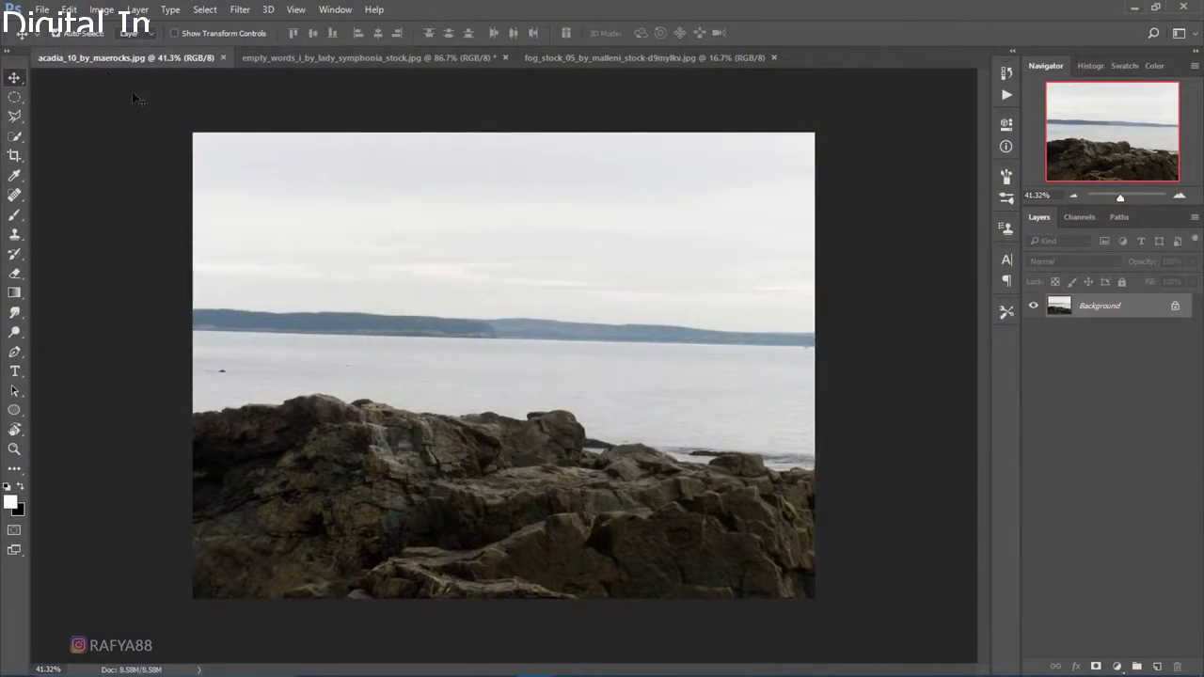
# Create a new white-background document, 2300 × 1500 px at 300 ppi, via File > New.
pyautogui.click(43, 11)
pyautogui.click(98, 28)
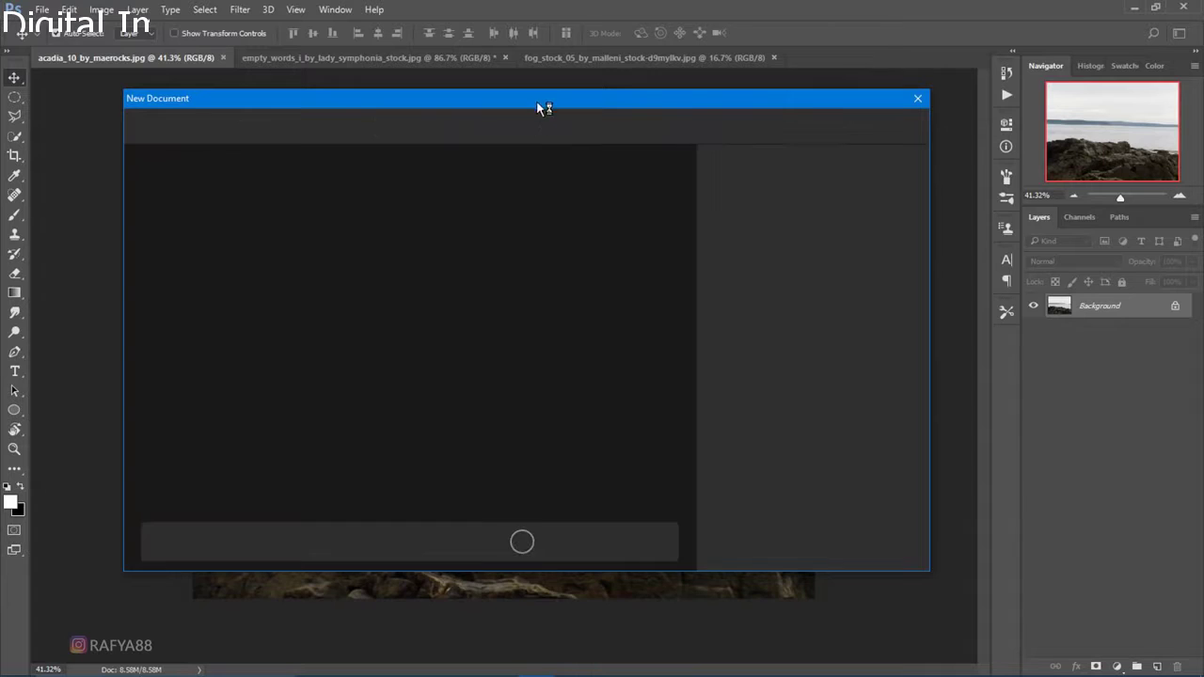
pyautogui.moveTo(543, 108); pyautogui.dragTo(548, 153)
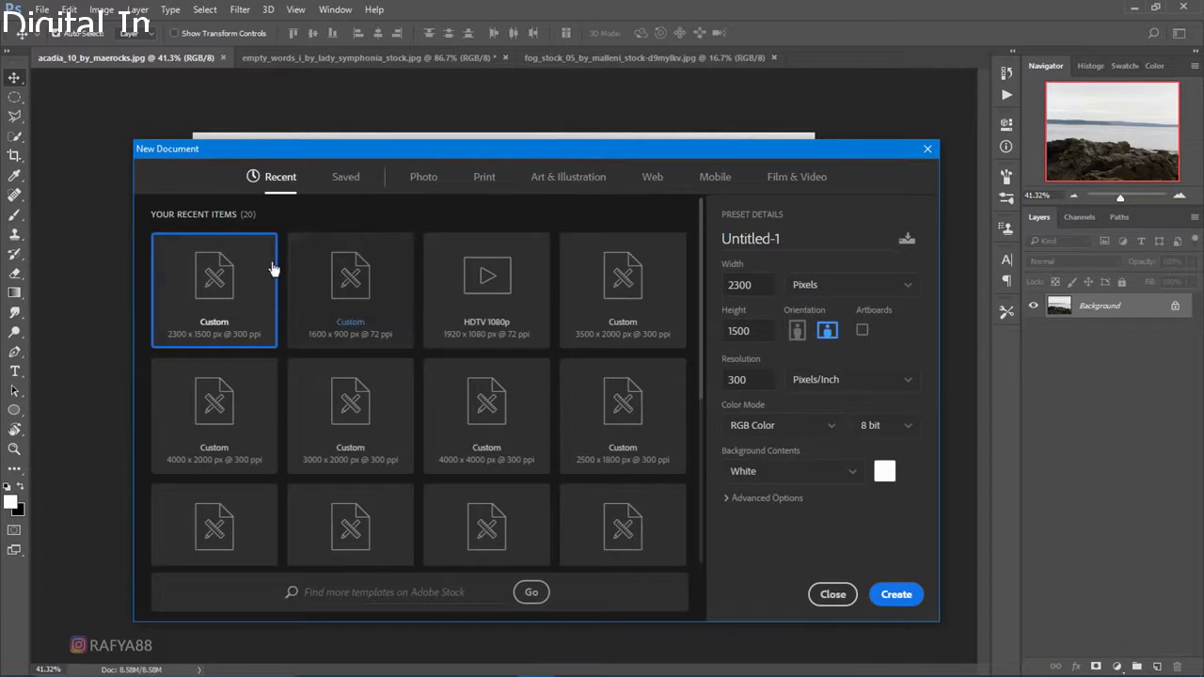
pyautogui.click(764, 285)
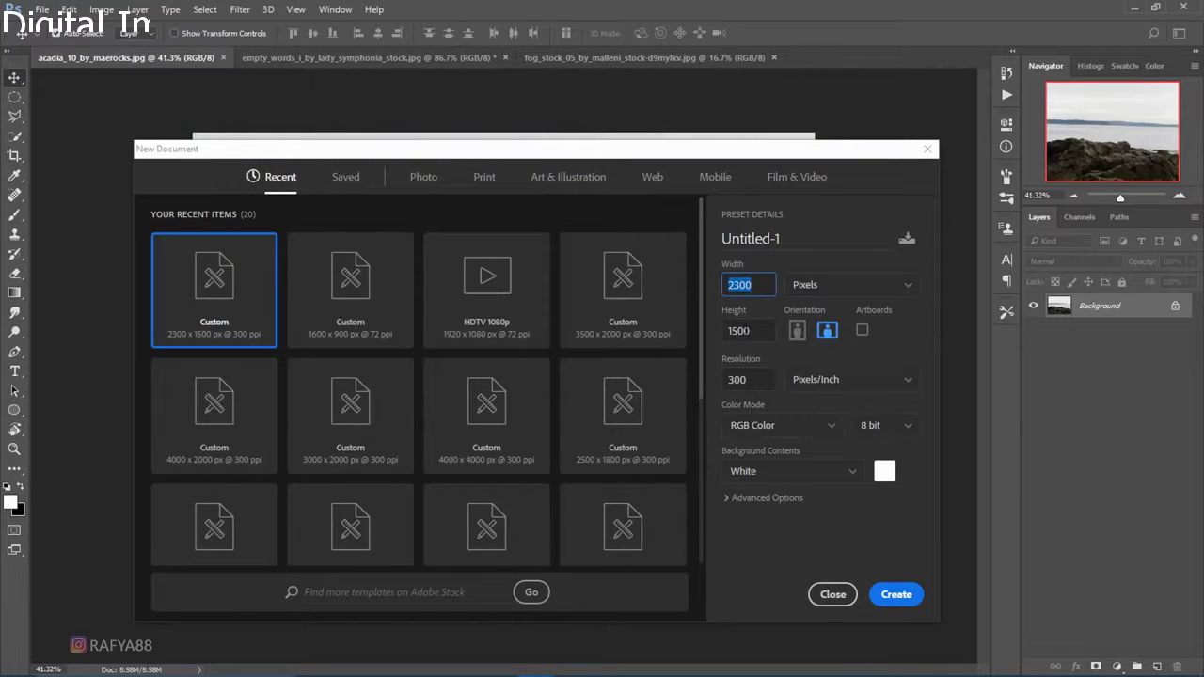
pyautogui.press('Tab')
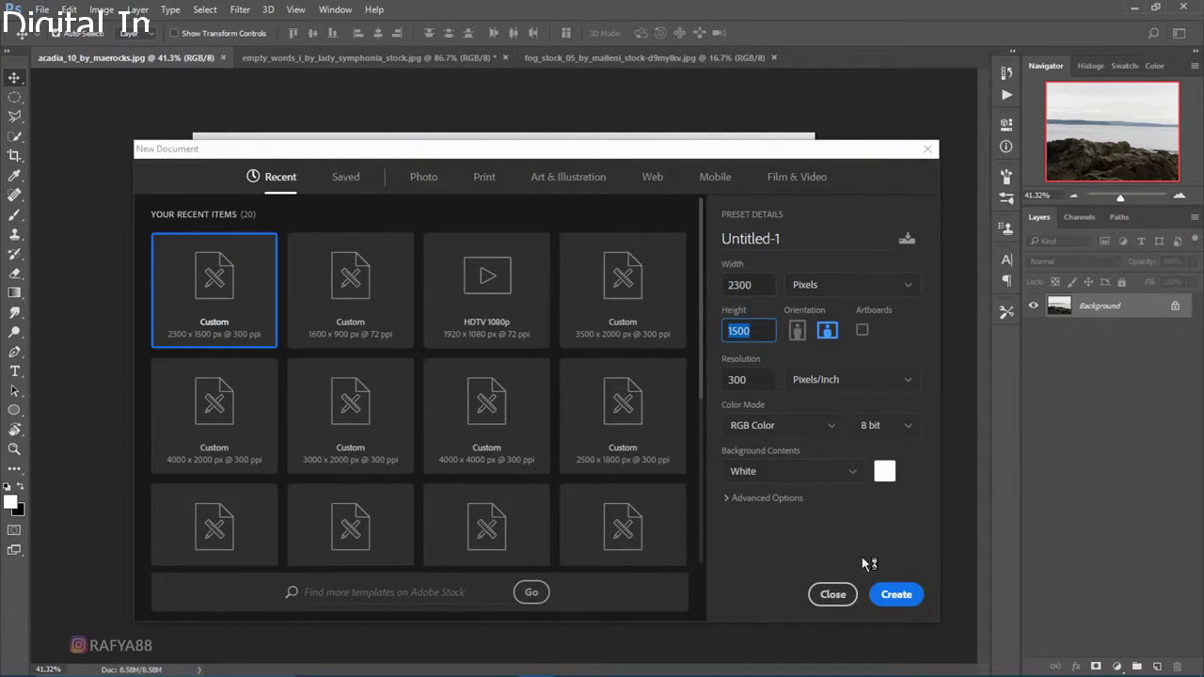
pyautogui.click(893, 594)
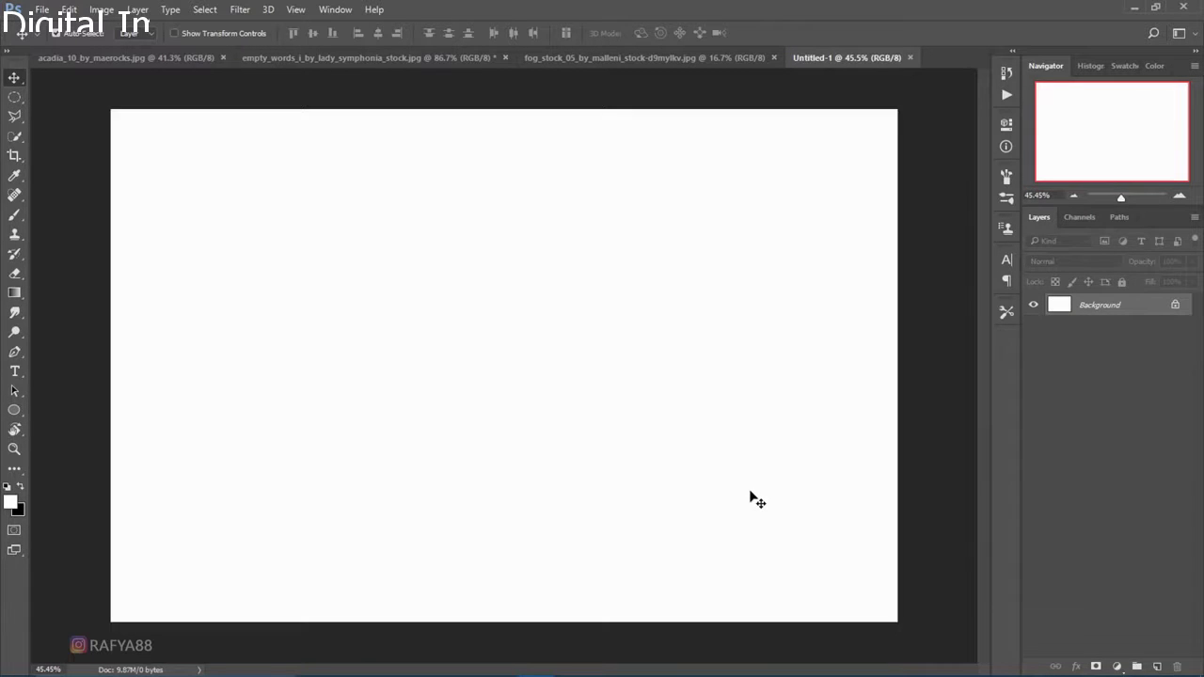
# Quick-select the rocks in the acadia photo, mask out the sky, and drag the layer toward Untitled-1.
pyautogui.scroll(-1, 757, 501)
pyautogui.scroll(1, 757, 502)
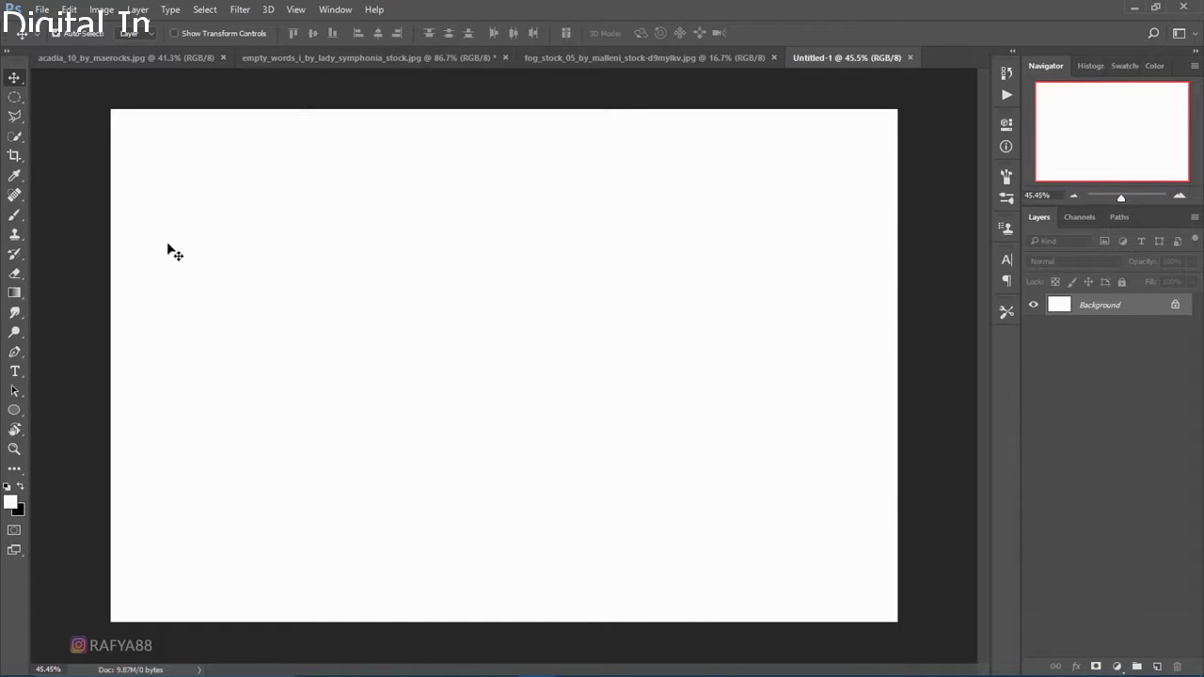
pyautogui.click(59, 58)
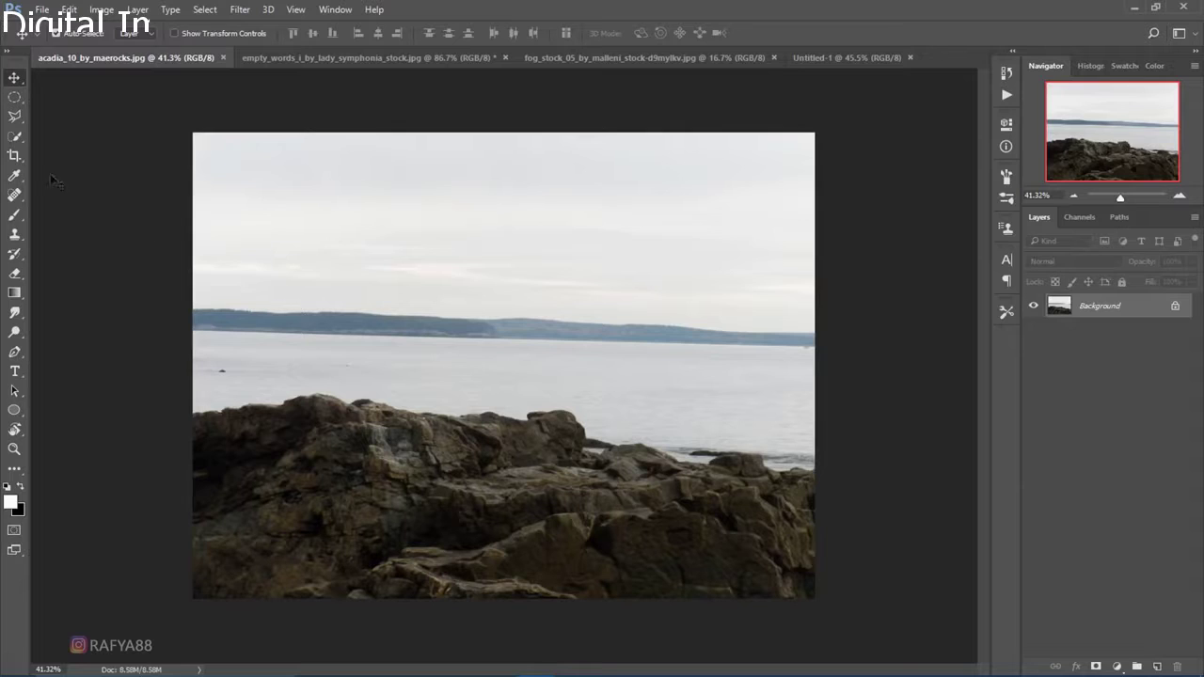
pyautogui.click(11, 140)
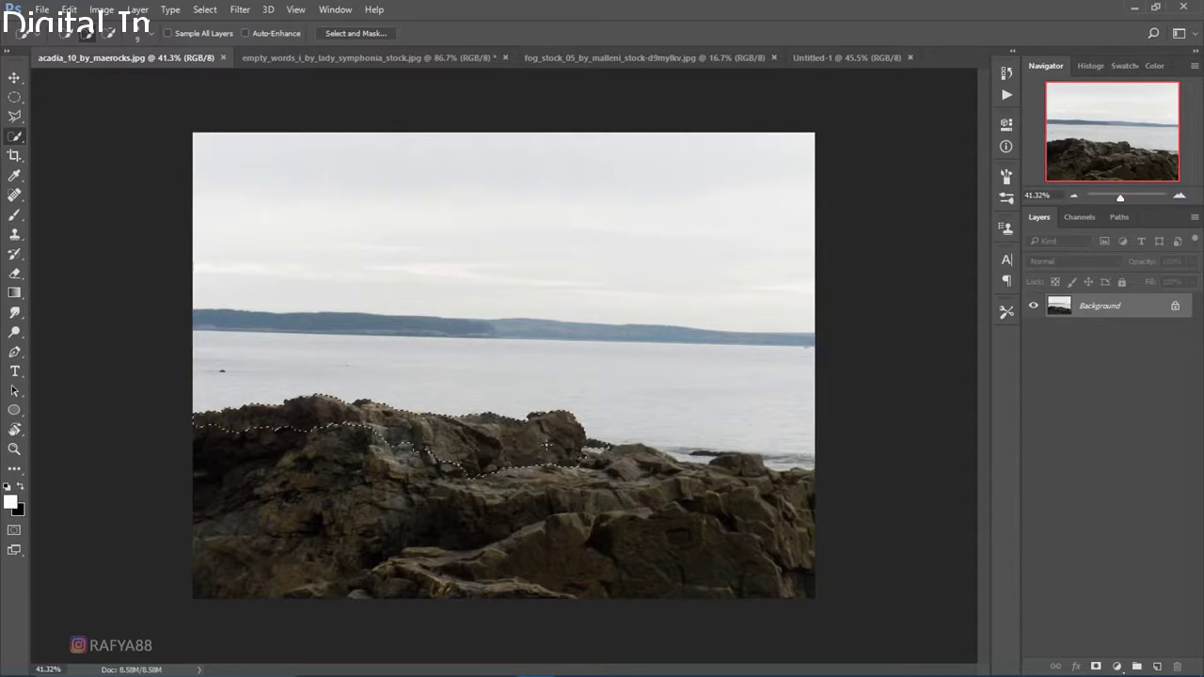
pyautogui.moveTo(640, 477)
pyautogui.mouseDown()
pyautogui.moveTo(807, 532)
pyautogui.moveTo(800, 580)
pyautogui.moveTo(617, 585)
pyautogui.mouseUp()
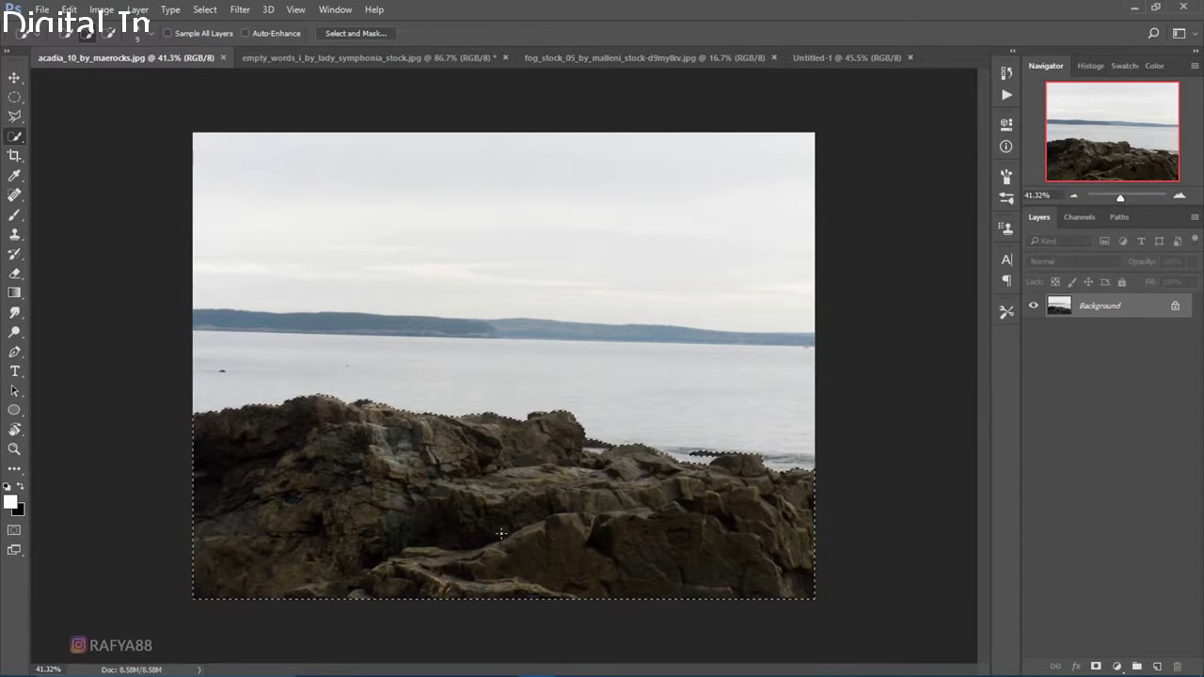
pyautogui.click(1095, 666)
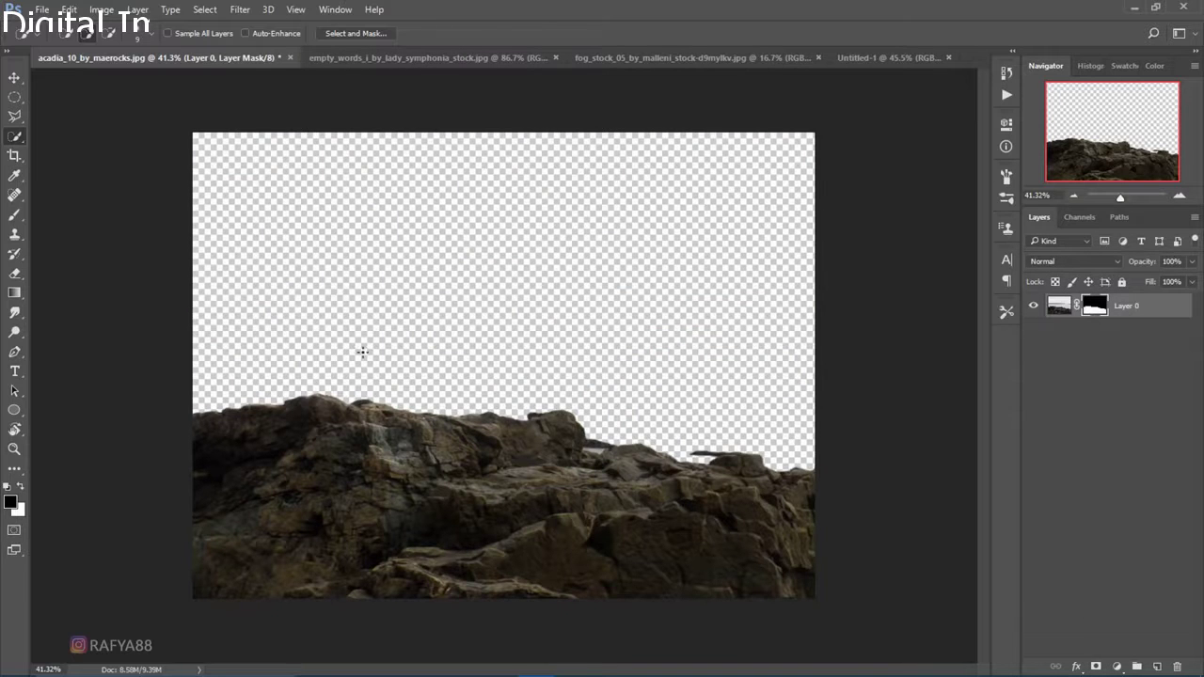
pyautogui.click(16, 79)
pyautogui.moveTo(398, 384)
pyautogui.mouseDown()
pyautogui.moveTo(860, 74)
pyautogui.moveTo(389, 330)
pyautogui.mouseUp()
# Place the rocks along the canvas bottom and Free Transform them to span the full width.
pyautogui.scroll(-2, 393, 325)
pyautogui.moveTo(489, 386); pyautogui.dragTo(395, 452)
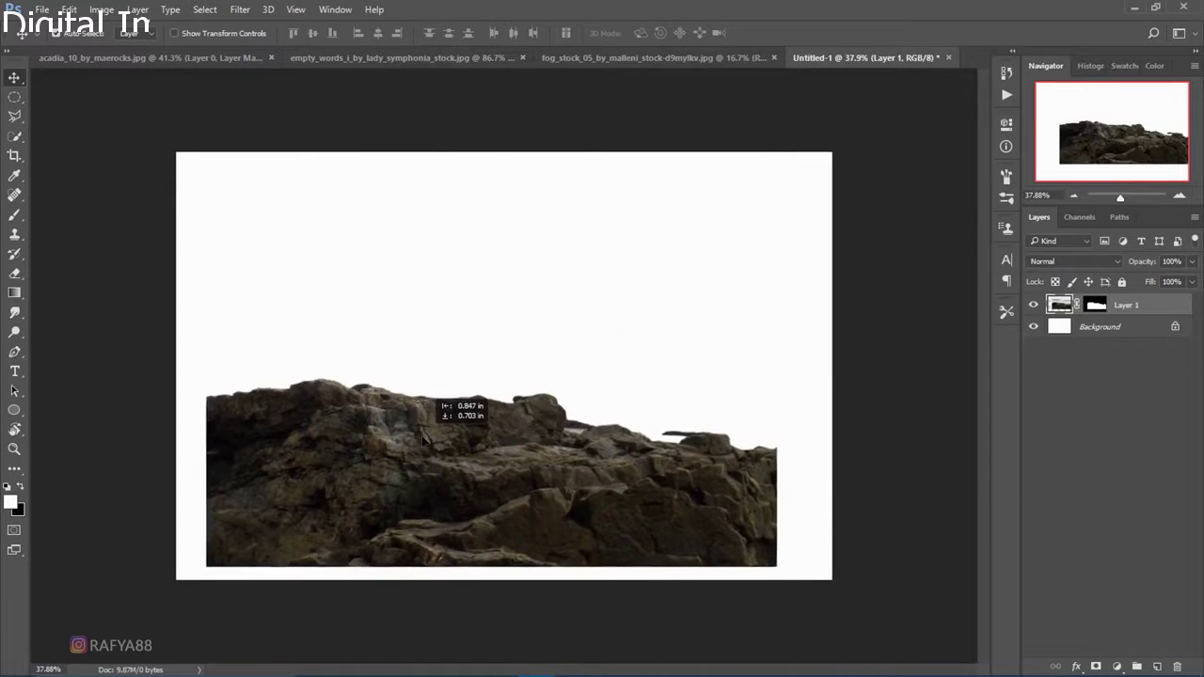
pyautogui.hotkey('ctrl', 't')
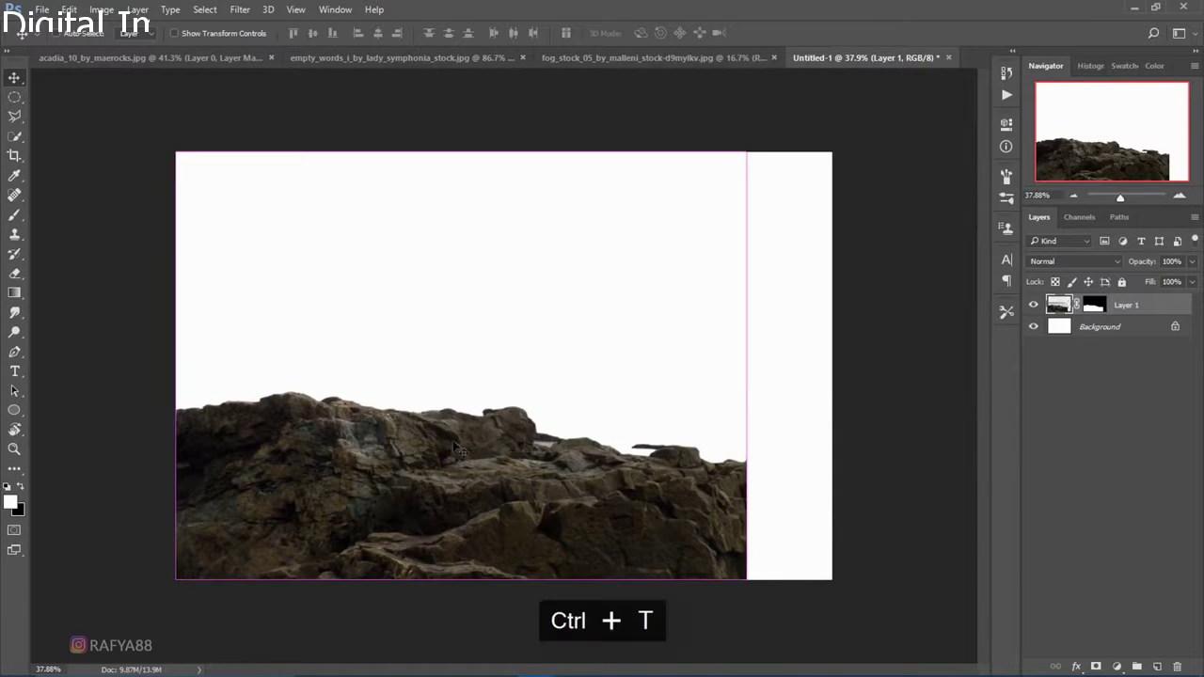
pyautogui.moveTo(464, 154); pyautogui.dragTo(463, 234)
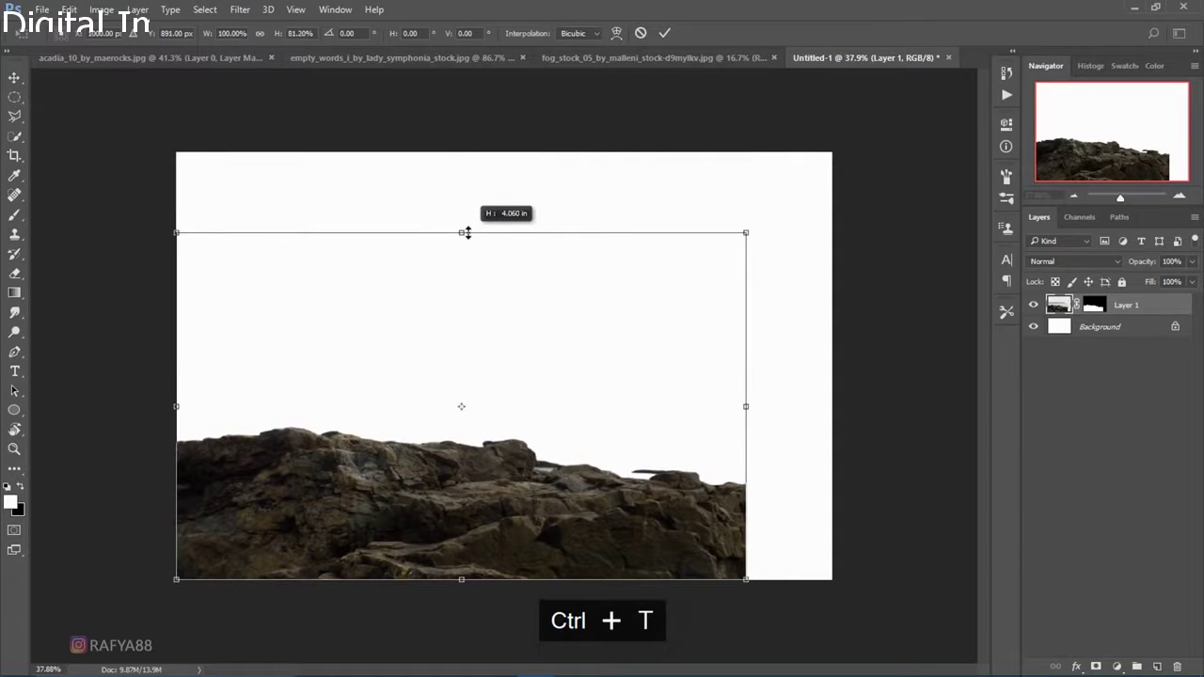
pyautogui.moveTo(742, 406); pyautogui.dragTo(828, 412)
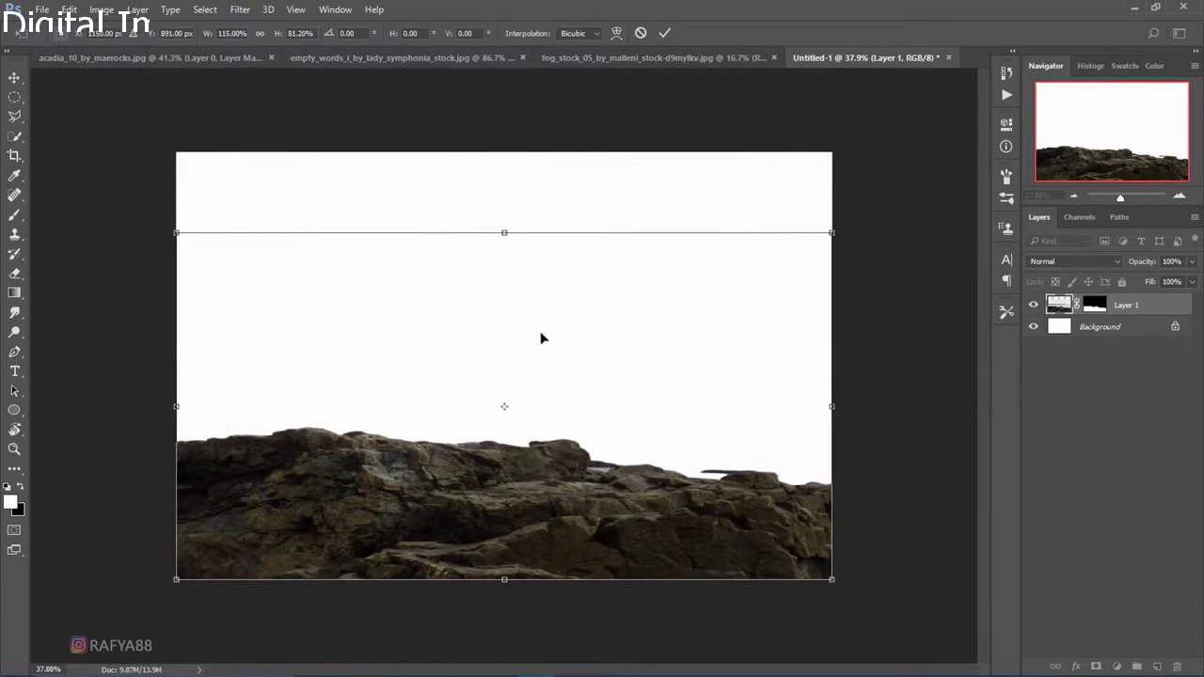
pyautogui.click(674, 36)
pyautogui.scroll(1, 674, 367)
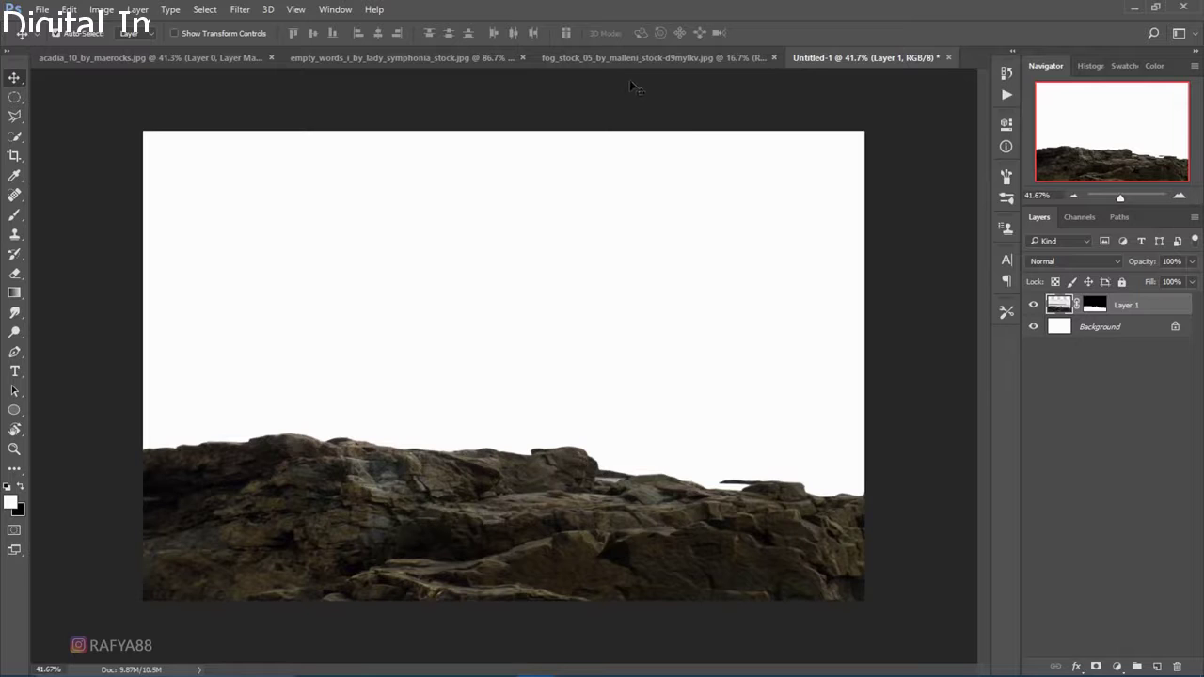
pyautogui.click(621, 56)
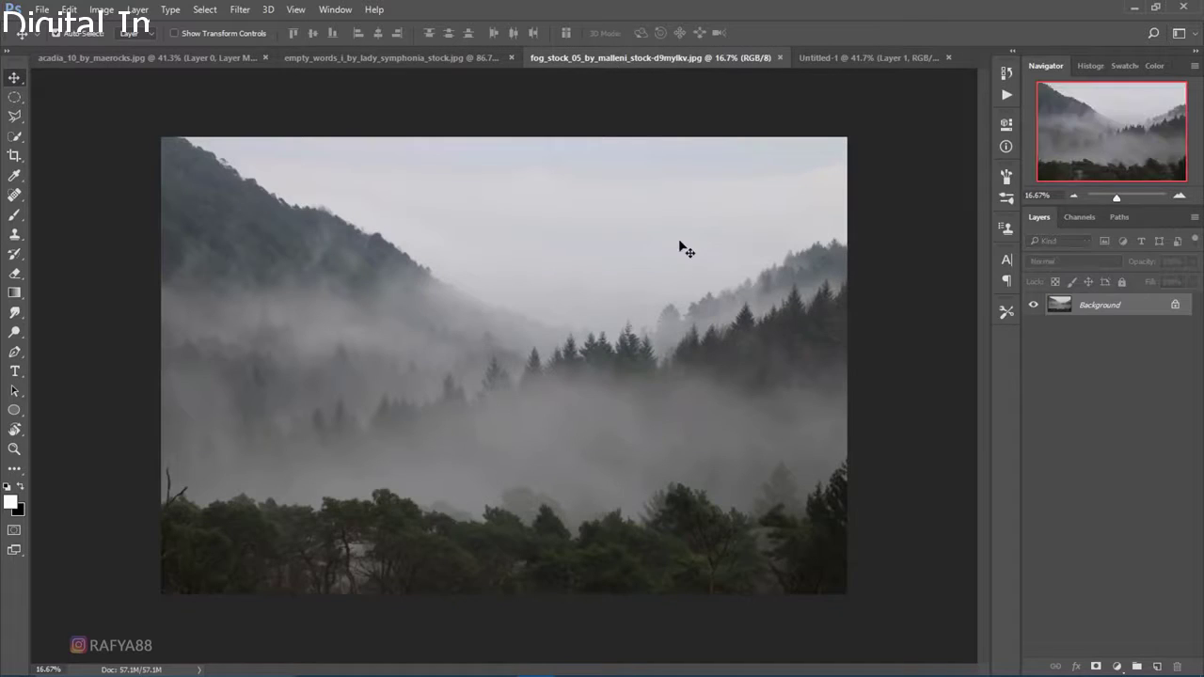
# Copy the fog photo into the composite as Layer 2 beneath the rocks.
pyautogui.moveTo(262, 200); pyautogui.dragTo(468, 209)
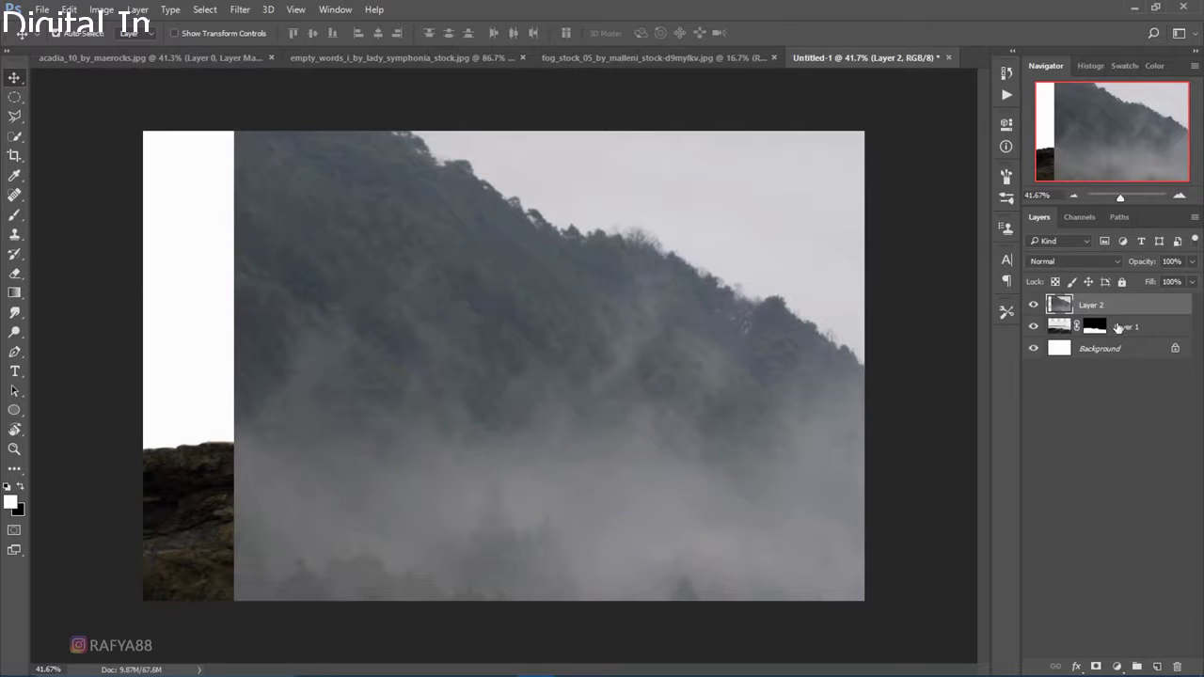
pyautogui.moveTo(1118, 326); pyautogui.dragTo(1110, 339)
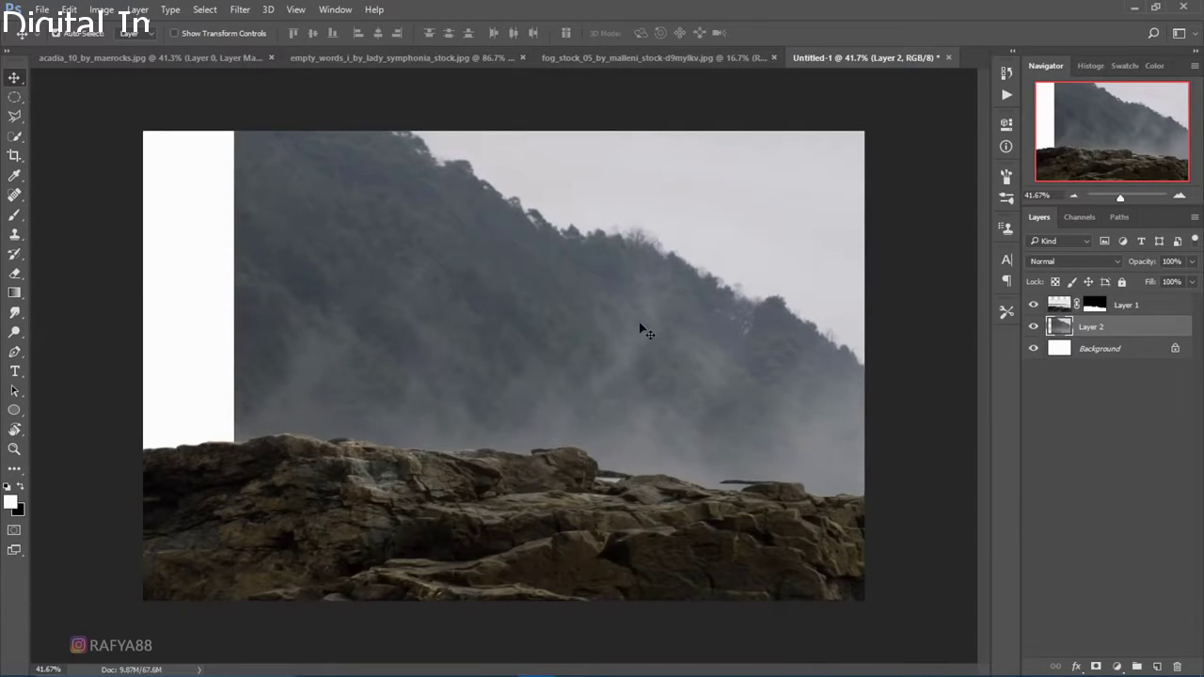
pyautogui.hotkey('ctrl', 't')
pyautogui.scroll(-2, 564, 326)
pyautogui.scroll(-1, 554, 328)
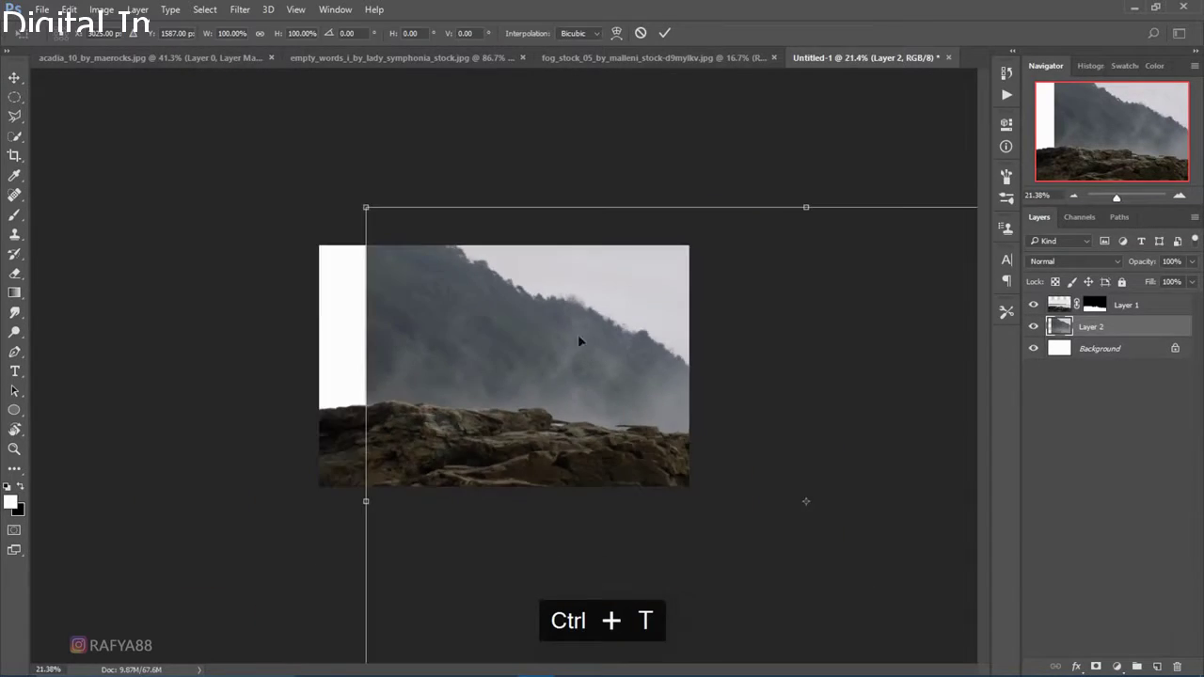
# Scale and position the fog layer so misty hills fill the background behind the rocks.
pyautogui.moveTo(579, 341)
pyautogui.mouseDown()
pyautogui.moveTo(476, 269)
pyautogui.moveTo(397, 268)
pyautogui.mouseUp()
pyautogui.moveTo(185, 135); pyautogui.dragTo(465, 317)
pyautogui.moveTo(556, 382)
pyautogui.mouseDown()
pyautogui.moveTo(451, 304)
pyautogui.moveTo(489, 323)
pyautogui.mouseUp()
pyautogui.scroll(1, 401, 404)
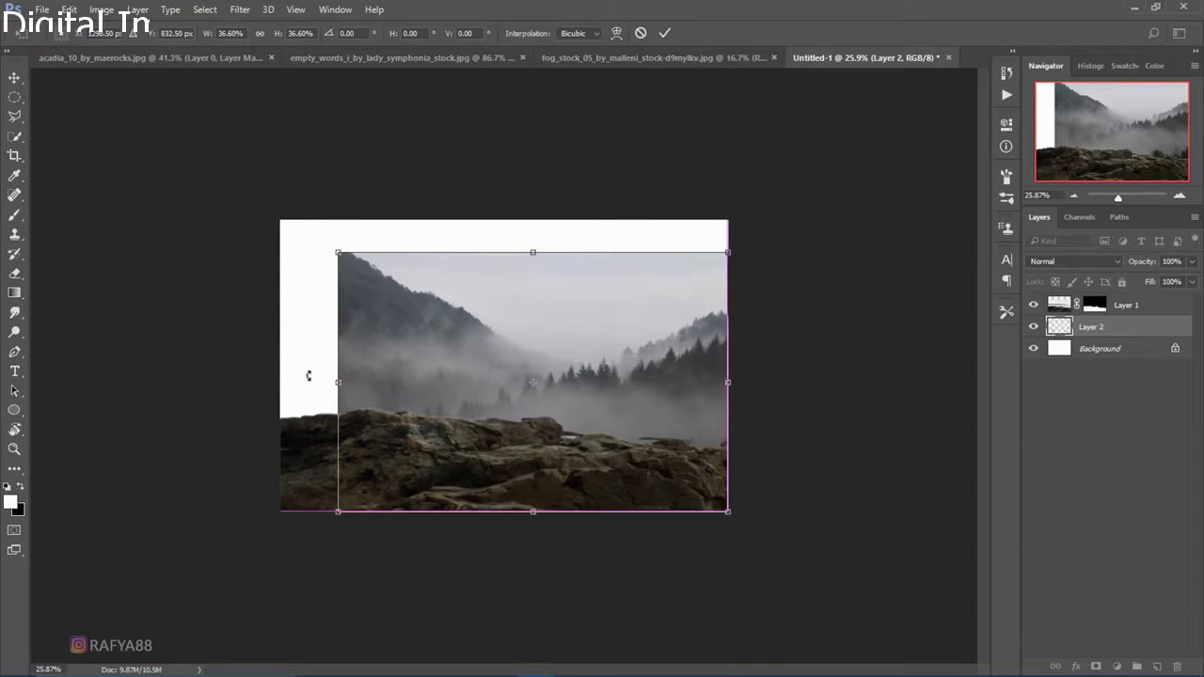
pyautogui.moveTo(338, 512); pyautogui.dragTo(280, 529)
pyautogui.scroll(1, 396, 482)
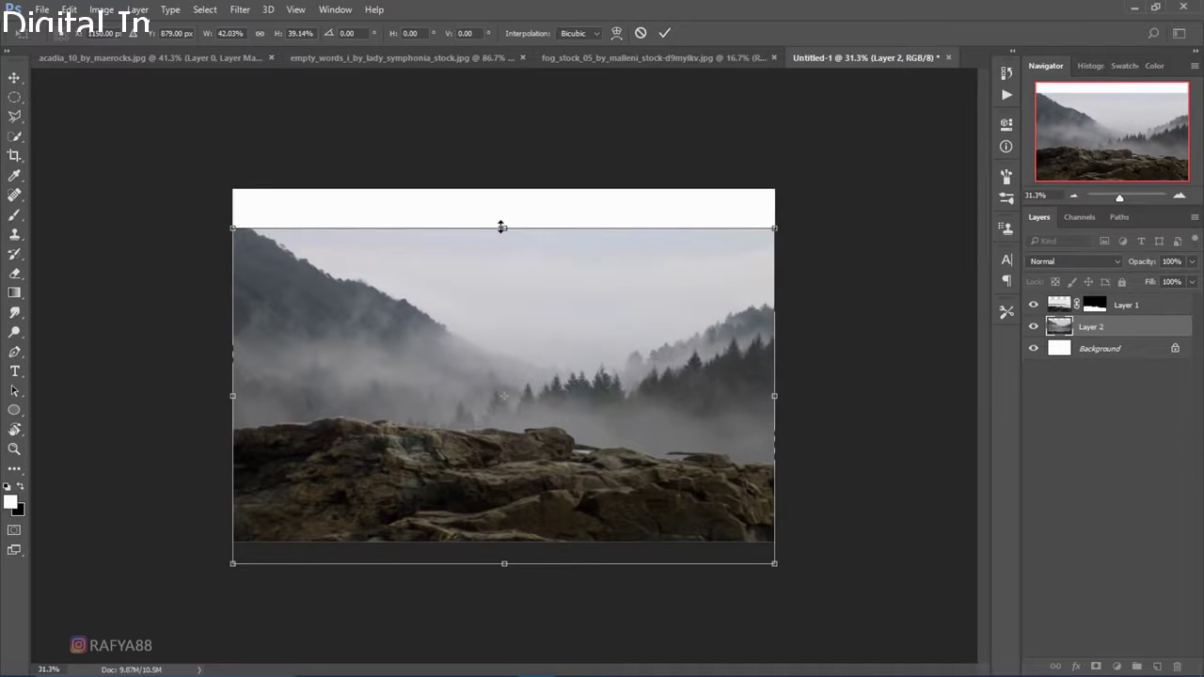
pyautogui.moveTo(503, 227); pyautogui.dragTo(505, 256)
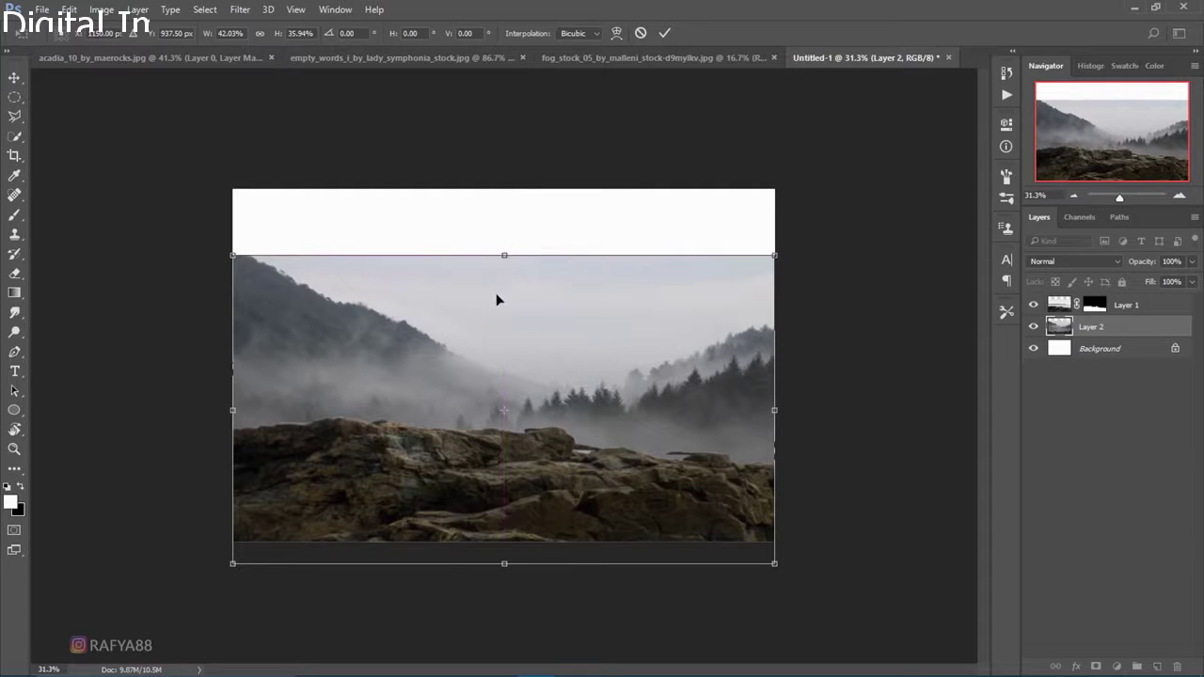
pyautogui.moveTo(496, 297); pyautogui.dragTo(490, 313)
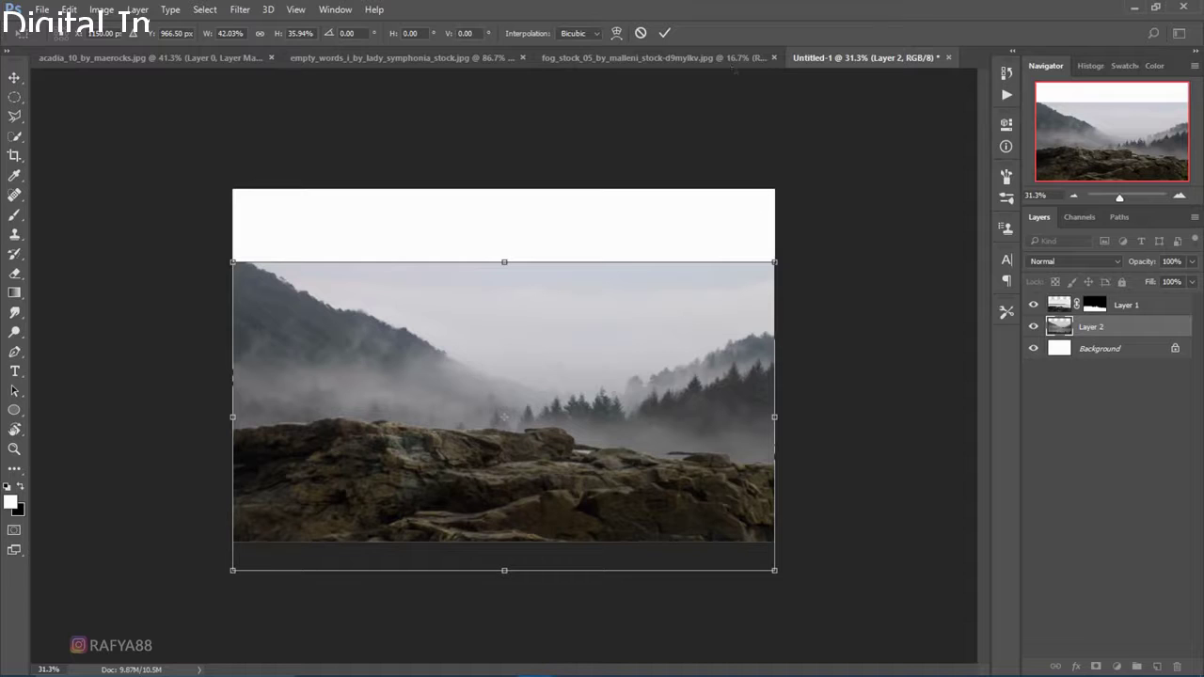
pyautogui.press('Return')
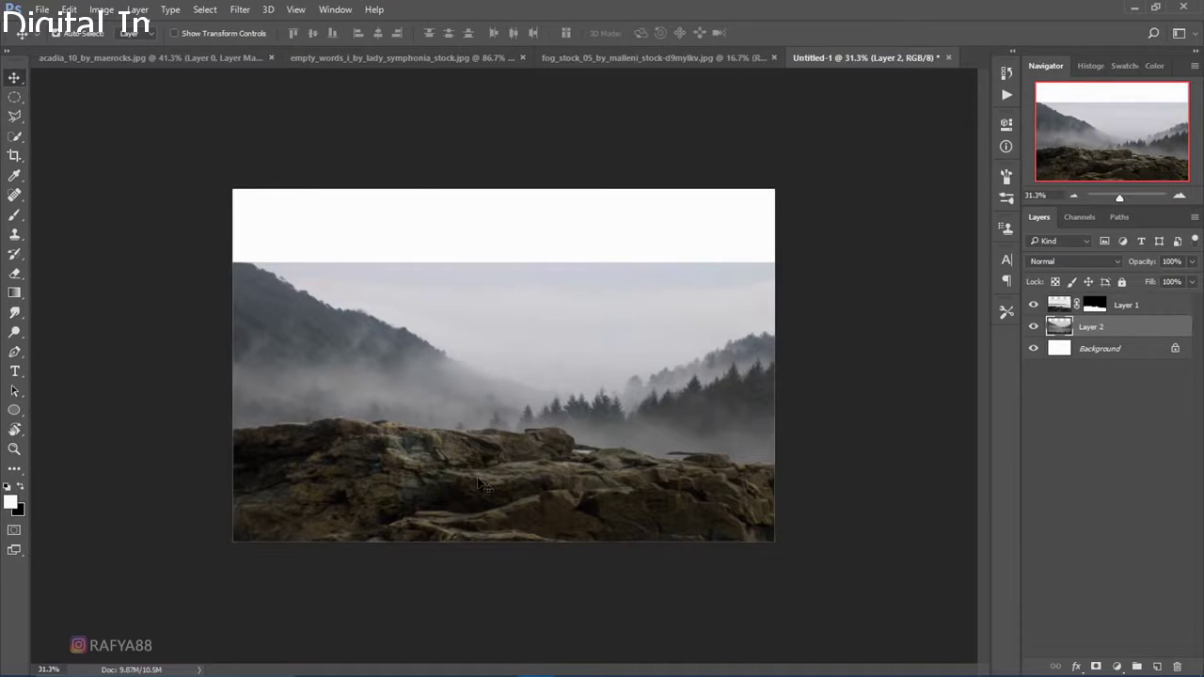
pyautogui.scroll(2, 480, 484)
# Target the rock layer's mask with the Brush tool set slightly smaller.
pyautogui.scroll(1, 518, 461)
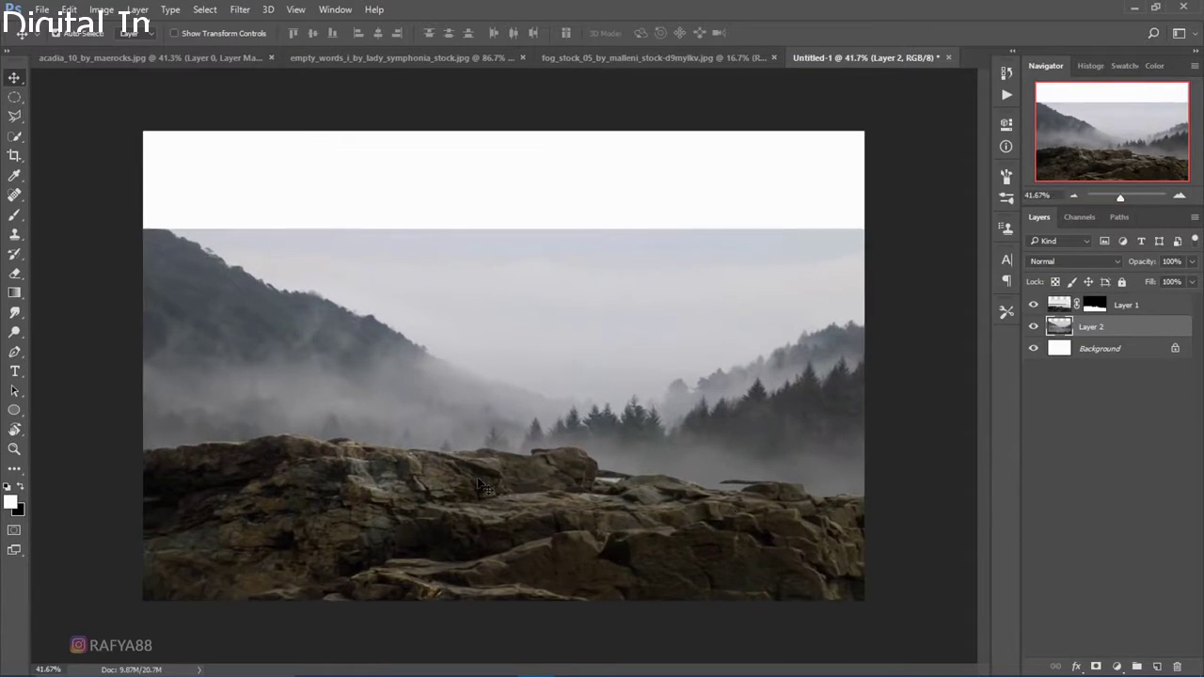
pyautogui.scroll(-1, 558, 437)
pyautogui.scroll(1, 558, 437)
pyautogui.scroll(1, 593, 463)
pyautogui.scroll(1, 592, 463)
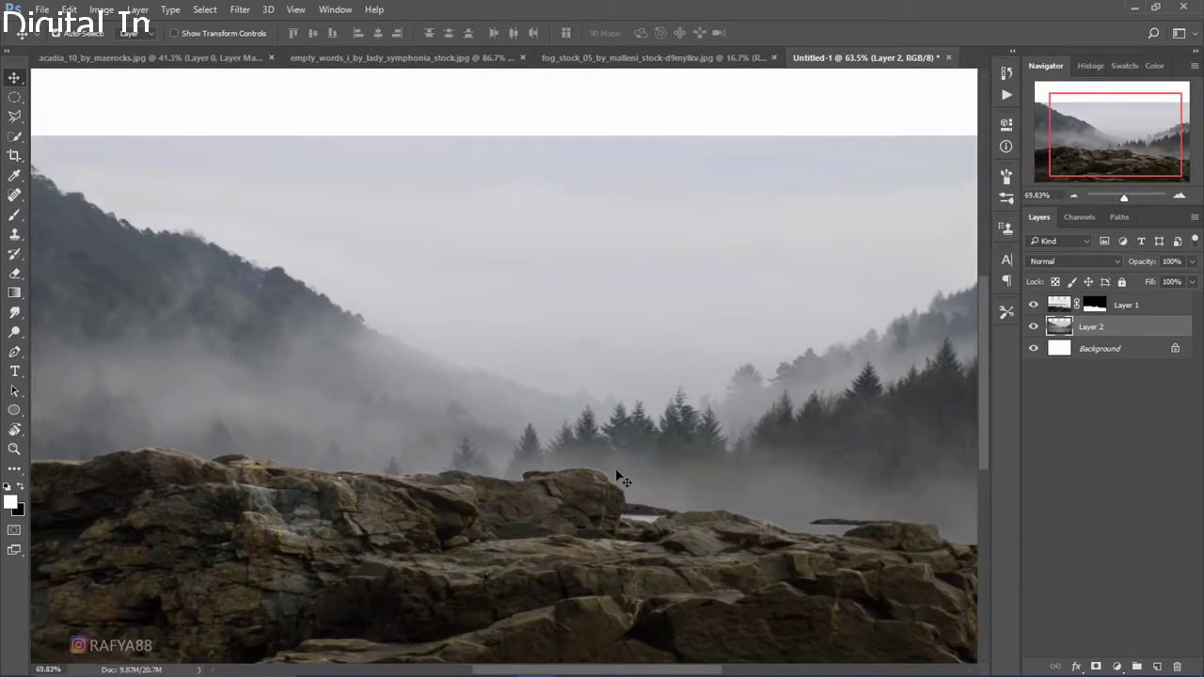
pyautogui.scroll(1, 527, 376)
pyautogui.click(1091, 307)
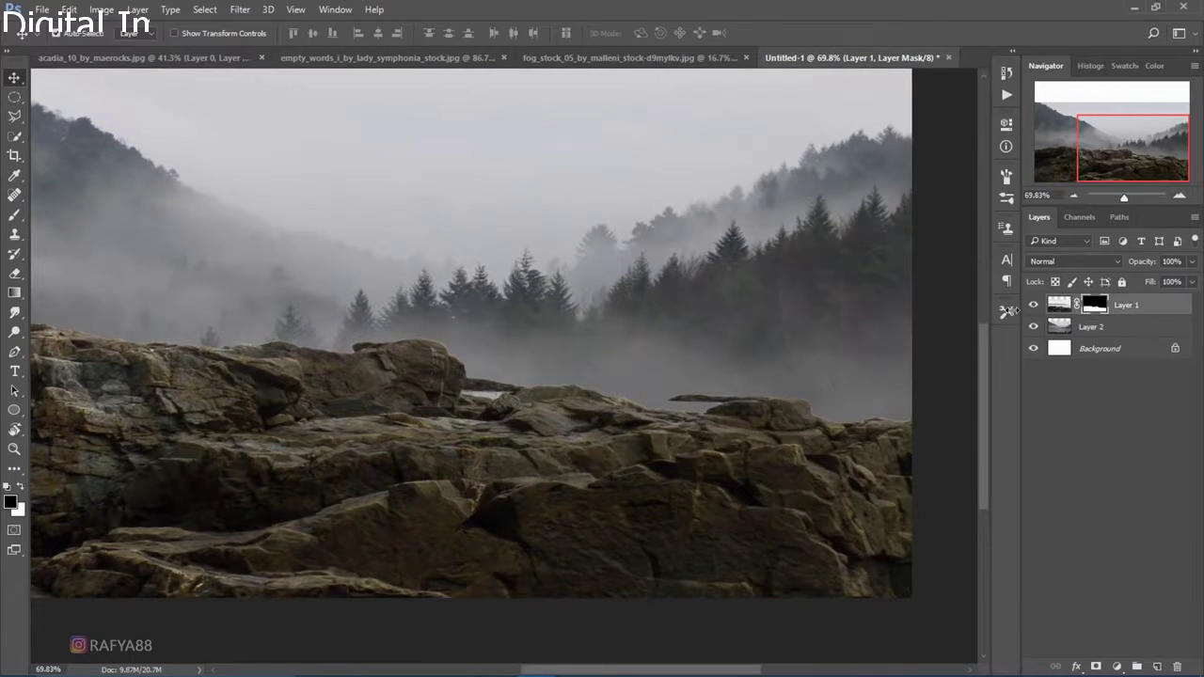
pyautogui.click(14, 214)
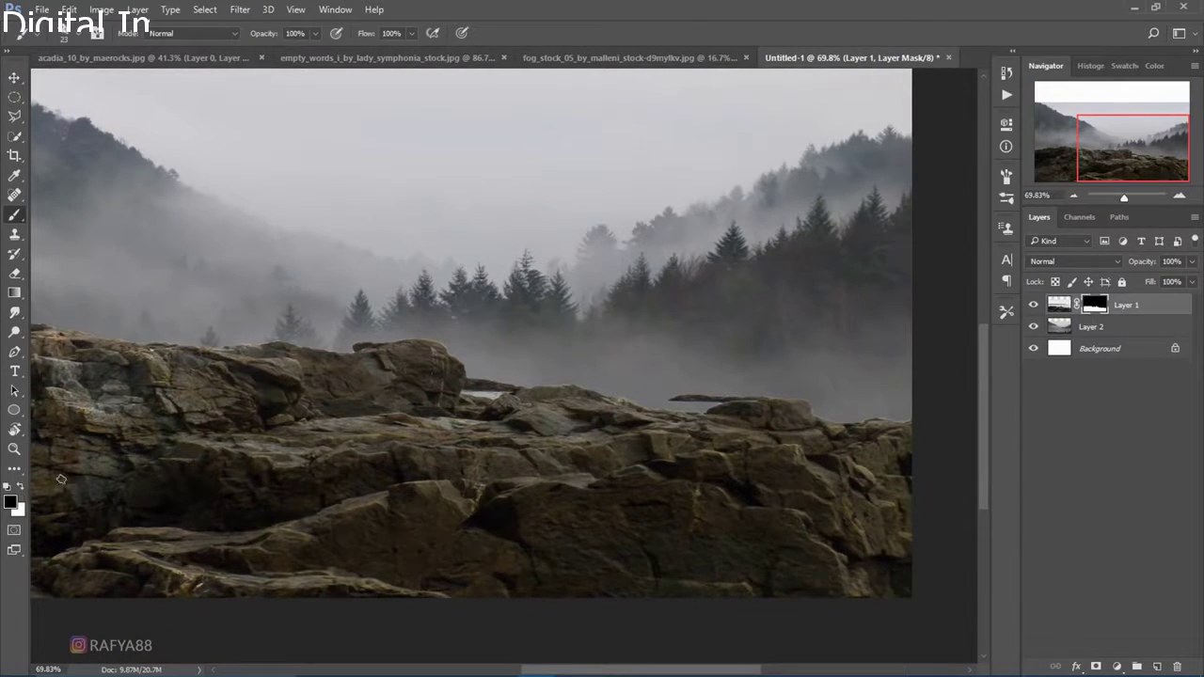
pyautogui.rightClick(539, 248)
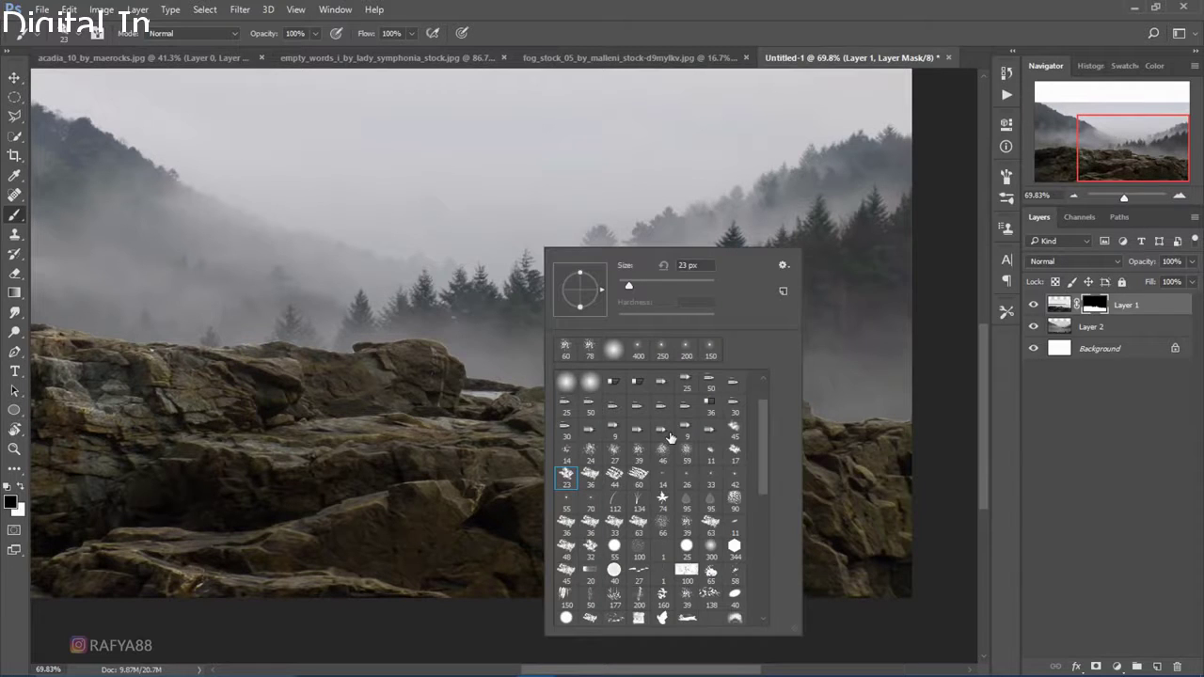
pyautogui.scroll(-1, 627, 483)
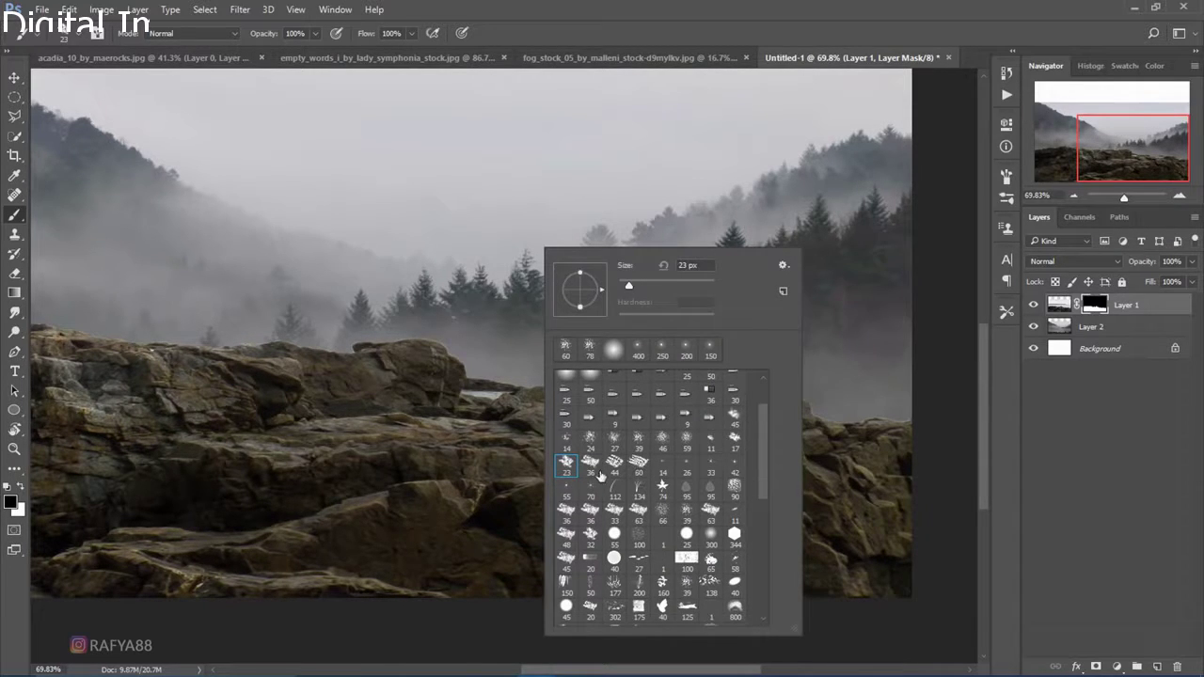
pyautogui.click(723, 21)
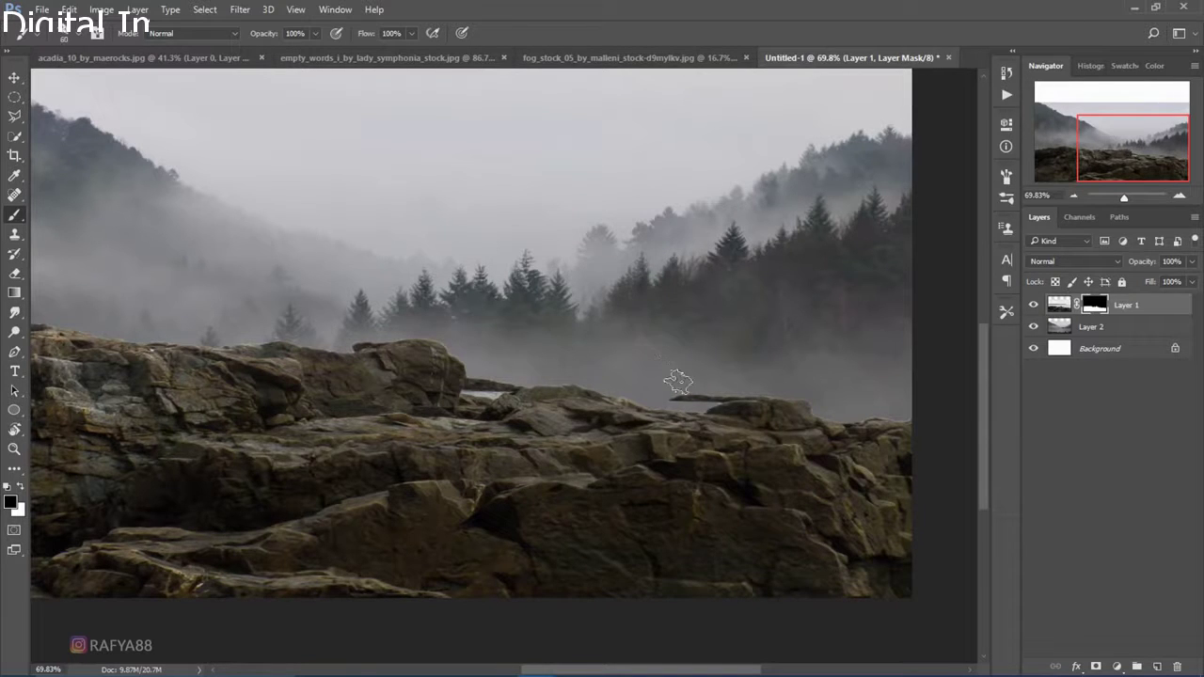
pyautogui.press('[')
# Paint black along the rocks' top edge to blend them into the fog.
pyautogui.moveTo(724, 375)
pyautogui.mouseDown()
pyautogui.moveTo(704, 392)
pyautogui.moveTo(825, 403)
pyautogui.moveTo(762, 398)
pyautogui.mouseUp()
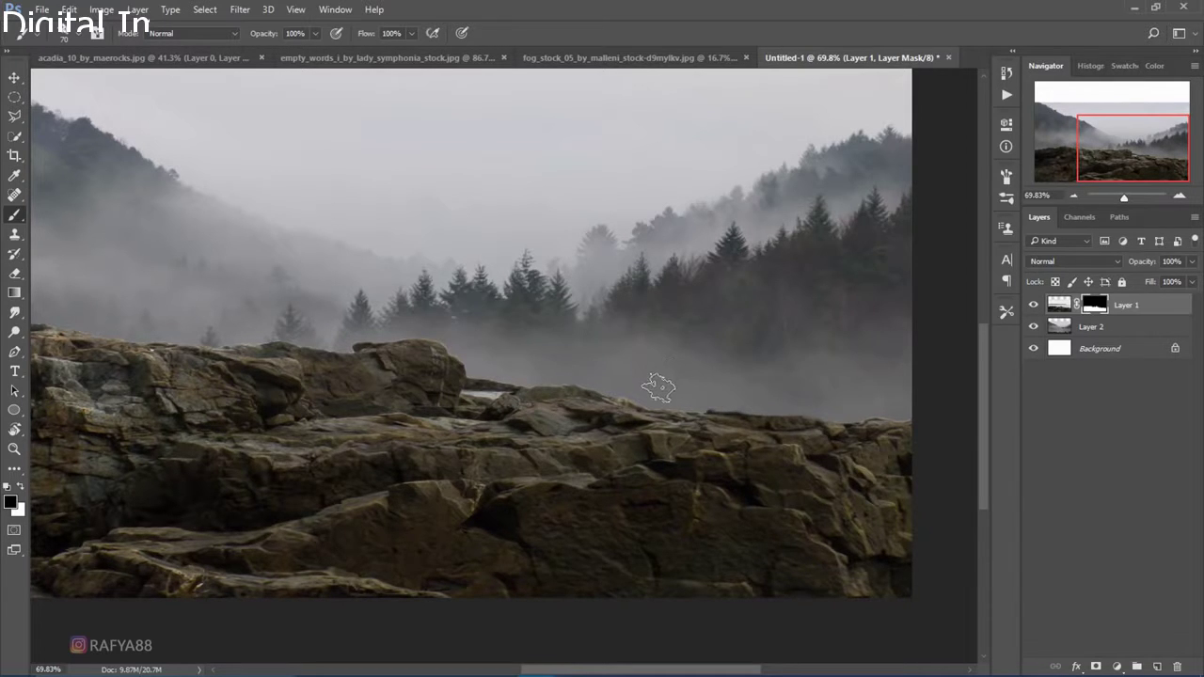
pyautogui.moveTo(740, 335); pyautogui.dragTo(610, 298)
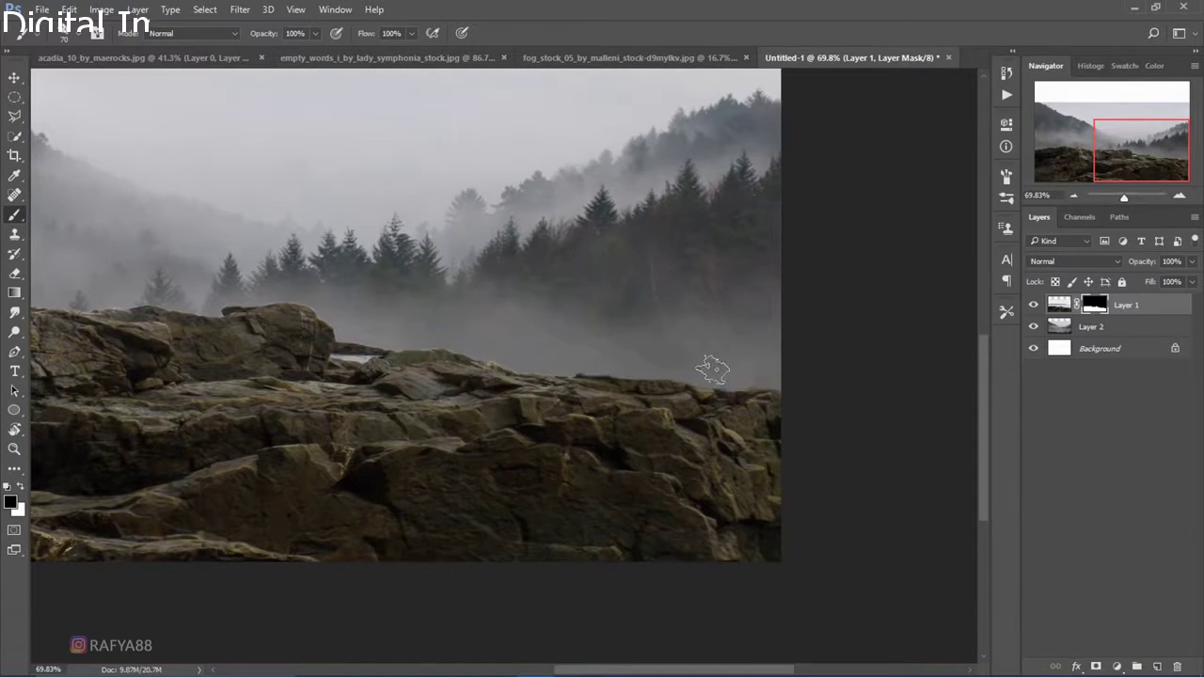
pyautogui.moveTo(736, 381)
pyautogui.mouseDown()
pyautogui.moveTo(545, 358)
pyautogui.moveTo(735, 388)
pyautogui.mouseUp()
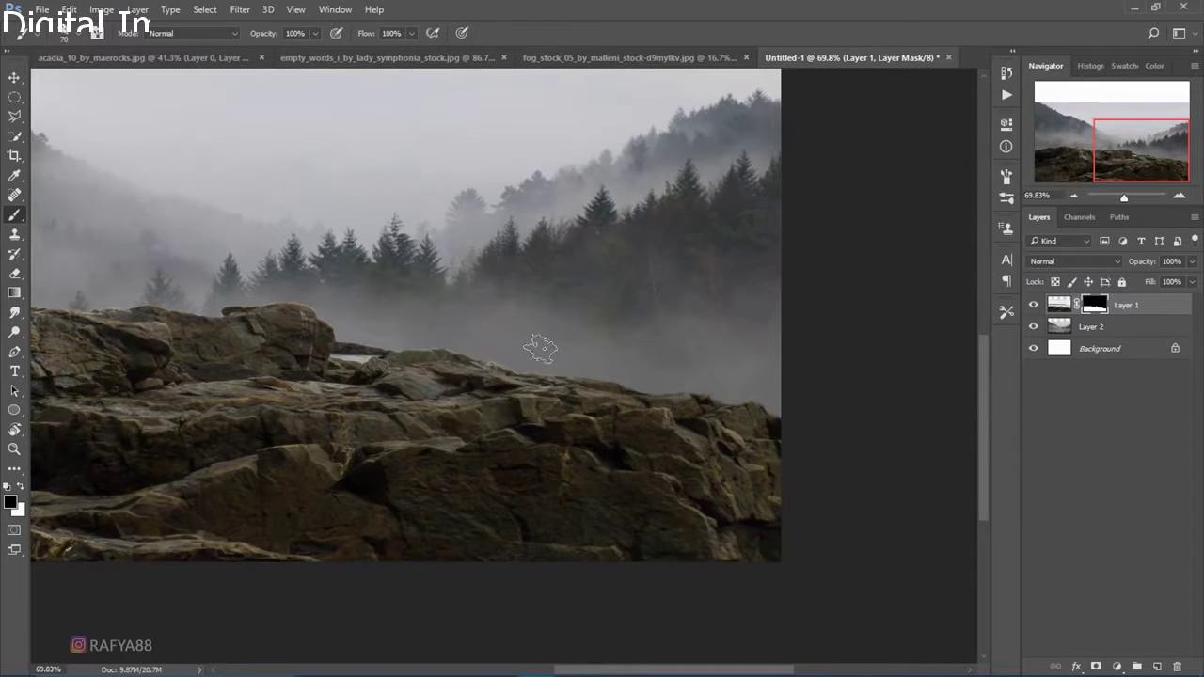
pyautogui.scroll(-3, 537, 344)
pyautogui.scroll(1, 646, 284)
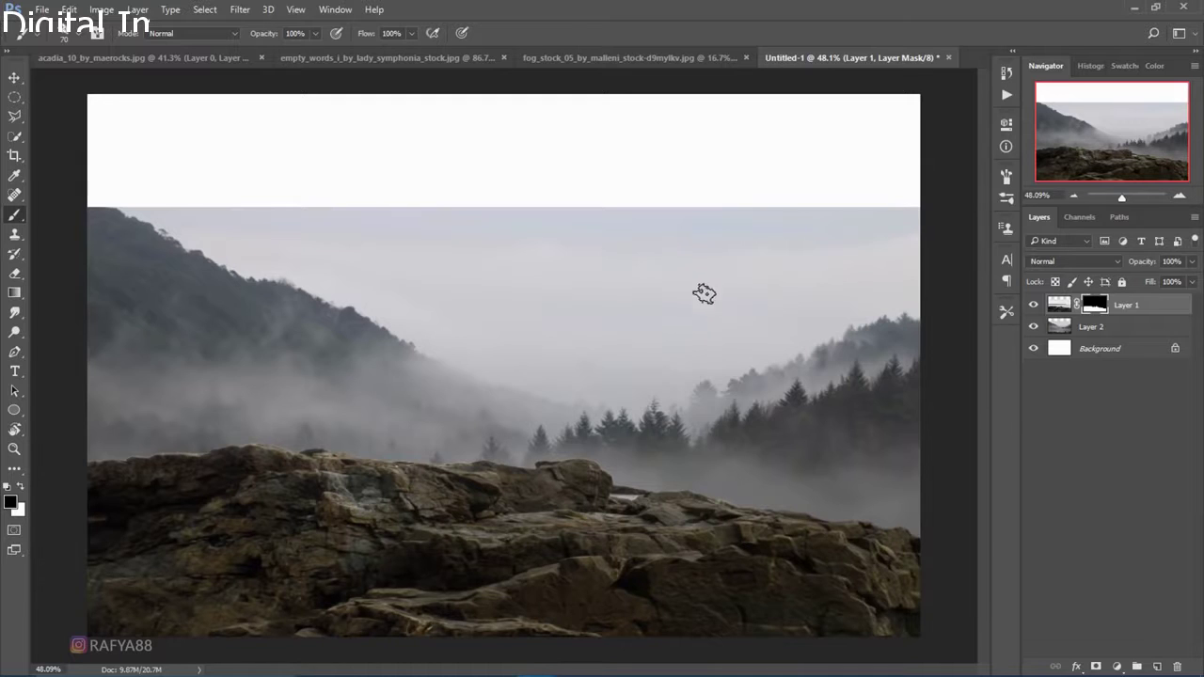
# Add a mask to Layer 2 and pick a soft round brush at 0% hardness, size 500.
pyautogui.click(1091, 328)
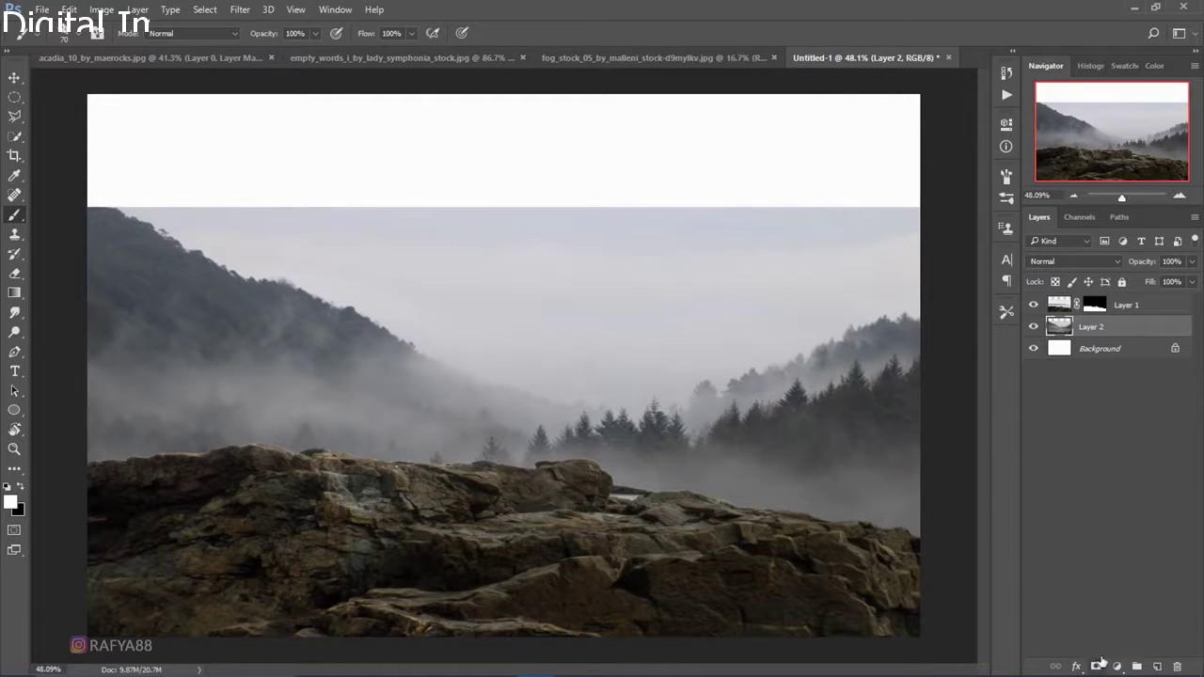
pyautogui.click(1098, 665)
pyautogui.rightClick(478, 309)
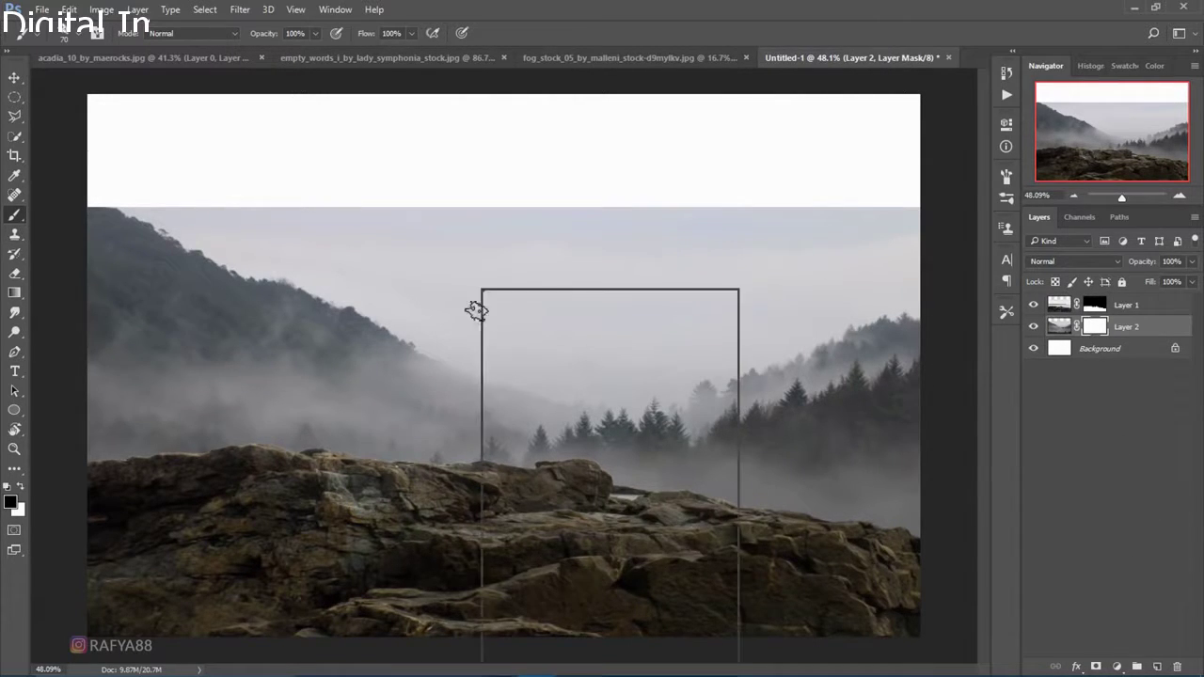
pyautogui.click(504, 425)
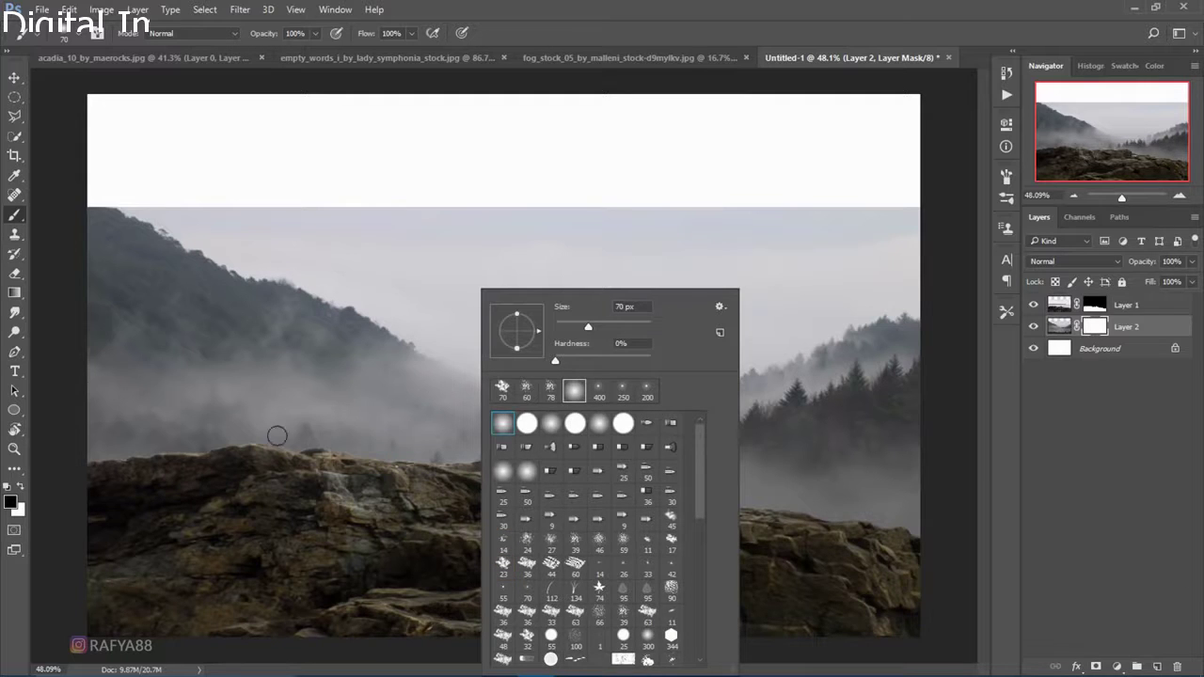
pyautogui.click(26, 498)
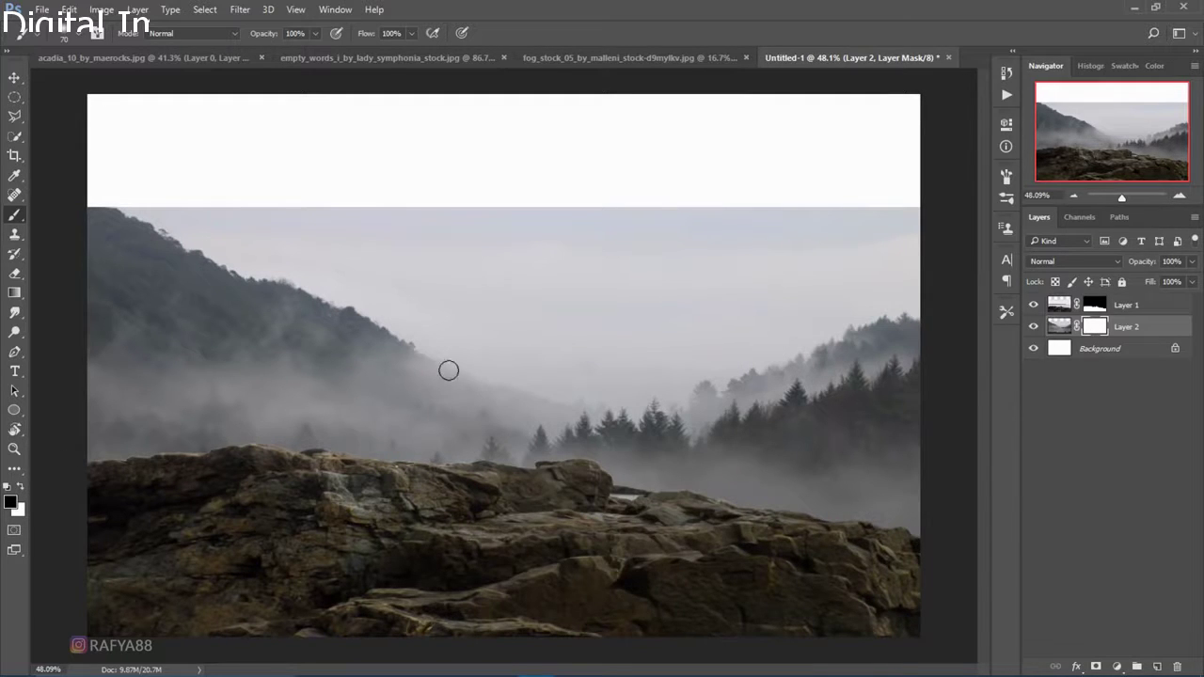
pyautogui.press(']')
pyautogui.press(']')
pyautogui.press(']')
pyautogui.scroll(-1, 395, 231)
pyautogui.press(']')
pyautogui.press(']')
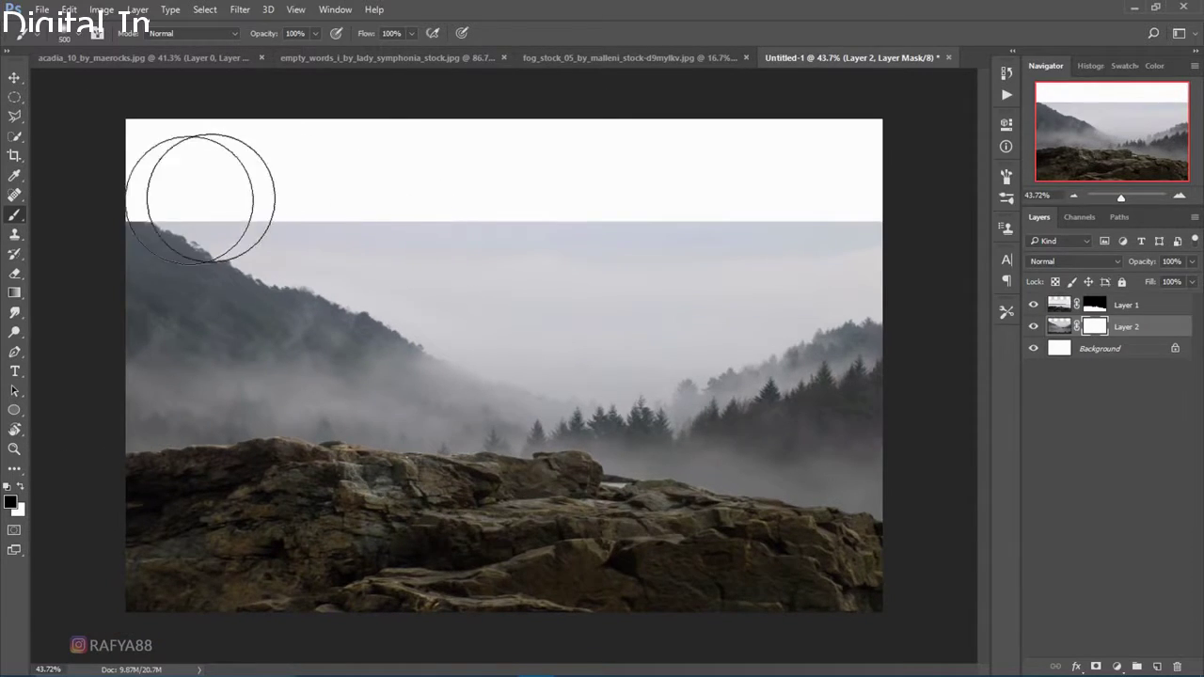
# Paint the fog mask's top edge so the grey sky fades into white haze.
pyautogui.moveTo(210, 180); pyautogui.dragTo(674, 180)
pyautogui.moveTo(161, 189); pyautogui.dragTo(161, 179)
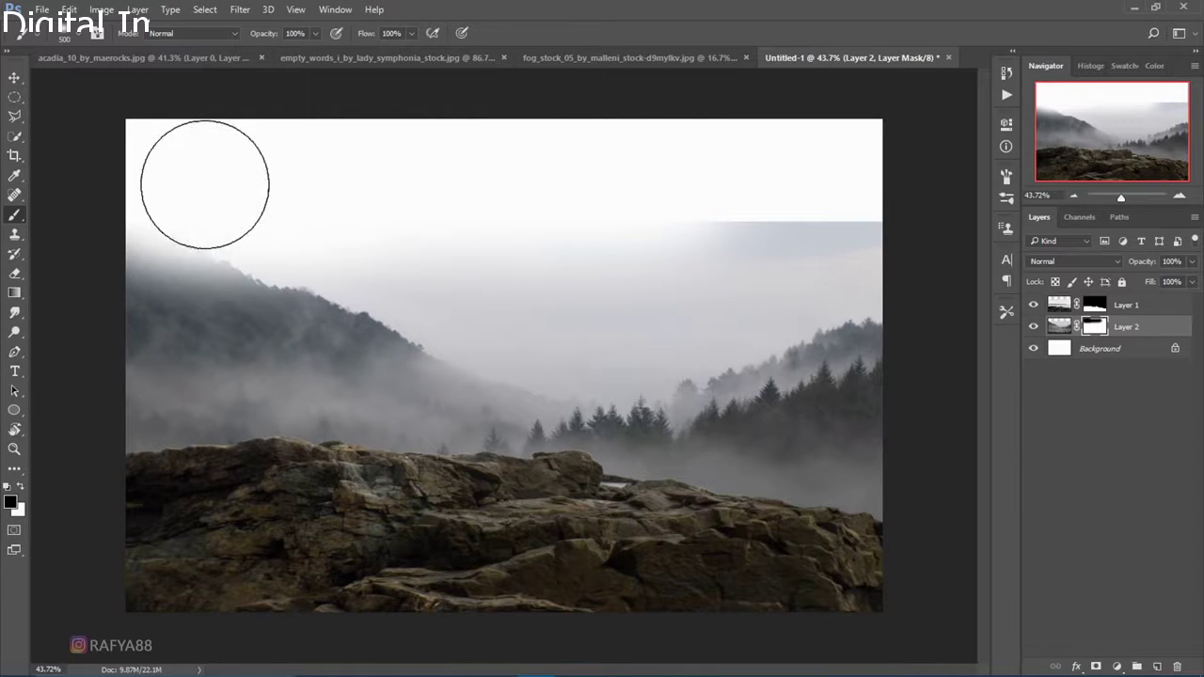
pyautogui.moveTo(240, 180)
pyautogui.mouseDown()
pyautogui.moveTo(887, 215)
pyautogui.moveTo(518, 282)
pyautogui.moveTo(782, 266)
pyautogui.moveTo(457, 255)
pyautogui.moveTo(210, 188)
pyautogui.moveTo(295, 255)
pyautogui.moveTo(694, 287)
pyautogui.mouseUp()
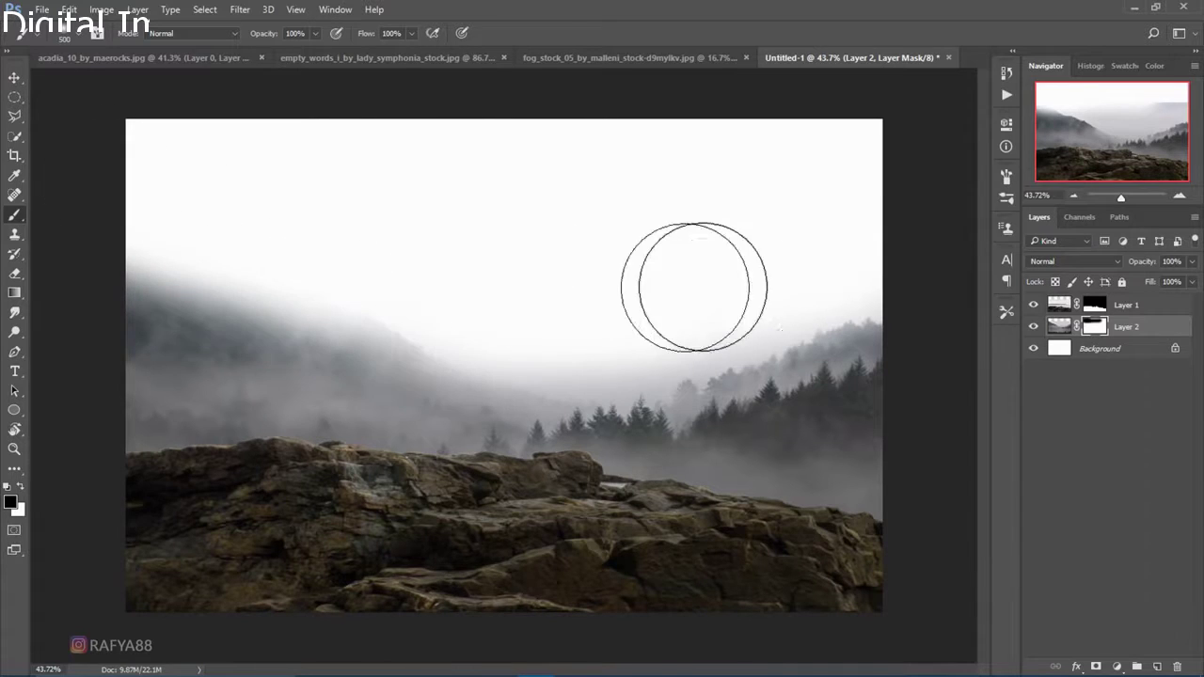
pyautogui.click(15, 81)
# Bring the cloudy sky photo into the composite as Layer 3 beneath the fog layer.
pyautogui.click(426, 55)
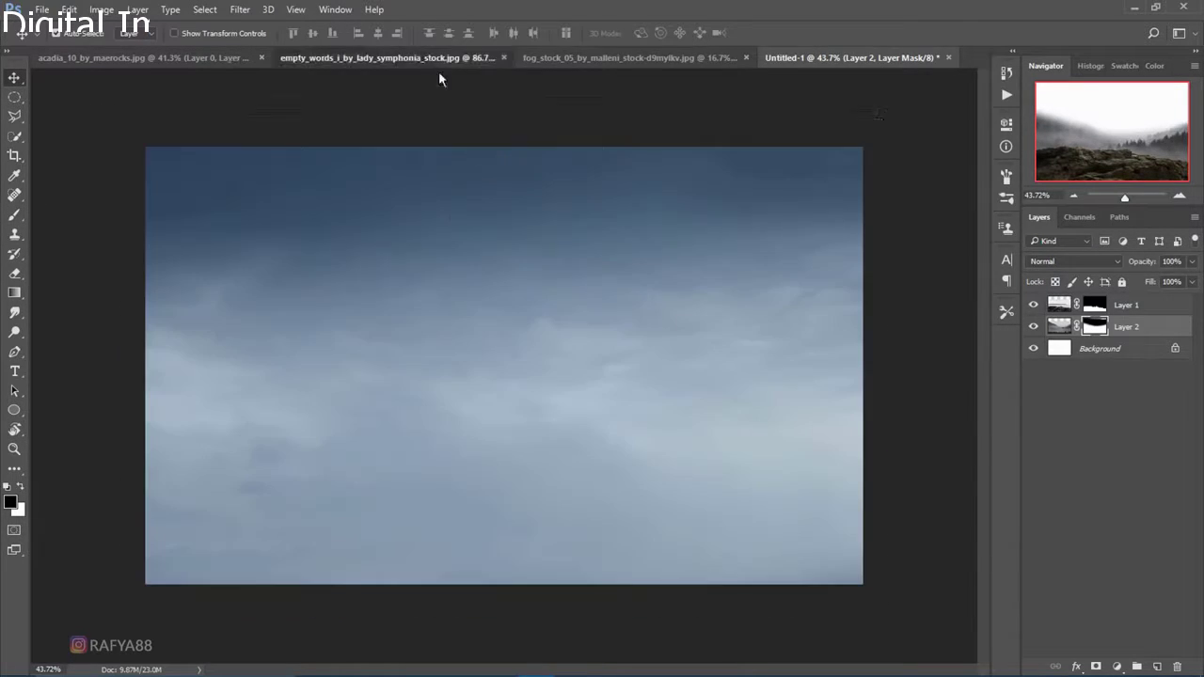
pyautogui.press('x')
pyautogui.moveTo(490, 188)
pyautogui.mouseDown()
pyautogui.moveTo(752, 73)
pyautogui.moveTo(471, 216)
pyautogui.mouseUp()
pyautogui.moveTo(1132, 348); pyautogui.dragTo(1129, 360)
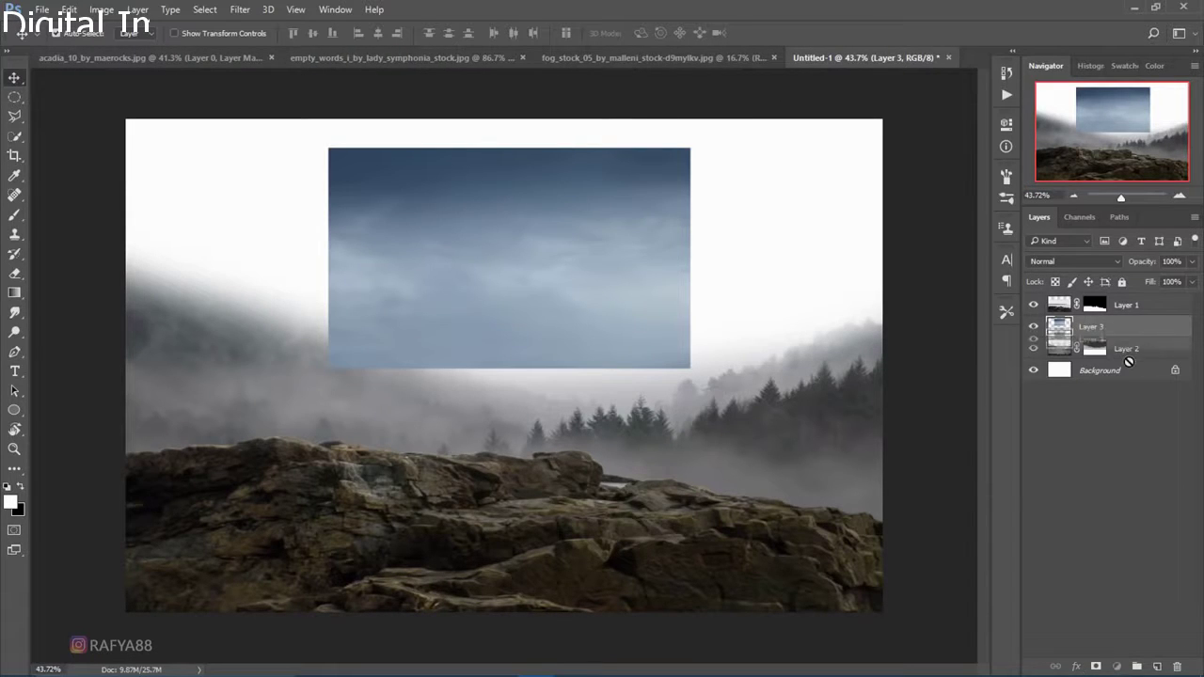
# Scale the sky layer and adjust its top and bottom edges to cover the upper canvas.
pyautogui.hotkey('ctrl', 't')
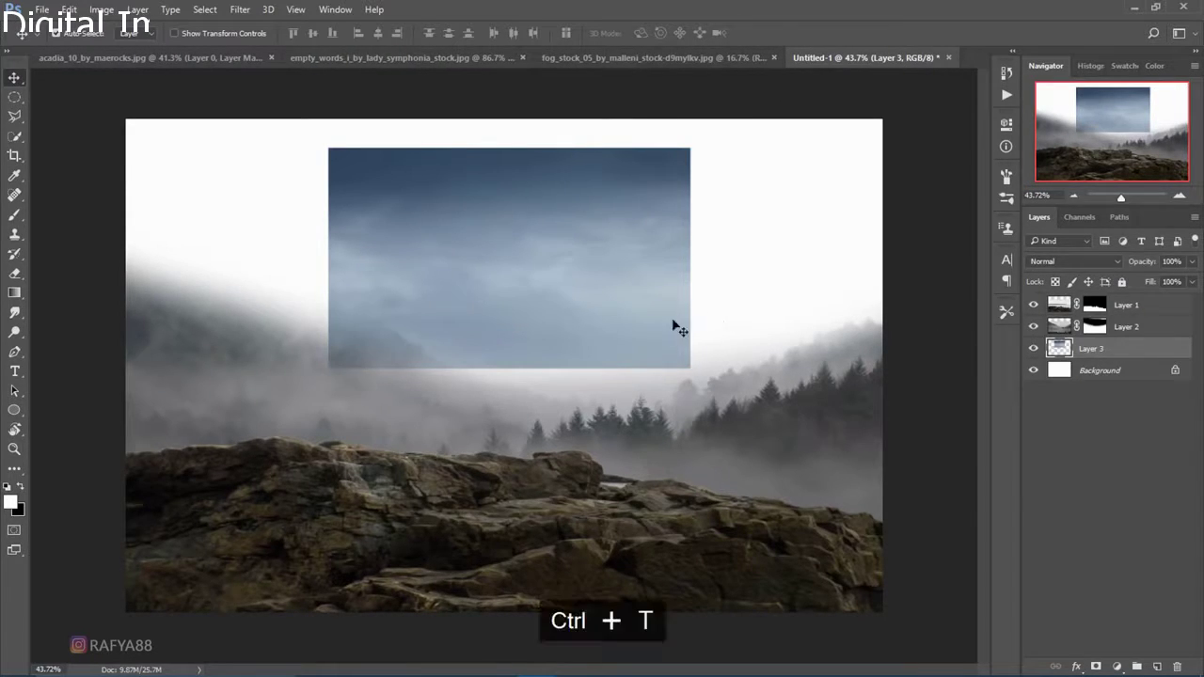
pyautogui.moveTo(691, 368); pyautogui.dragTo(954, 488)
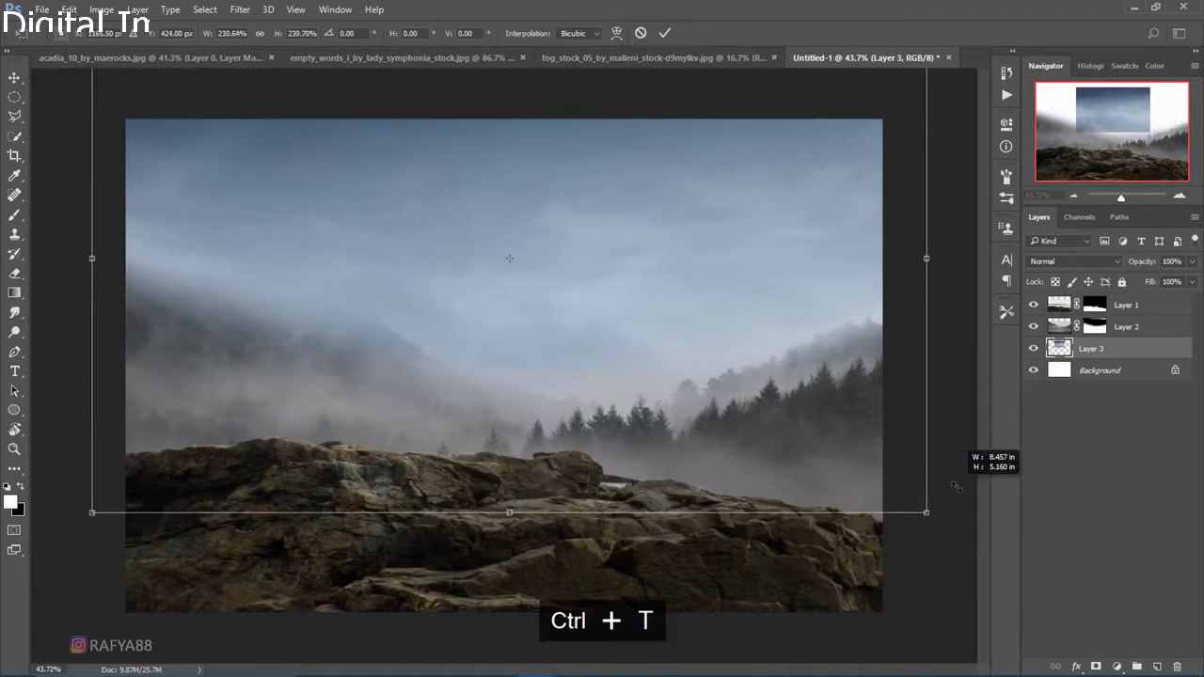
pyautogui.scroll(-3, 646, 305)
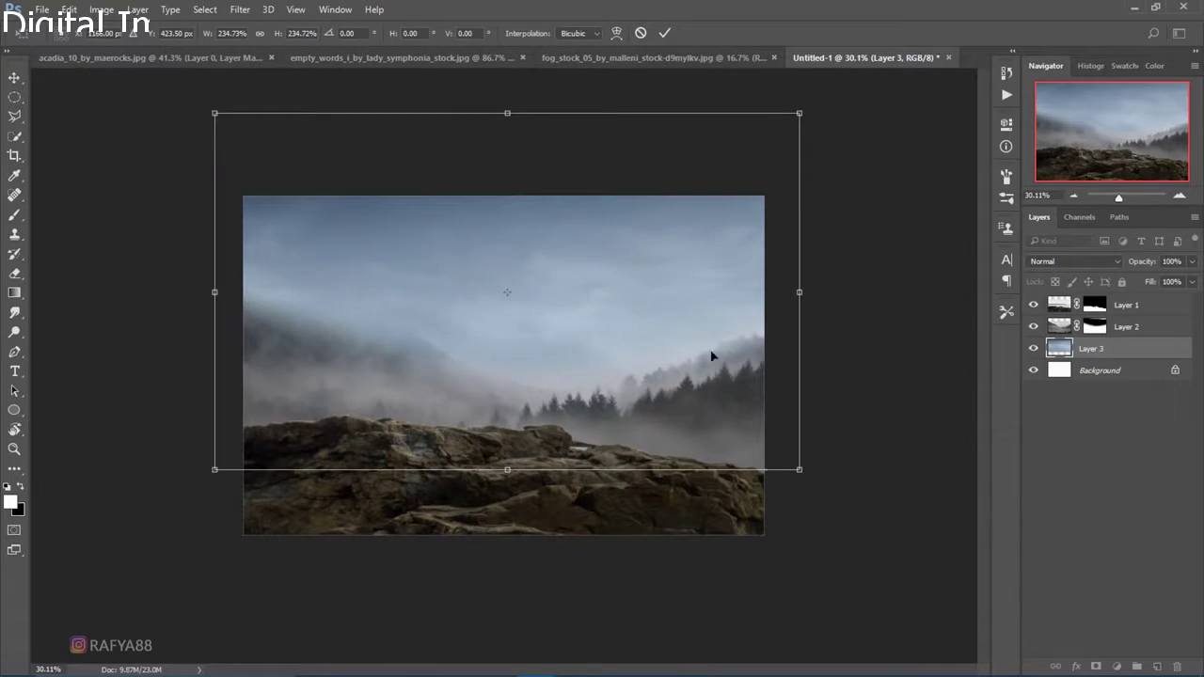
pyautogui.moveTo(507, 466); pyautogui.dragTo(527, 442)
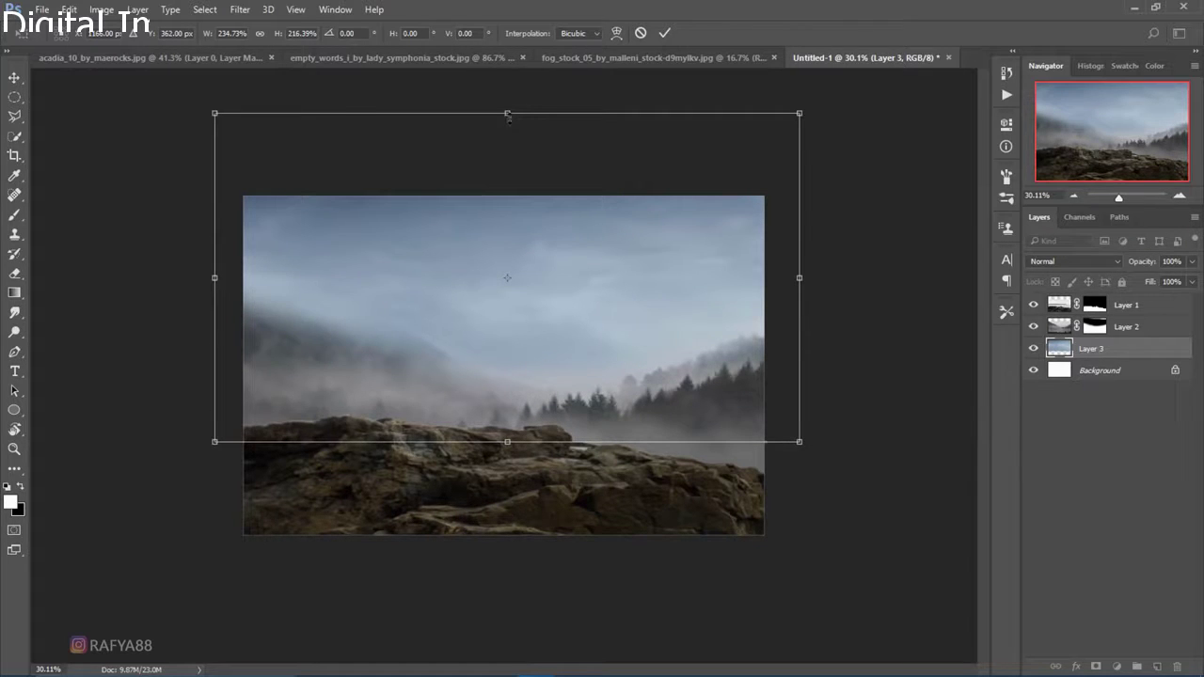
pyautogui.moveTo(508, 115); pyautogui.dragTo(557, 146)
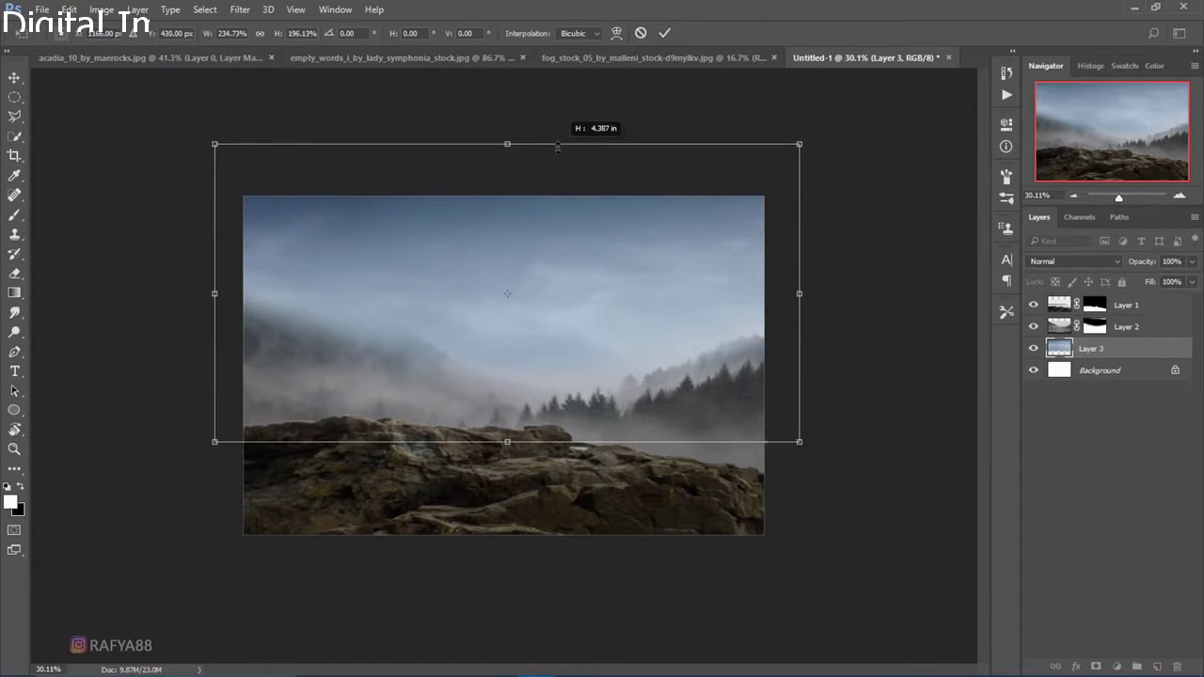
# Commit the sky resize, convert it to a Smart Object, and desaturate it to about -42.
pyautogui.press('Return')
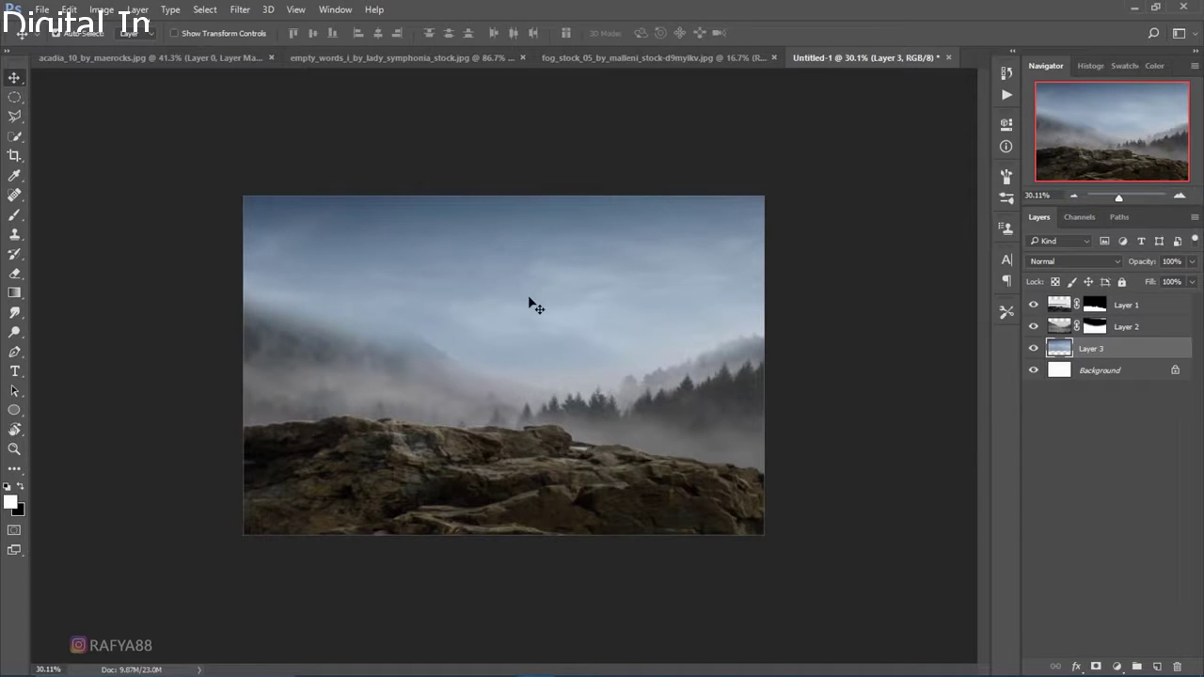
pyautogui.scroll(2, 544, 304)
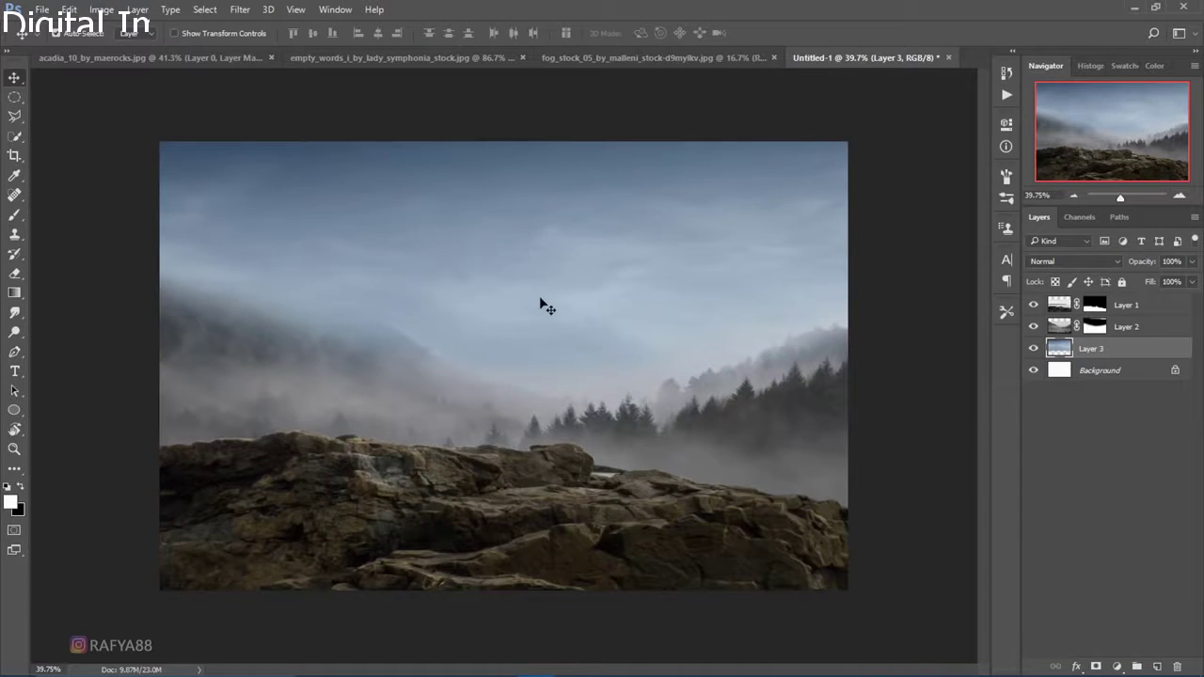
pyautogui.rightClick(1146, 350)
pyautogui.click(894, 299)
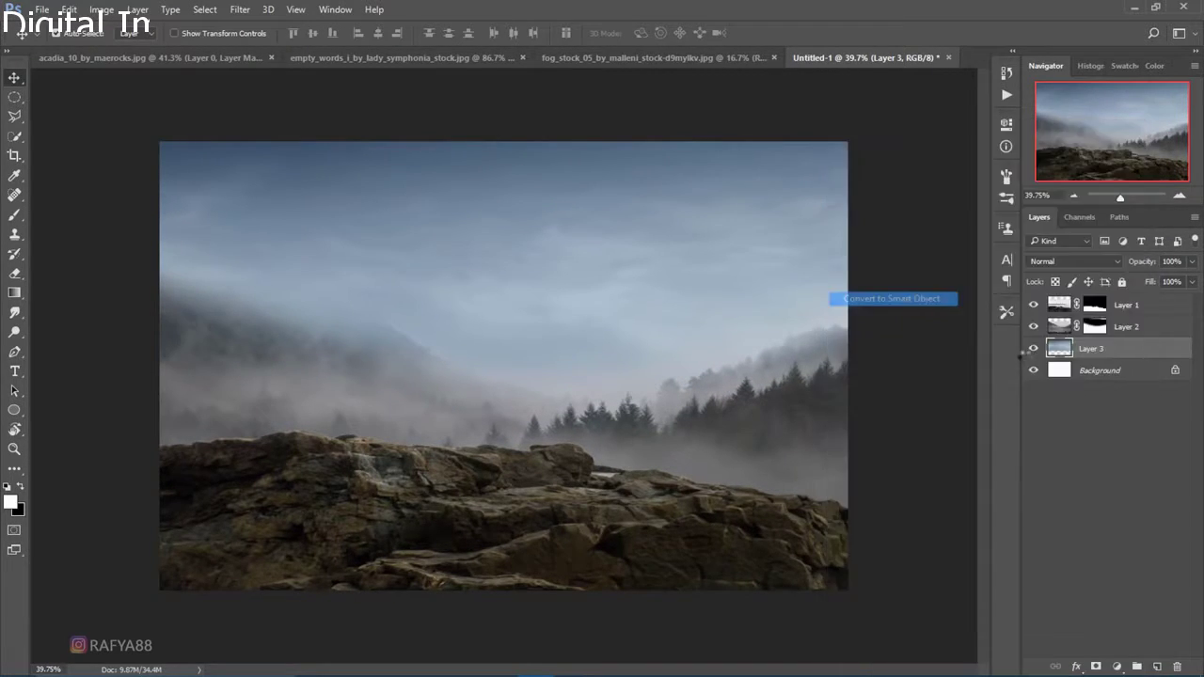
pyautogui.hotkey('ctrl', 'u')
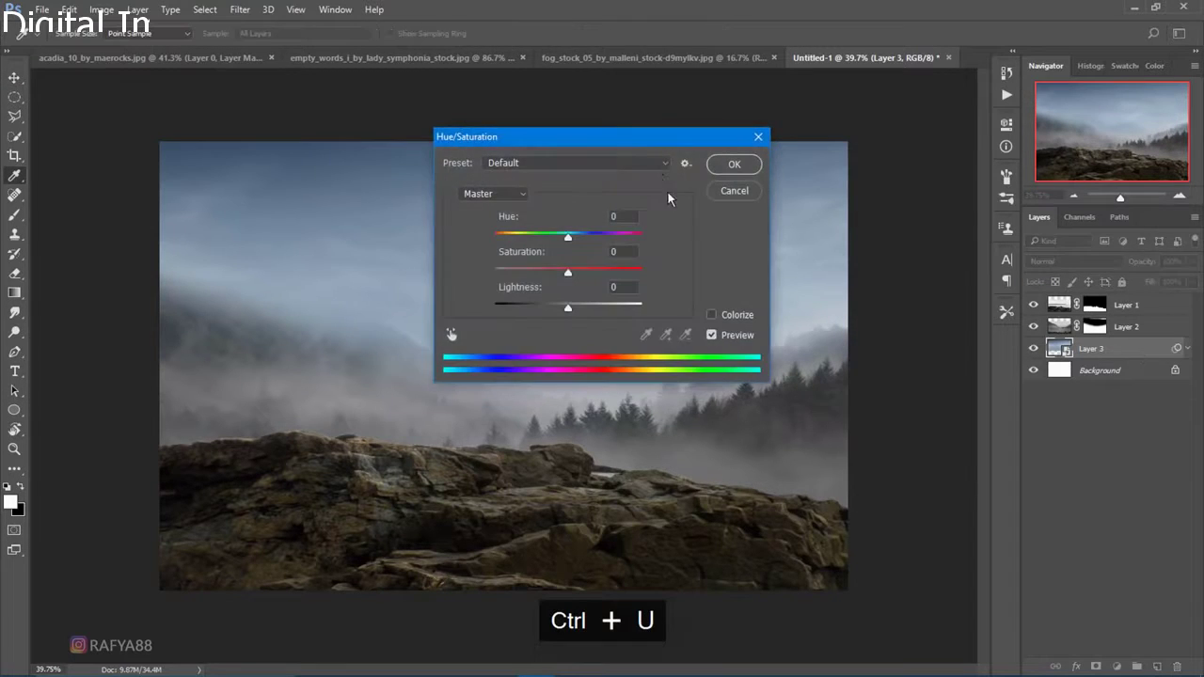
pyautogui.moveTo(636, 141); pyautogui.dragTo(963, 303)
pyautogui.moveTo(900, 433); pyautogui.dragTo(865, 436)
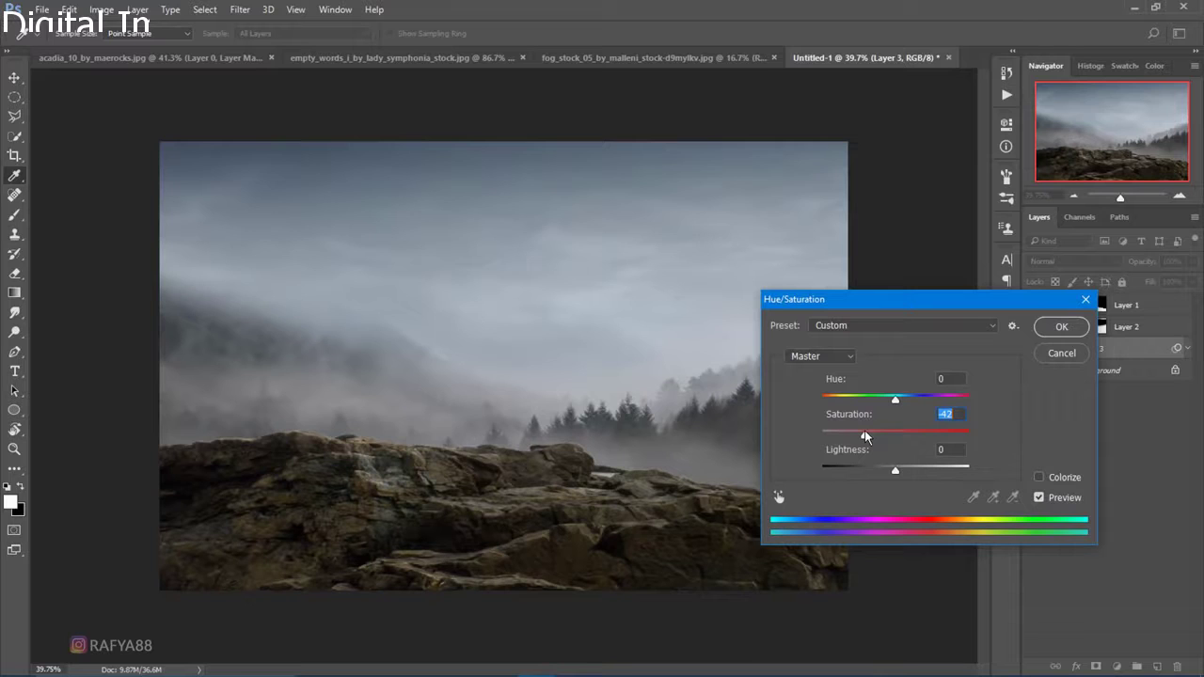
pyautogui.click(1061, 326)
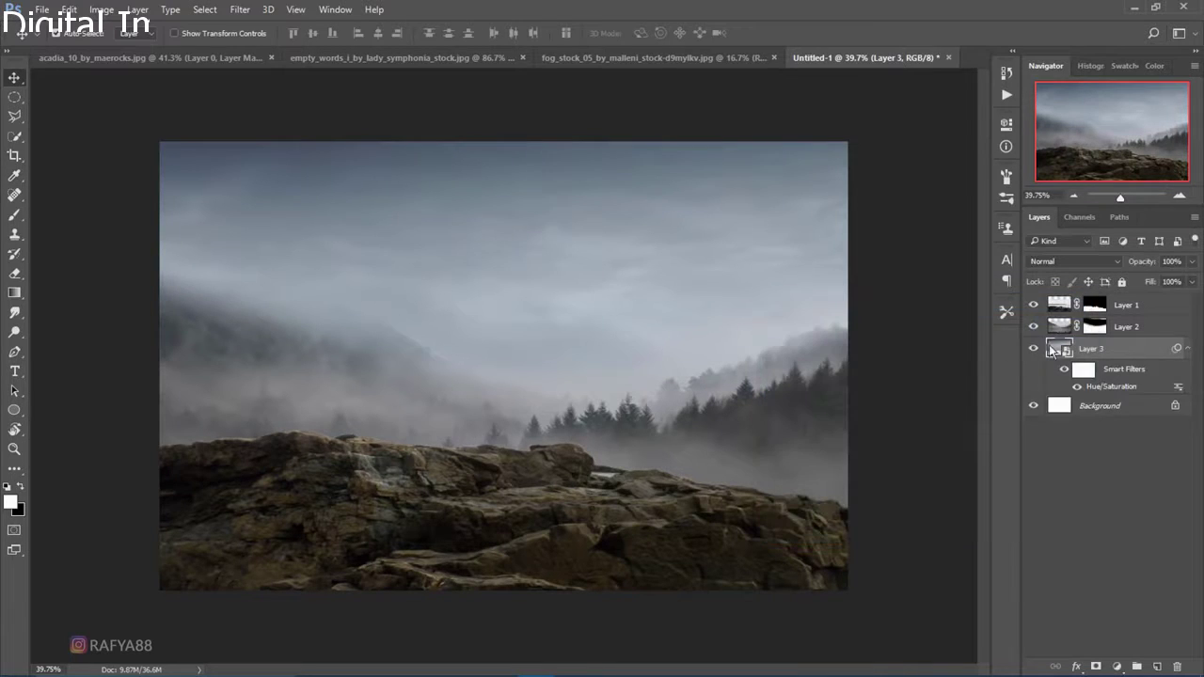
# Rename Layer 1 to 'rock'.
pyautogui.doubleClick(1127, 306)
pyautogui.write('rock')
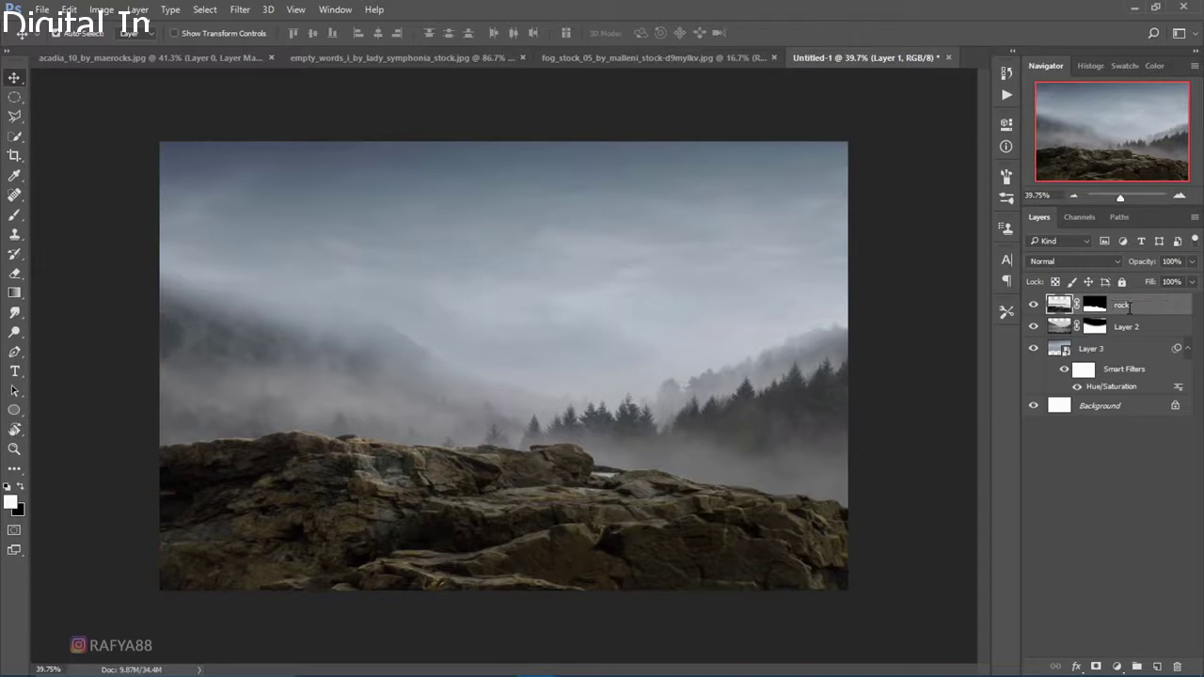
pyautogui.press('Return')
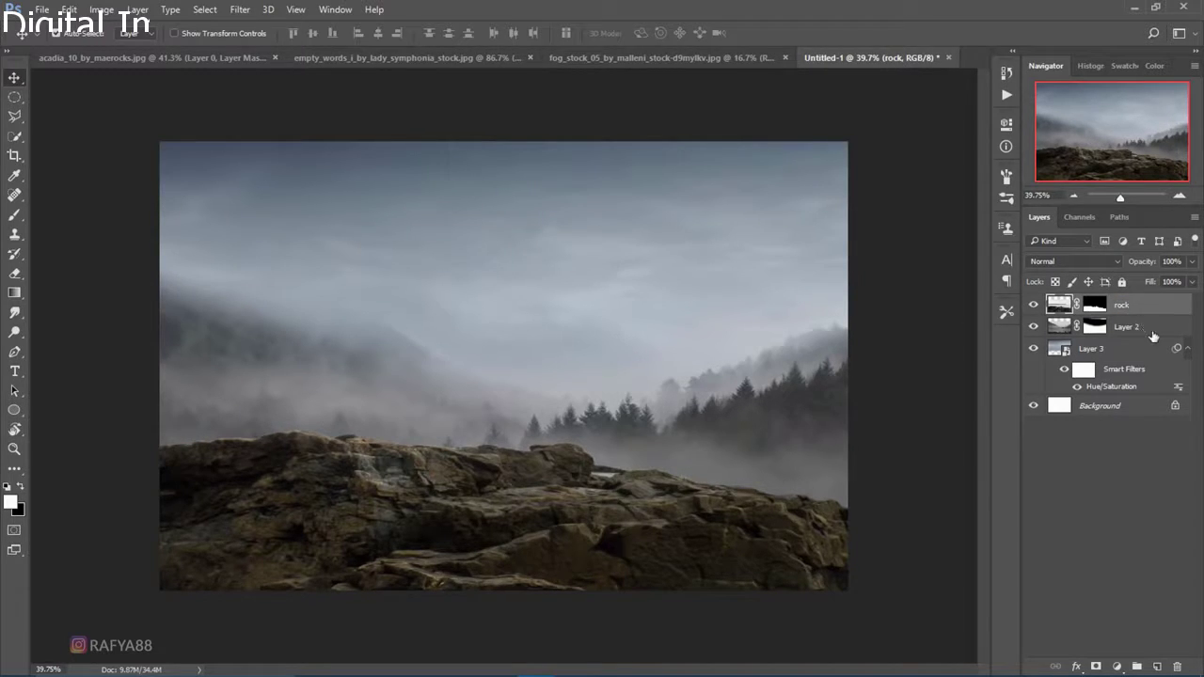
pyautogui.click(1153, 329)
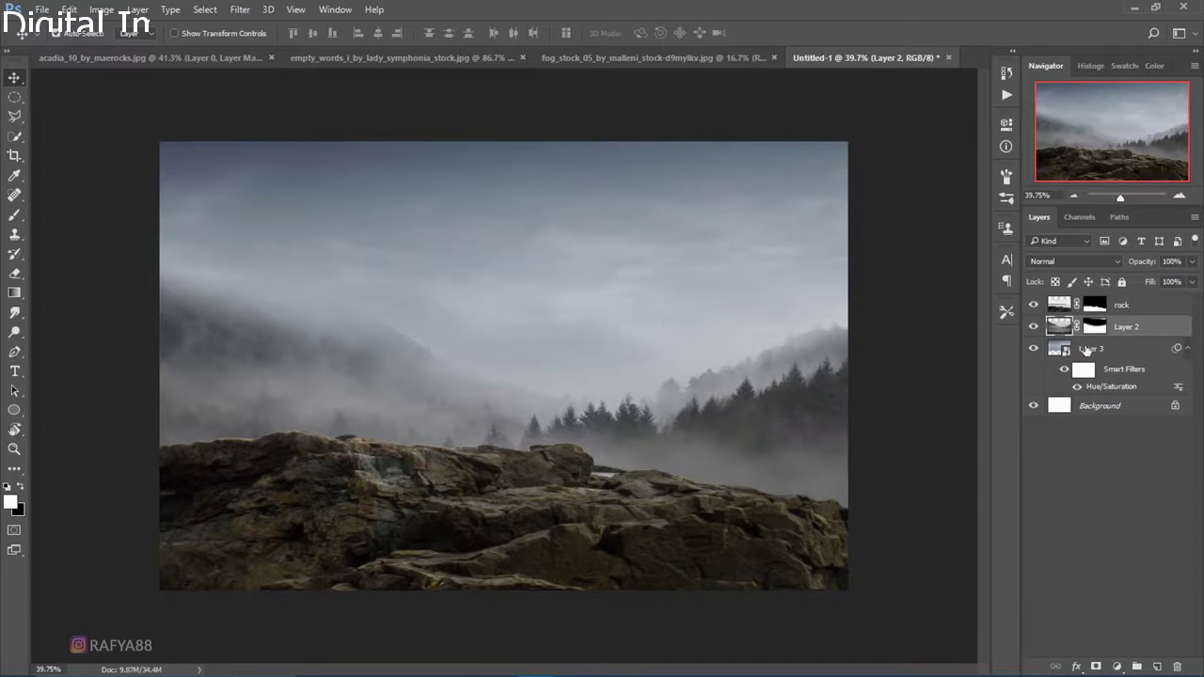
# On Layer 2's mask, hide the dark left hill and restore part of the mountain.
pyautogui.click(1094, 326)
pyautogui.press('x')
pyautogui.press('b')
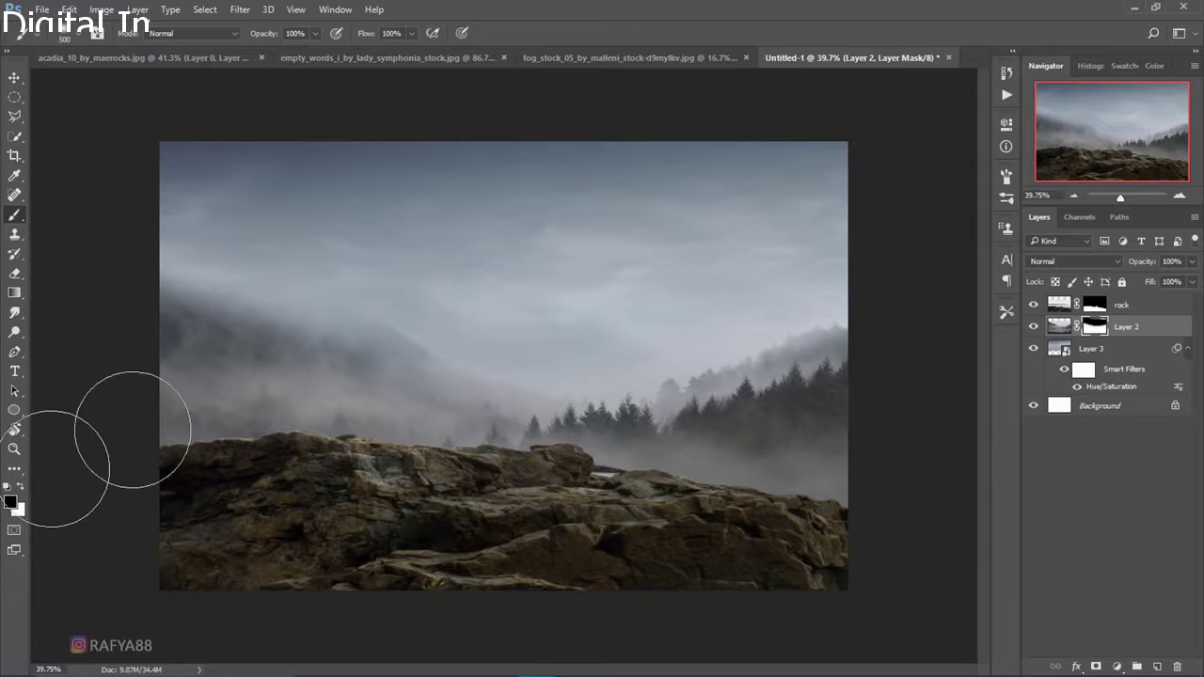
pyautogui.moveTo(175, 309)
pyautogui.mouseDown()
pyautogui.moveTo(269, 349)
pyautogui.moveTo(257, 353)
pyautogui.moveTo(311, 355)
pyautogui.moveTo(220, 363)
pyautogui.moveTo(160, 352)
pyautogui.mouseUp()
pyautogui.press('x')
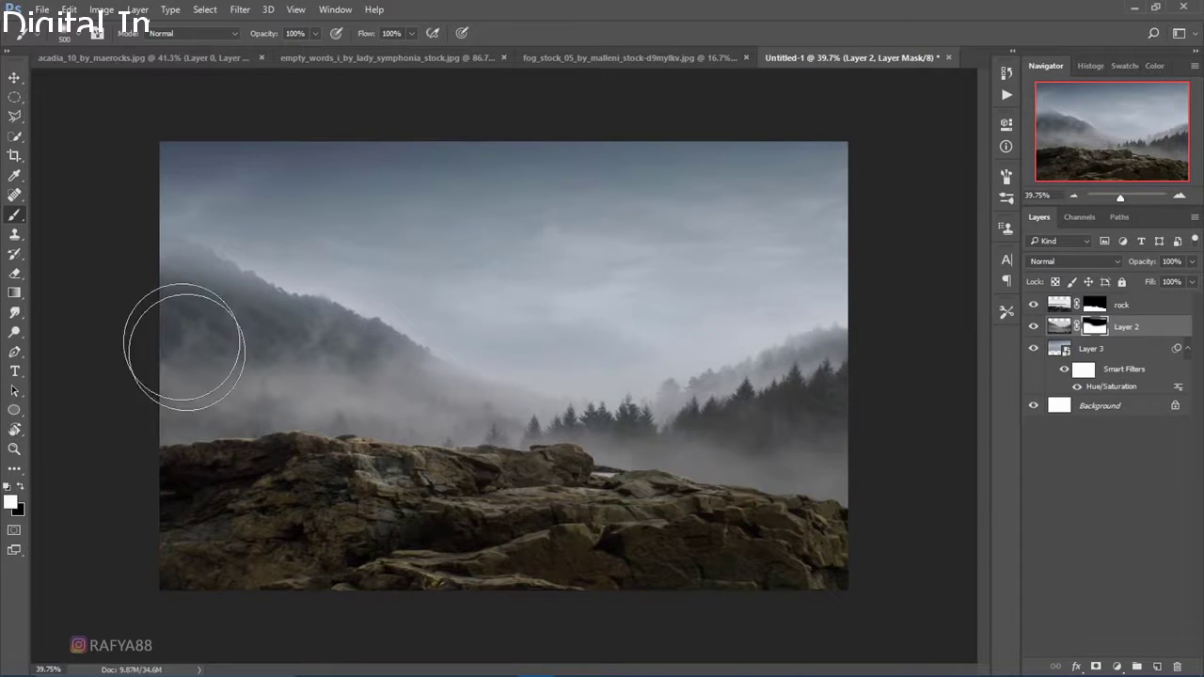
pyautogui.moveTo(183, 339)
pyautogui.mouseDown()
pyautogui.moveTo(148, 301)
pyautogui.moveTo(247, 309)
pyautogui.mouseUp()
# With brush flow at 67%, haze over the upper-left mountain and dark ridge.
pyautogui.click(21, 482)
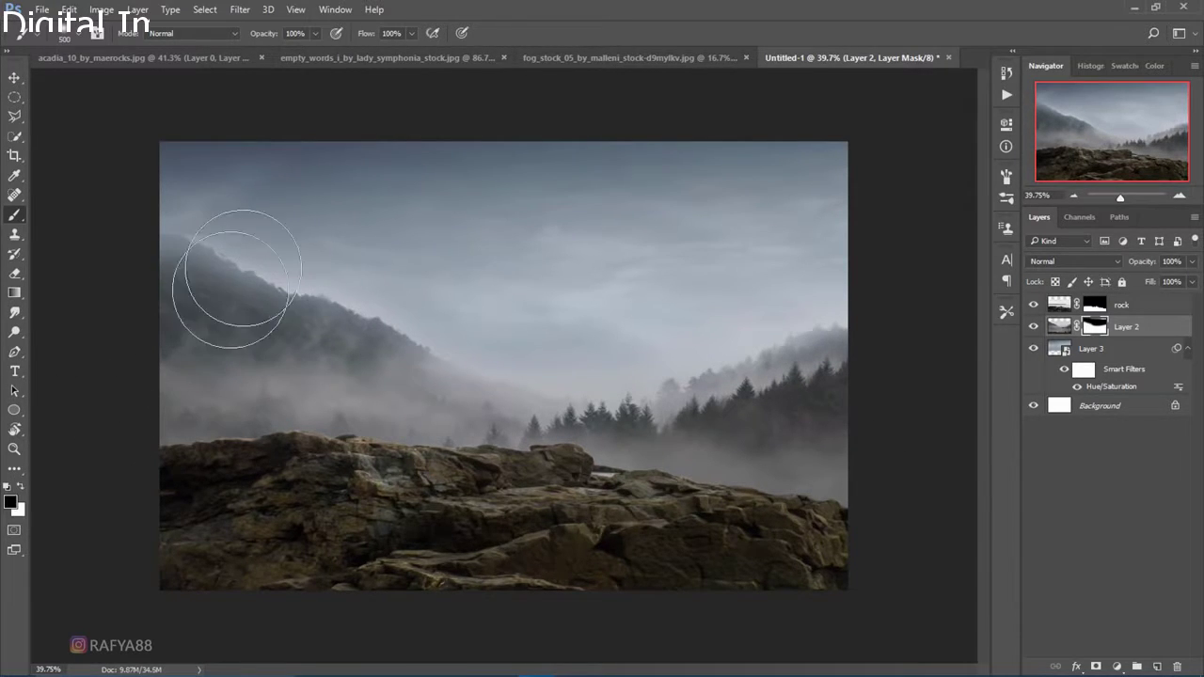
pyautogui.moveTo(255, 209); pyautogui.dragTo(194, 172)
pyautogui.moveTo(392, 265); pyautogui.dragTo(479, 282)
pyautogui.moveTo(801, 297)
pyautogui.mouseDown()
pyautogui.moveTo(787, 258)
pyautogui.moveTo(461, 272)
pyautogui.moveTo(279, 234)
pyautogui.moveTo(150, 240)
pyautogui.mouseUp()
pyautogui.write('1')
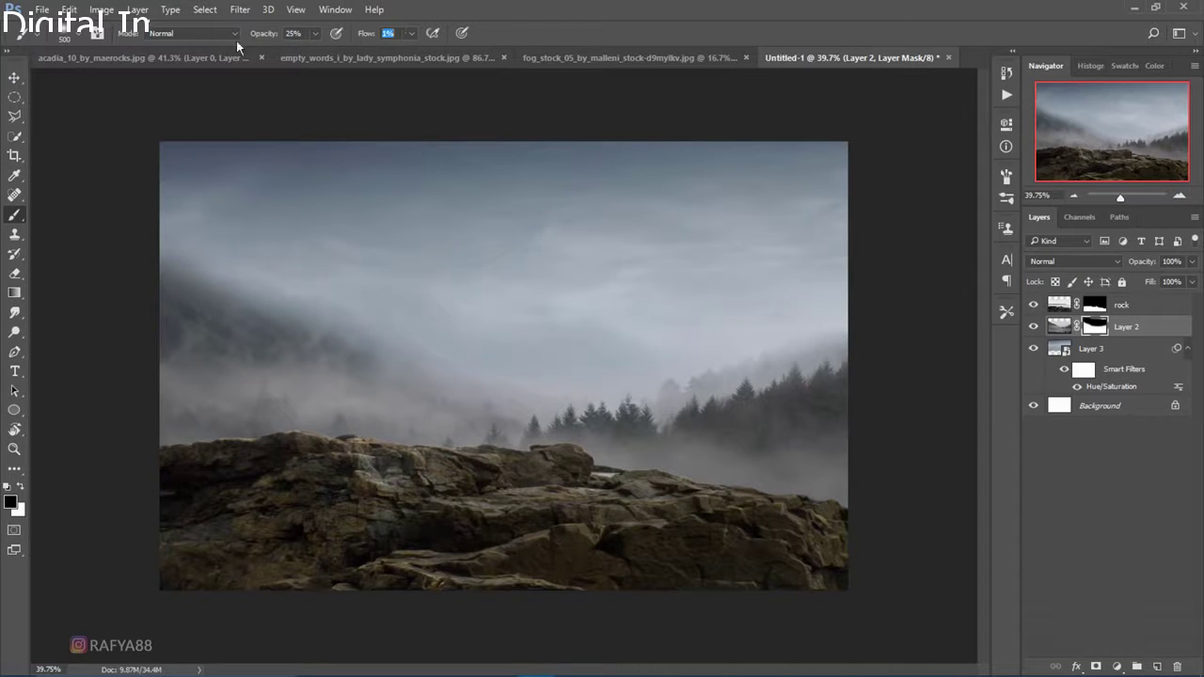
pyautogui.write('67')
pyautogui.press('Return')
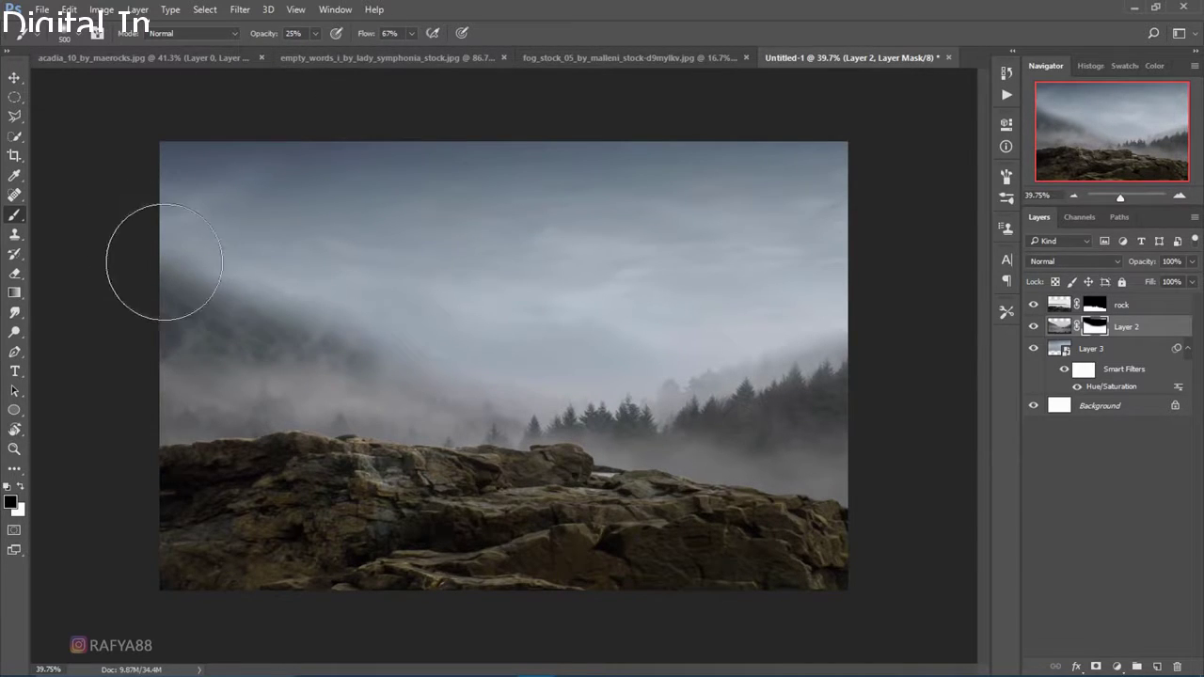
pyautogui.moveTo(164, 261)
pyautogui.mouseDown()
pyautogui.moveTo(250, 291)
pyautogui.moveTo(161, 220)
pyautogui.moveTo(223, 279)
pyautogui.mouseUp()
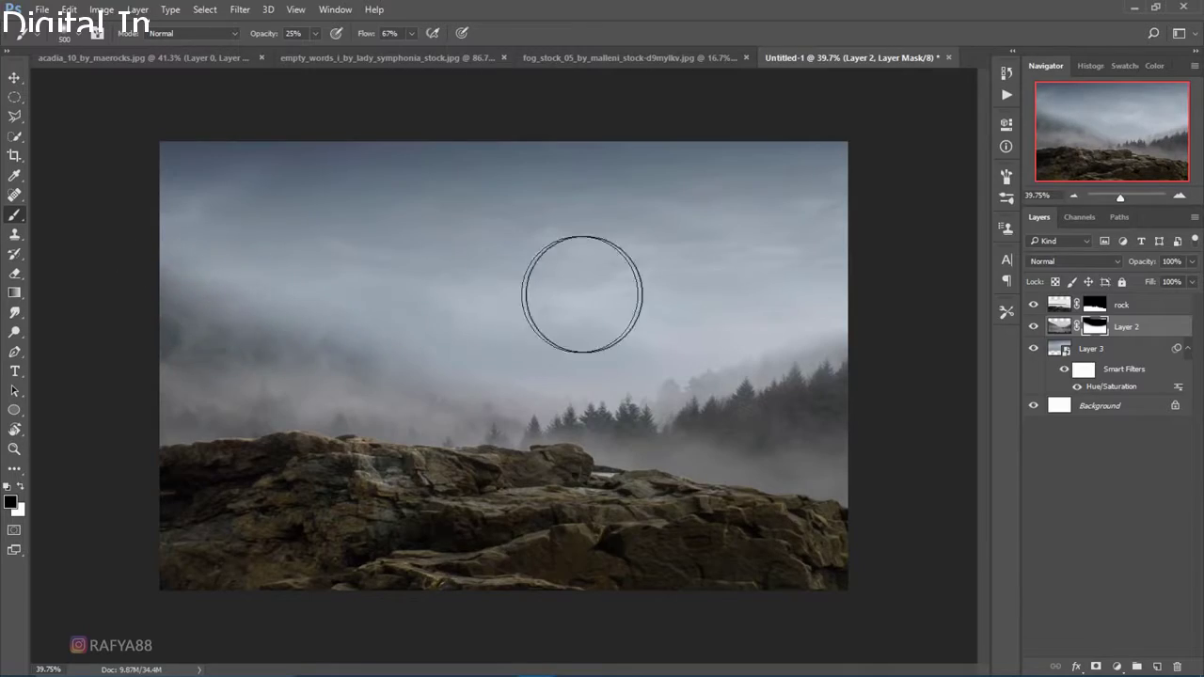
pyautogui.scroll(-1, 554, 220)
pyautogui.scroll(-1, 554, 220)
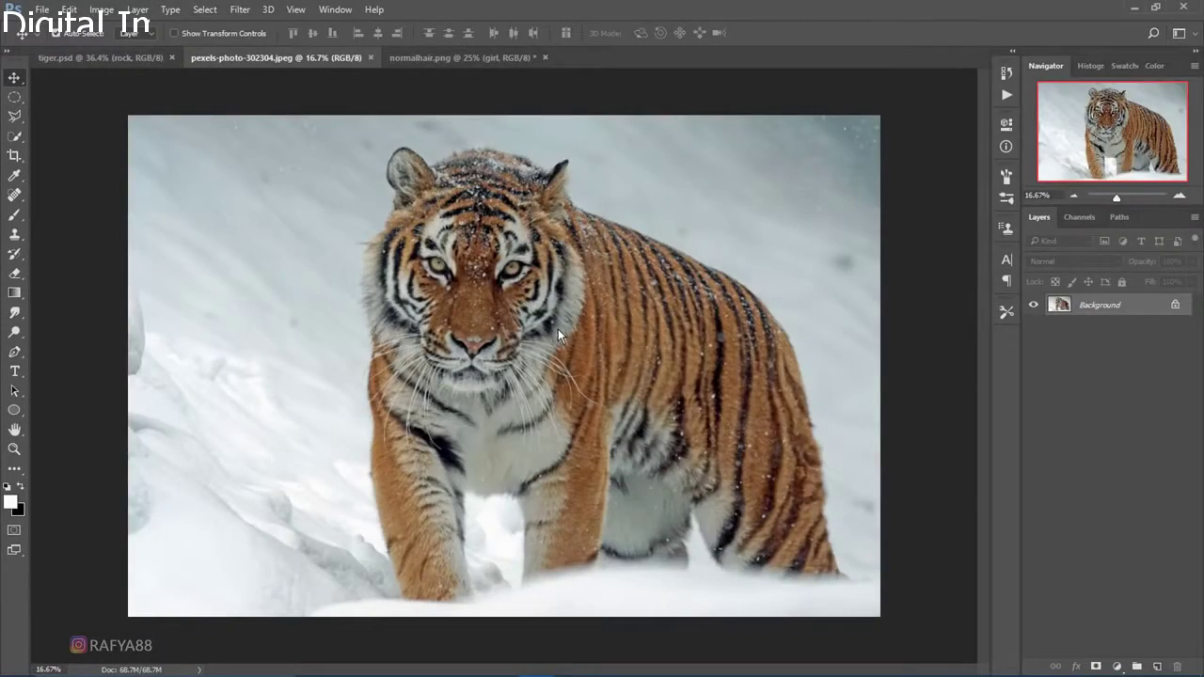
# Quick-select the tiger's head, side and leg with a size 27 brush.
pyautogui.scroll(1, 504, 366)
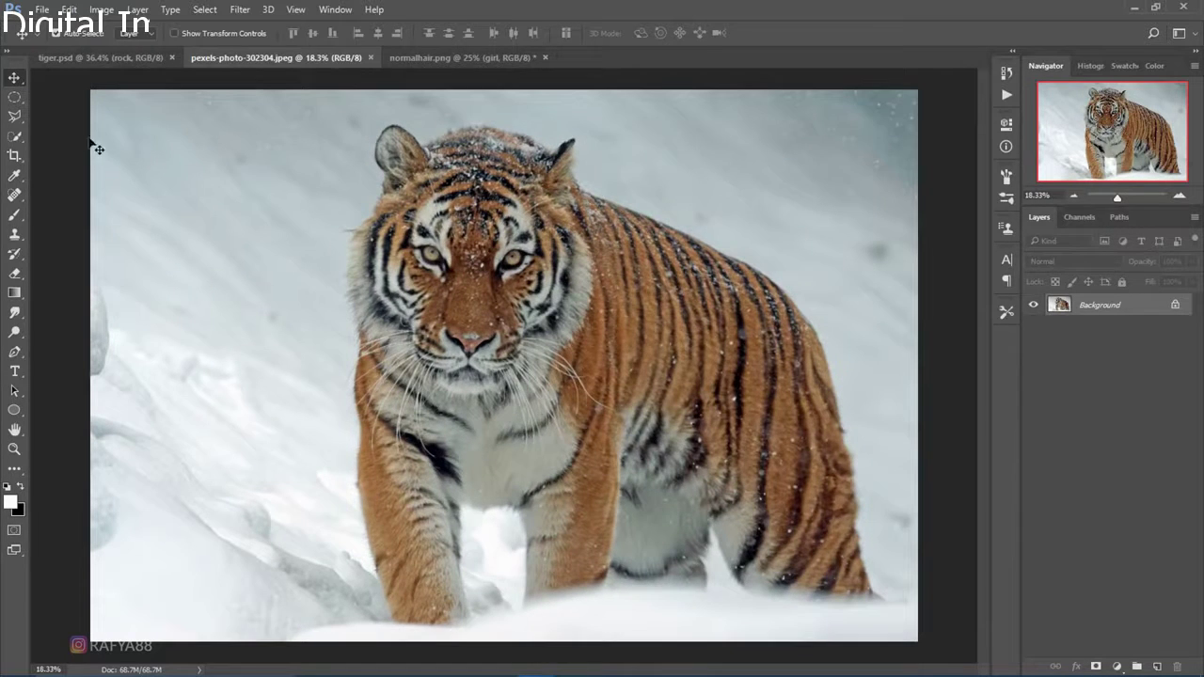
pyautogui.click(15, 135)
pyautogui.scroll(-1, 319, 203)
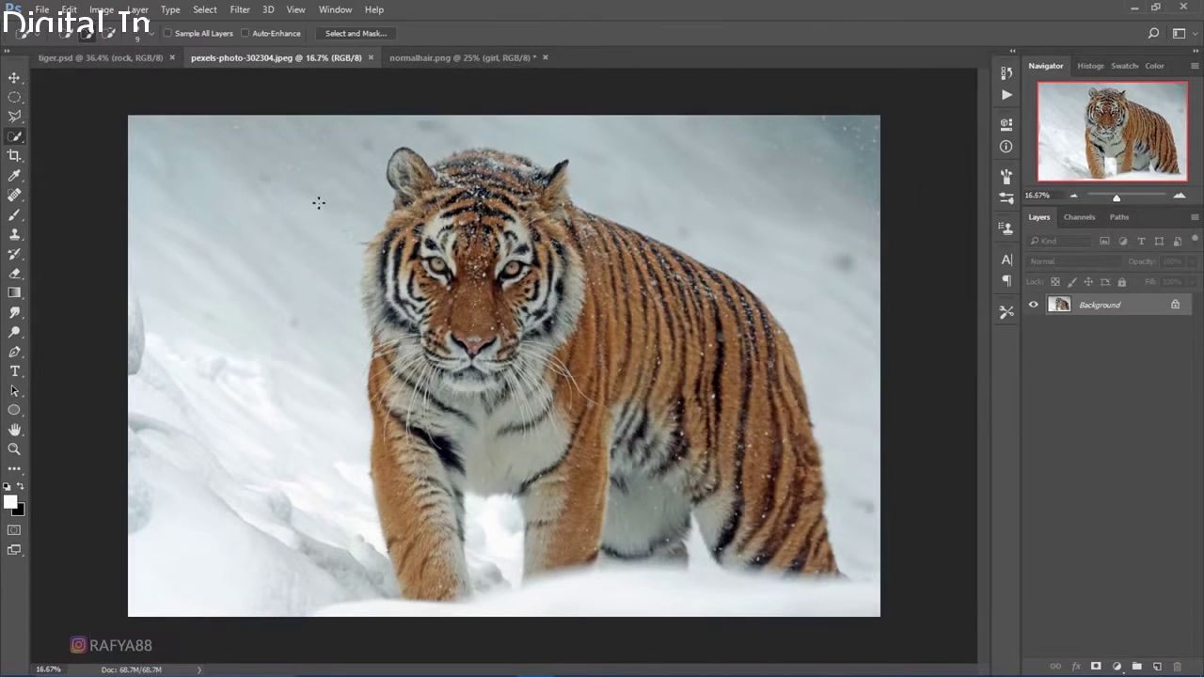
pyautogui.click(141, 34)
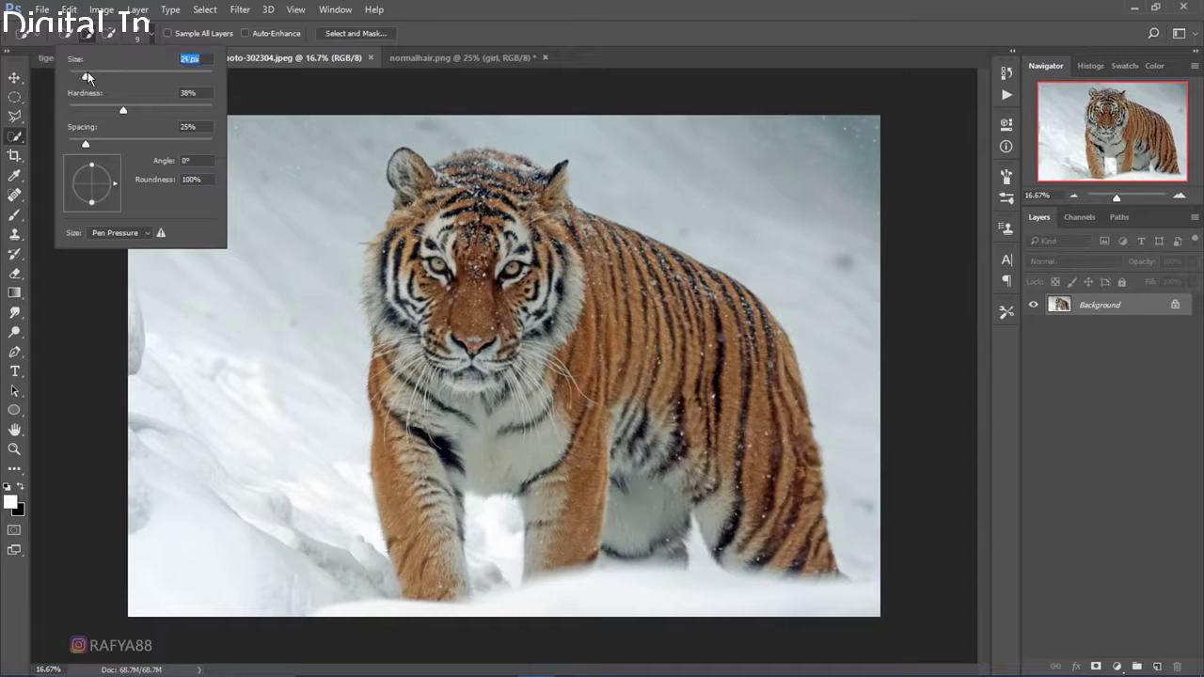
pyautogui.press('Return')
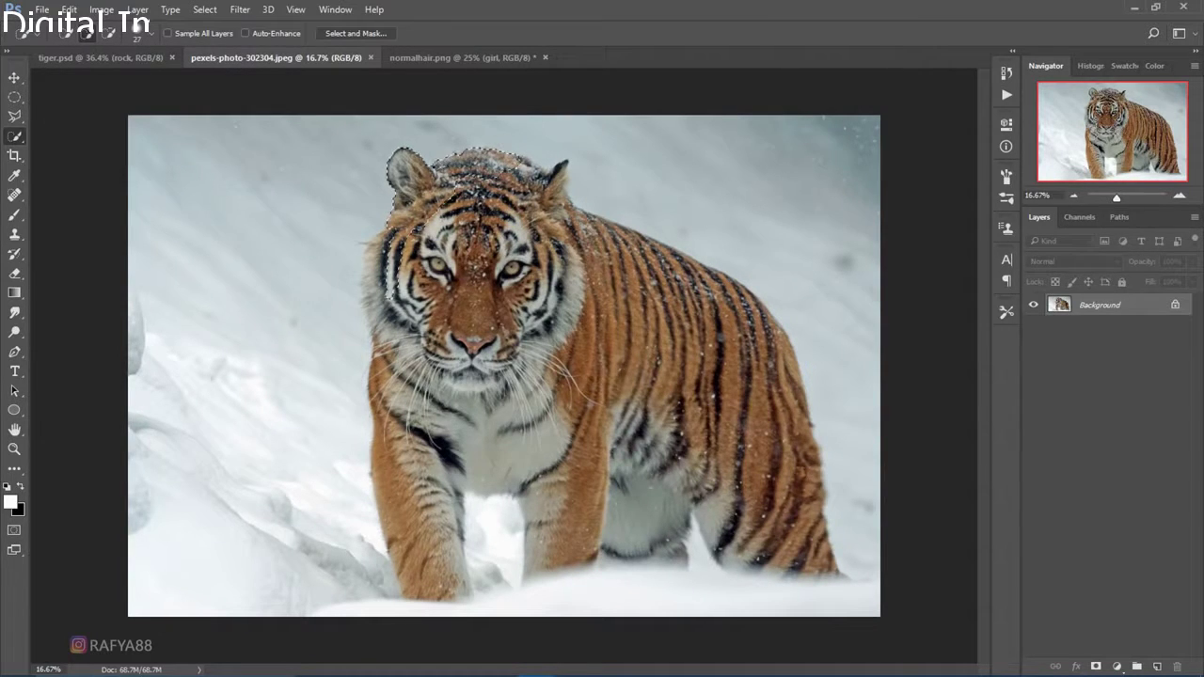
pyautogui.moveTo(508, 165)
pyautogui.mouseDown()
pyautogui.moveTo(576, 188)
pyautogui.moveTo(630, 228)
pyautogui.moveTo(781, 377)
pyautogui.moveTo(817, 578)
pyautogui.mouseUp()
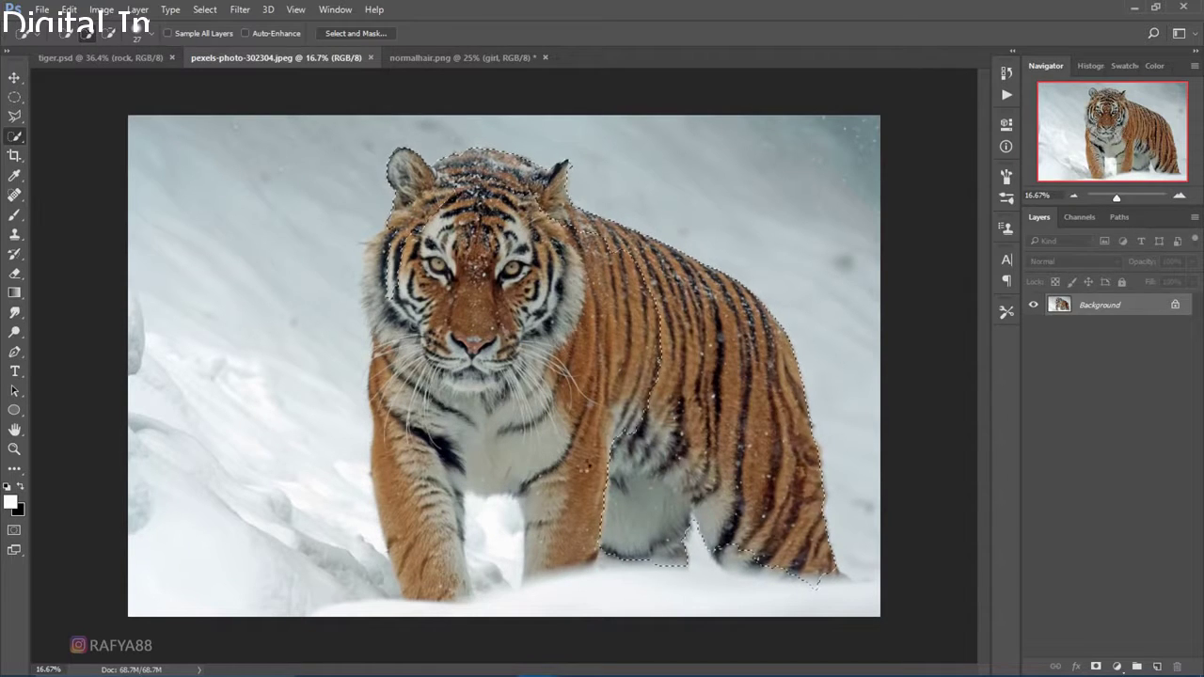
pyautogui.moveTo(443, 565)
pyautogui.mouseDown()
pyautogui.moveTo(385, 325)
pyautogui.moveTo(518, 343)
pyautogui.mouseUp()
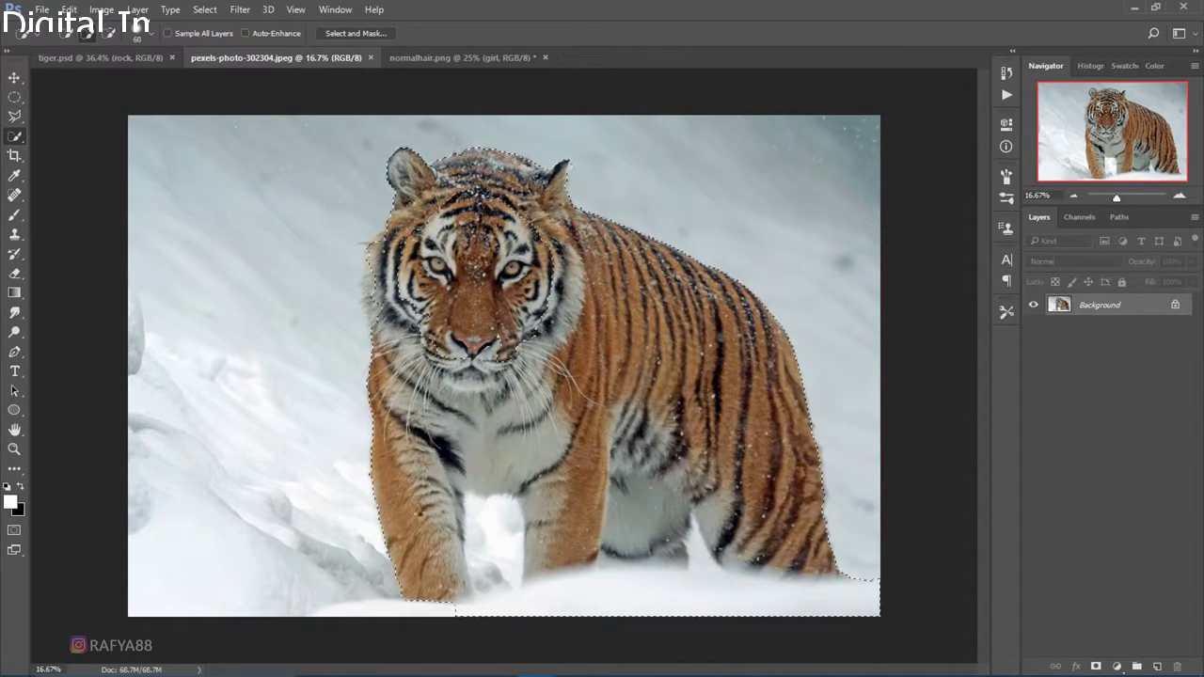
# Subtract the snow strip from the selection and mask out everything but the tiger.
pyautogui.press(']')
pyautogui.click(108, 33)
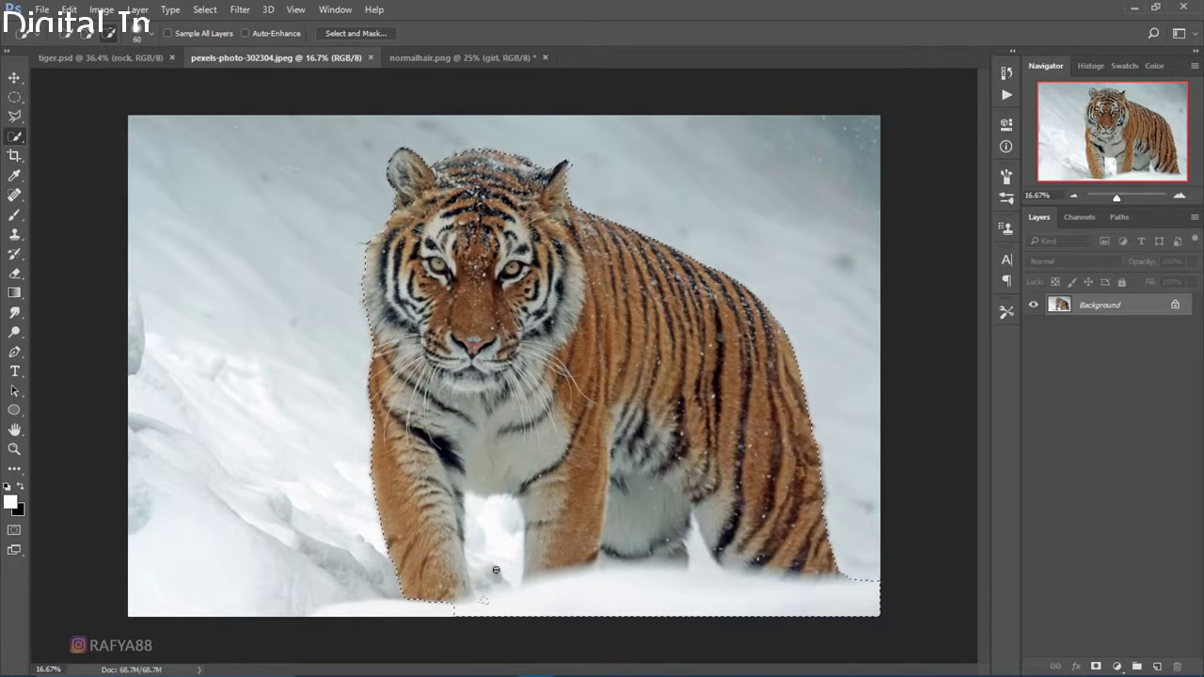
pyautogui.moveTo(489, 574)
pyautogui.mouseDown()
pyautogui.moveTo(465, 596)
pyautogui.moveTo(777, 599)
pyautogui.moveTo(679, 508)
pyautogui.mouseUp()
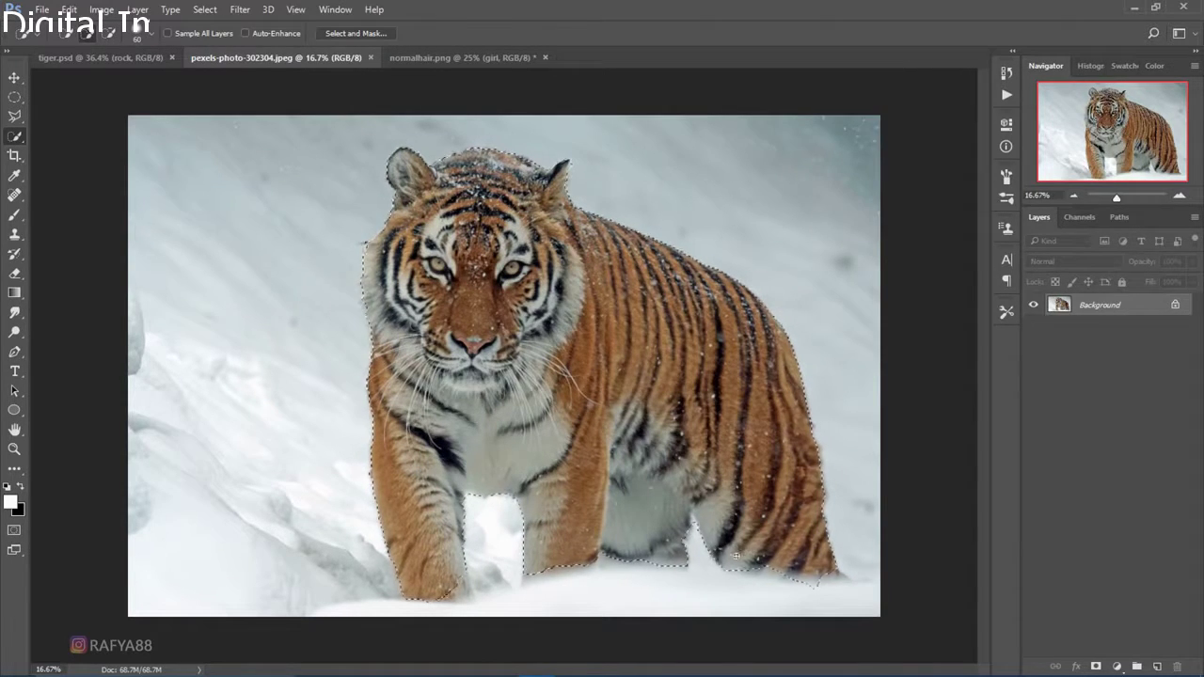
pyautogui.scroll(-1, 535, 487)
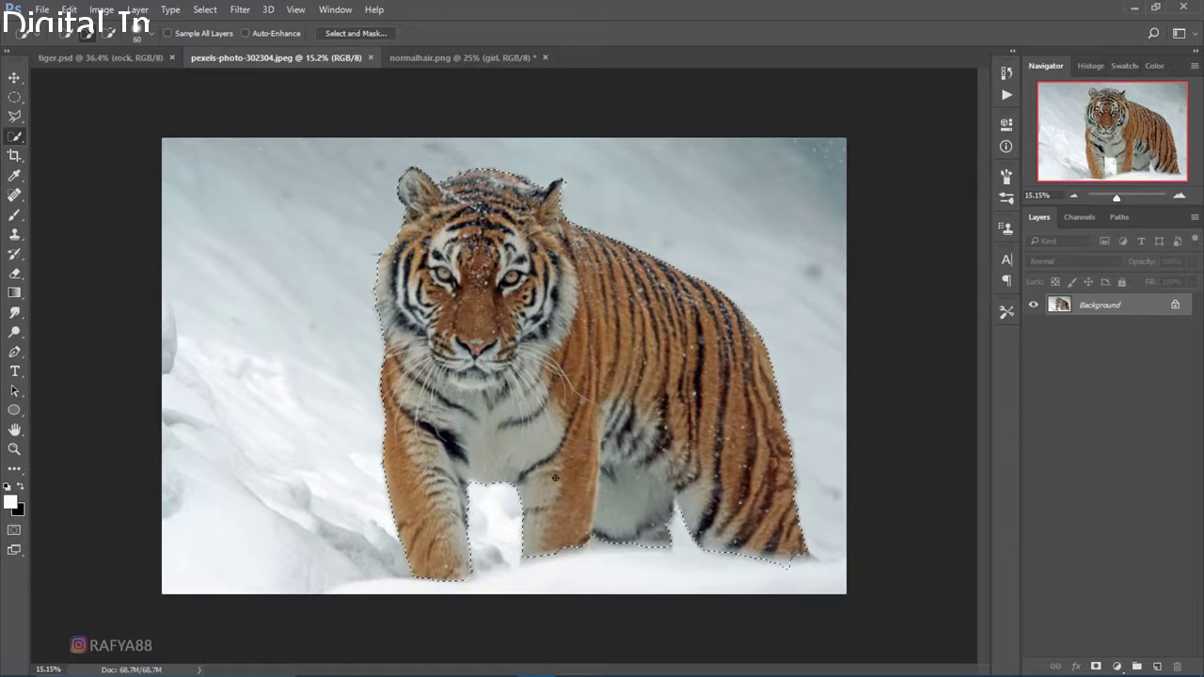
pyautogui.click(1091, 665)
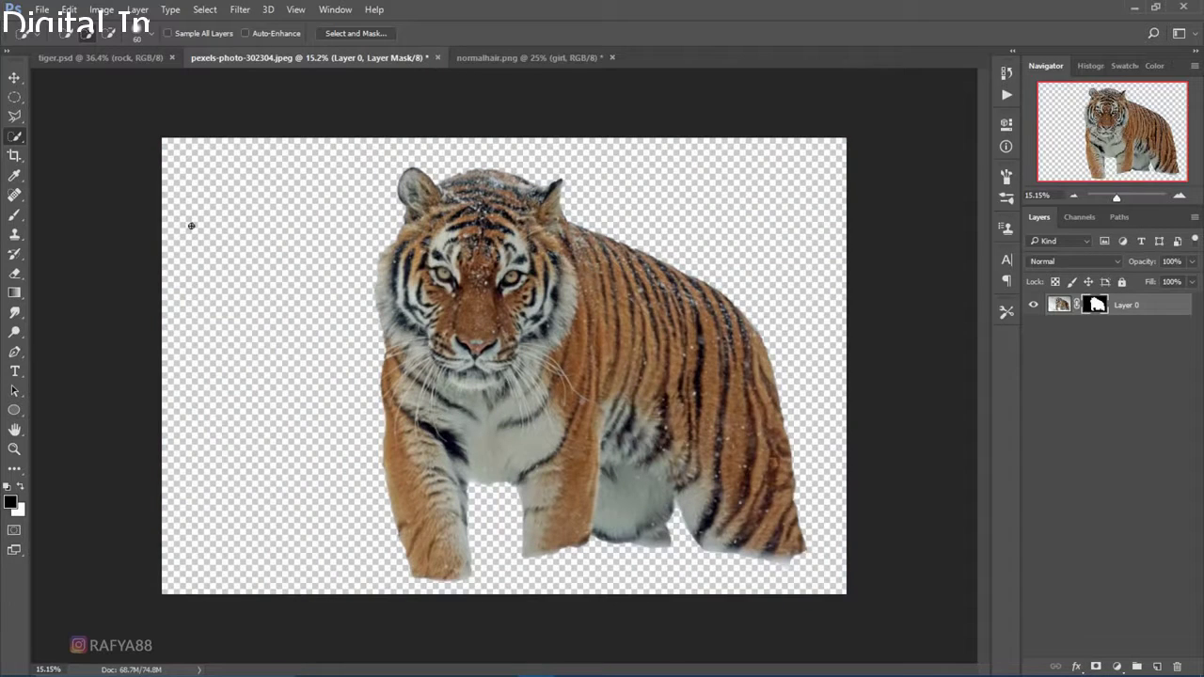
pyautogui.click(14, 78)
# Bring the cut-out tiger into the tiger.psd composite and flip it horizontally.
pyautogui.moveTo(498, 211)
pyautogui.mouseDown()
pyautogui.moveTo(171, 59)
pyautogui.moveTo(509, 322)
pyautogui.mouseUp()
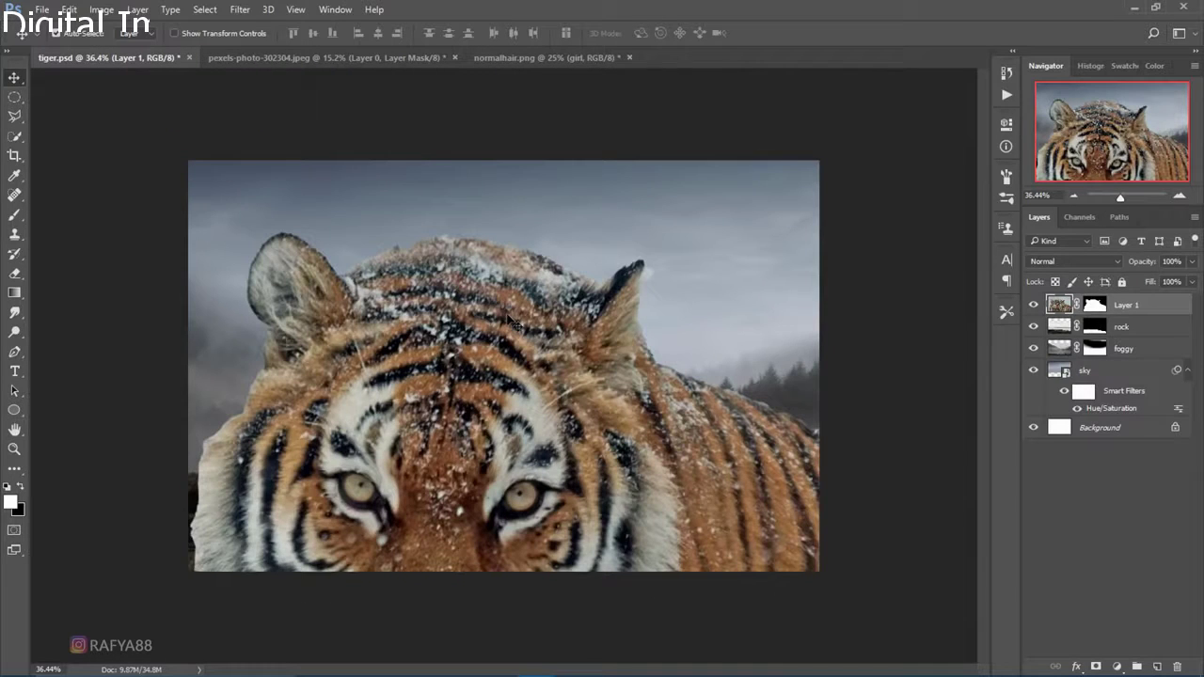
pyautogui.hotkey('ctrl', 't')
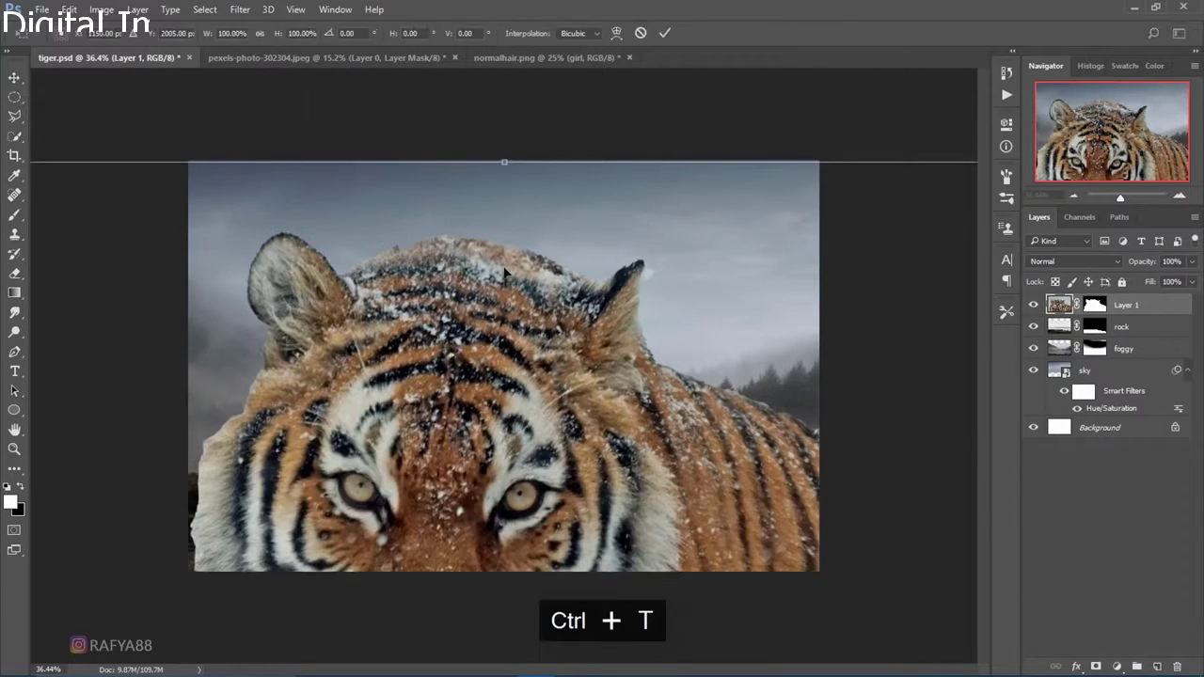
pyautogui.rightClick(505, 270)
pyautogui.click(598, 494)
# Scale the tiger to about 28%, place it on the ledge, and move its layer below the rock.
pyautogui.hotkey('ctrl', '0')
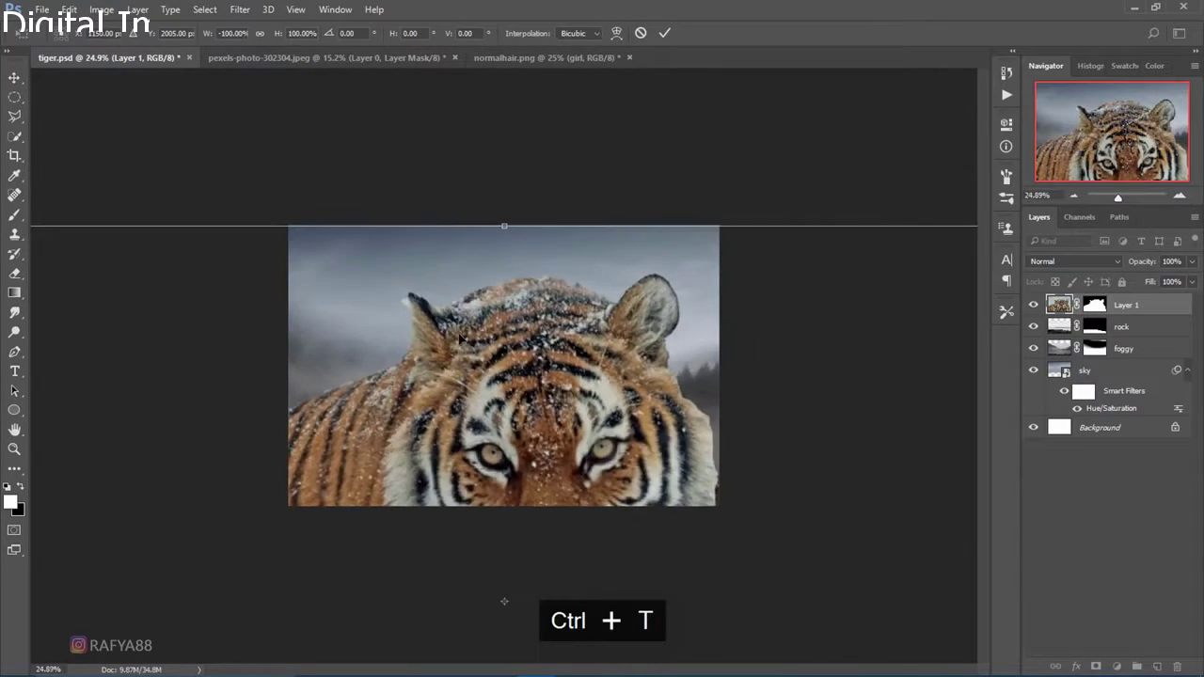
pyautogui.moveTo(80, 260)
pyautogui.mouseDown()
pyautogui.moveTo(309, 411)
pyautogui.moveTo(490, 279)
pyautogui.mouseUp()
pyautogui.moveTo(741, 495); pyautogui.dragTo(681, 415)
pyautogui.scroll(3, 508, 373)
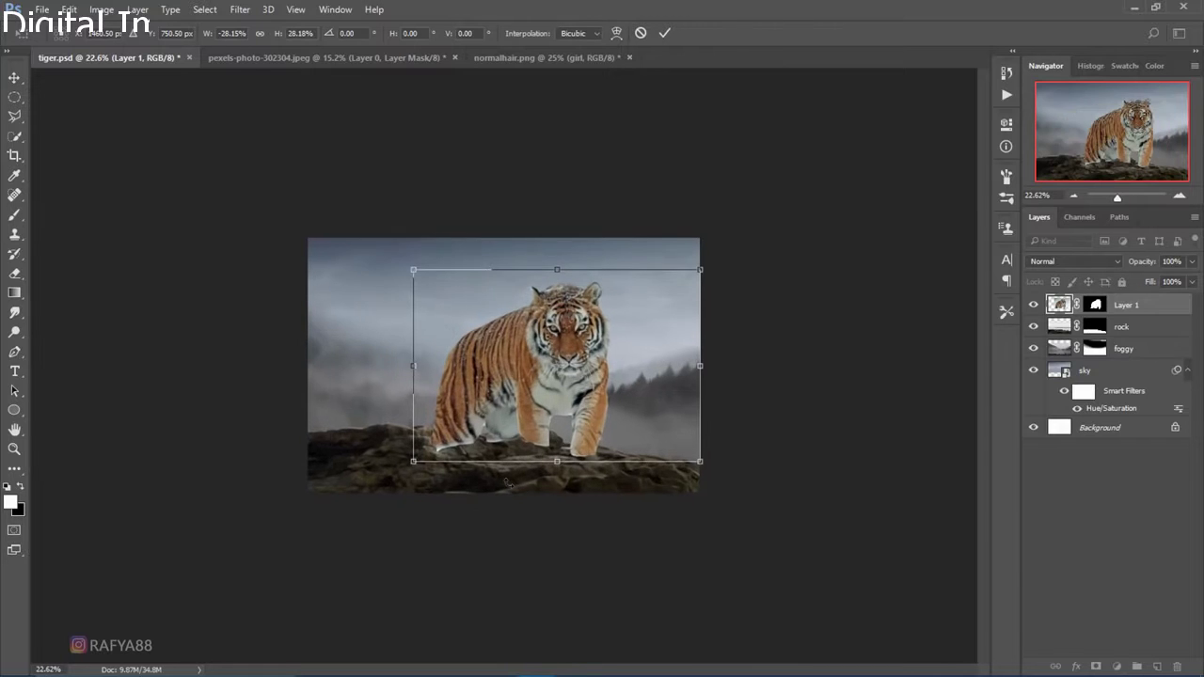
pyautogui.moveTo(507, 373); pyautogui.dragTo(584, 377)
pyautogui.hotkey('ctrl', '+')
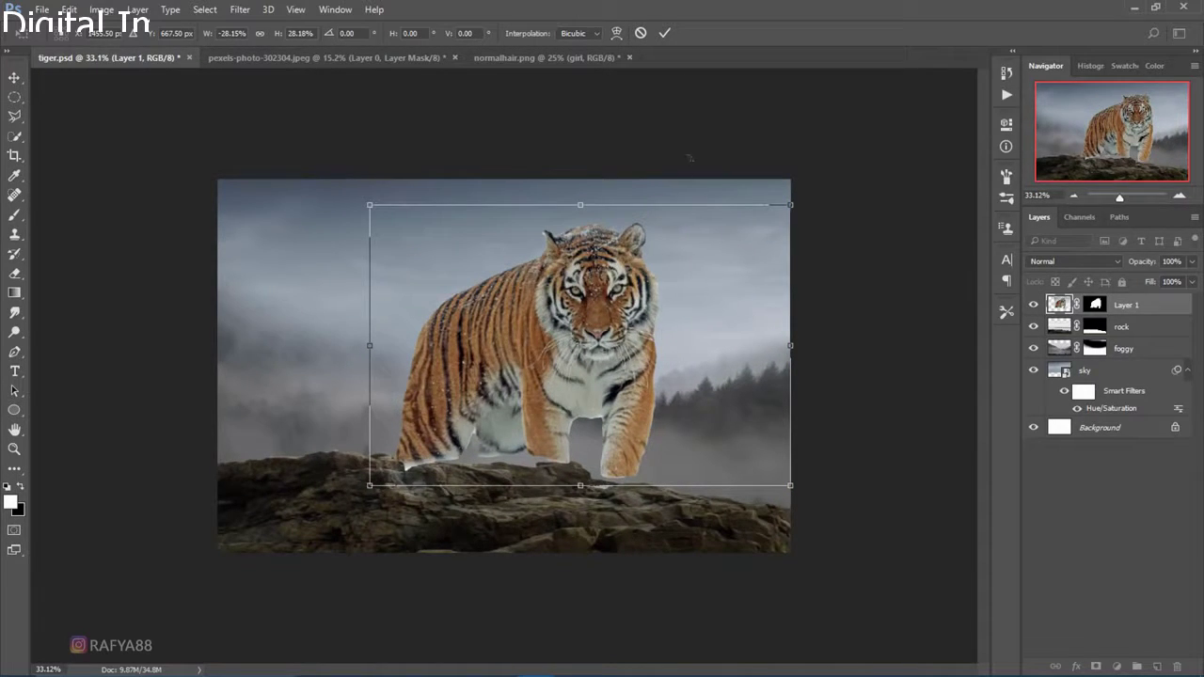
pyautogui.press('Return')
pyautogui.moveTo(1156, 307); pyautogui.dragTo(1155, 336)
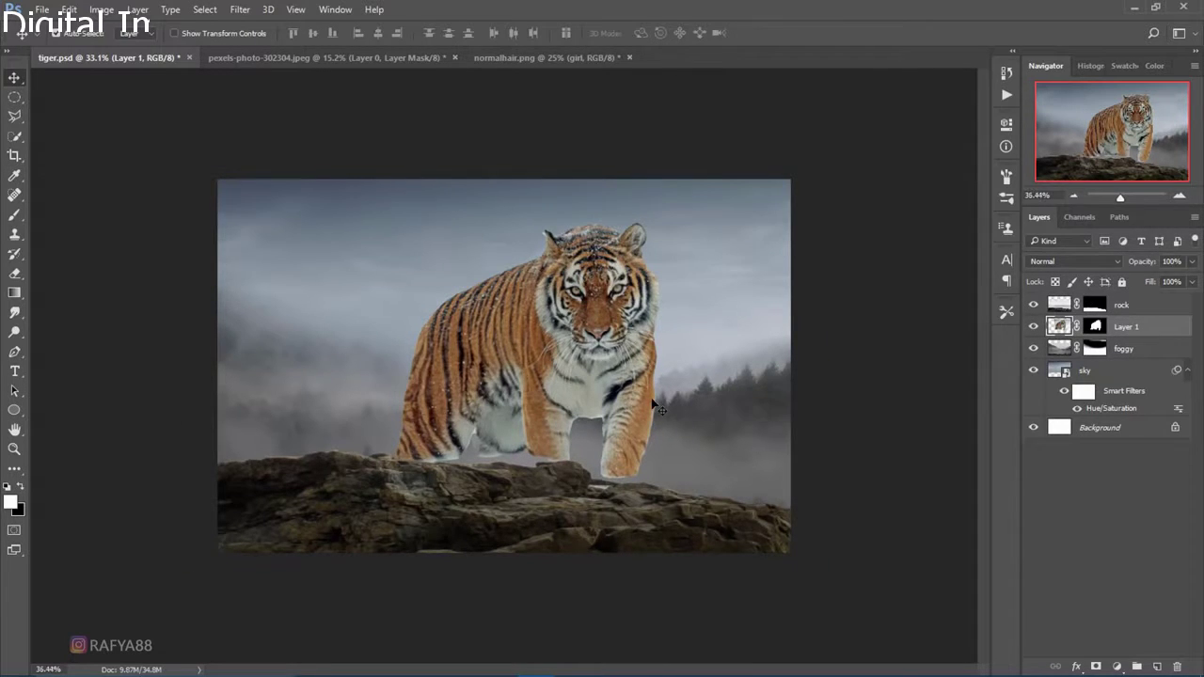
# Rename Layer 1 to 'tiger' and give it a red label.
pyautogui.scroll(1, 658, 409)
pyautogui.write('tige')
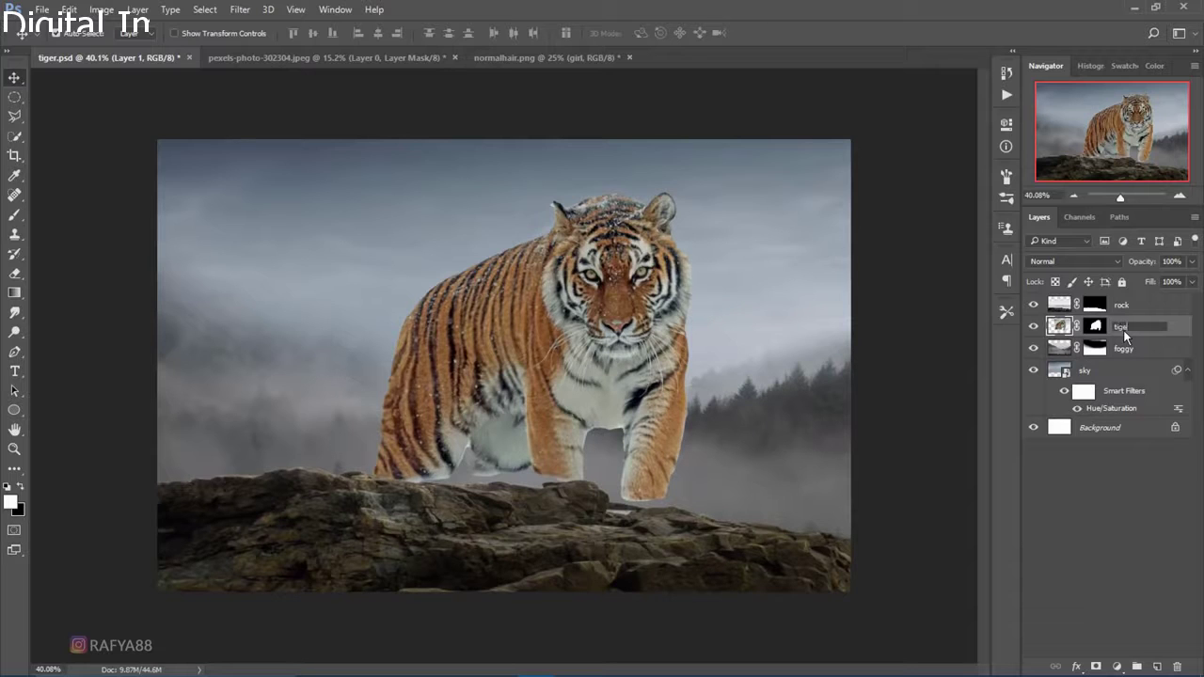
pyautogui.press('Return')
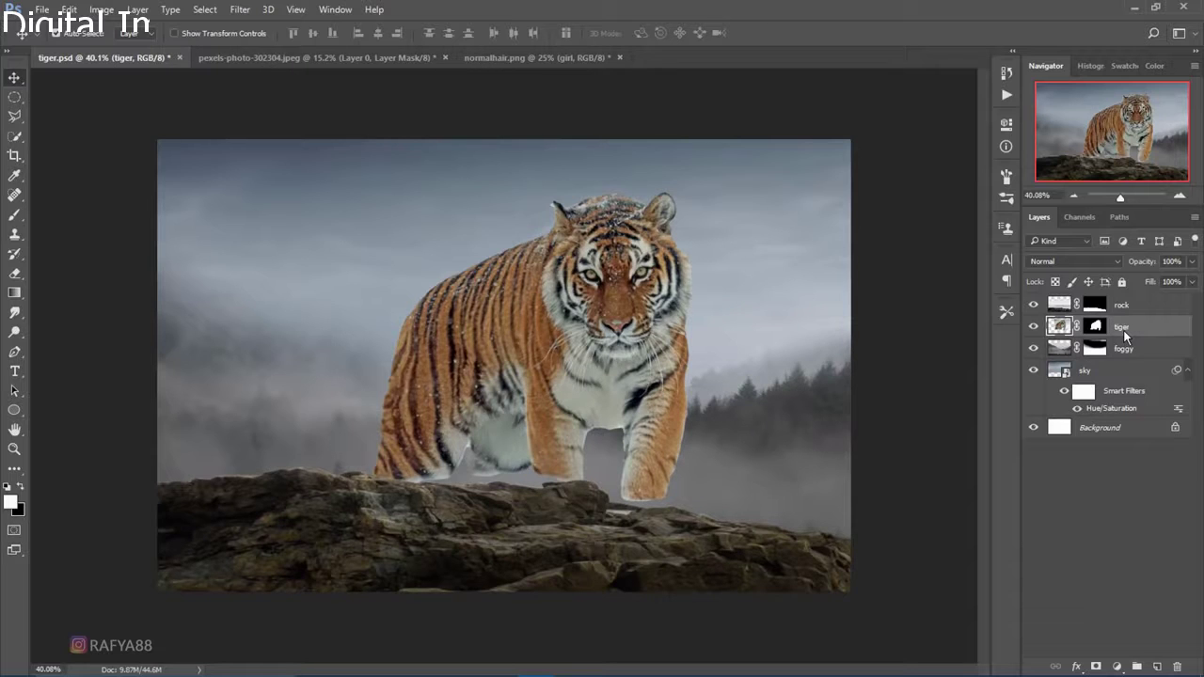
pyautogui.rightClick(1129, 331)
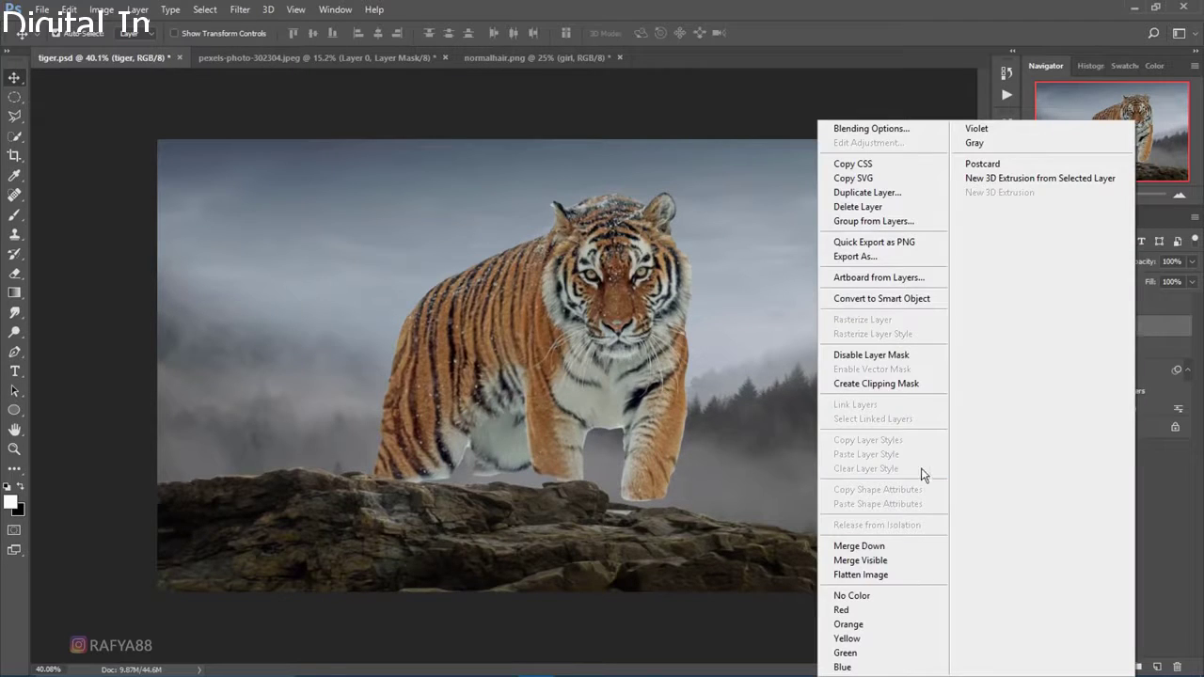
pyautogui.click(866, 609)
# Enlarge the tiger to about 110% with a slight tilt on the ledge.
pyautogui.hotkey('ctrl', 't')
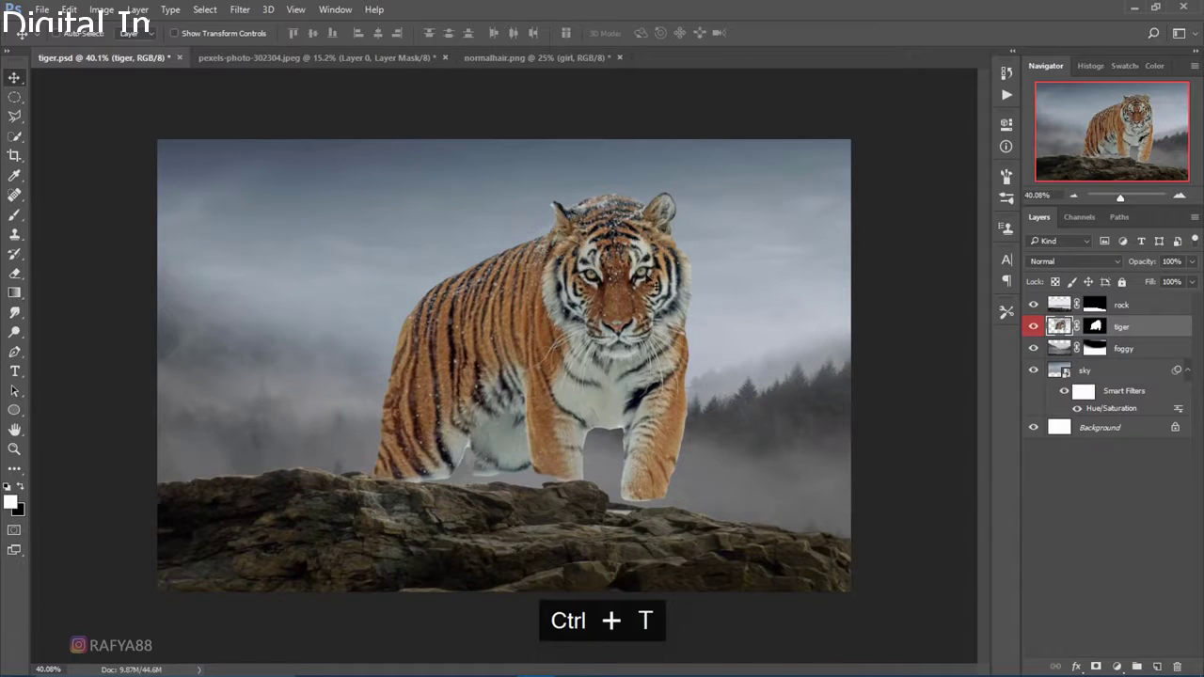
pyautogui.scroll(-1, 859, 348)
pyautogui.moveTo(860, 345); pyautogui.dragTo(858, 354)
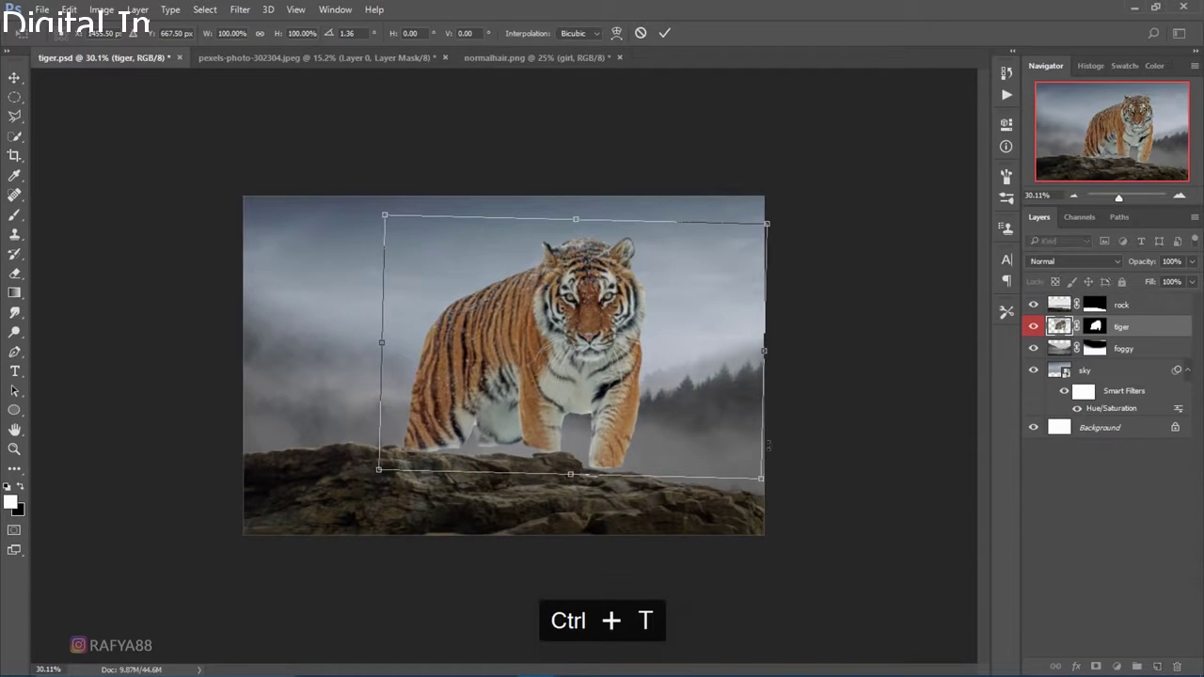
pyautogui.moveTo(764, 479); pyautogui.dragTo(795, 484)
pyautogui.moveTo(706, 409); pyautogui.dragTo(706, 396)
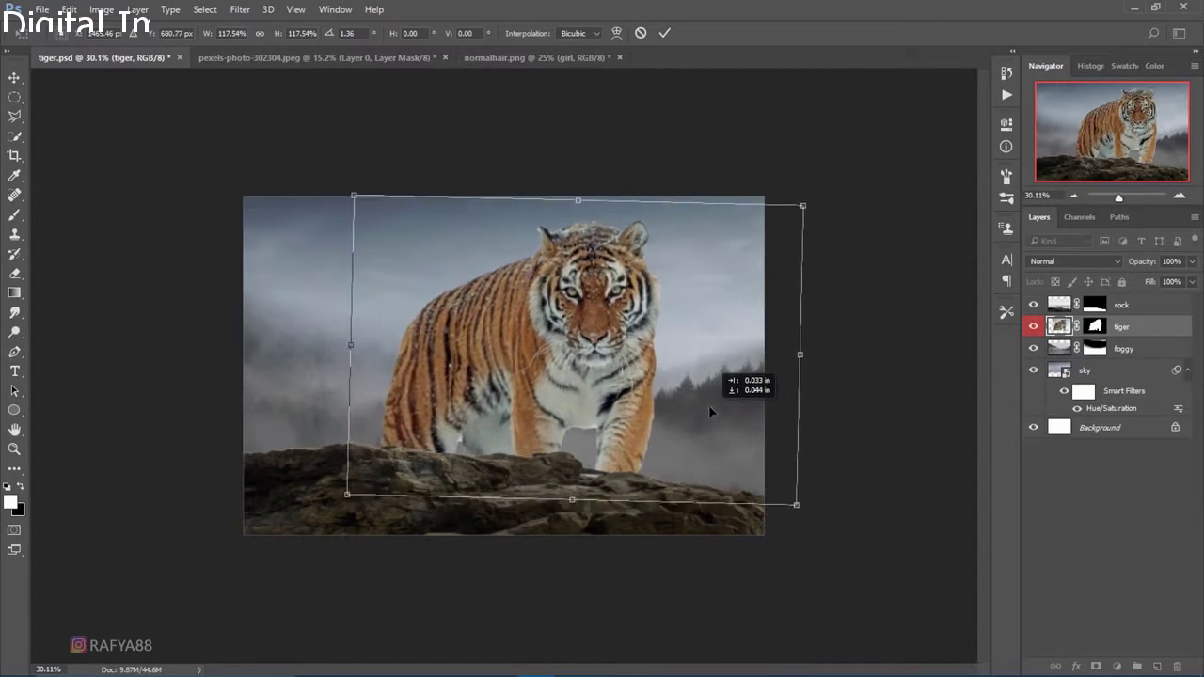
pyautogui.moveTo(828, 412)
pyautogui.mouseDown()
pyautogui.moveTo(840, 380)
pyautogui.moveTo(851, 414)
pyautogui.mouseUp()
pyautogui.moveTo(795, 480); pyautogui.dragTo(783, 463)
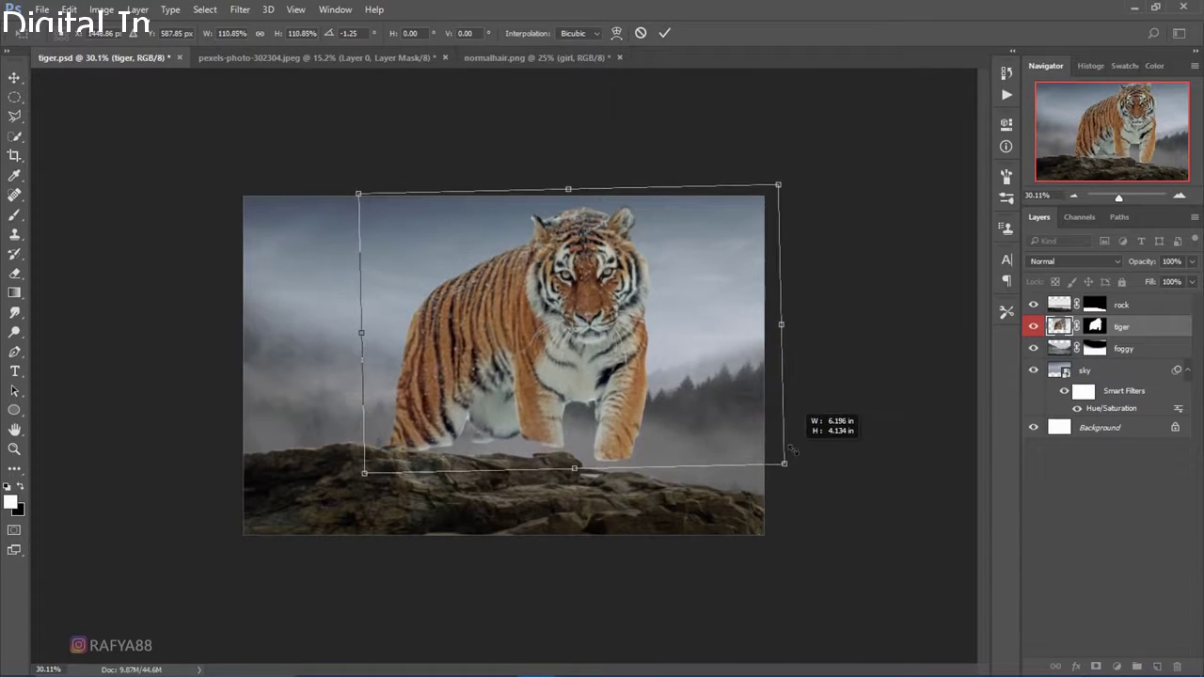
pyautogui.moveTo(869, 421); pyautogui.dragTo(863, 423)
pyautogui.moveTo(698, 347); pyautogui.dragTo(698, 356)
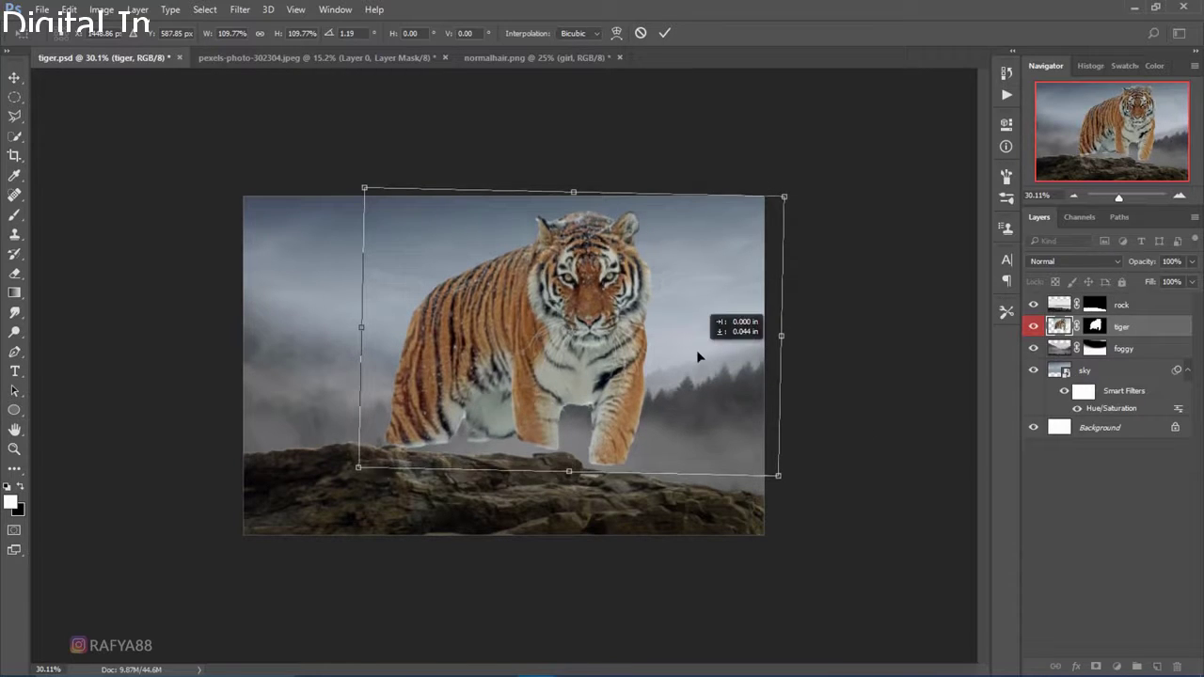
pyautogui.click(664, 34)
pyautogui.hotkey('ctrl', '+')
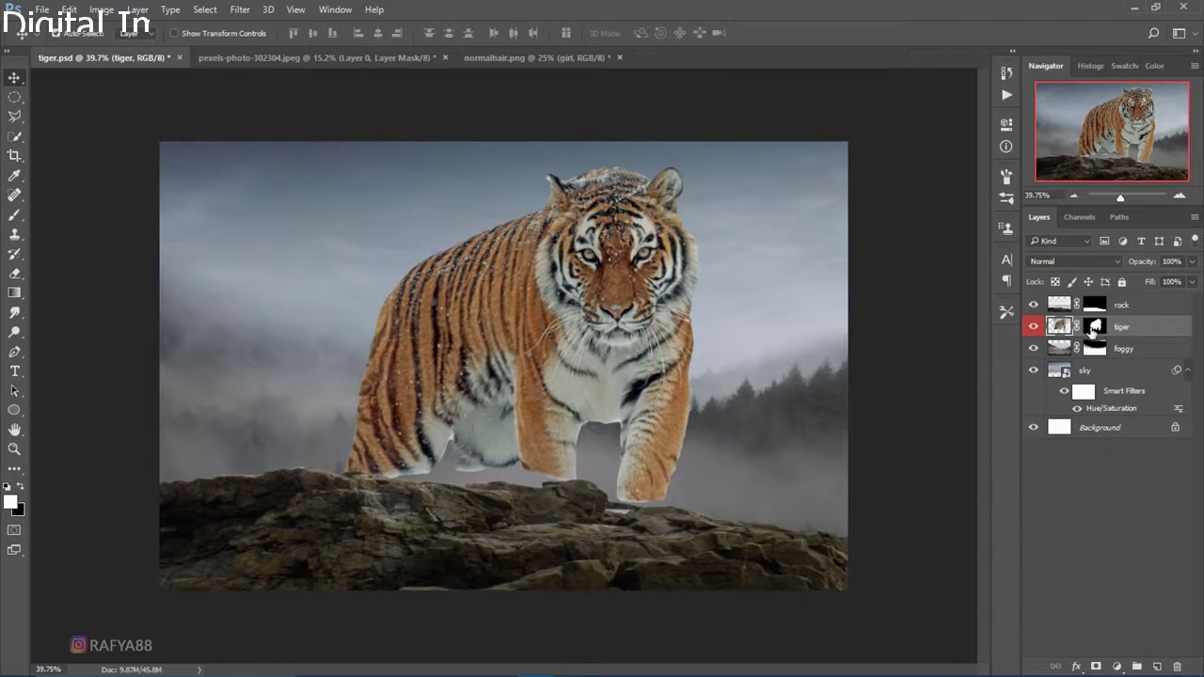
# Target the tiger's layer mask with a soft round black brush at 45% opacity, size 250.
pyautogui.click(1093, 328)
pyautogui.click(15, 215)
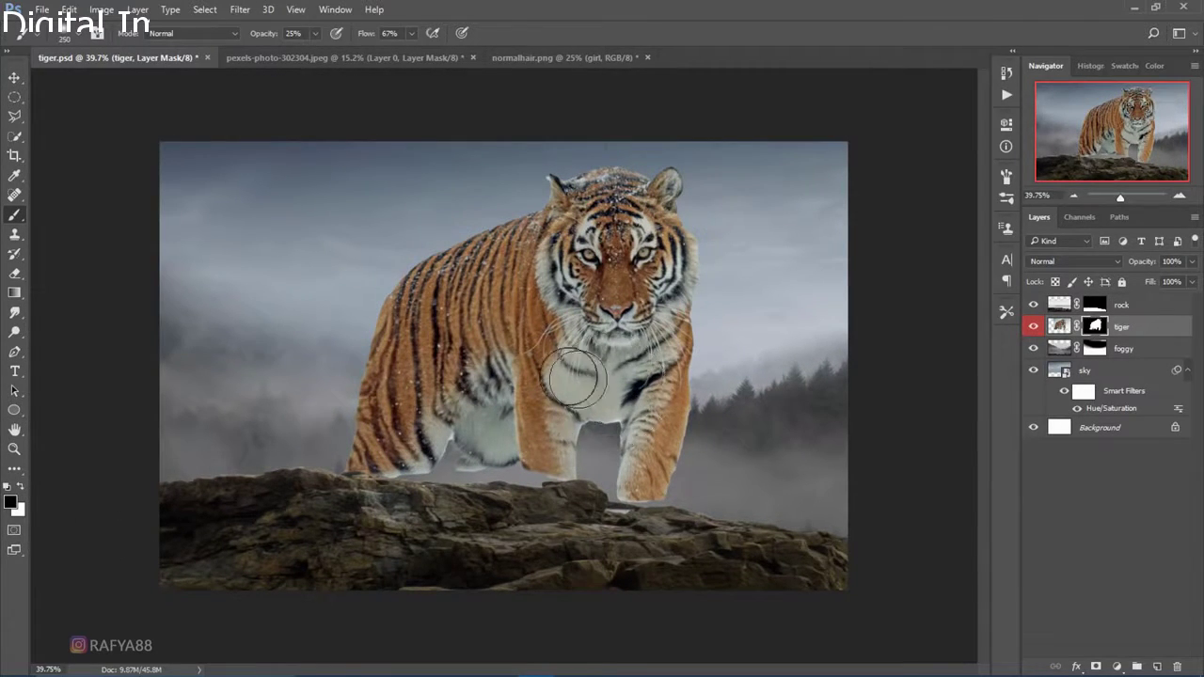
pyautogui.press('[')
pyautogui.press('[')
pyautogui.press('[')
pyautogui.rightClick(739, 340)
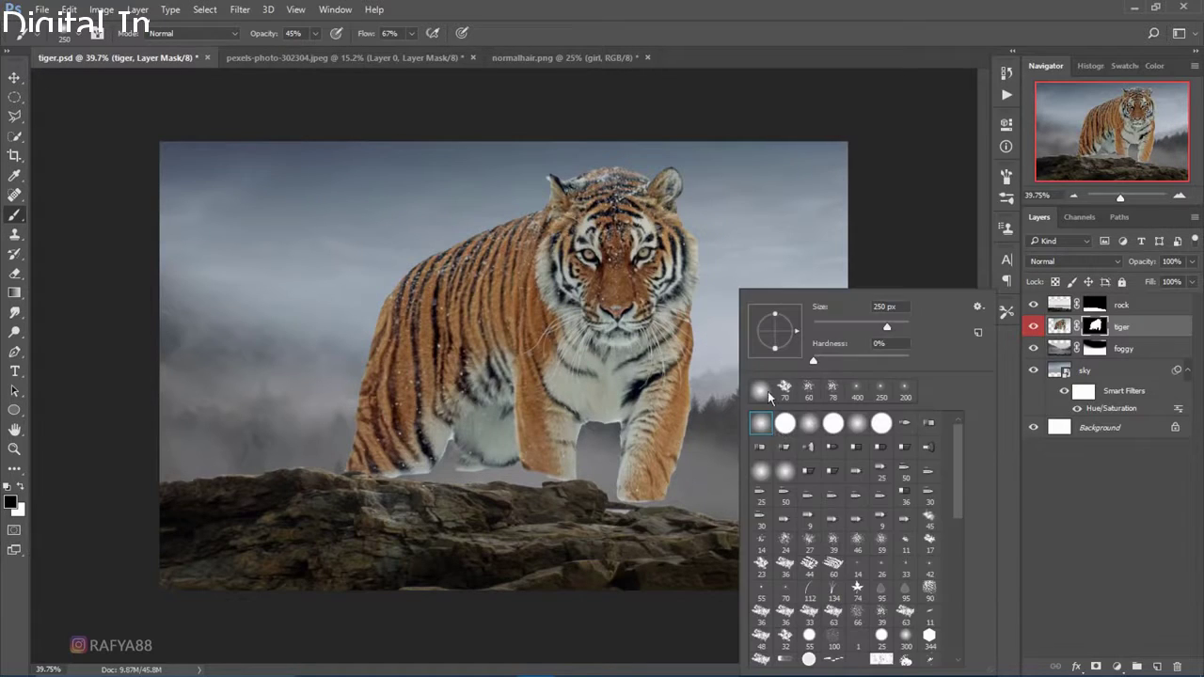
pyautogui.click(663, 505)
# Paint over the tiger's paws and left legs so they fade into the fog.
pyautogui.moveTo(716, 506)
pyautogui.mouseDown()
pyautogui.moveTo(581, 513)
pyautogui.moveTo(318, 456)
pyautogui.moveTo(523, 511)
pyautogui.moveTo(450, 470)
pyautogui.moveTo(393, 513)
pyautogui.moveTo(483, 462)
pyautogui.moveTo(556, 505)
pyautogui.moveTo(665, 509)
pyautogui.mouseUp()
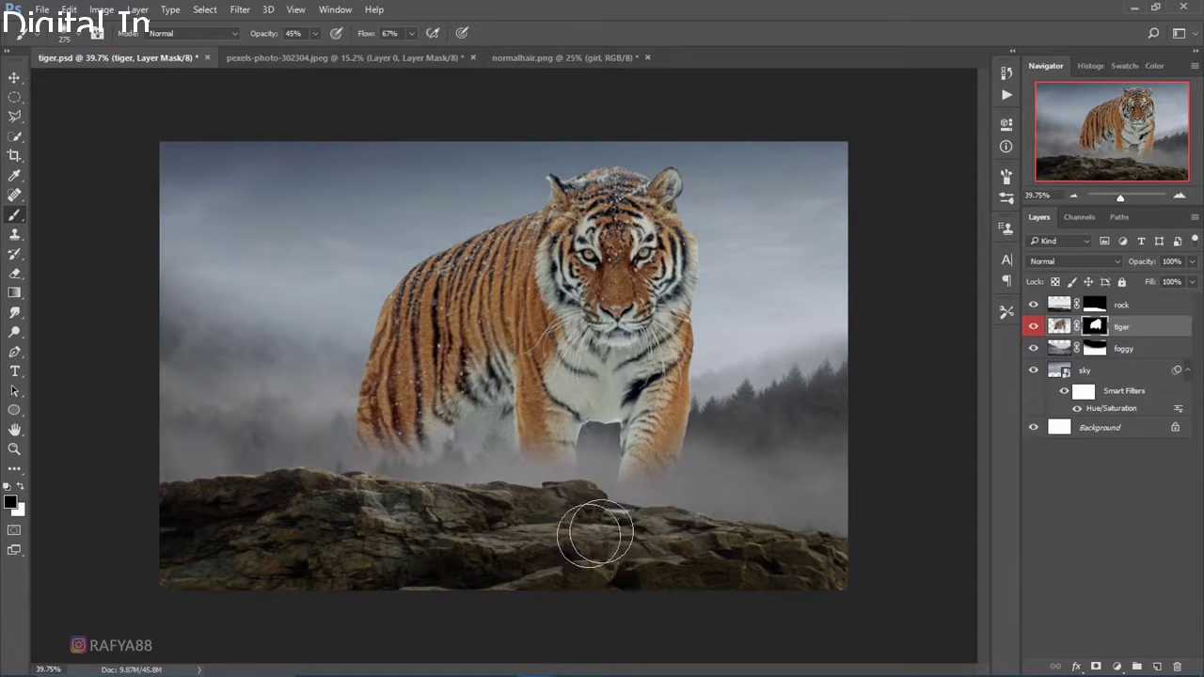
pyautogui.scroll(-2, 688, 323)
pyautogui.scroll(-1, 686, 324)
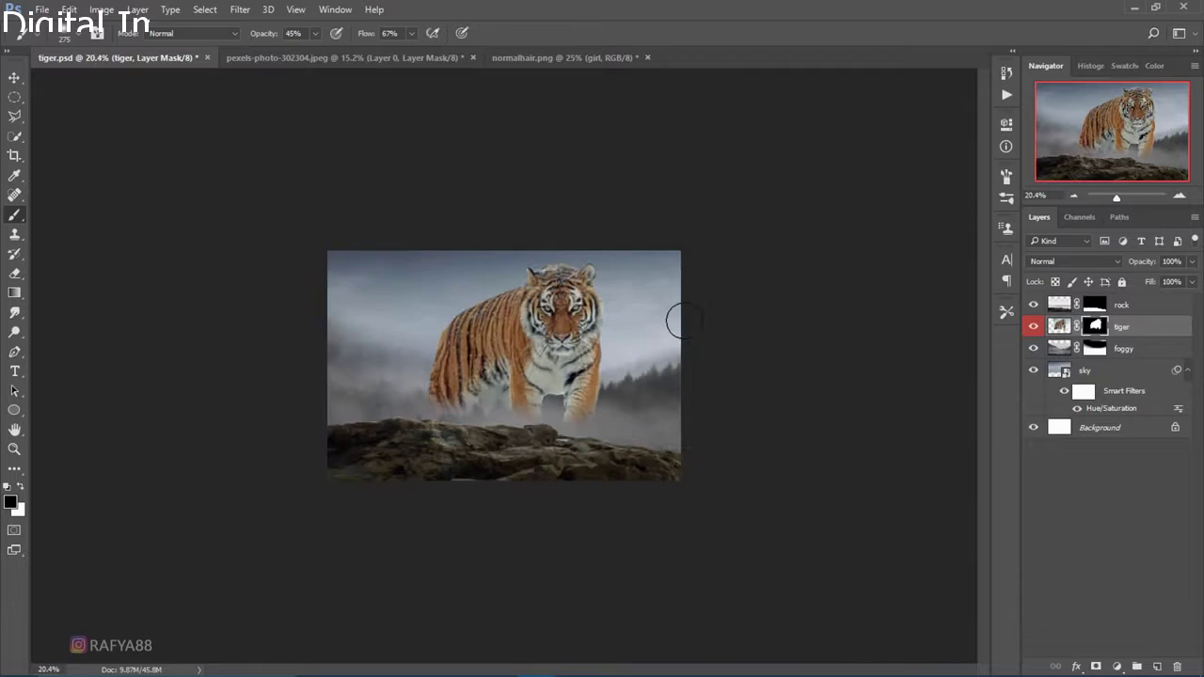
pyautogui.scroll(1, 674, 325)
pyautogui.scroll(2, 673, 325)
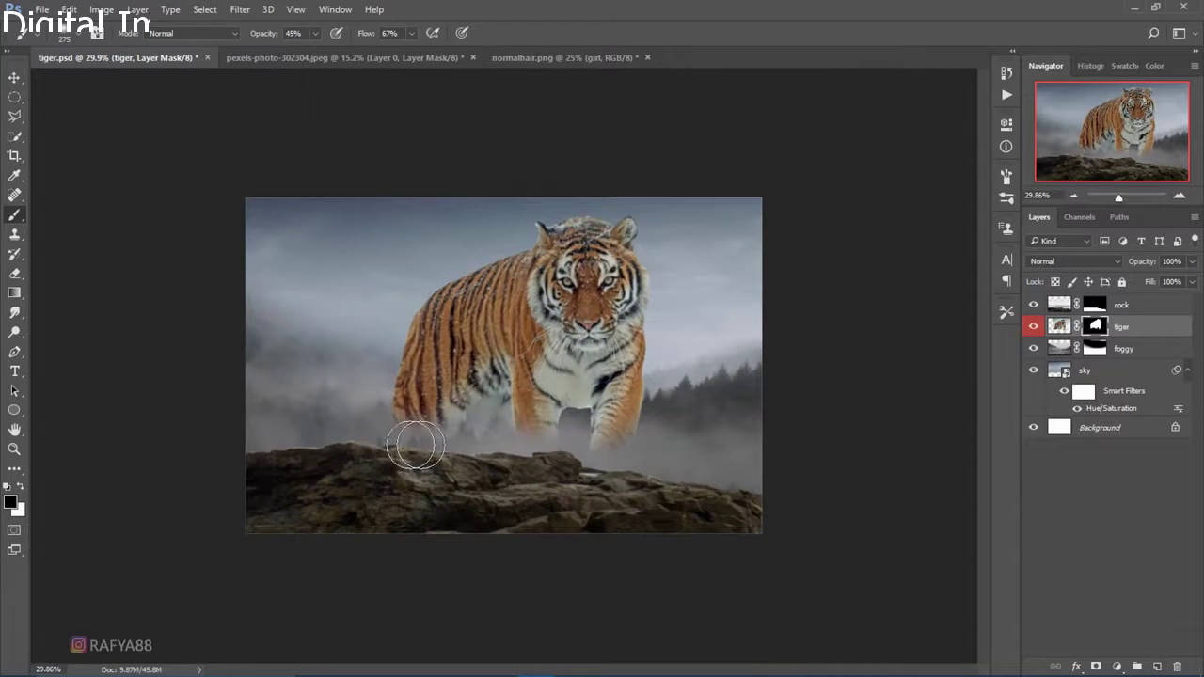
pyautogui.moveTo(385, 449)
pyautogui.mouseDown()
pyautogui.moveTo(285, 457)
pyautogui.moveTo(405, 441)
pyautogui.mouseUp()
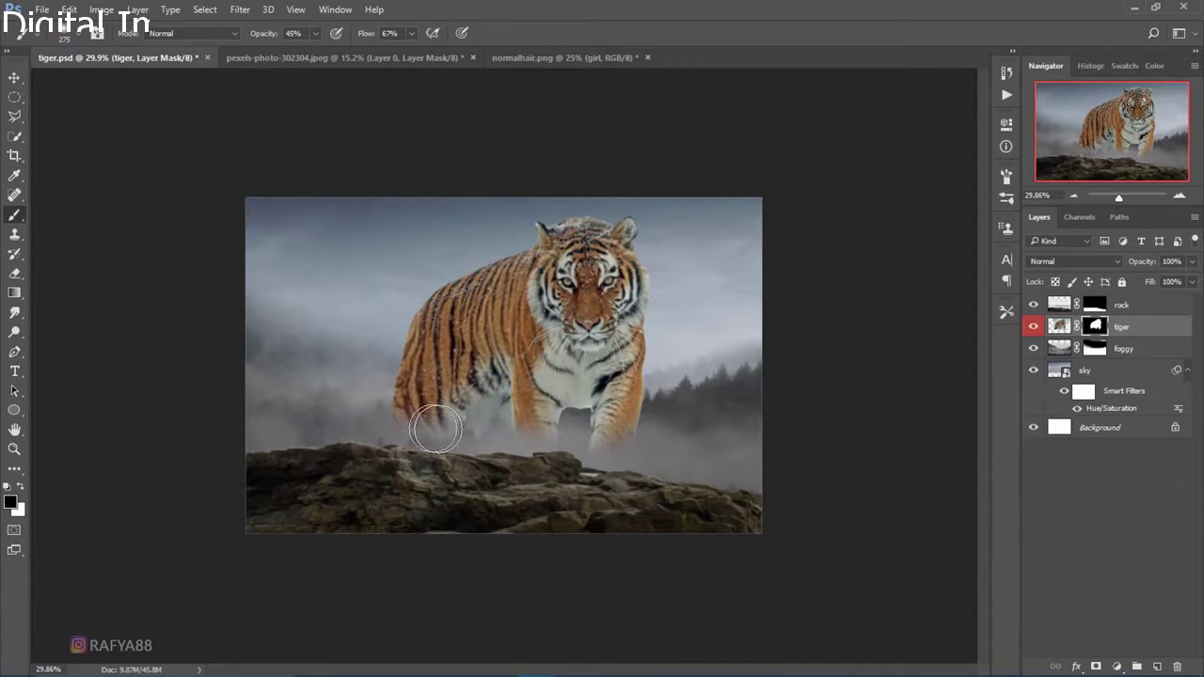
pyautogui.hotkey('ctrl', '+')
pyautogui.scroll(1, 656, 301)
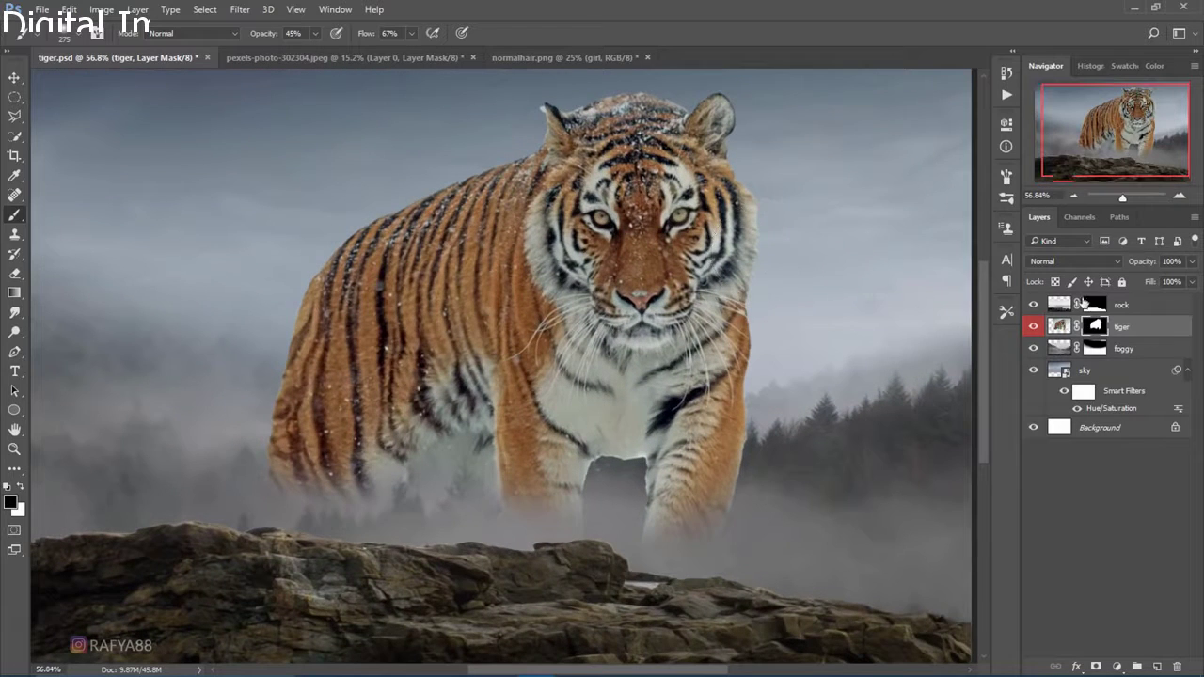
# Refine the tiger mask in Select and Mask along its back fur, leg gap and right leg.
pyautogui.rightClick(1098, 327)
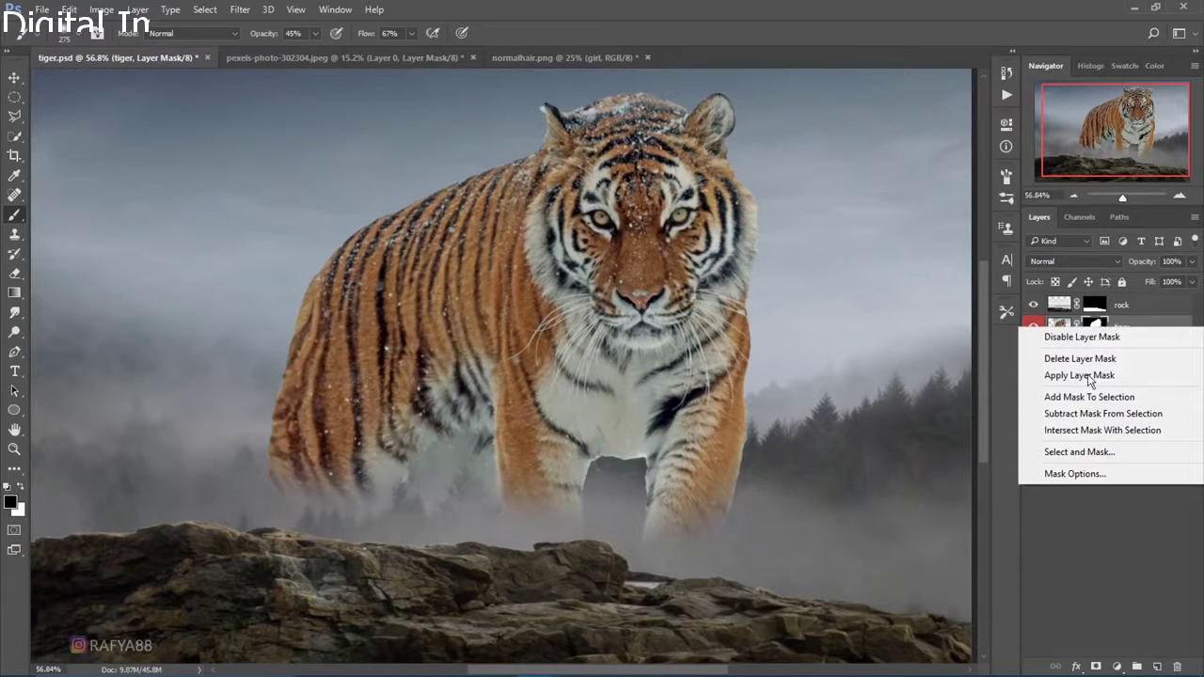
pyautogui.click(1094, 450)
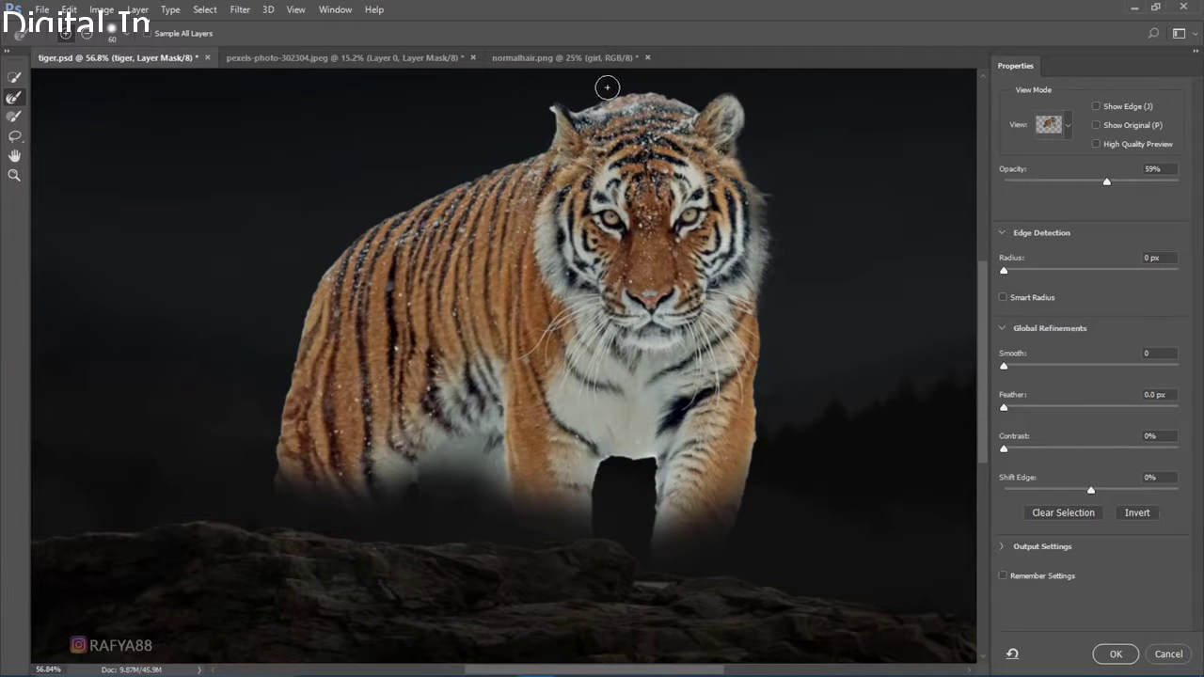
pyautogui.moveTo(607, 88)
pyautogui.mouseDown()
pyautogui.moveTo(301, 291)
pyautogui.moveTo(265, 474)
pyautogui.mouseUp()
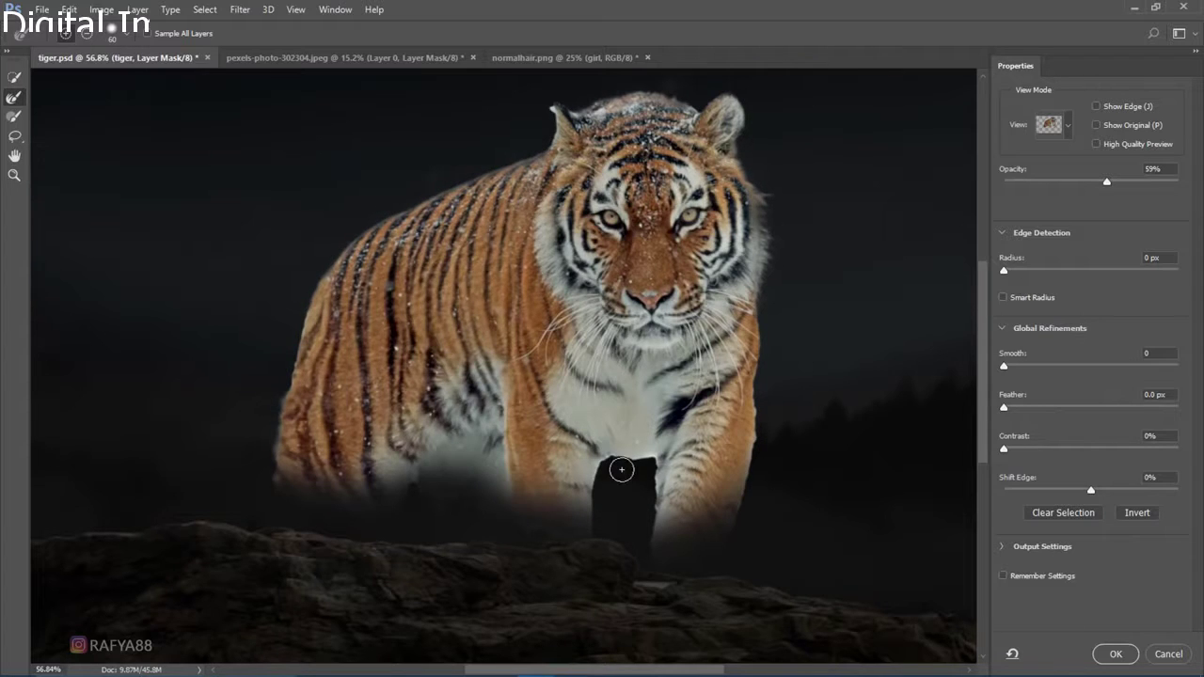
pyautogui.moveTo(647, 485); pyautogui.dragTo(608, 537)
pyautogui.moveTo(774, 385); pyautogui.dragTo(744, 513)
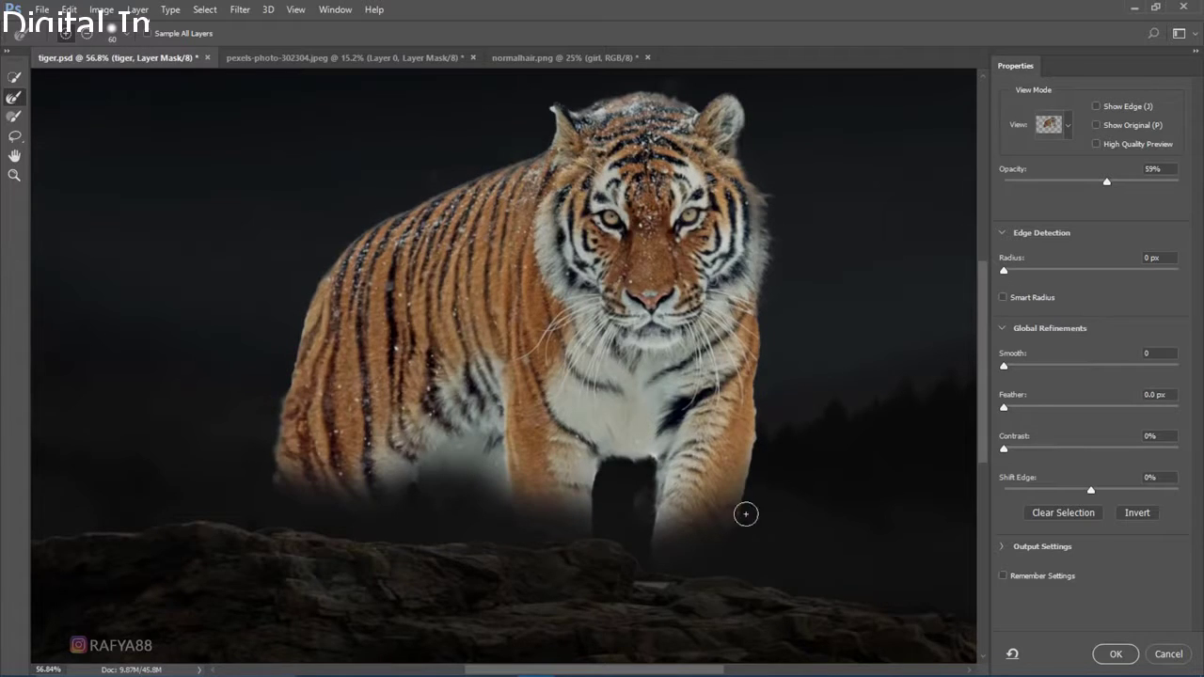
pyautogui.click(1116, 655)
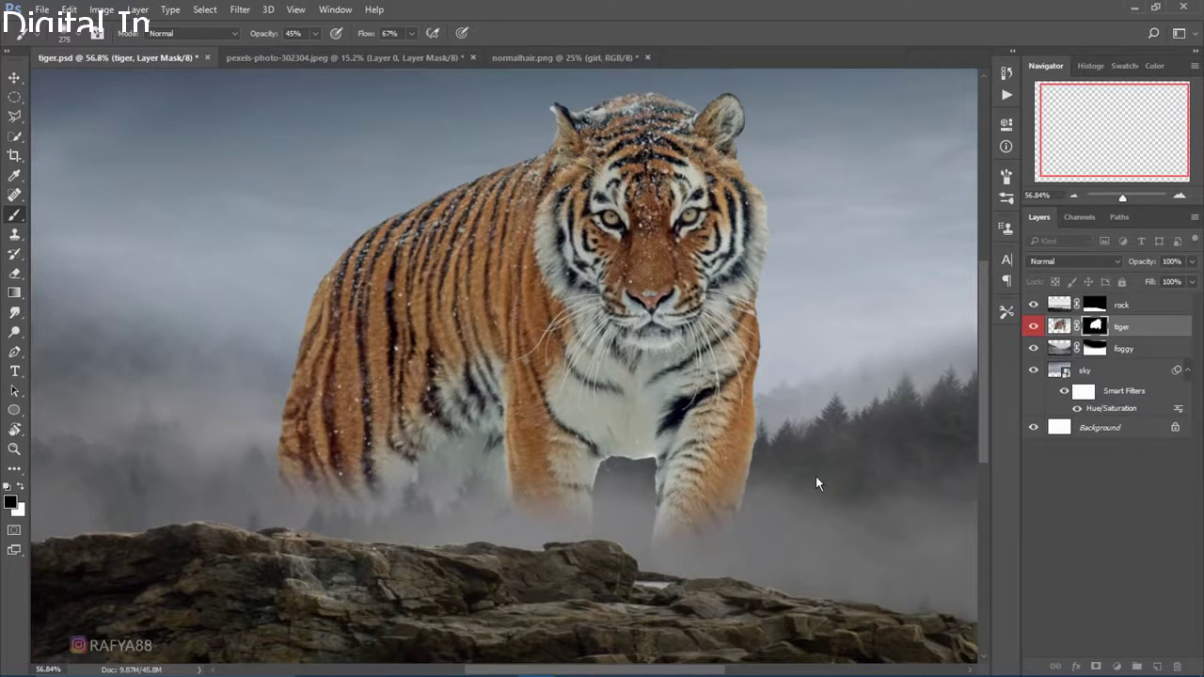
pyautogui.scroll(-1, 816, 476)
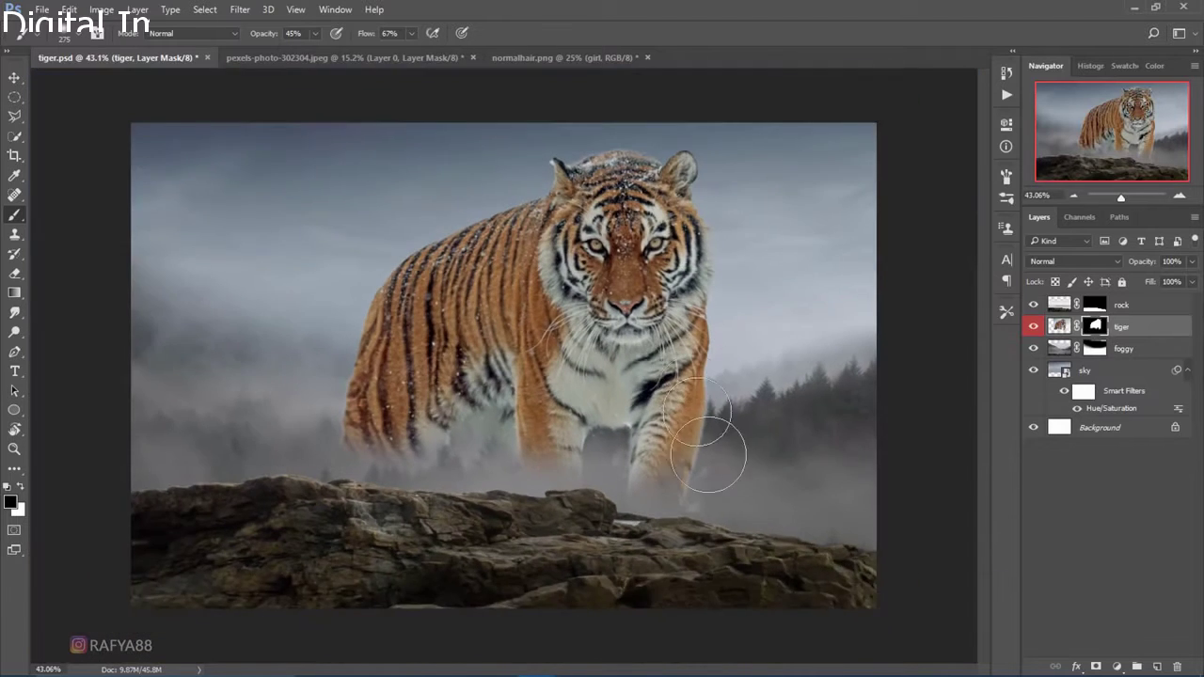
pyautogui.scroll(1, 708, 455)
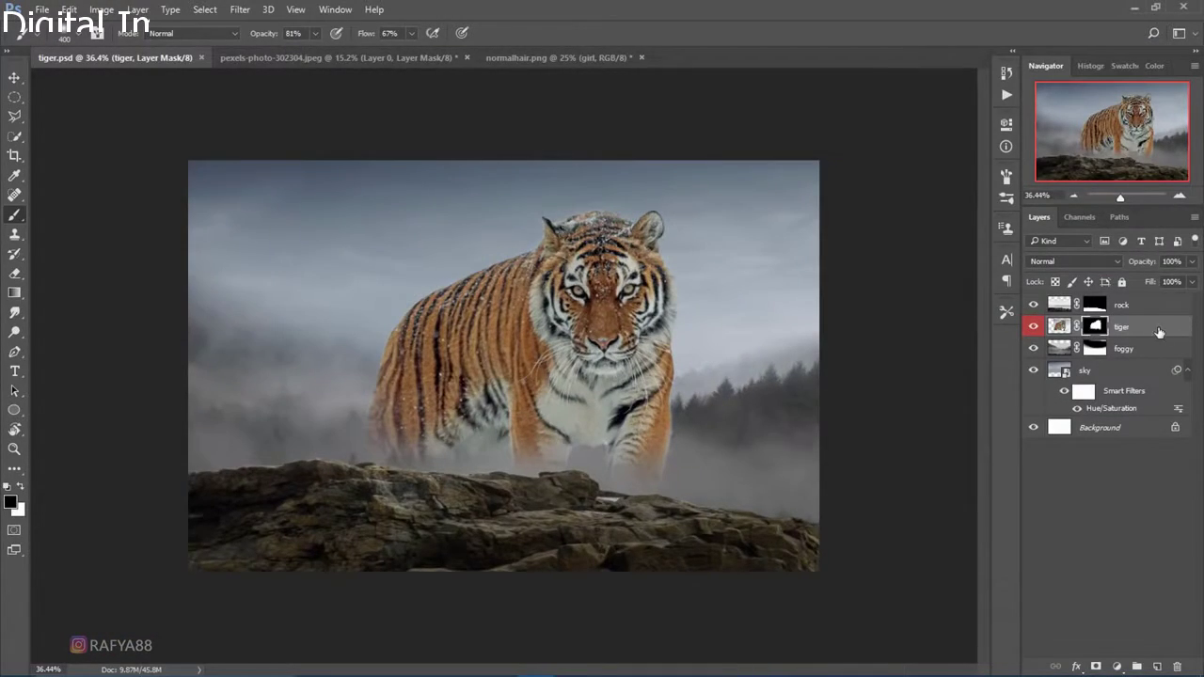
# Add a Hue/Saturation adjustment clipped to the tiger with Saturation at -65.
pyautogui.click(1059, 326)
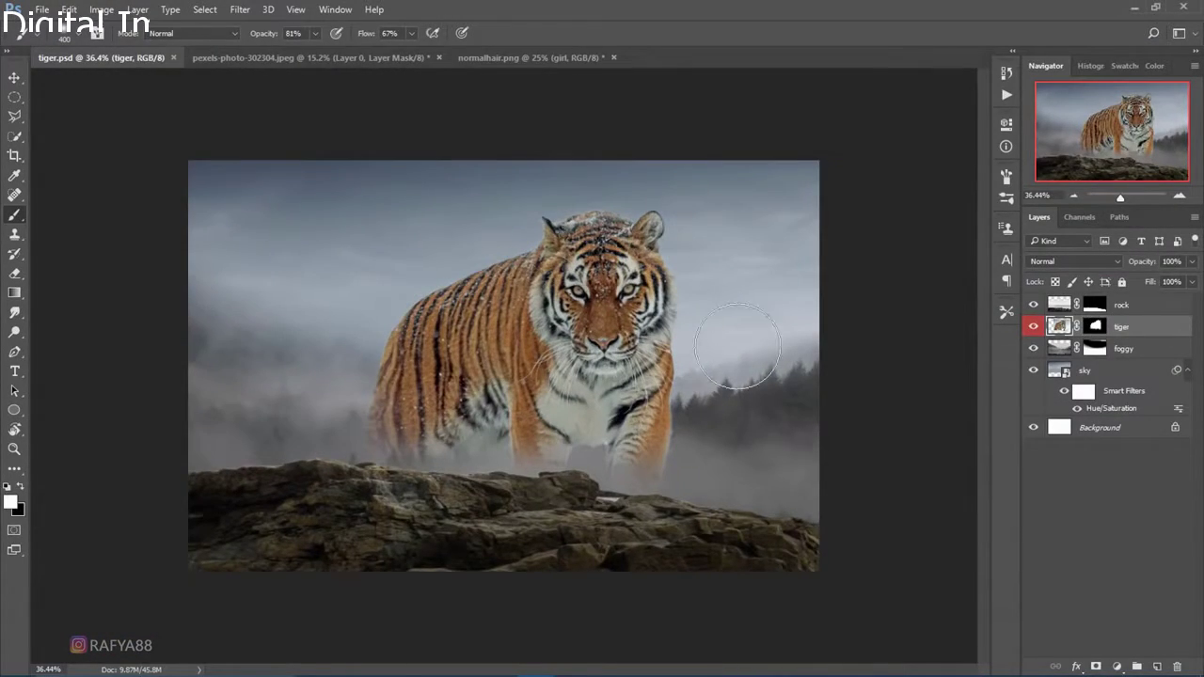
pyautogui.keyDown('alt'); pyautogui.scroll(1, 749, 362); pyautogui.keyUp('alt')
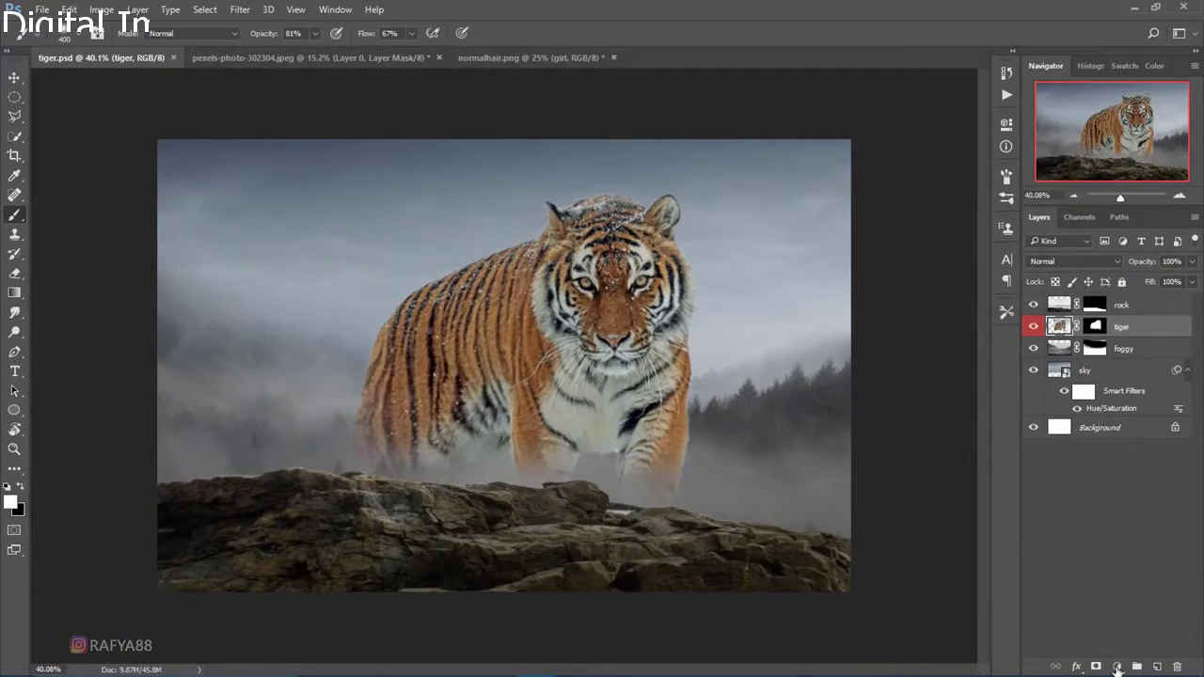
pyautogui.click(1116, 667)
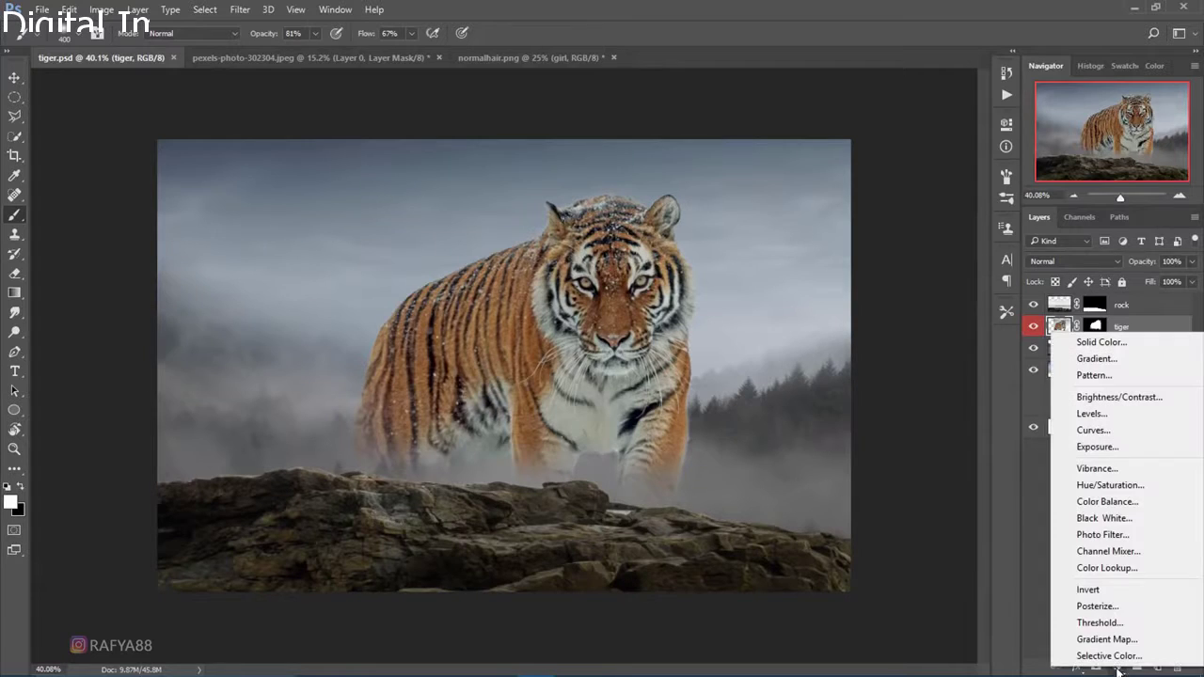
pyautogui.click(1143, 485)
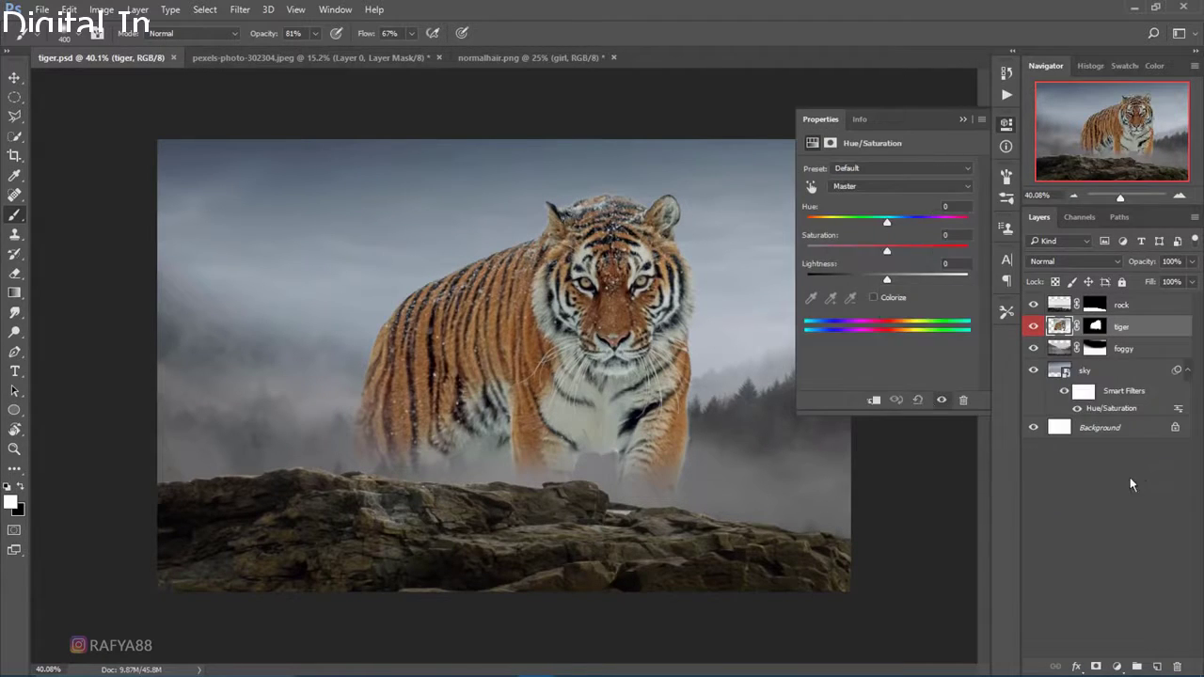
pyautogui.click(879, 403)
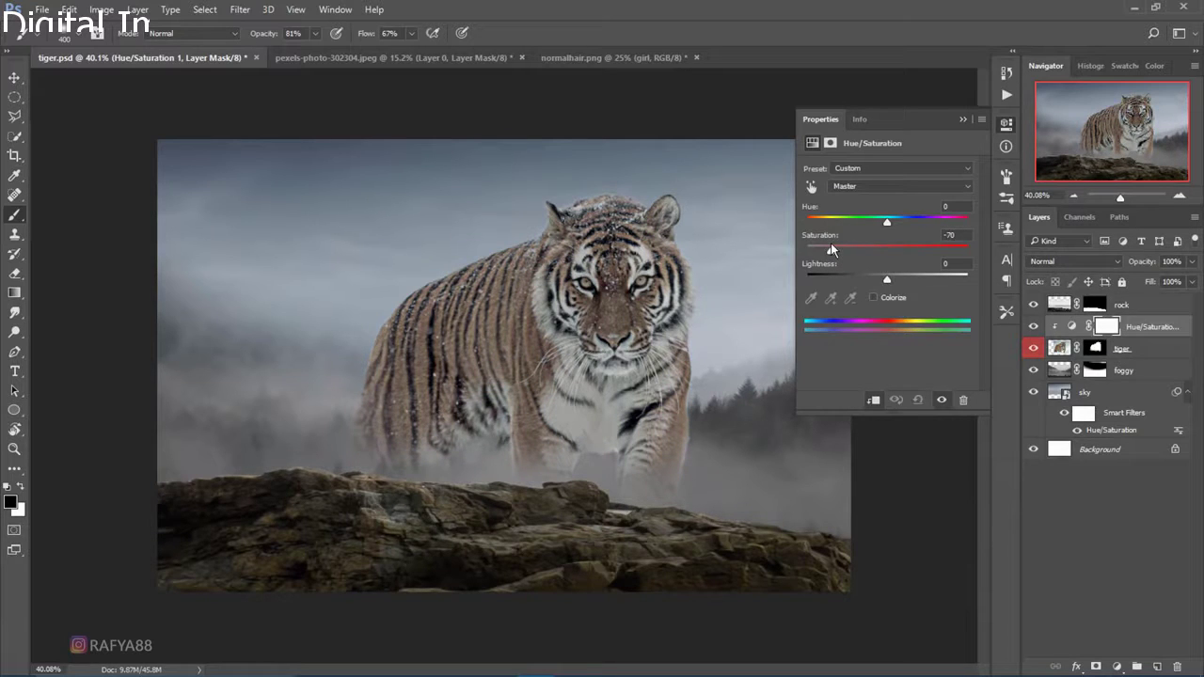
pyautogui.moveTo(831, 247); pyautogui.dragTo(835, 246)
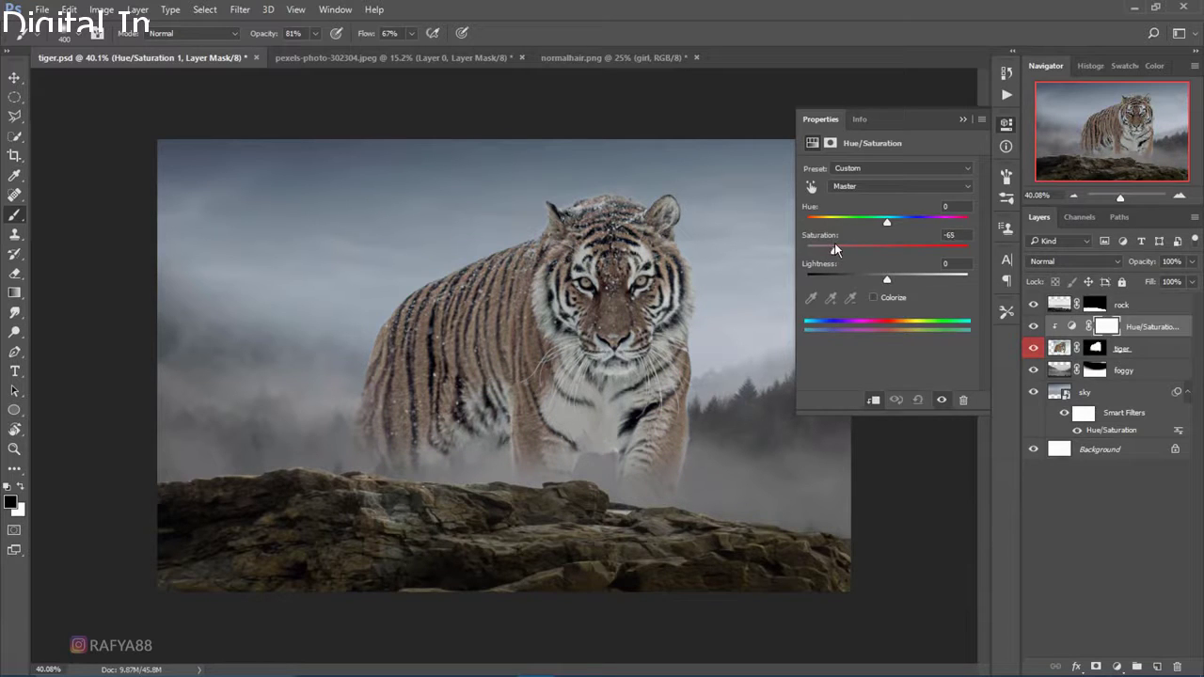
pyautogui.click(1107, 506)
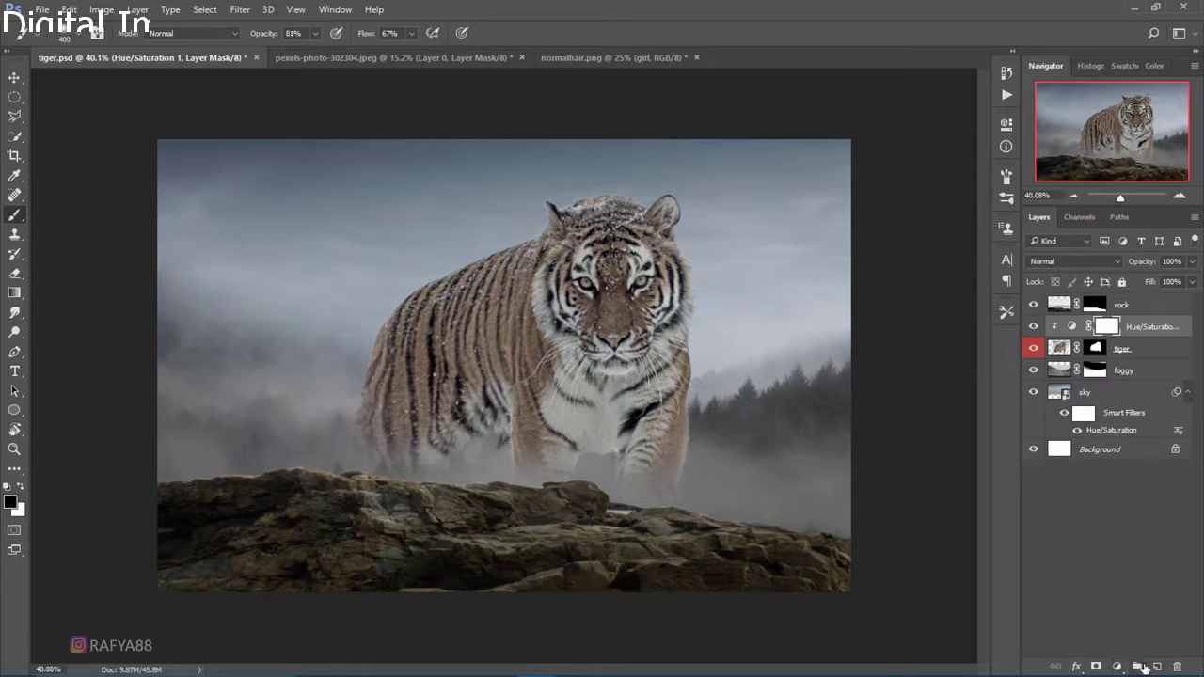
# Add a new layer clipped to the tiger and set sampled sky grey as the 45% brush colour.
pyautogui.click(1157, 666)
pyautogui.rightClick(1127, 327)
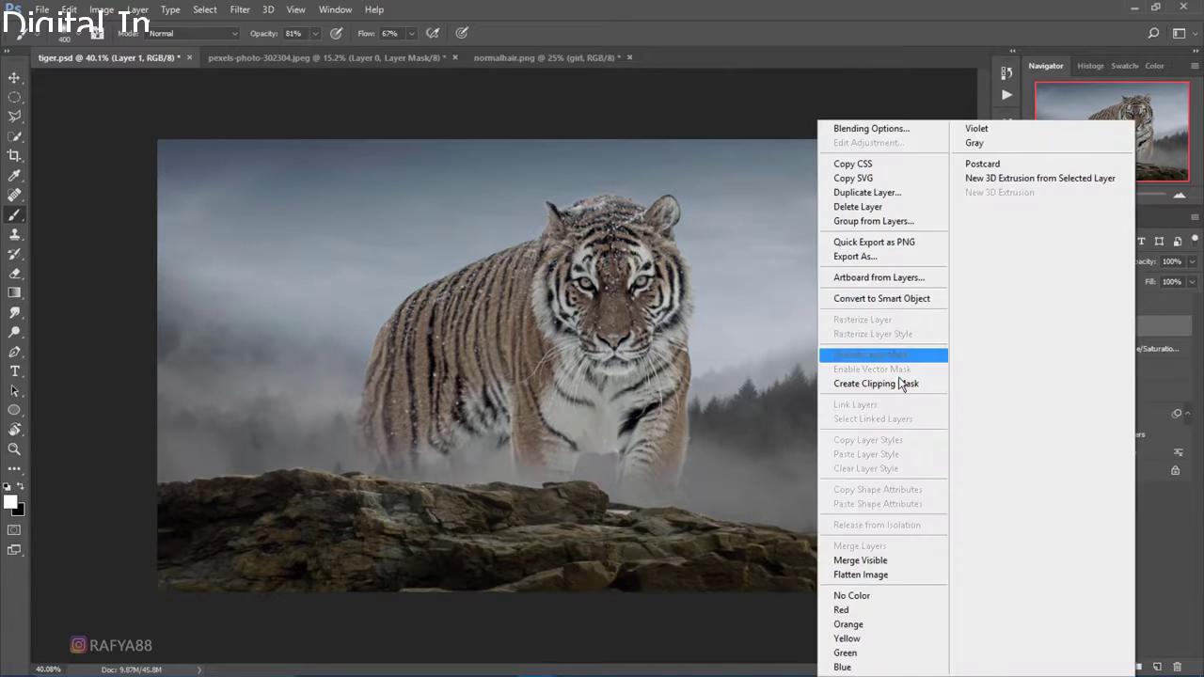
pyautogui.click(885, 384)
pyautogui.click(10, 502)
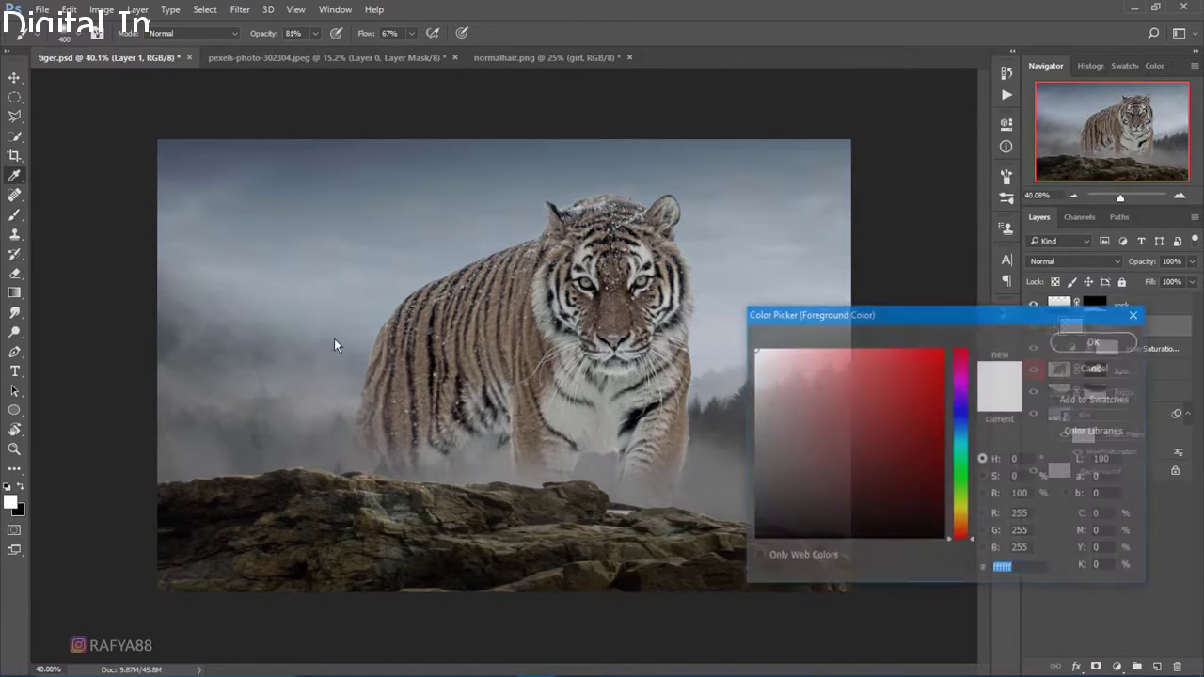
pyautogui.click(416, 243)
pyautogui.click(1094, 341)
pyautogui.press('b')
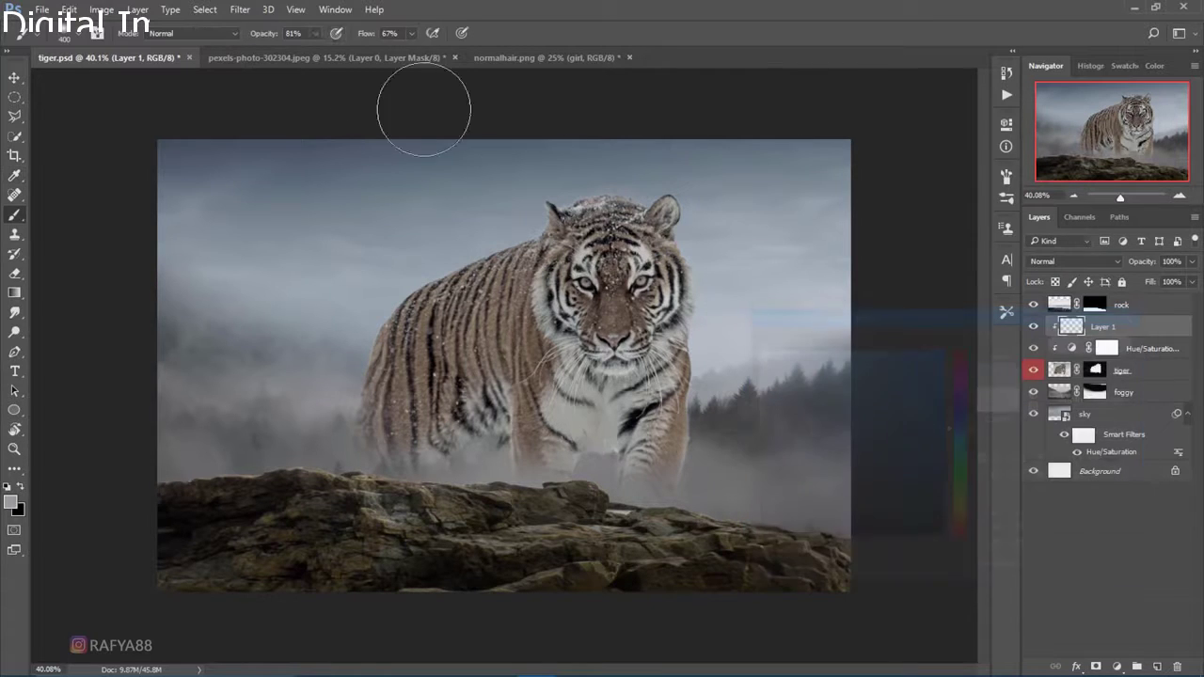
pyautogui.click(297, 33)
pyautogui.write('45')
pyautogui.press('Return')
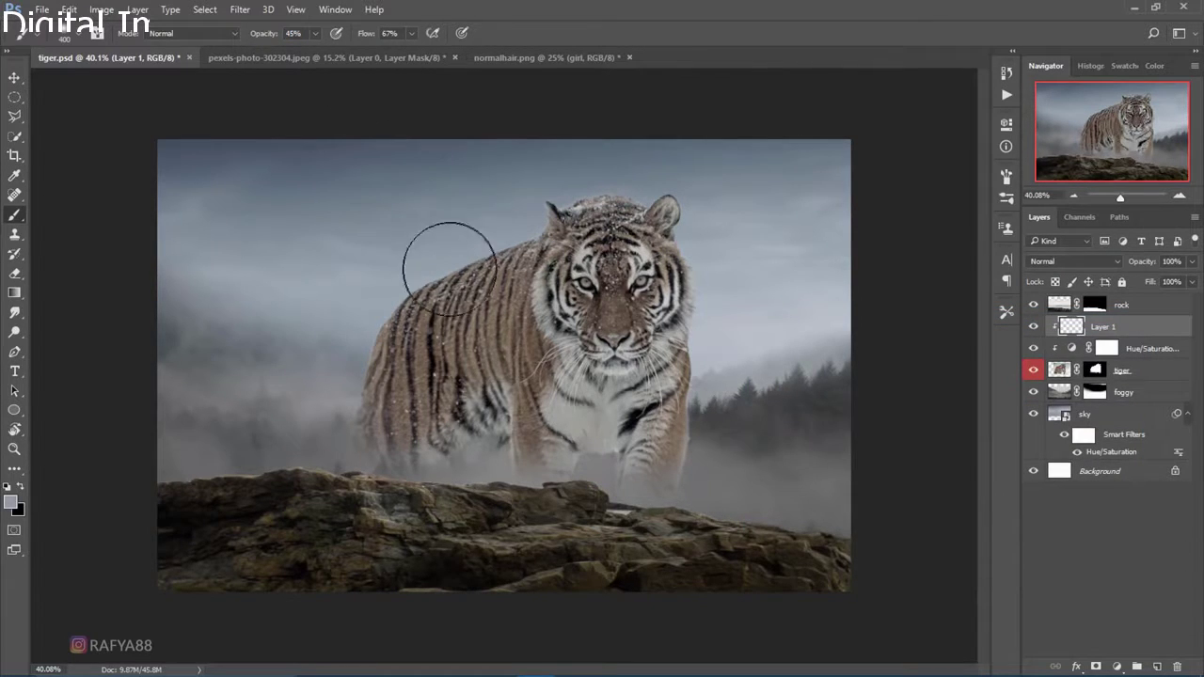
# Paint soft grey haze over the tiger's back, flank and face, then lower the layer to 63% opacity.
pyautogui.moveTo(451, 233)
pyautogui.mouseDown()
pyautogui.moveTo(417, 242)
pyautogui.moveTo(389, 269)
pyautogui.moveTo(425, 276)
pyautogui.moveTo(410, 321)
pyautogui.moveTo(394, 263)
pyautogui.mouseUp()
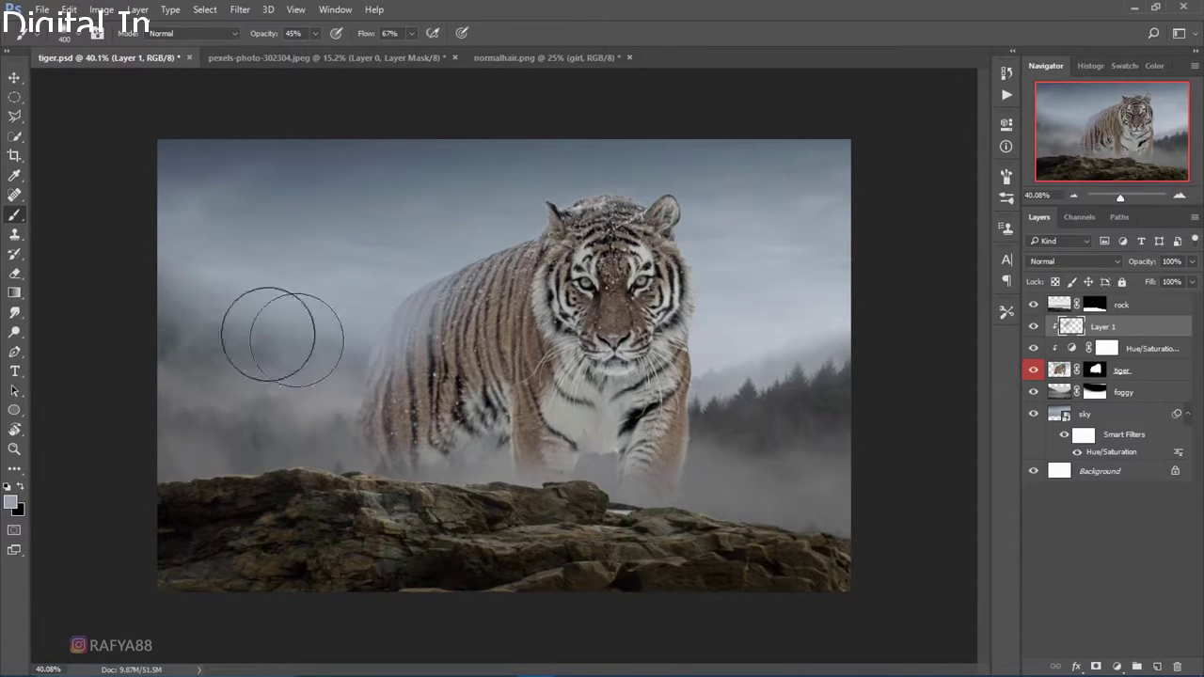
pyautogui.moveTo(349, 368)
pyautogui.mouseDown()
pyautogui.moveTo(339, 422)
pyautogui.moveTo(310, 398)
pyautogui.moveTo(355, 420)
pyautogui.moveTo(417, 260)
pyautogui.moveTo(459, 249)
pyautogui.mouseUp()
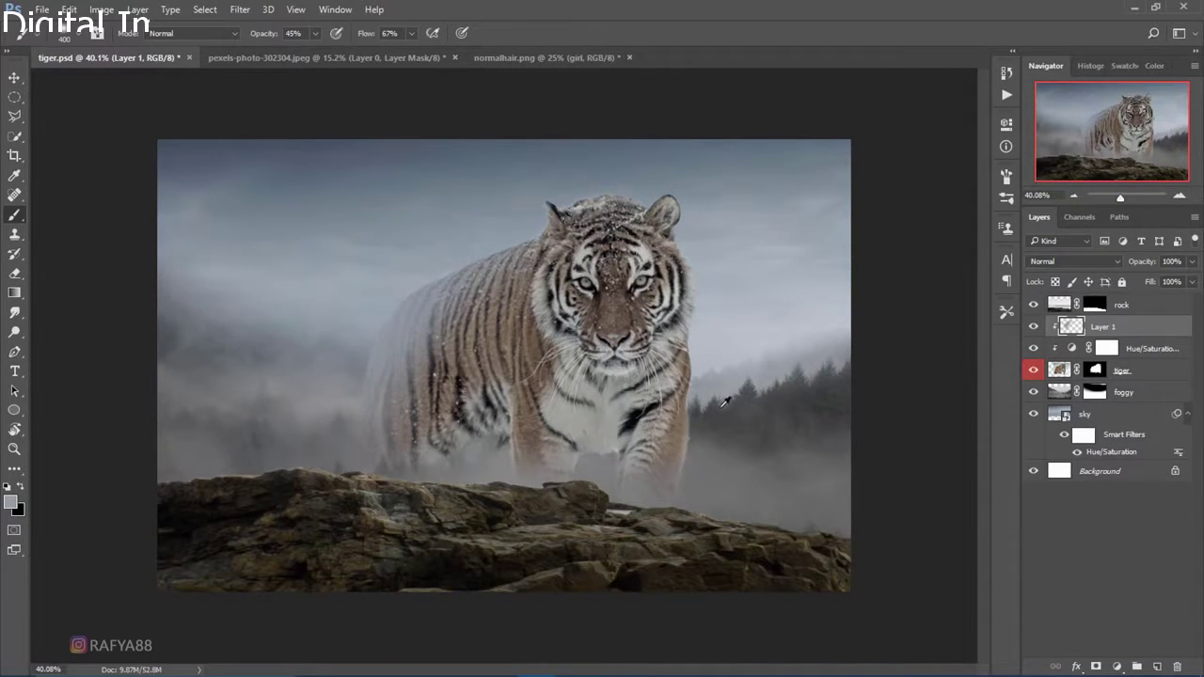
pyautogui.moveTo(716, 367)
pyautogui.mouseDown()
pyautogui.moveTo(696, 414)
pyautogui.moveTo(761, 417)
pyautogui.moveTo(761, 309)
pyautogui.moveTo(725, 302)
pyautogui.moveTo(787, 342)
pyautogui.mouseUp()
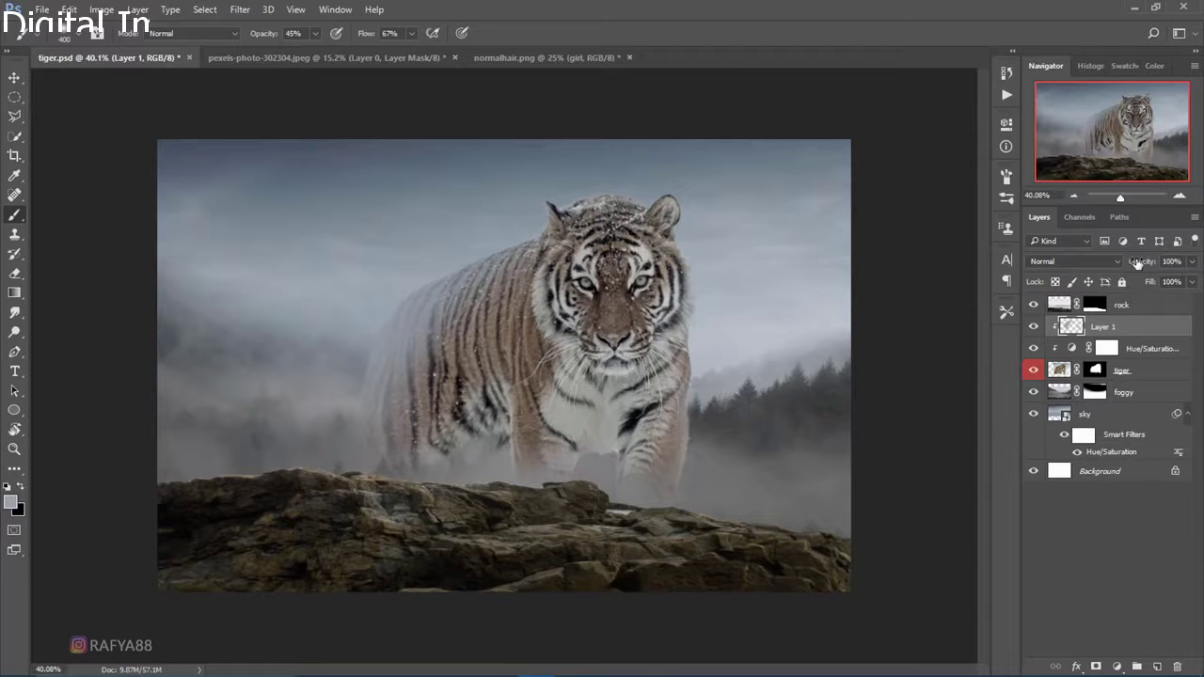
pyautogui.moveTo(1137, 263); pyautogui.dragTo(1120, 263)
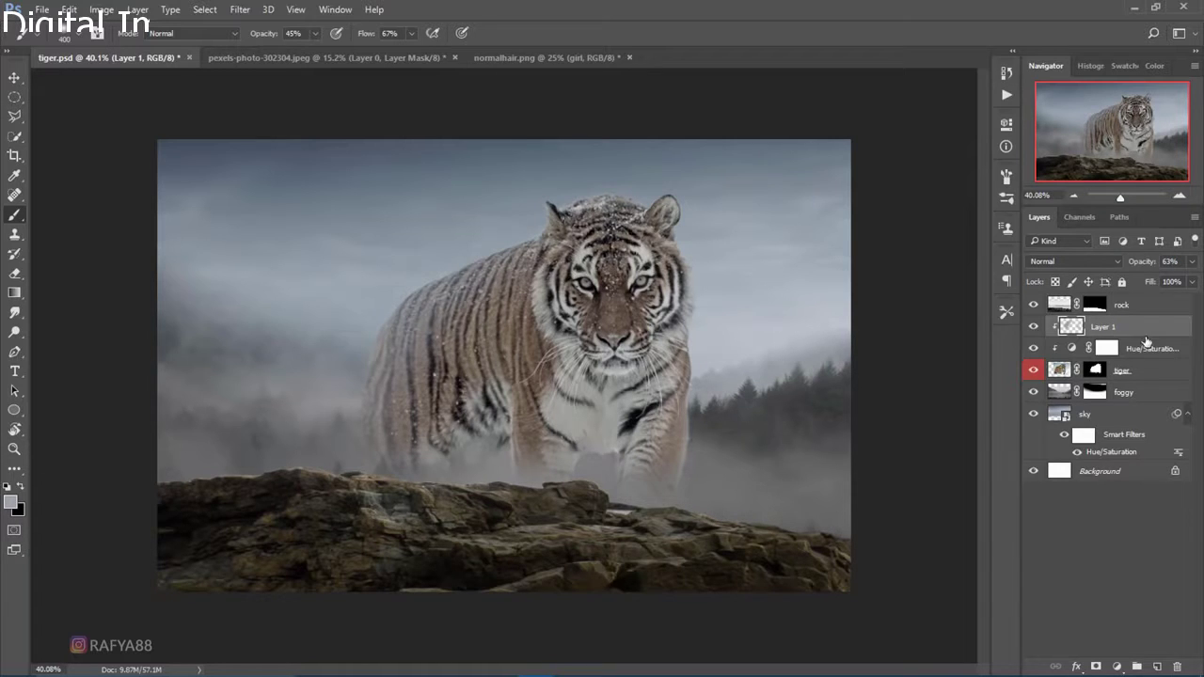
pyautogui.click(1125, 664)
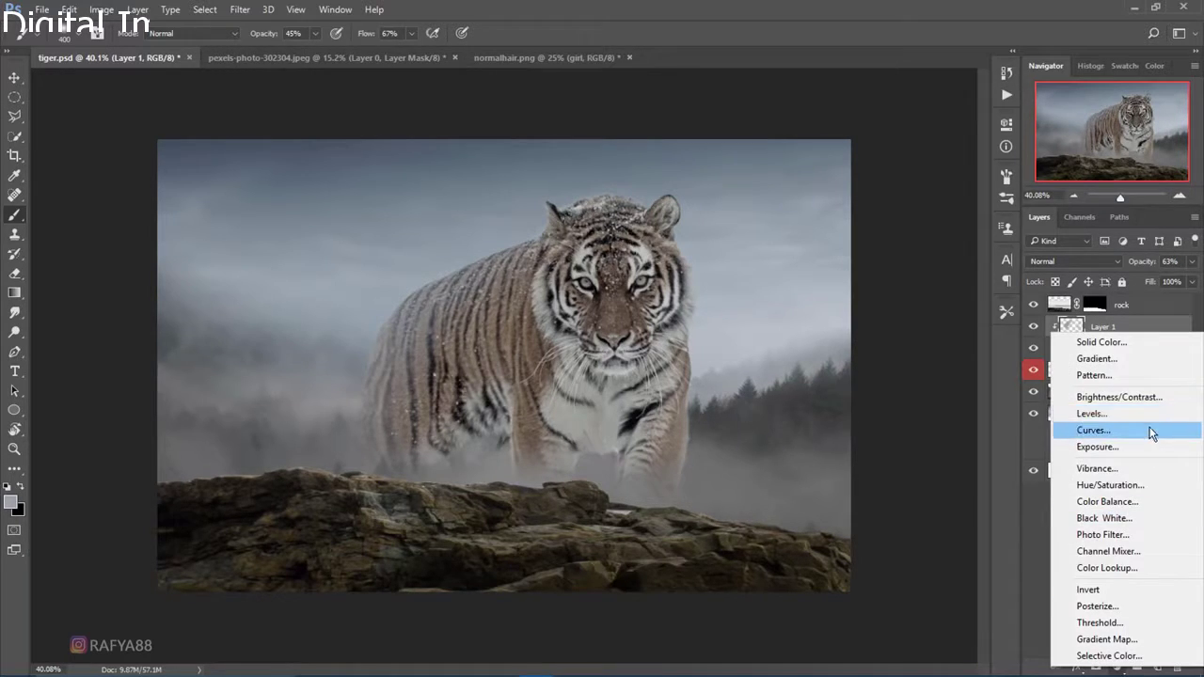
# Add a Curves adjustment clipped to the tiger that darkens its brightest tones.
pyautogui.click(875, 400)
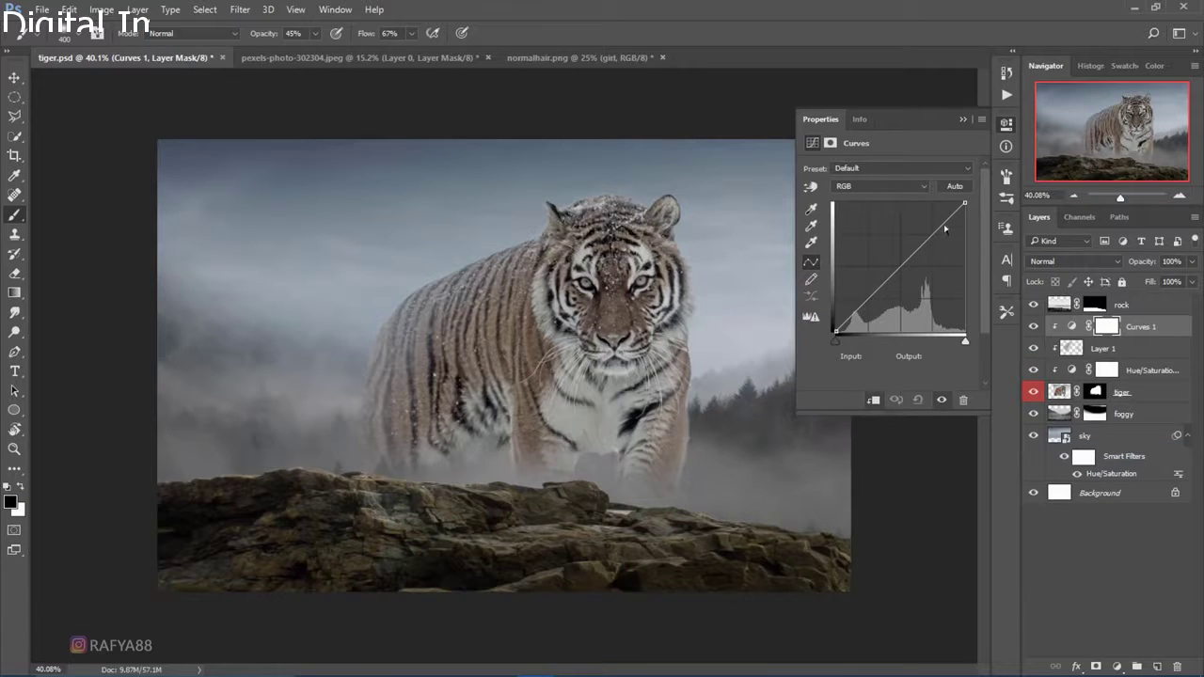
pyautogui.moveTo(964, 204); pyautogui.dragTo(966, 242)
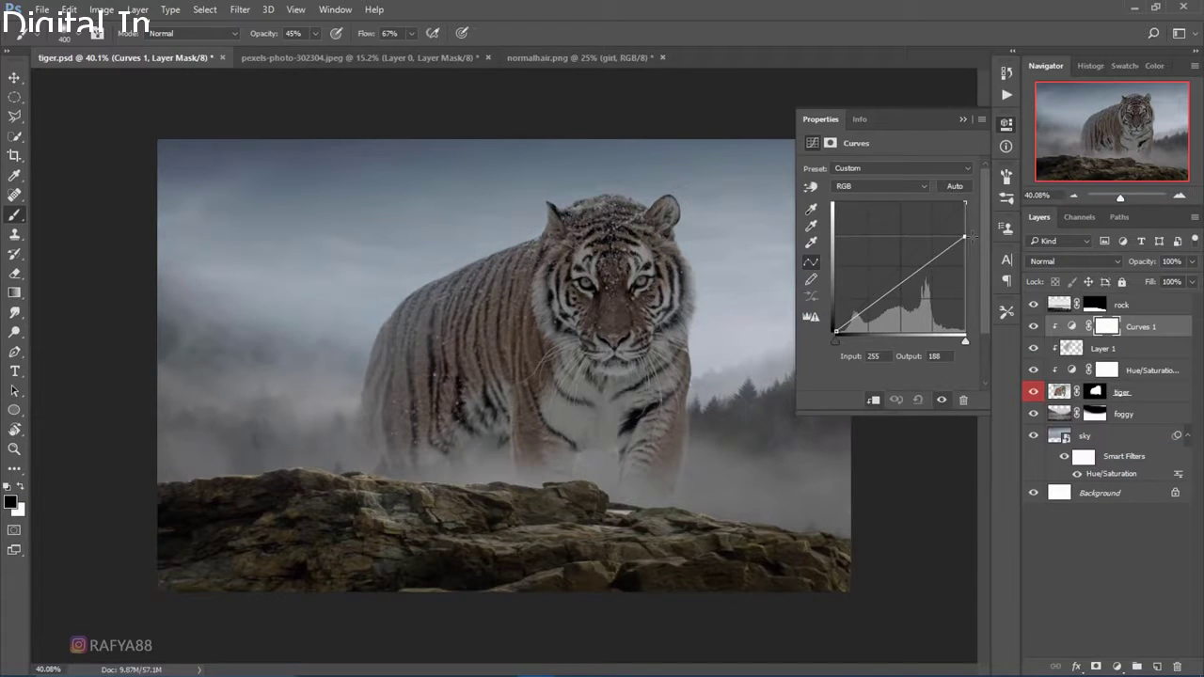
pyautogui.click(962, 118)
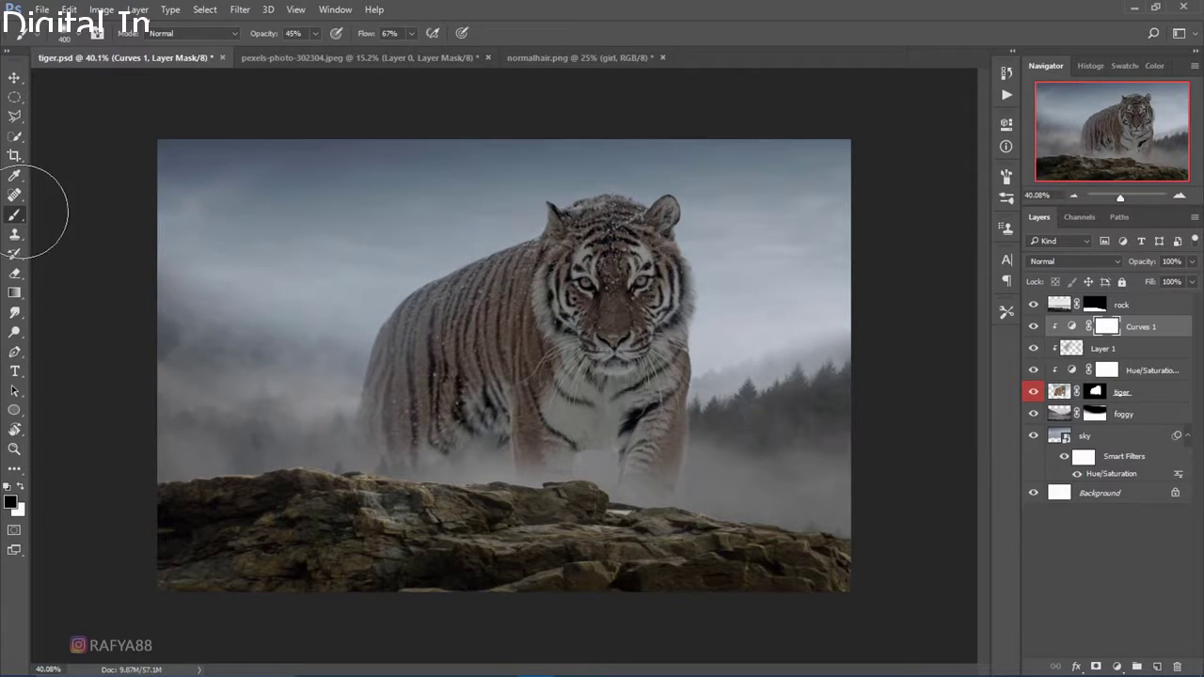
# Paint black on the Curves mask to restore brightness on the tiger's head, back, ear and cheek.
pyautogui.click(19, 491)
pyautogui.moveTo(696, 324)
pyautogui.mouseDown()
pyautogui.moveTo(705, 389)
pyautogui.moveTo(693, 277)
pyautogui.moveTo(705, 395)
pyautogui.mouseUp()
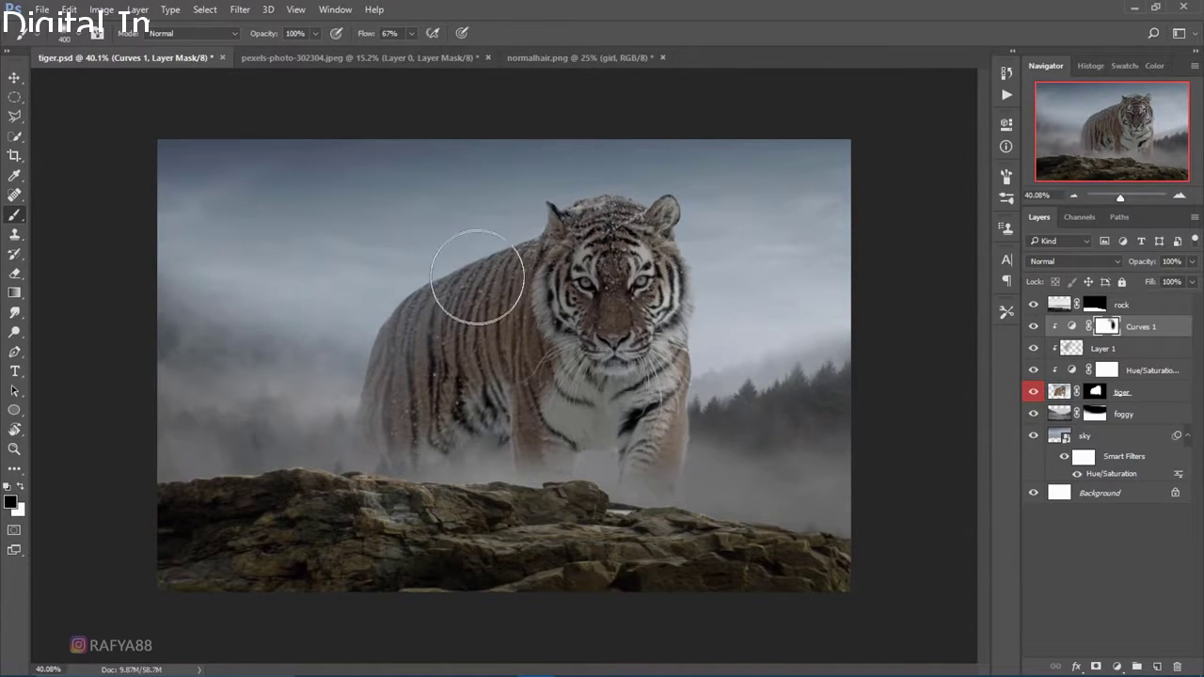
pyautogui.moveTo(477, 278)
pyautogui.mouseDown()
pyautogui.moveTo(464, 282)
pyautogui.moveTo(499, 215)
pyautogui.mouseUp()
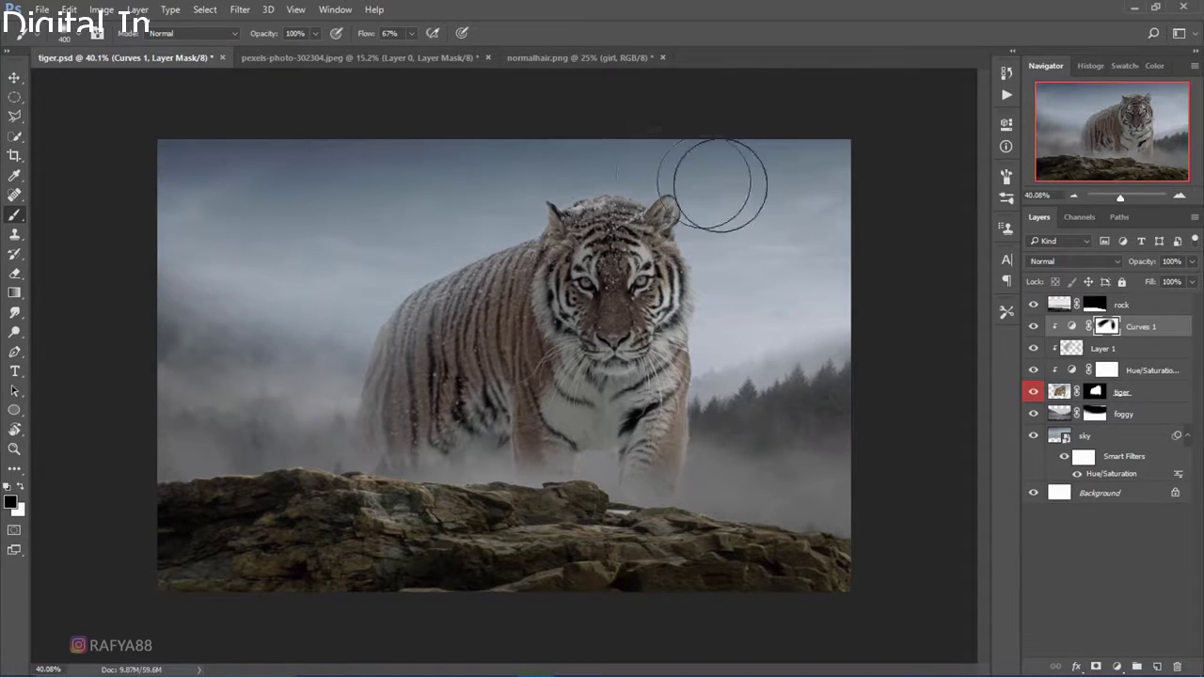
pyautogui.moveTo(713, 184)
pyautogui.mouseDown()
pyautogui.moveTo(726, 323)
pyautogui.moveTo(712, 282)
pyautogui.moveTo(694, 275)
pyautogui.moveTo(626, 329)
pyautogui.mouseUp()
pyautogui.press('[')
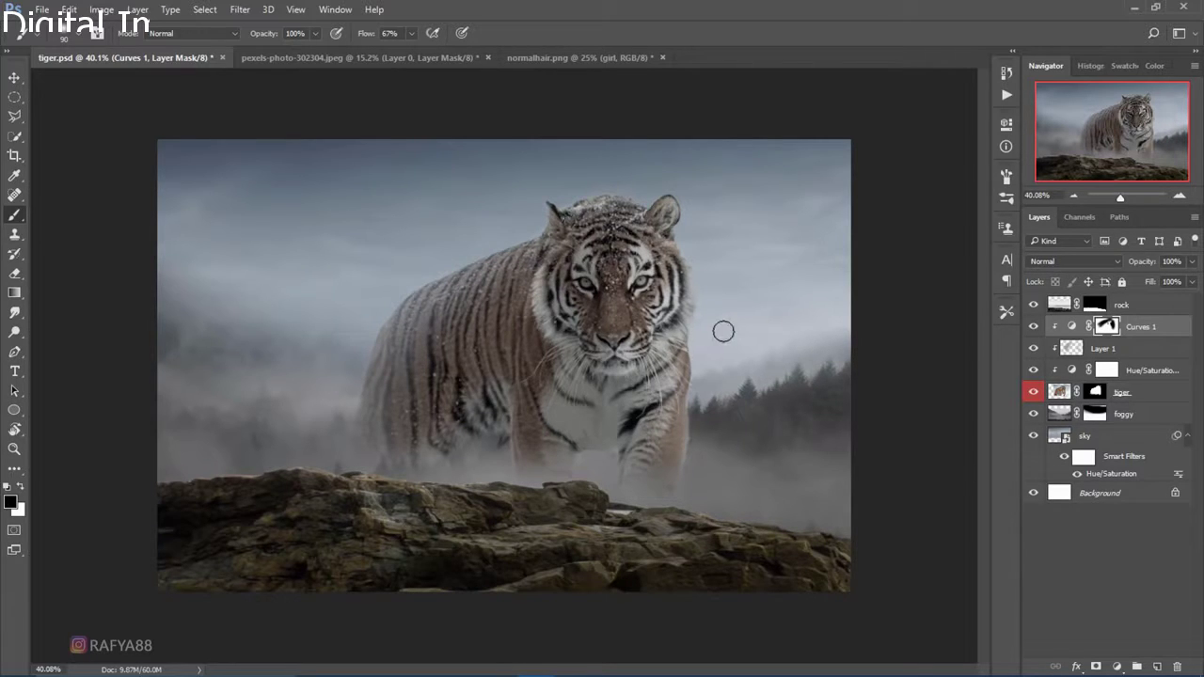
pyautogui.scroll(-3, 724, 331)
pyautogui.scroll(-2, 747, 322)
pyautogui.scroll(3, 631, 250)
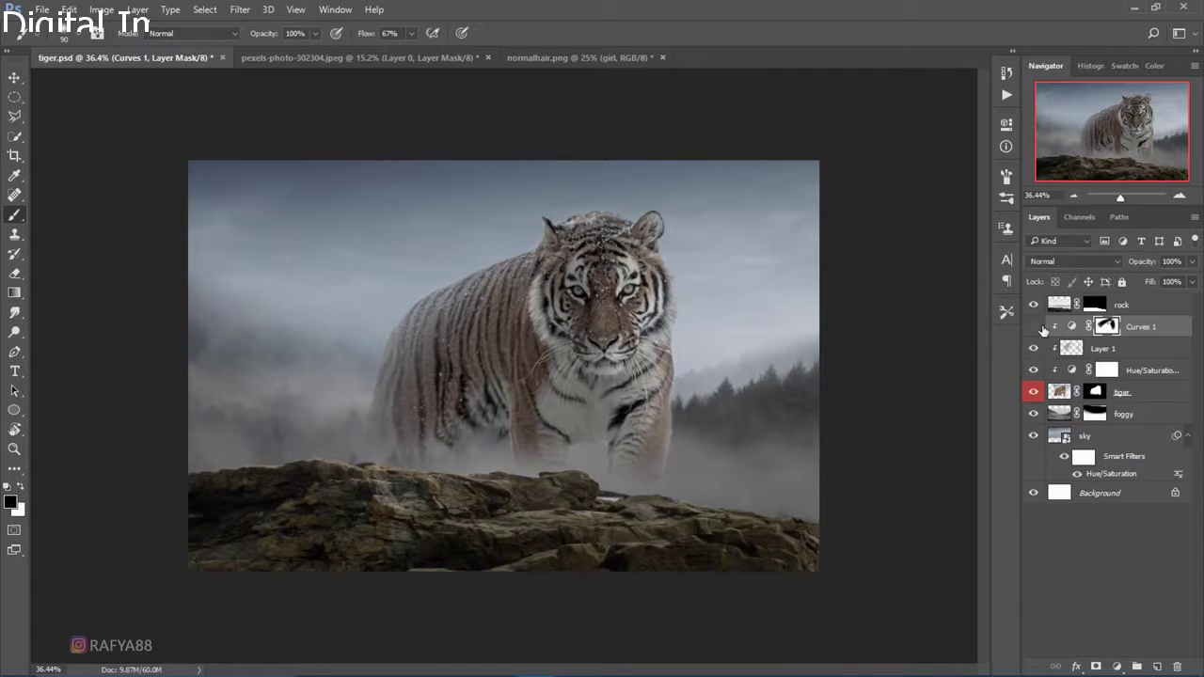
# Turn Curves 1 back on and add a new empty Layer 2 above it.
pyautogui.click(1035, 327)
pyautogui.scroll(-2, 616, 301)
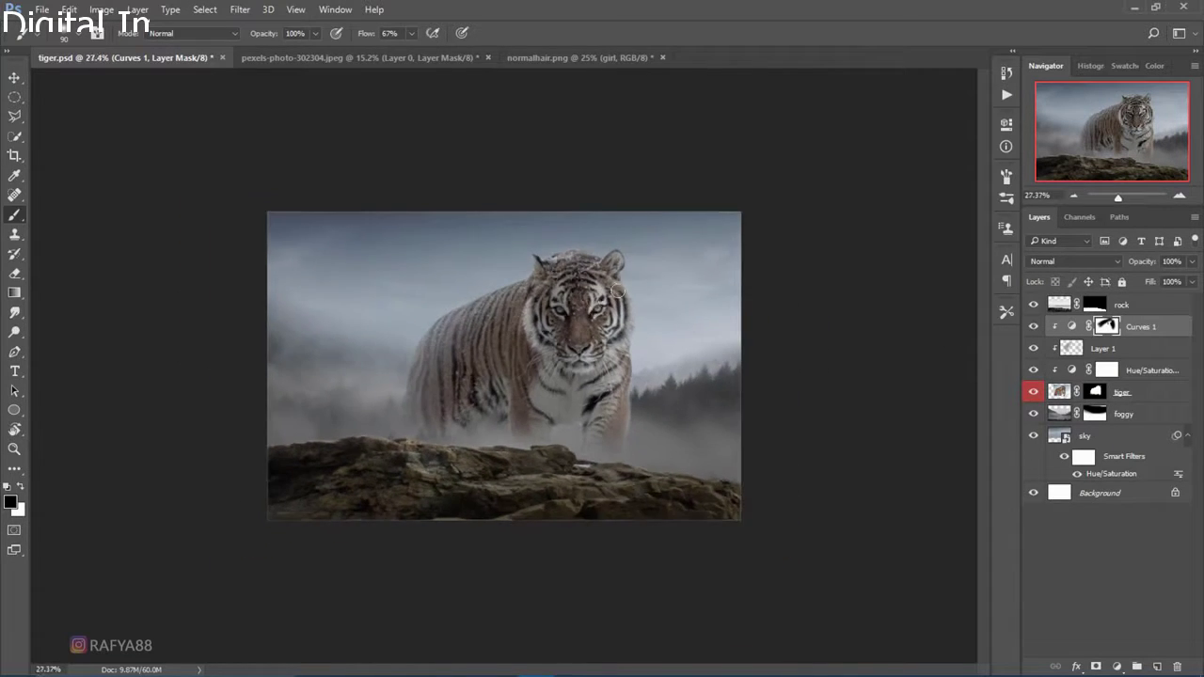
pyautogui.scroll(-2, 676, 261)
pyautogui.scroll(-1, 676, 263)
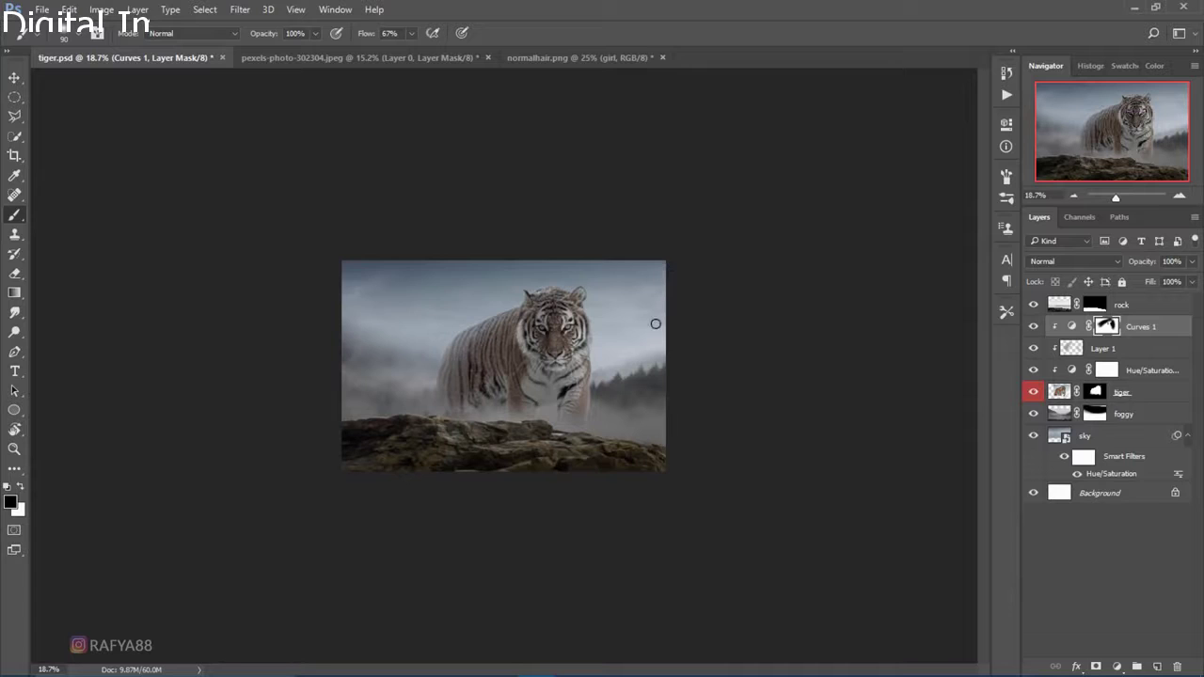
pyautogui.scroll(1, 645, 353)
pyautogui.scroll(1, 645, 351)
pyautogui.scroll(2, 649, 345)
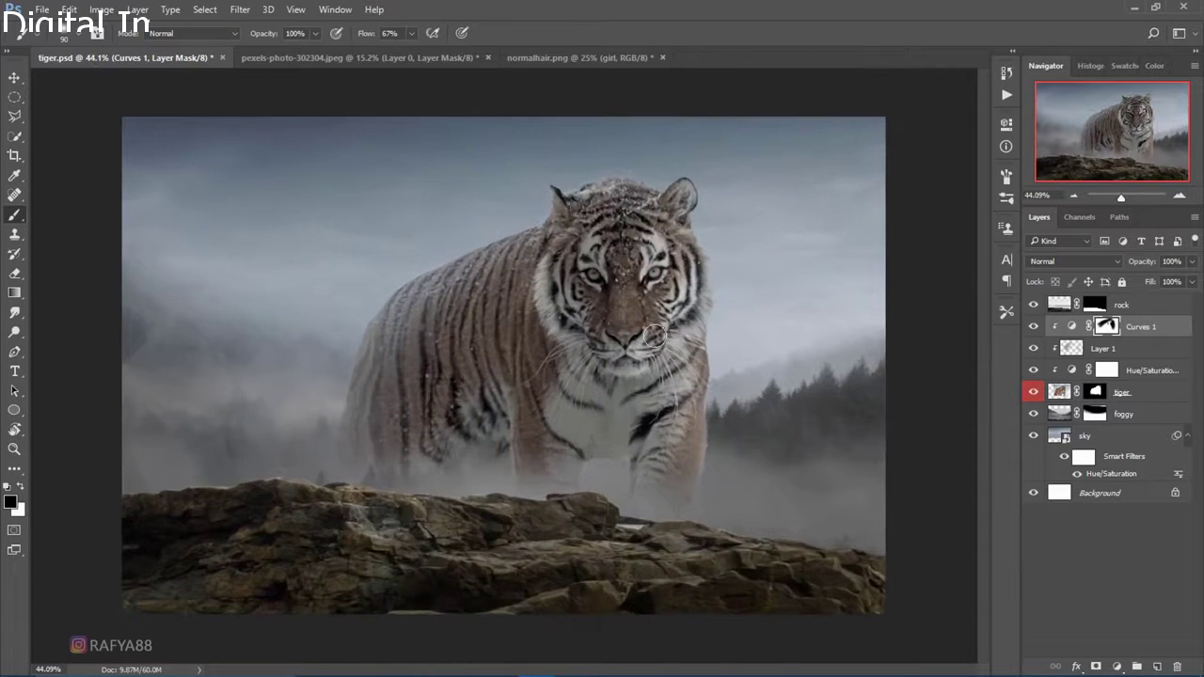
pyautogui.click(1156, 665)
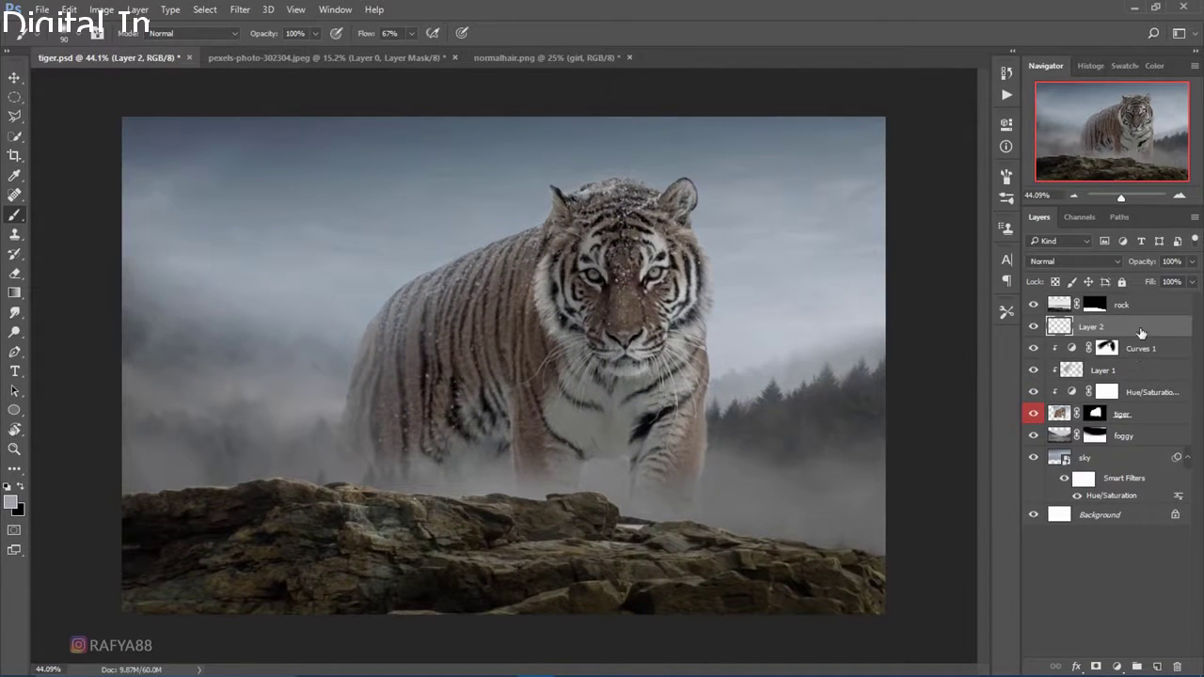
pyautogui.rightClick(1103, 334)
# Clip Layer 2 to the tiger and fill it with 50% Gray.
pyautogui.click(881, 383)
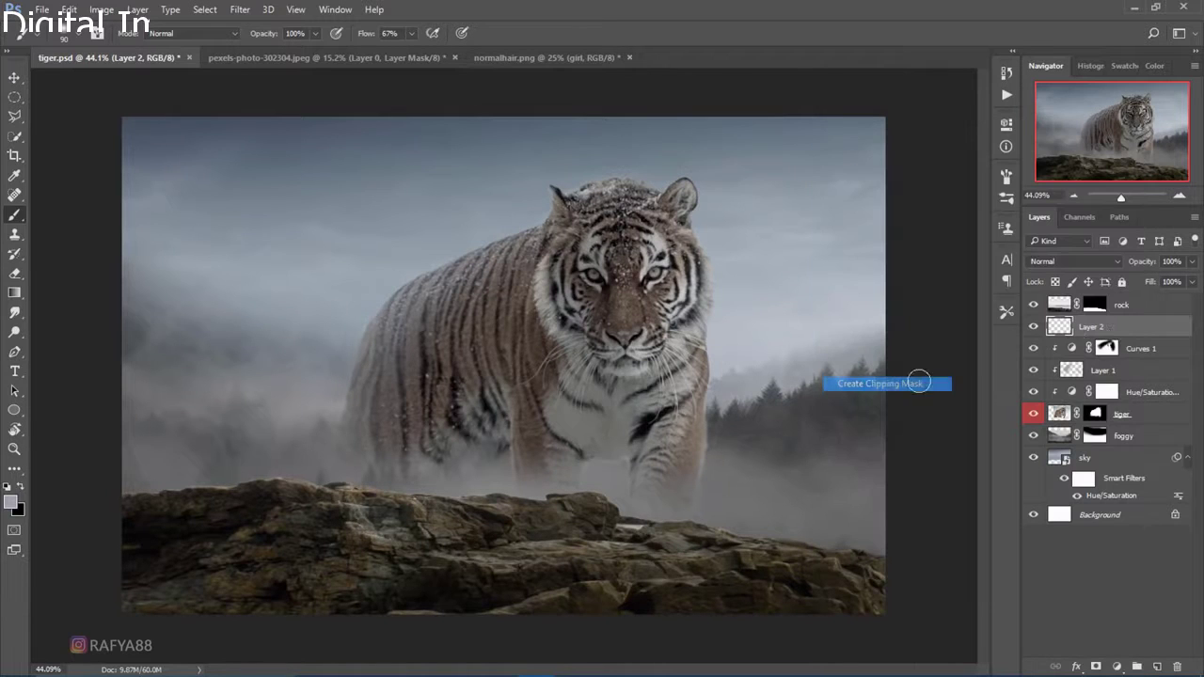
pyautogui.click(69, 10)
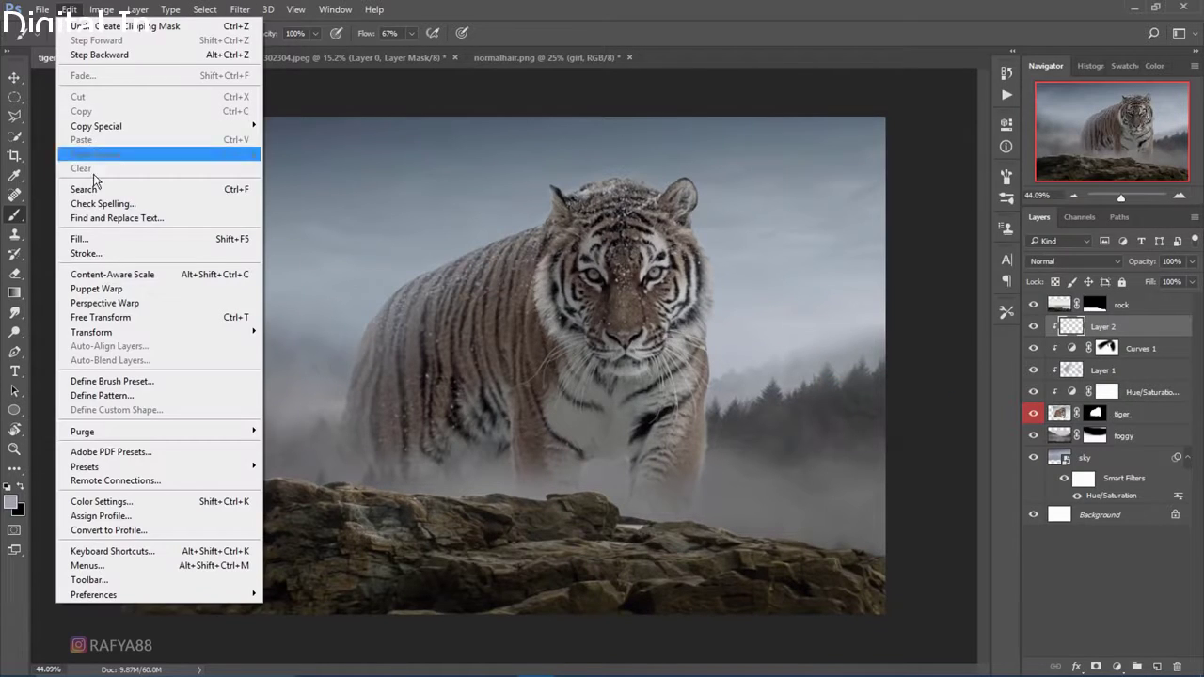
pyautogui.click(132, 236)
pyautogui.click(769, 270)
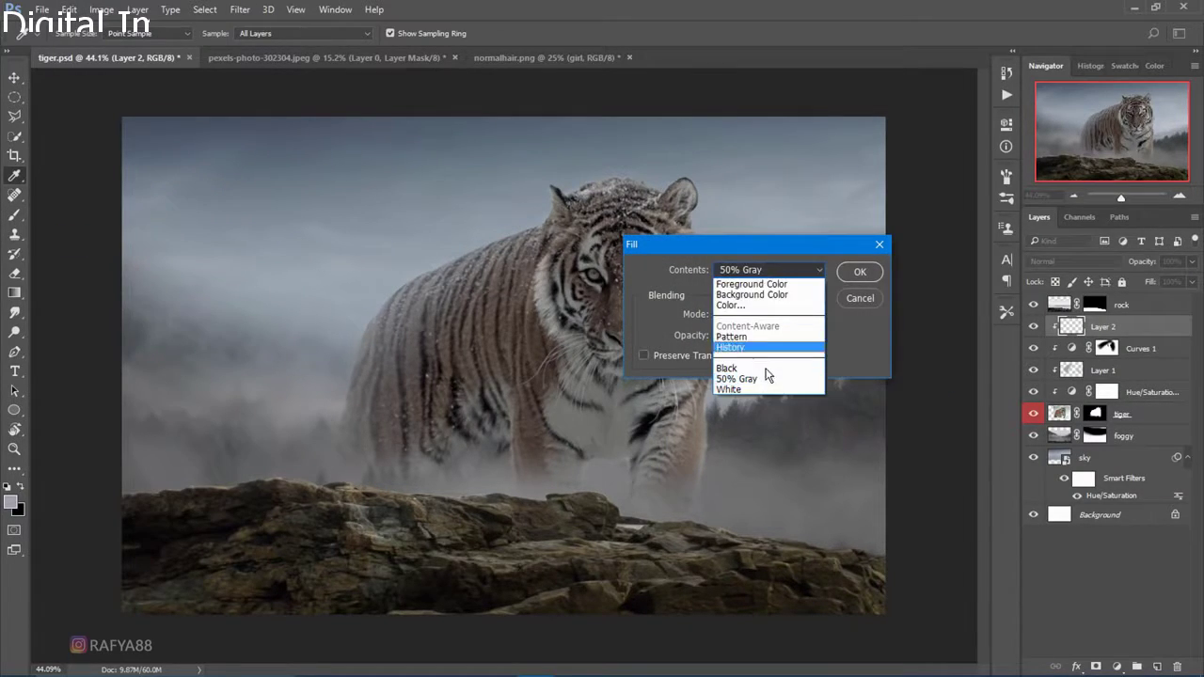
pyautogui.click(779, 378)
pyautogui.click(854, 281)
# Set Layer 2's blend mode to Overlay.
pyautogui.press('b')
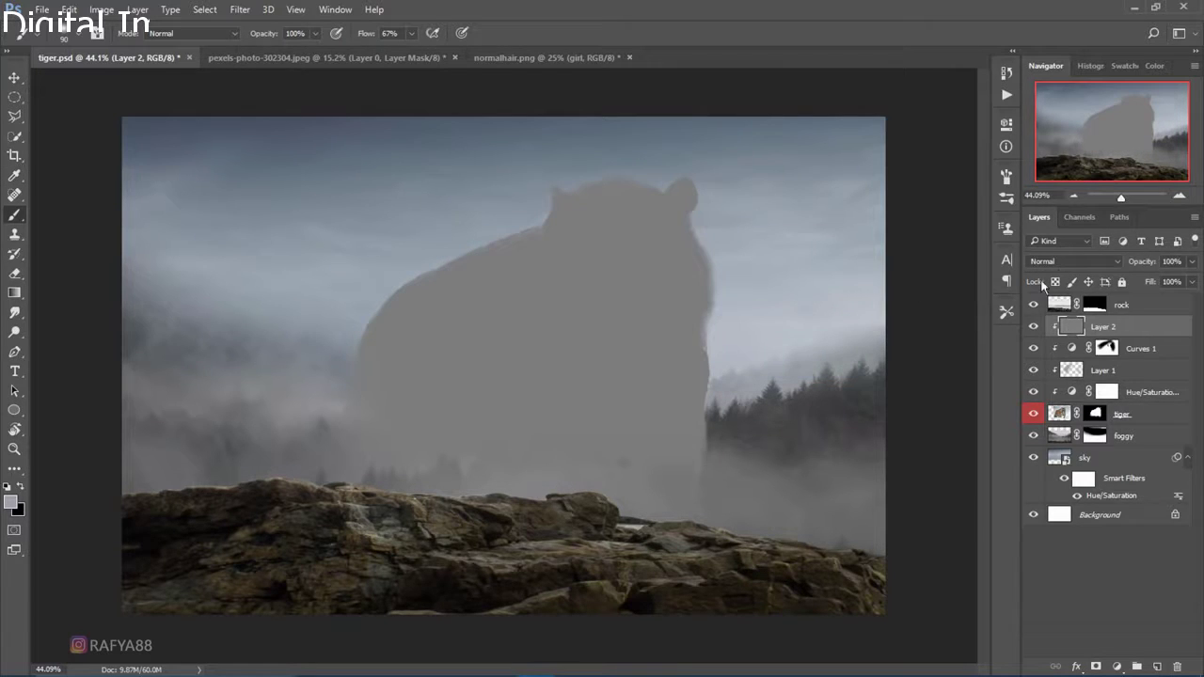
pyautogui.click(1072, 261)
pyautogui.click(1073, 411)
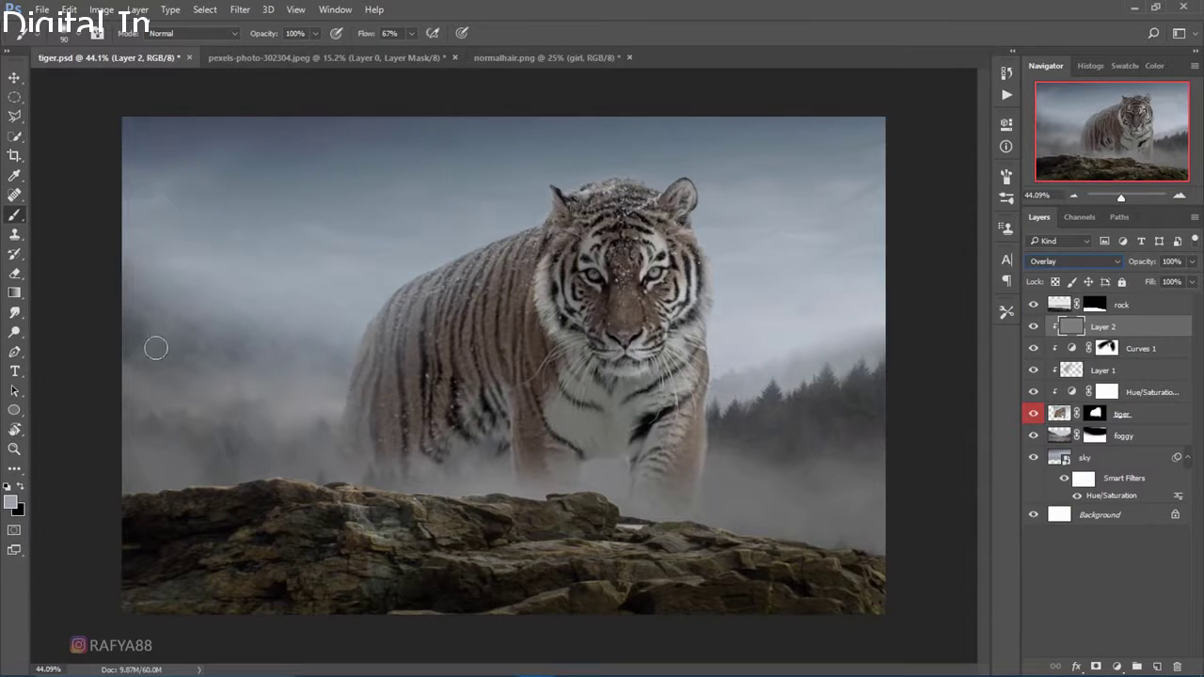
pyautogui.rightClick(17, 335)
# Dodge the tiger's leg and chest at 33% exposure on Midtones, undoing the stroke.
pyautogui.click(58, 342)
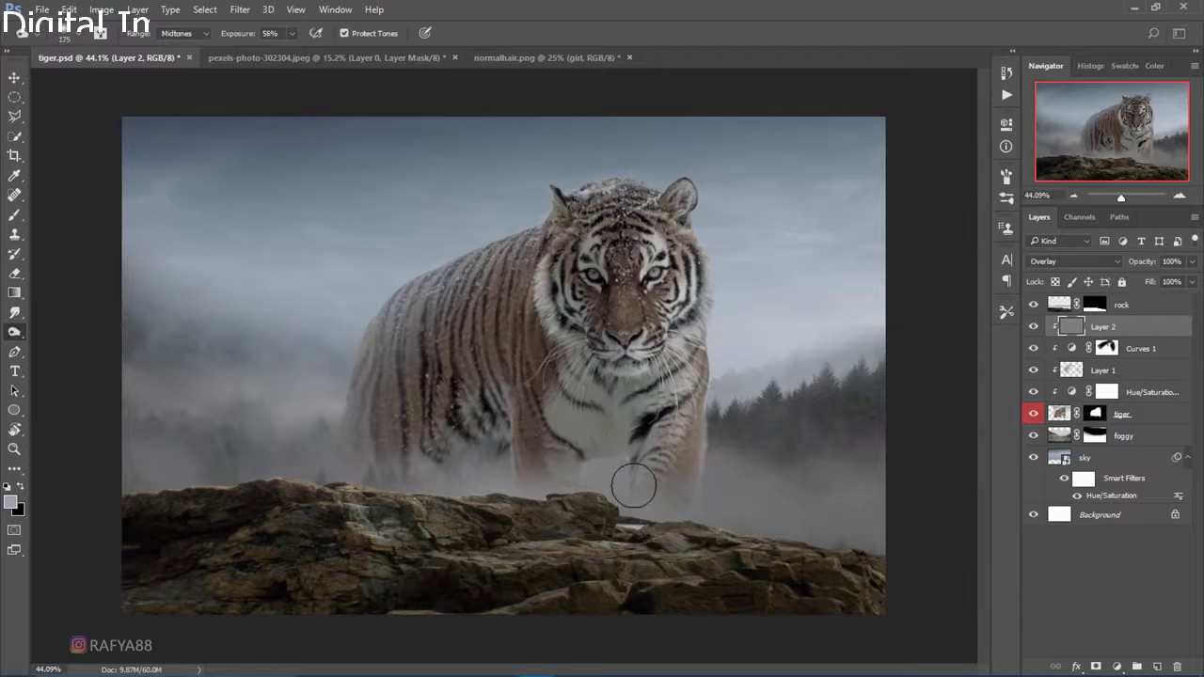
pyautogui.moveTo(628, 465)
pyautogui.mouseDown()
pyautogui.moveTo(627, 511)
pyautogui.moveTo(526, 462)
pyautogui.moveTo(556, 492)
pyautogui.moveTo(537, 450)
pyautogui.moveTo(438, 457)
pyautogui.moveTo(511, 452)
pyautogui.moveTo(473, 395)
pyautogui.moveTo(358, 537)
pyautogui.moveTo(376, 479)
pyautogui.moveTo(559, 398)
pyautogui.moveTo(553, 410)
pyautogui.moveTo(624, 483)
pyautogui.moveTo(618, 546)
pyautogui.moveTo(527, 484)
pyautogui.moveTo(562, 472)
pyautogui.mouseUp()
pyautogui.press(']')
pyautogui.press(']')
pyautogui.press(']')
pyautogui.press('[')
pyautogui.press('[')
pyautogui.hotkey('ctrl', 'z')
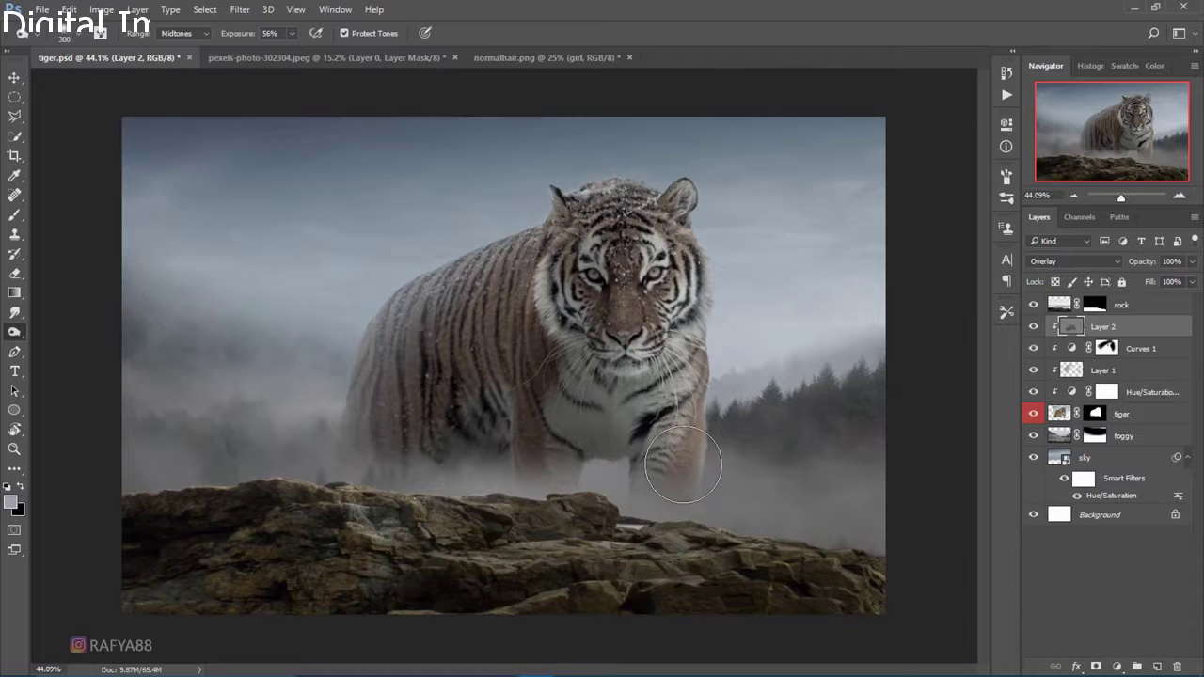
# Dodge the edge of the tiger's cheek fur with a smaller brush, undoing a stray stroke.
pyautogui.rightClick(14, 332)
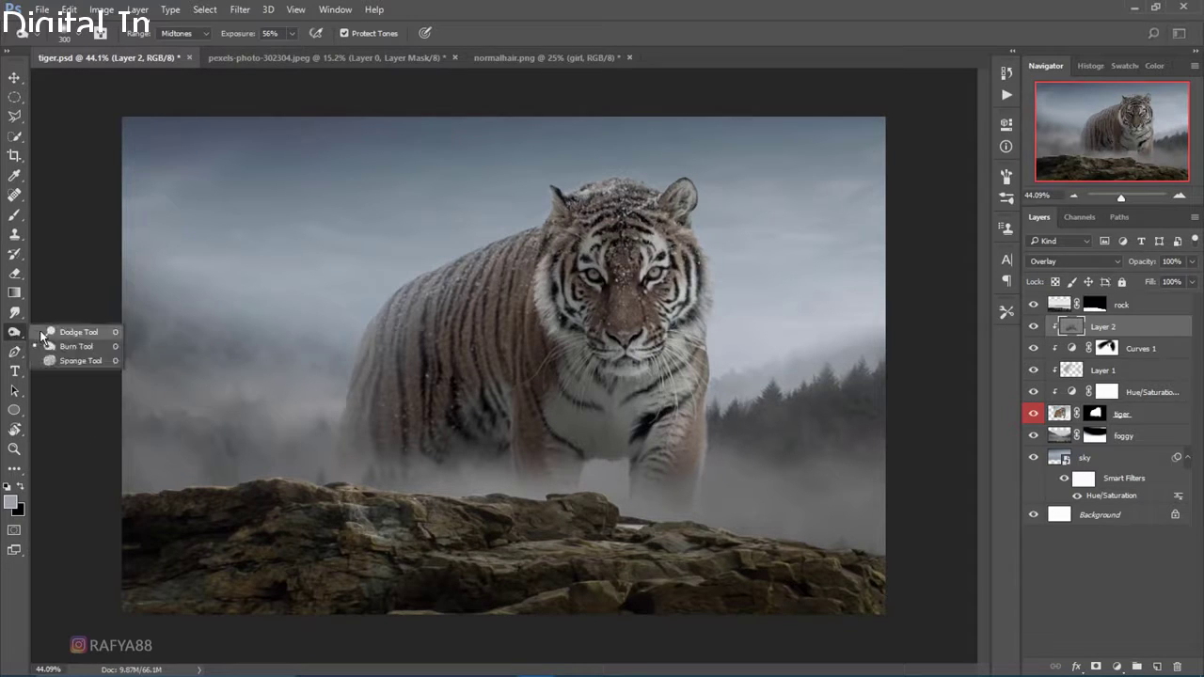
pyautogui.click(62, 330)
pyautogui.press('[')
pyautogui.press('[')
pyautogui.moveTo(717, 242)
pyautogui.mouseDown()
pyautogui.moveTo(705, 317)
pyautogui.moveTo(717, 416)
pyautogui.moveTo(692, 385)
pyautogui.mouseUp()
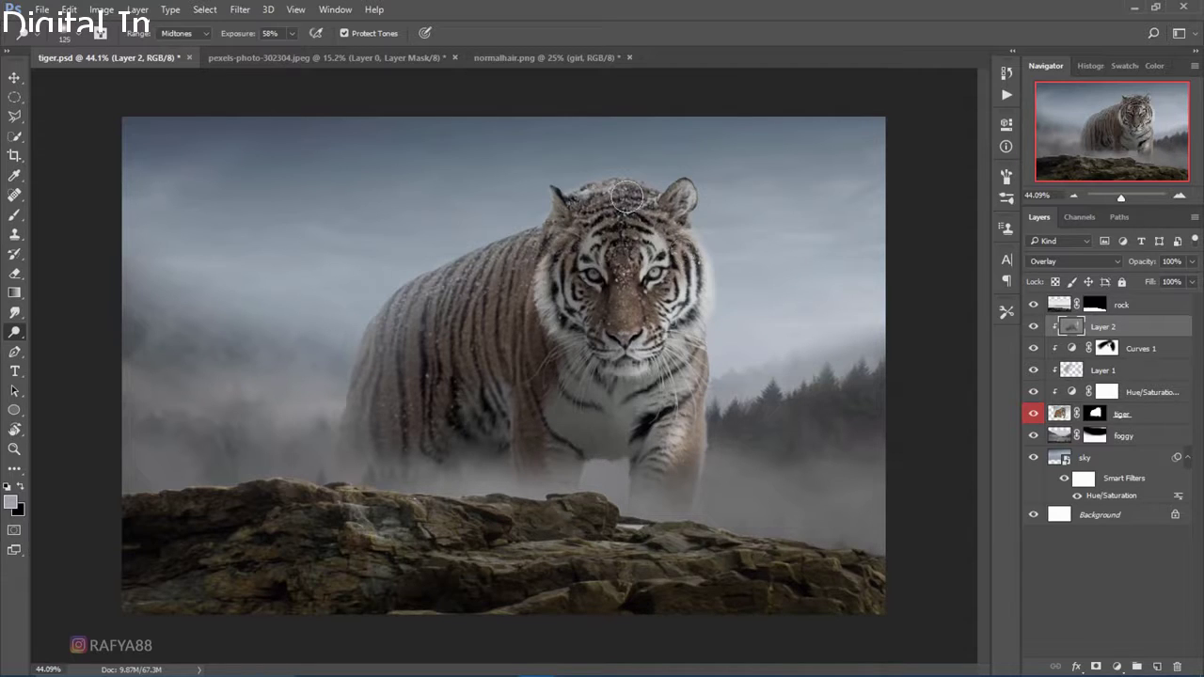
pyautogui.press(']')
pyautogui.hotkey('ctrl', 'z')
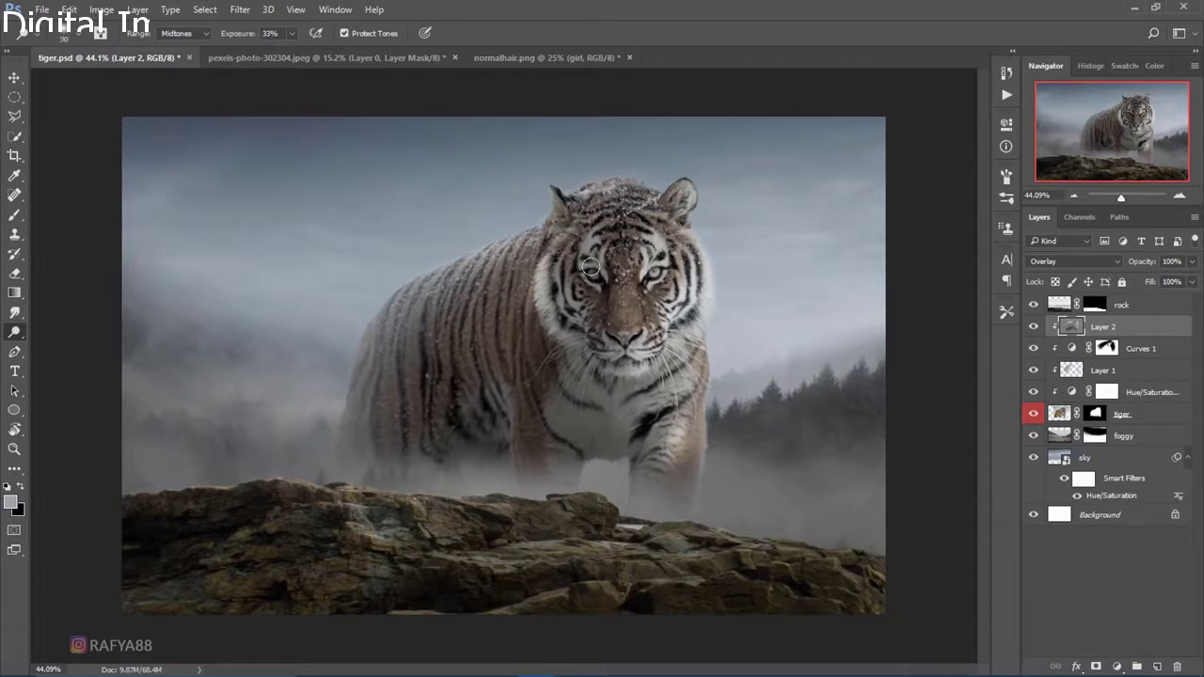
pyautogui.scroll(-2, 520, 370)
pyautogui.scroll(-1, 683, 349)
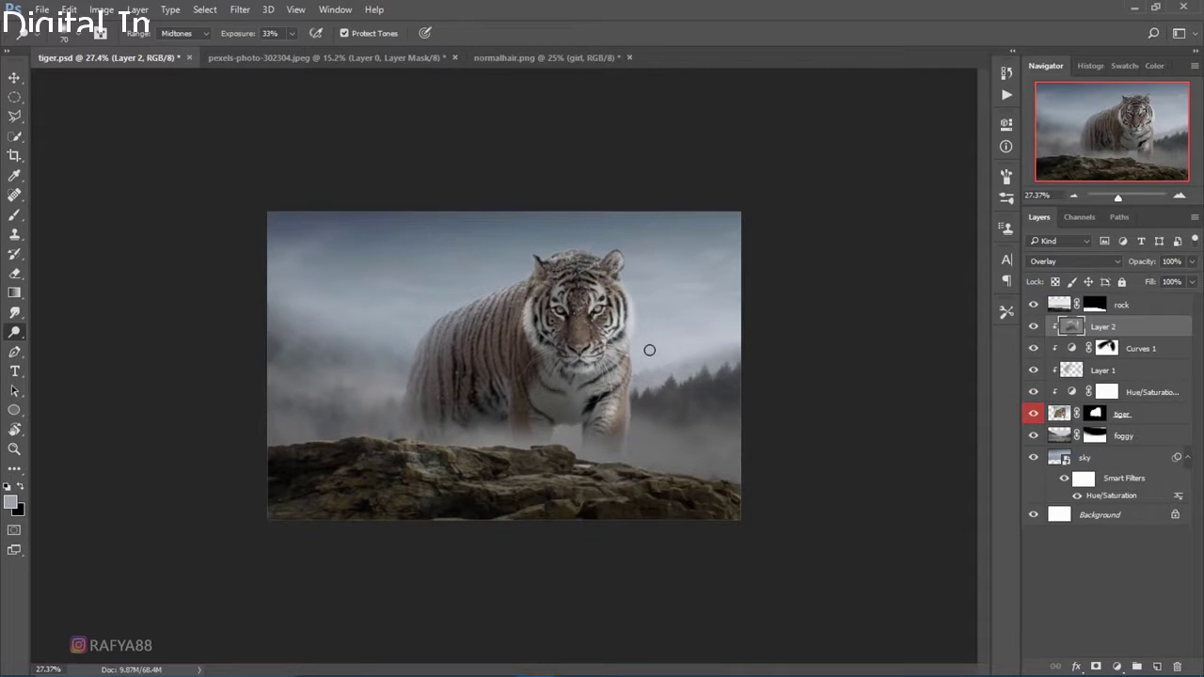
pyautogui.scroll(1, 649, 350)
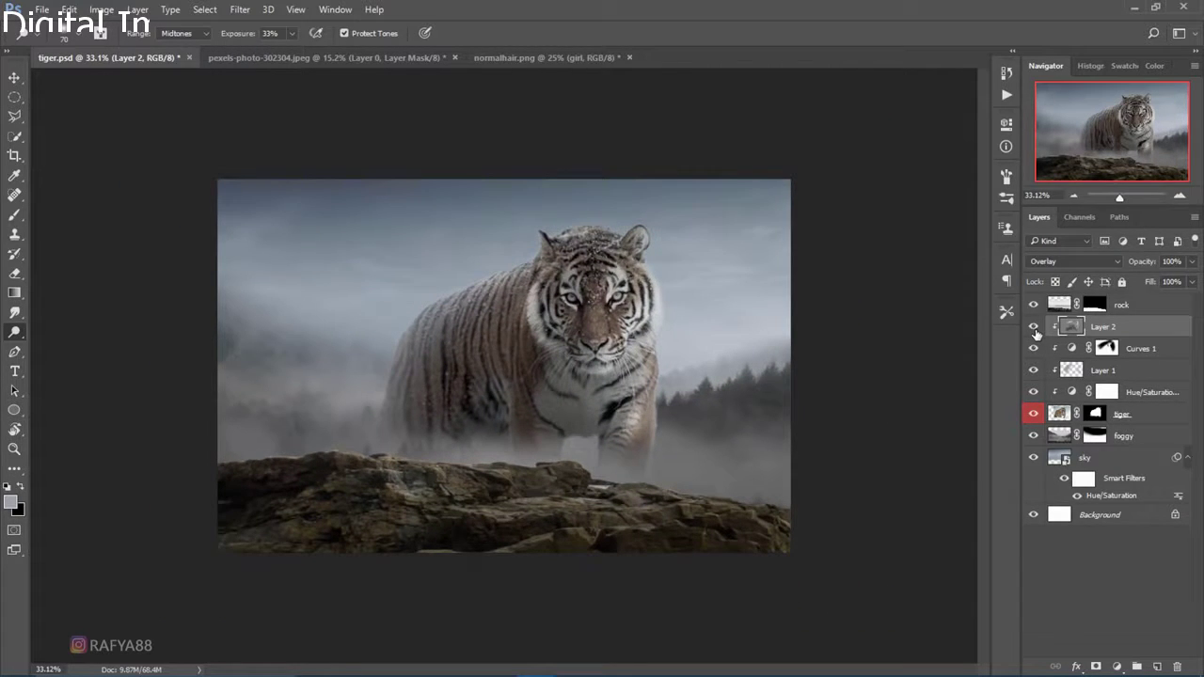
# Toggle Layer 2 and Curves 1 visibility to compare, then add an empty Layer 3.
pyautogui.click(1034, 326)
pyautogui.click(1034, 348)
pyautogui.click(1034, 327)
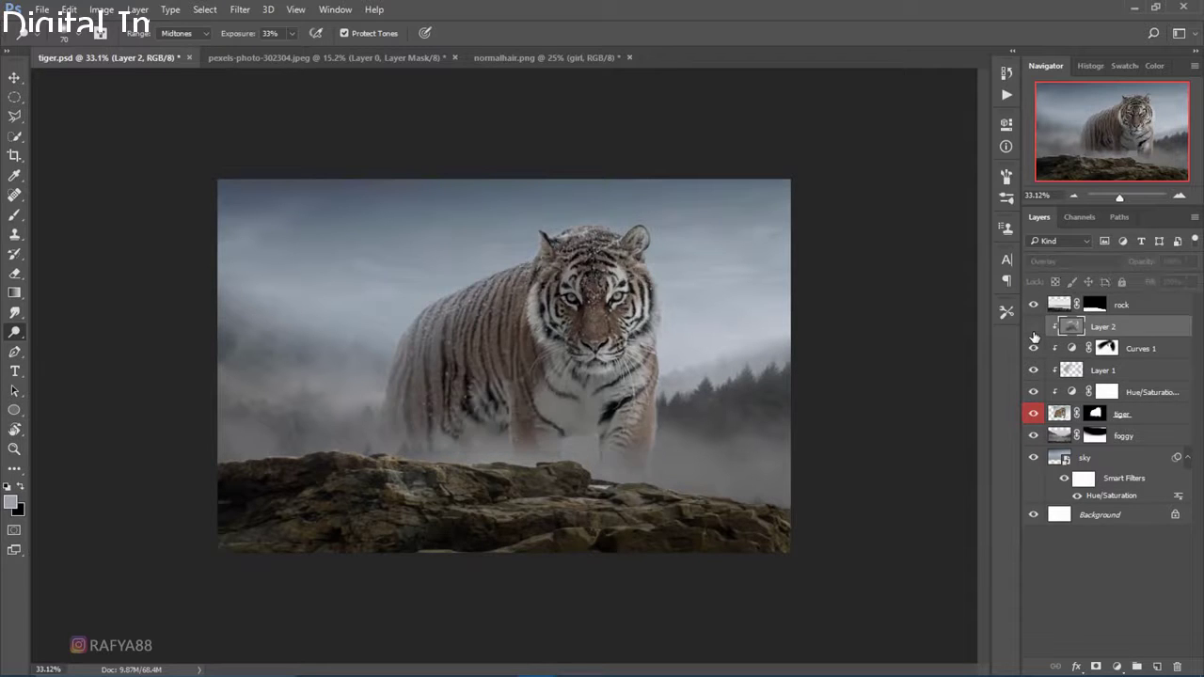
pyautogui.scroll(1, 628, 359)
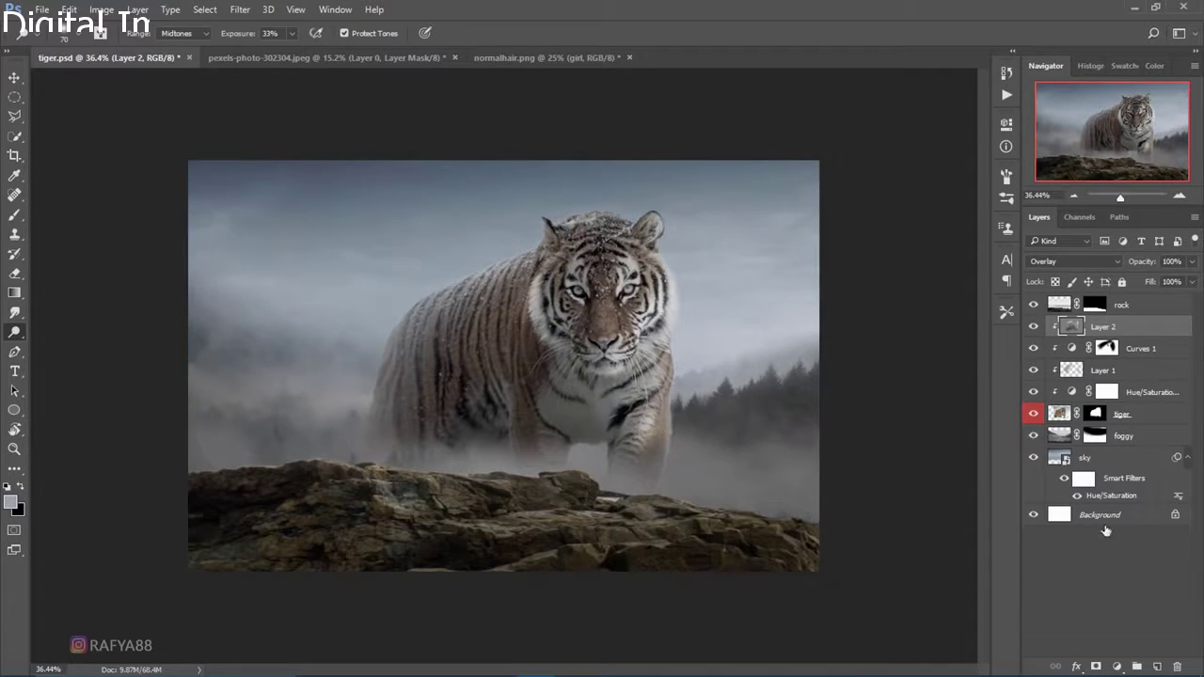
pyautogui.click(1159, 666)
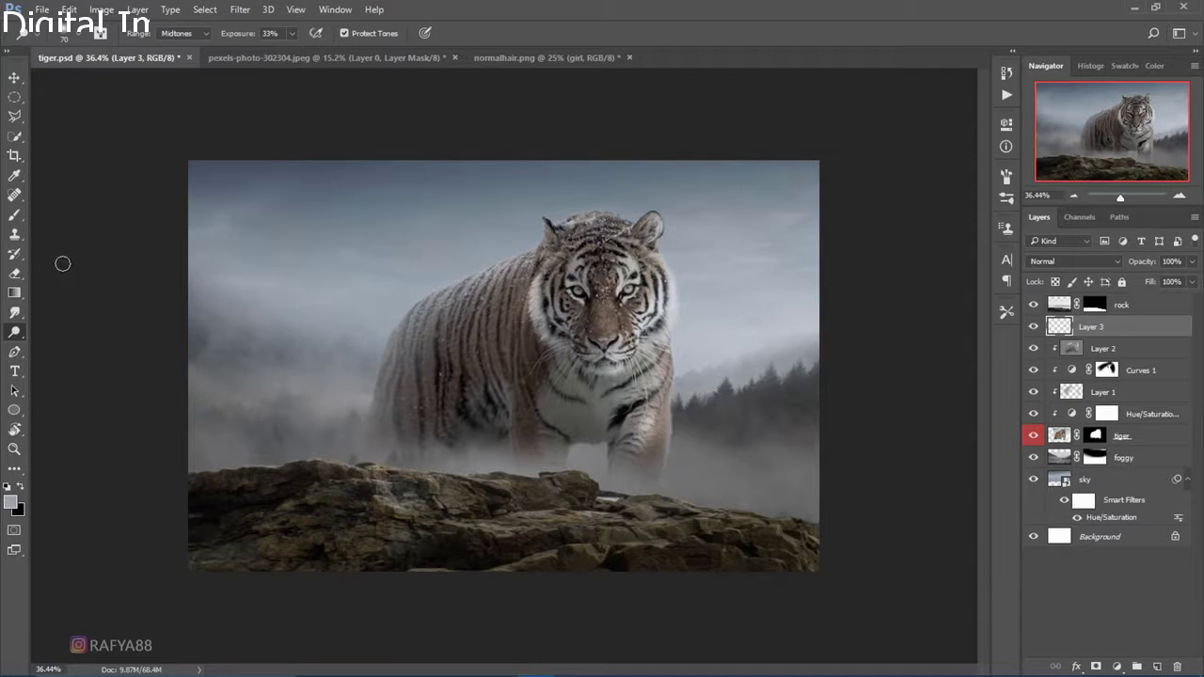
# Load a 700 px cloud brush and set the paint colour to a light grey, c8c8c8.
pyautogui.click(14, 218)
pyautogui.rightClick(462, 260)
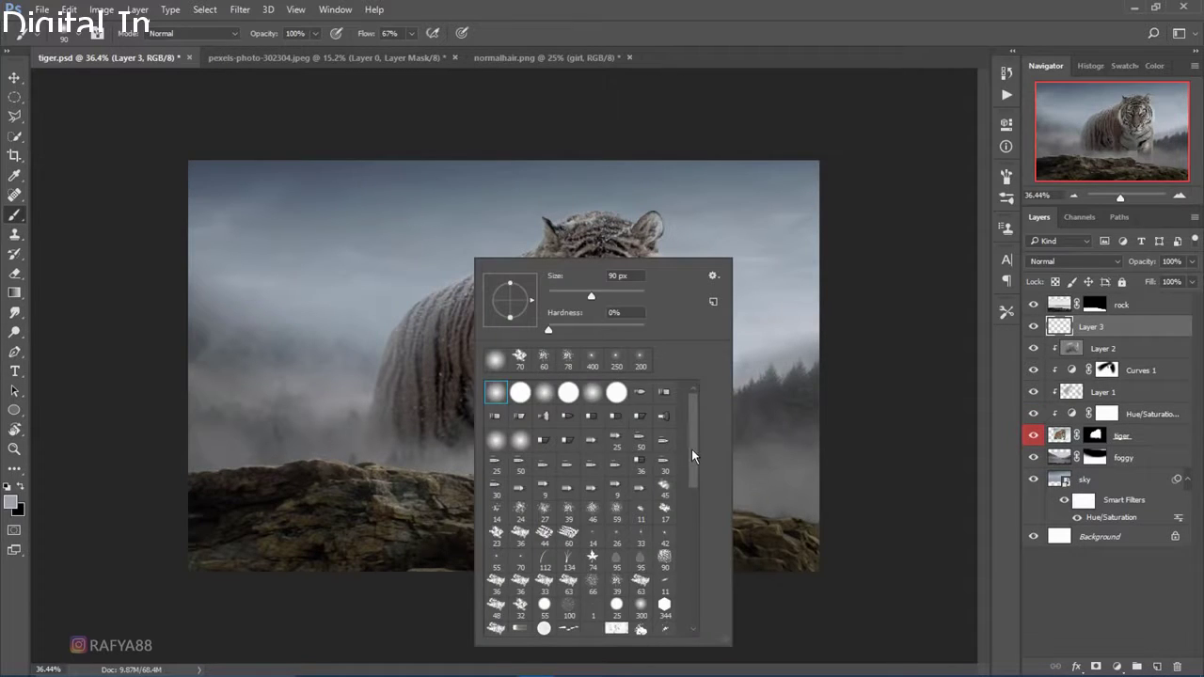
pyautogui.moveTo(691, 457); pyautogui.dragTo(694, 528)
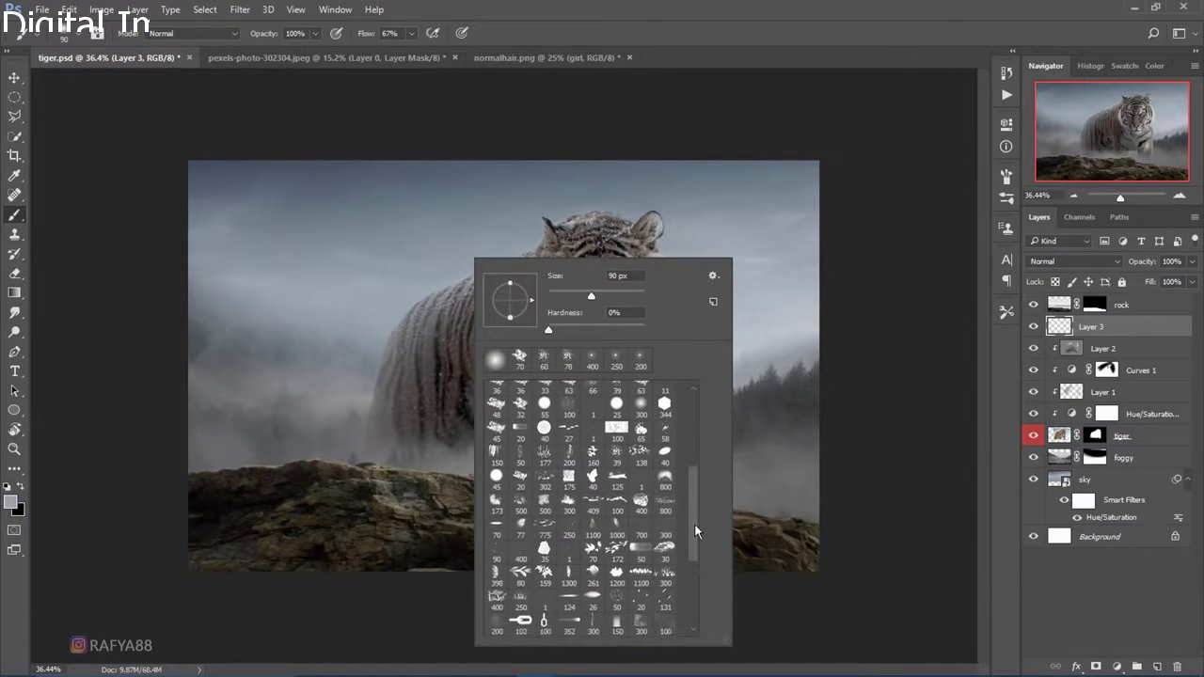
pyautogui.click(640, 525)
pyautogui.click(720, 100)
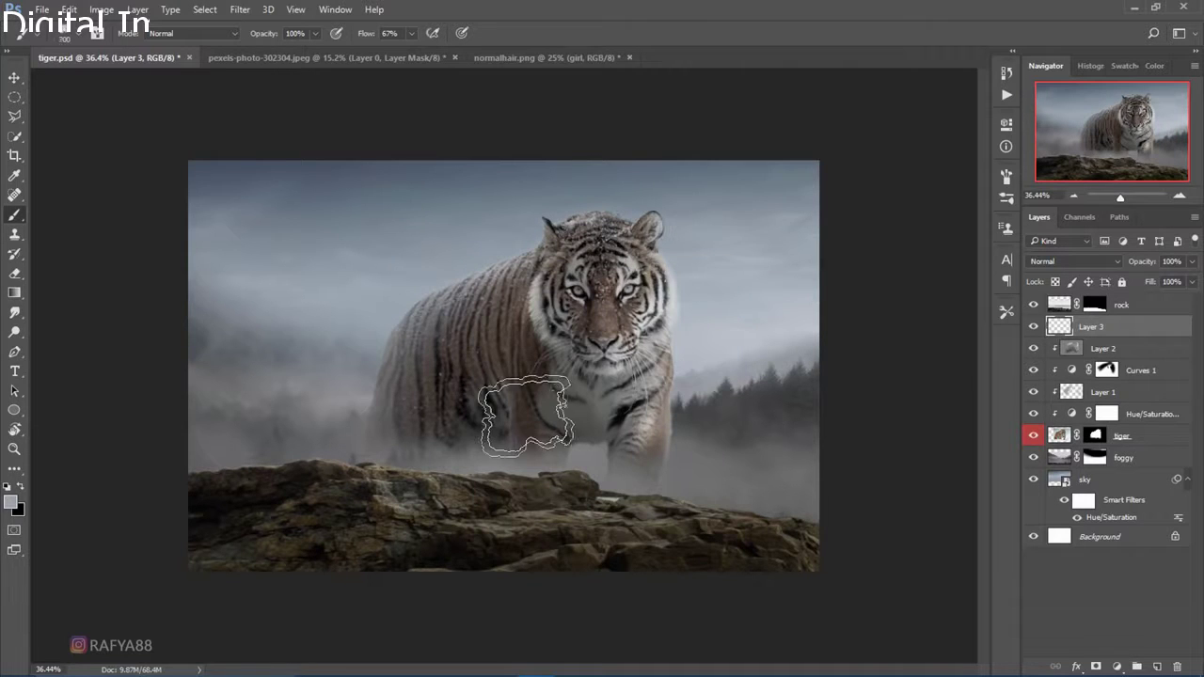
pyautogui.click(12, 503)
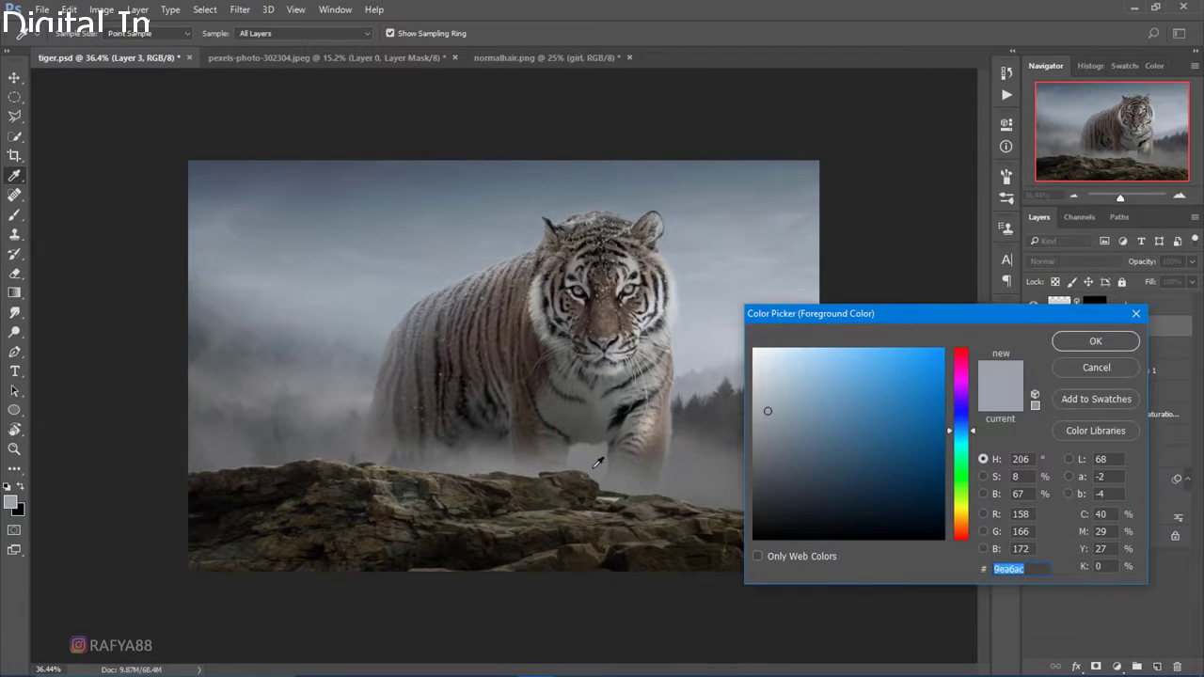
pyautogui.click(597, 462)
pyautogui.moveTo(754, 412); pyautogui.dragTo(752, 384)
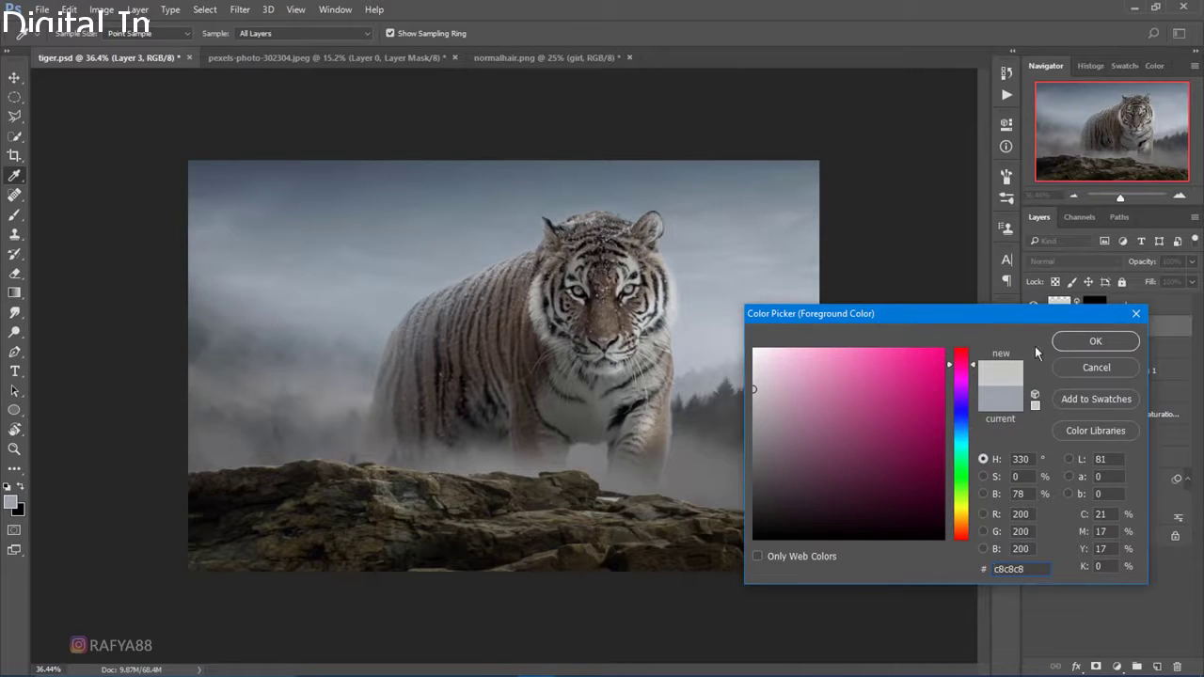
pyautogui.press('b')
pyautogui.click(1095, 340)
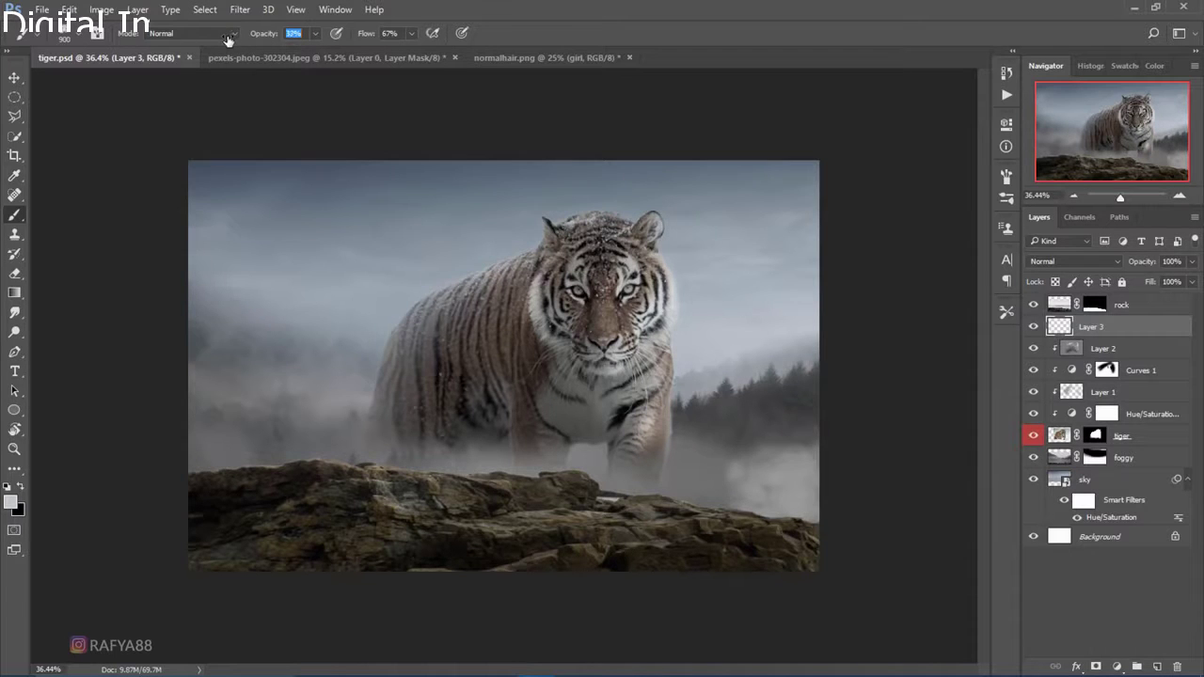
# Paint 37%-opacity fog over the tiger's chest and legs and lower Layer 3 to 76%, below the rock.
pyautogui.write('37')
pyautogui.hotkey('ctrl', 'z')
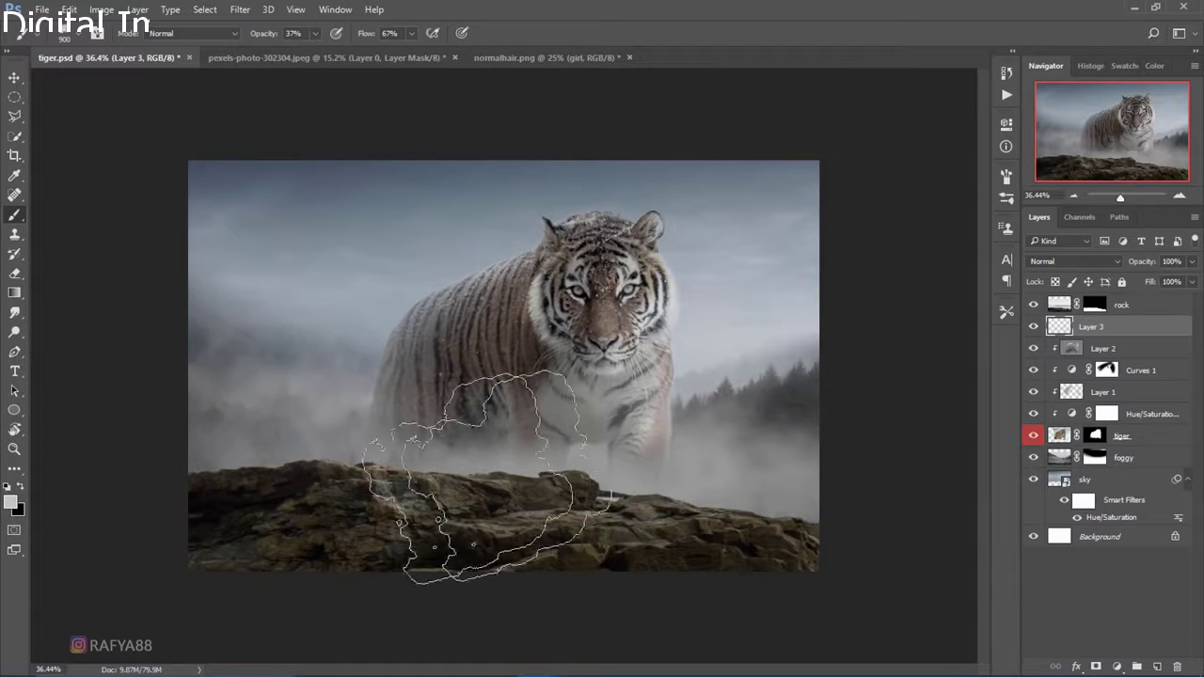
pyautogui.moveTo(485, 479); pyautogui.dragTo(678, 371)
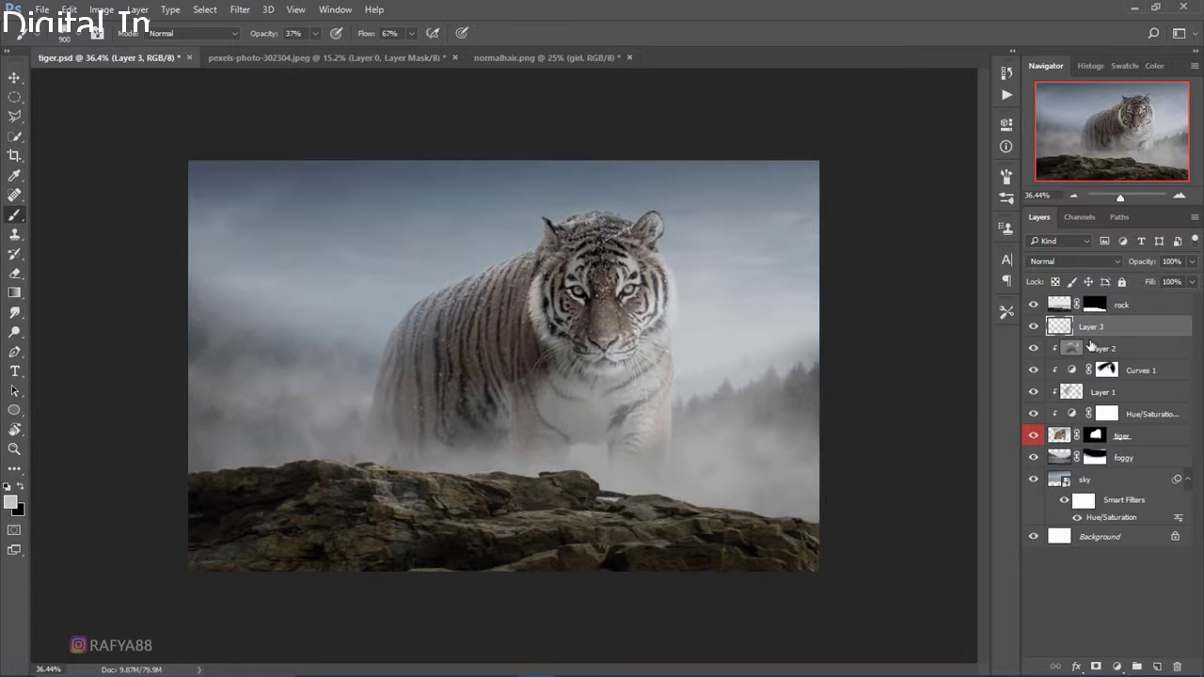
pyautogui.moveTo(1142, 264); pyautogui.dragTo(1130, 265)
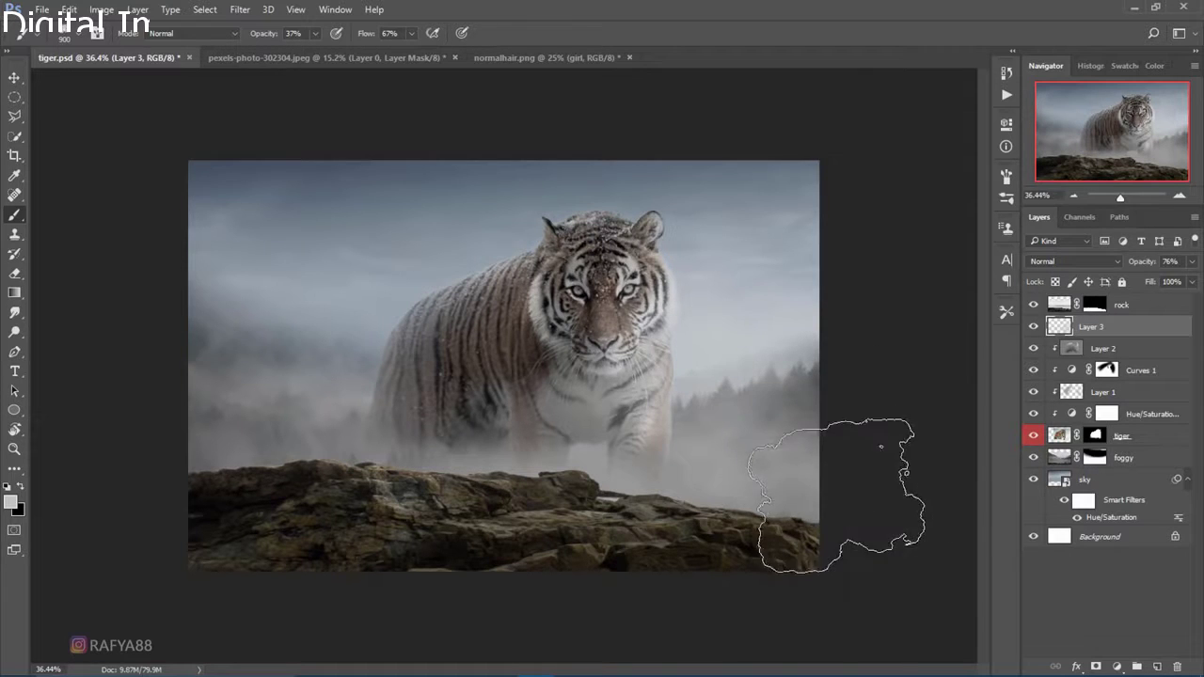
pyautogui.scroll(-3, 771, 320)
pyautogui.scroll(-2, 758, 315)
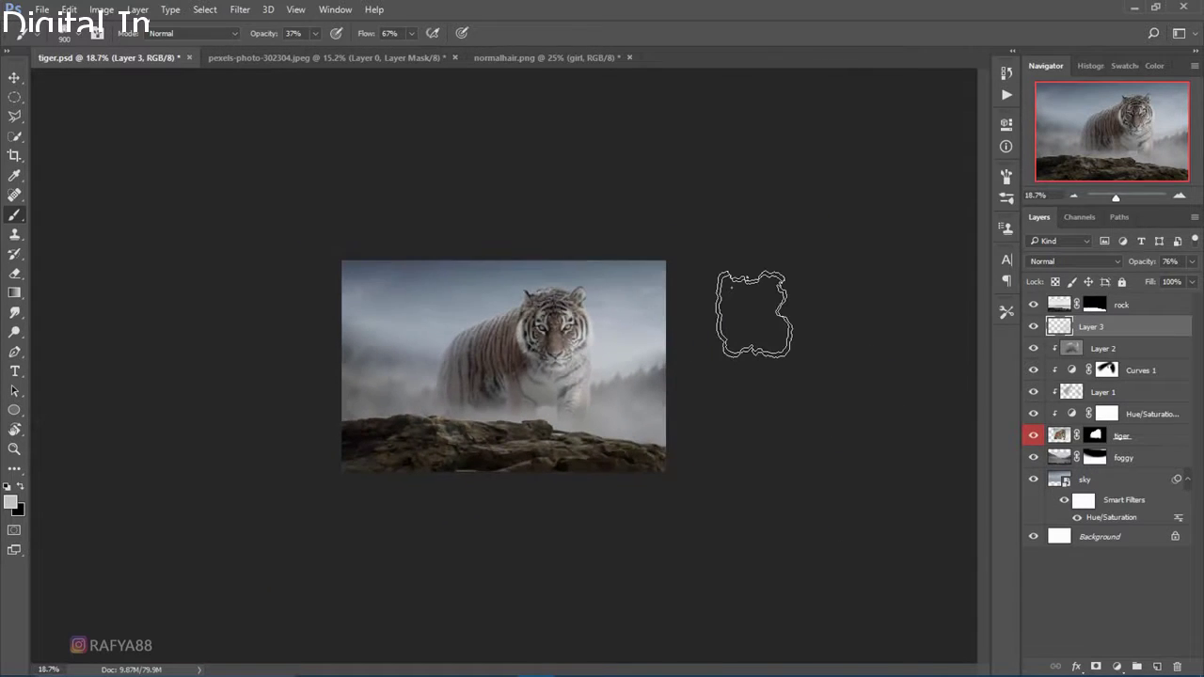
pyautogui.scroll(3, 758, 311)
pyautogui.scroll(2, 763, 299)
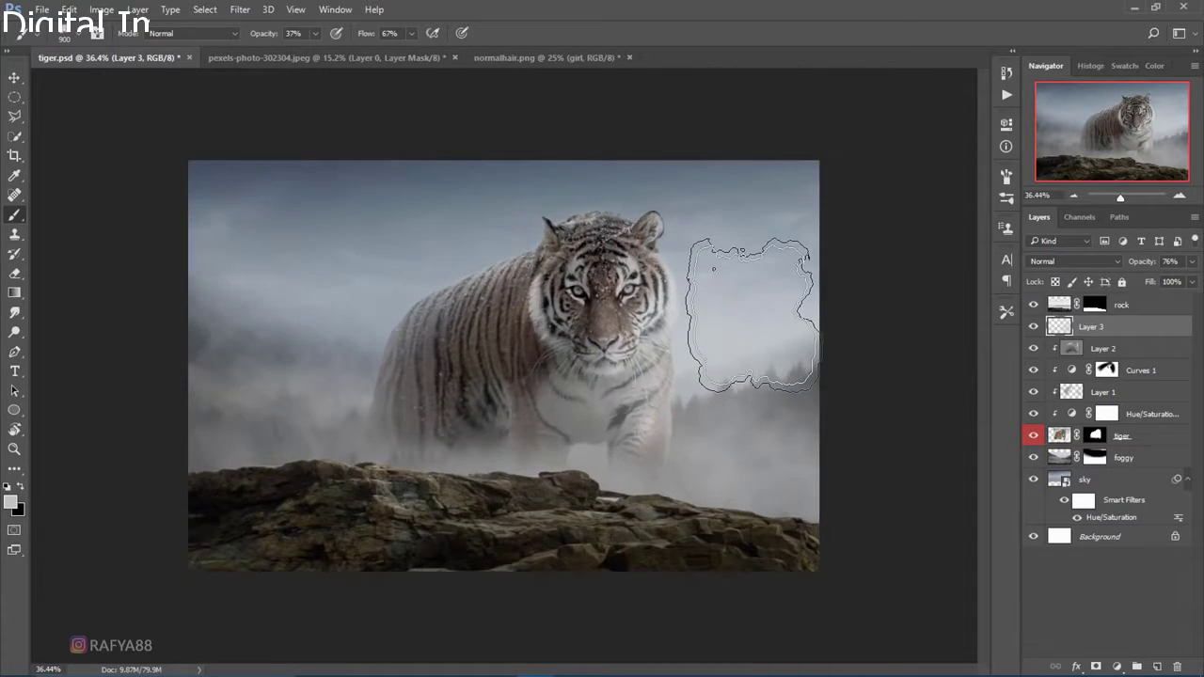
pyautogui.moveTo(1120, 329); pyautogui.dragTo(1121, 299)
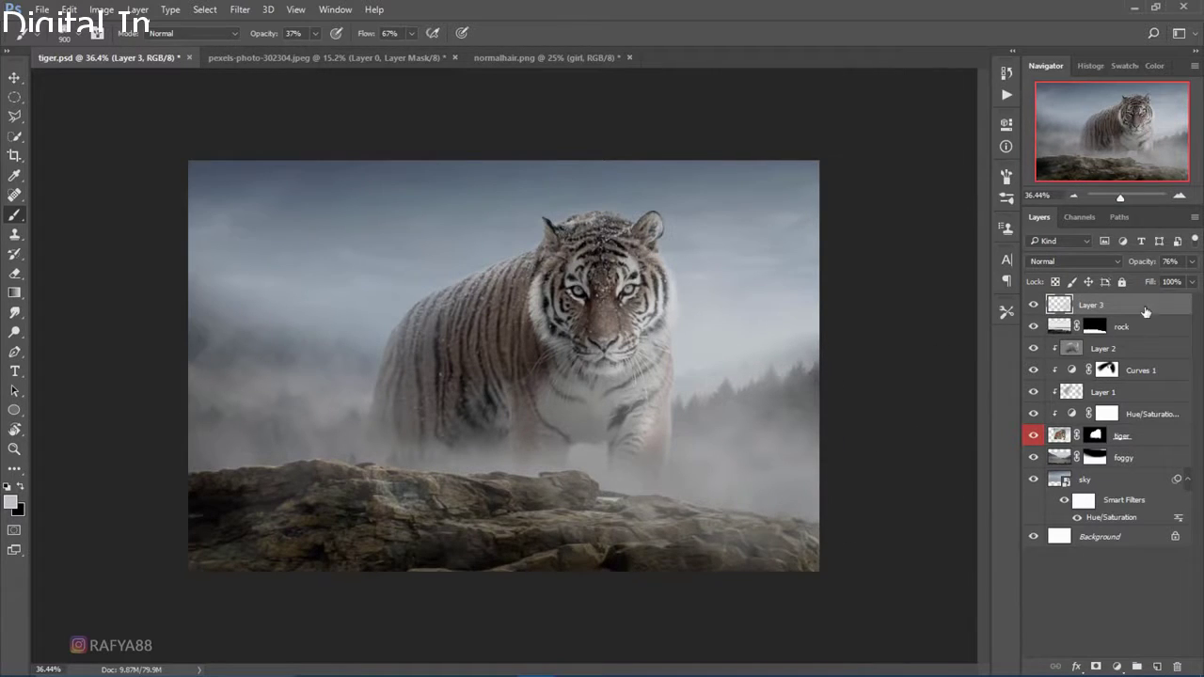
pyautogui.moveTo(1146, 311); pyautogui.dragTo(1148, 337)
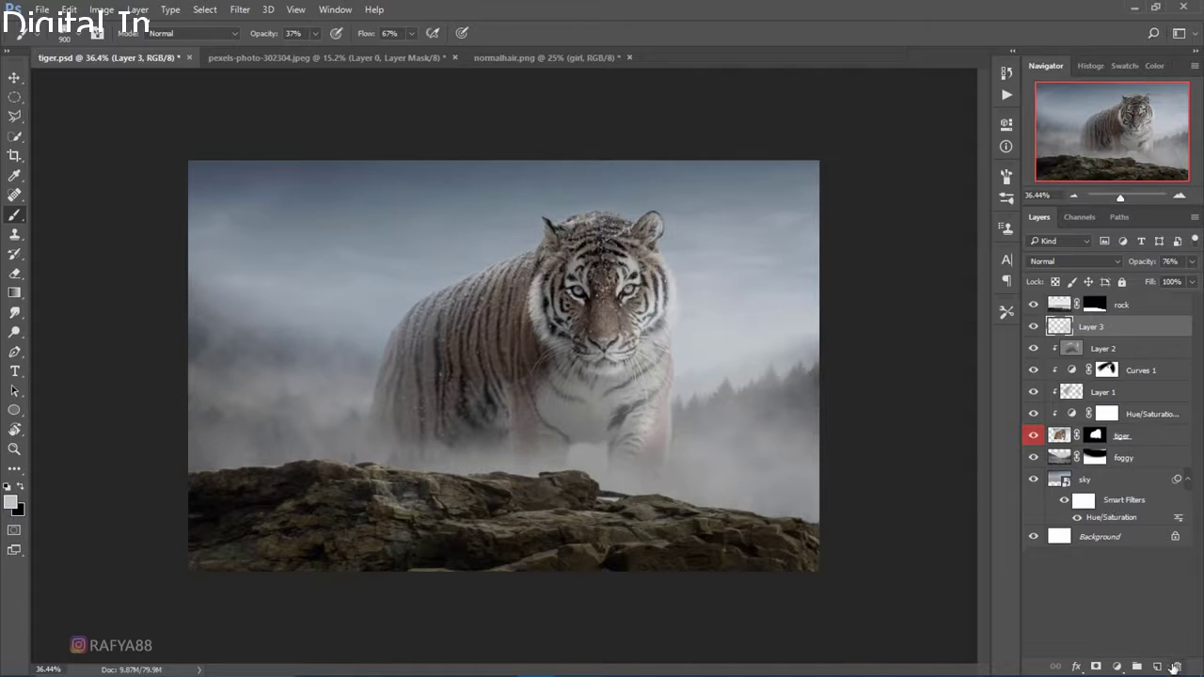
# Add a new Layer 4 above the rock and brush fog over the tiger's legs.
pyautogui.click(1119, 304)
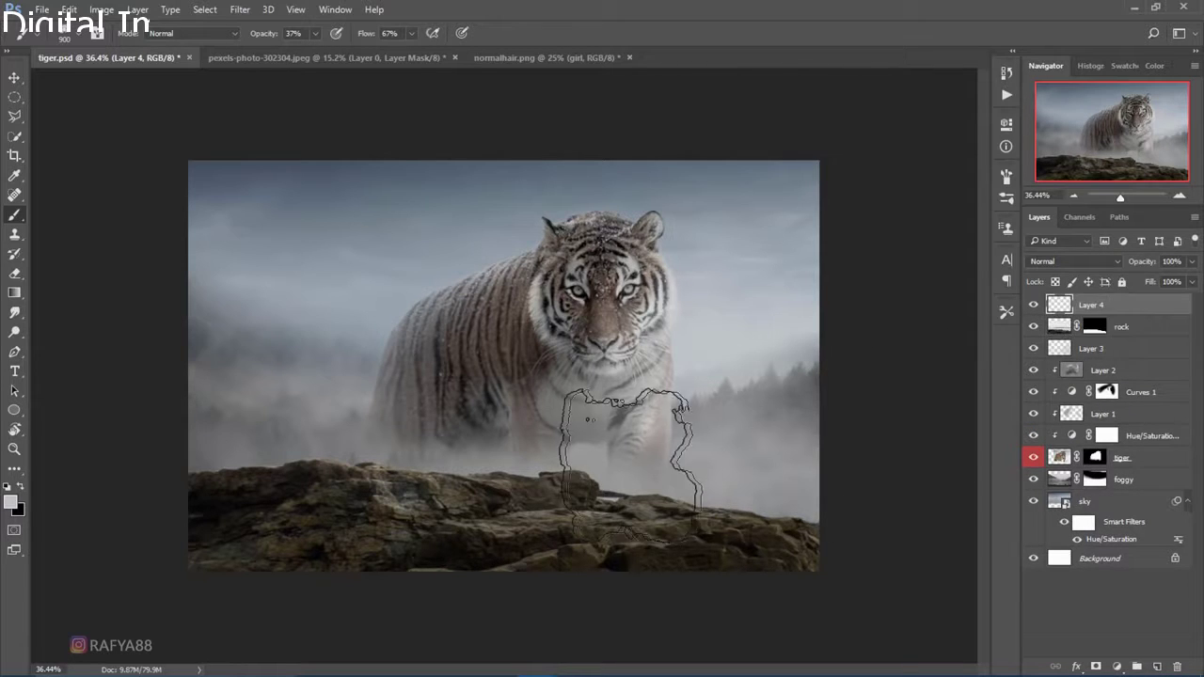
pyautogui.hotkey('ctrl', 'shift', 'alt', 'n')
pyautogui.click(602, 438)
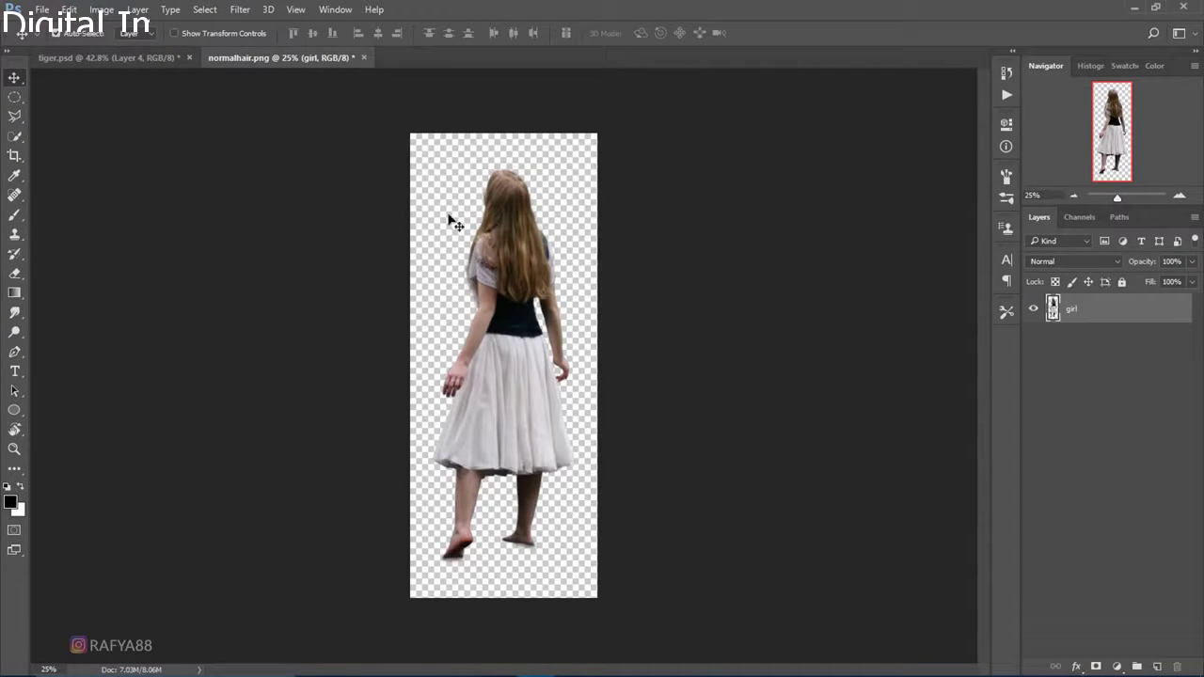
# Bring the girl into the tiger composite, mirror her horizontally, shrink her and place her on the rocks.
pyautogui.moveTo(507, 194)
pyautogui.mouseDown()
pyautogui.moveTo(393, 212)
pyautogui.moveTo(617, 345)
pyautogui.mouseUp()
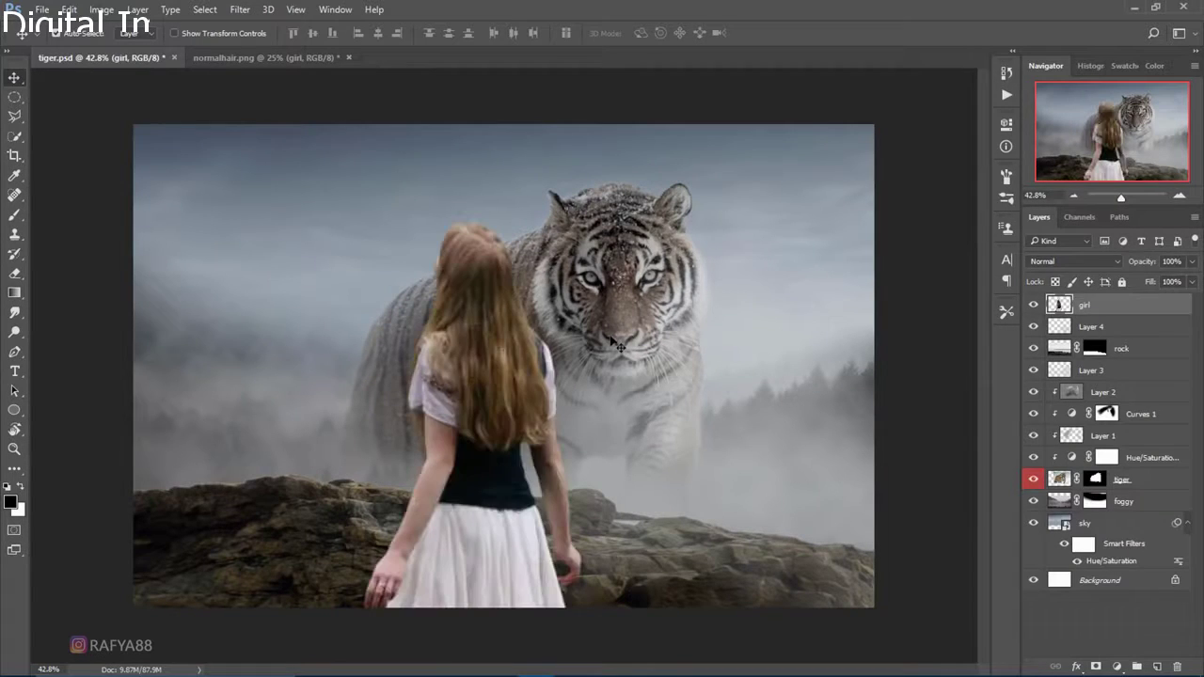
pyautogui.hotkey('ctrl', 't')
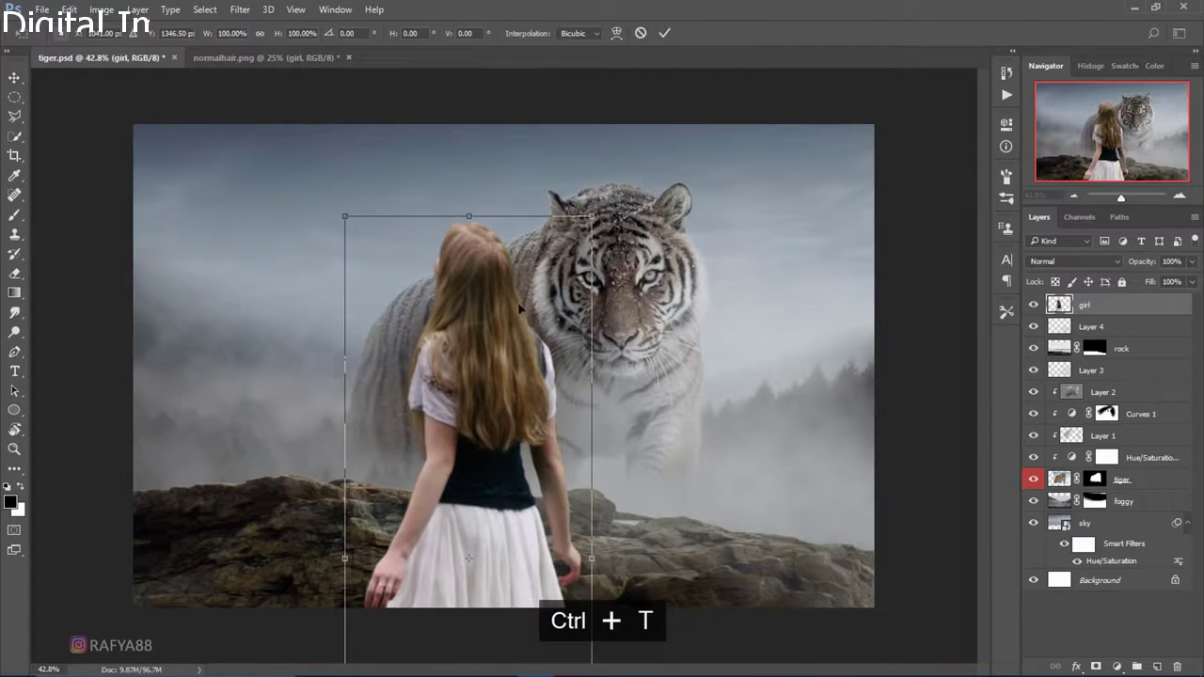
pyautogui.rightClick(520, 309)
pyautogui.click(616, 541)
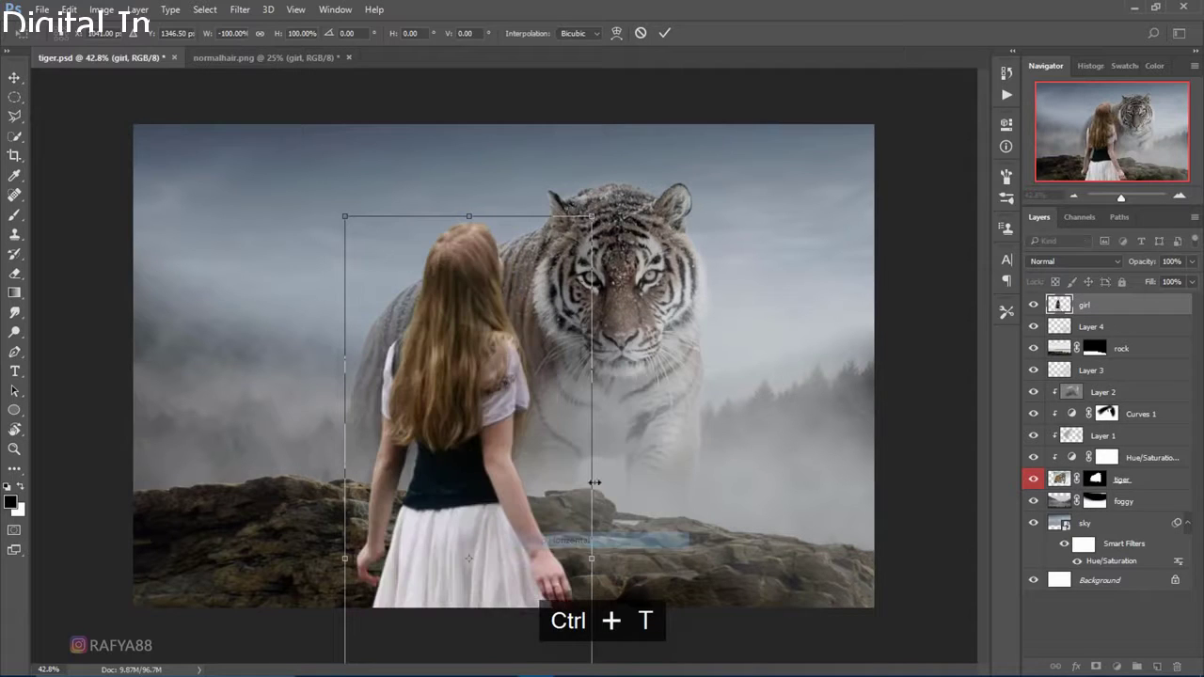
pyautogui.moveTo(590, 216); pyautogui.dragTo(533, 378)
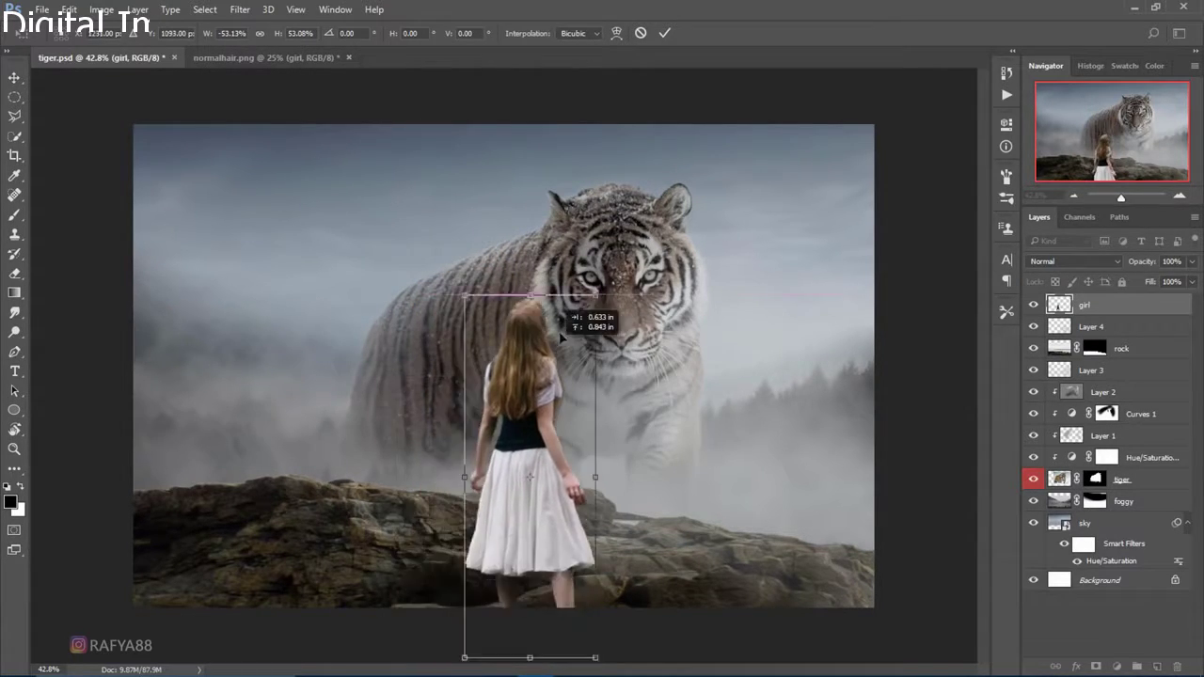
pyautogui.moveTo(490, 435); pyautogui.dragTo(566, 292)
pyautogui.click(665, 33)
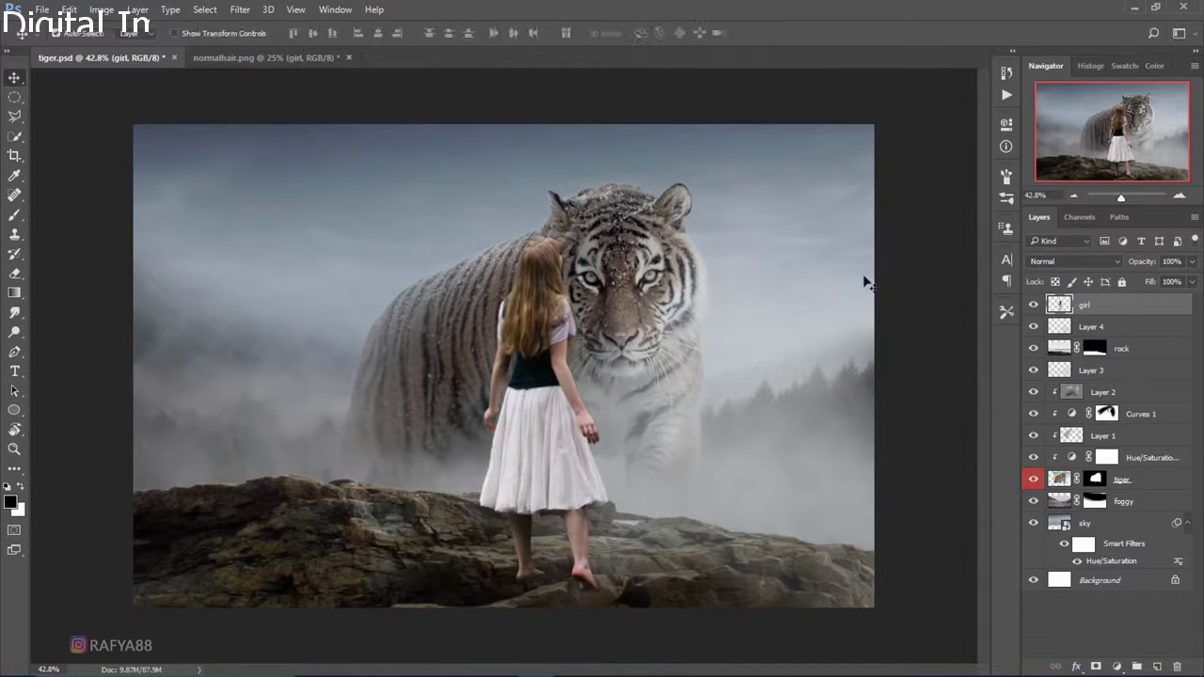
# Convert the girl layer to a Smart Object and shrink her to about 28.7% on the ledge.
pyautogui.rightClick(1105, 307)
pyautogui.click(851, 299)
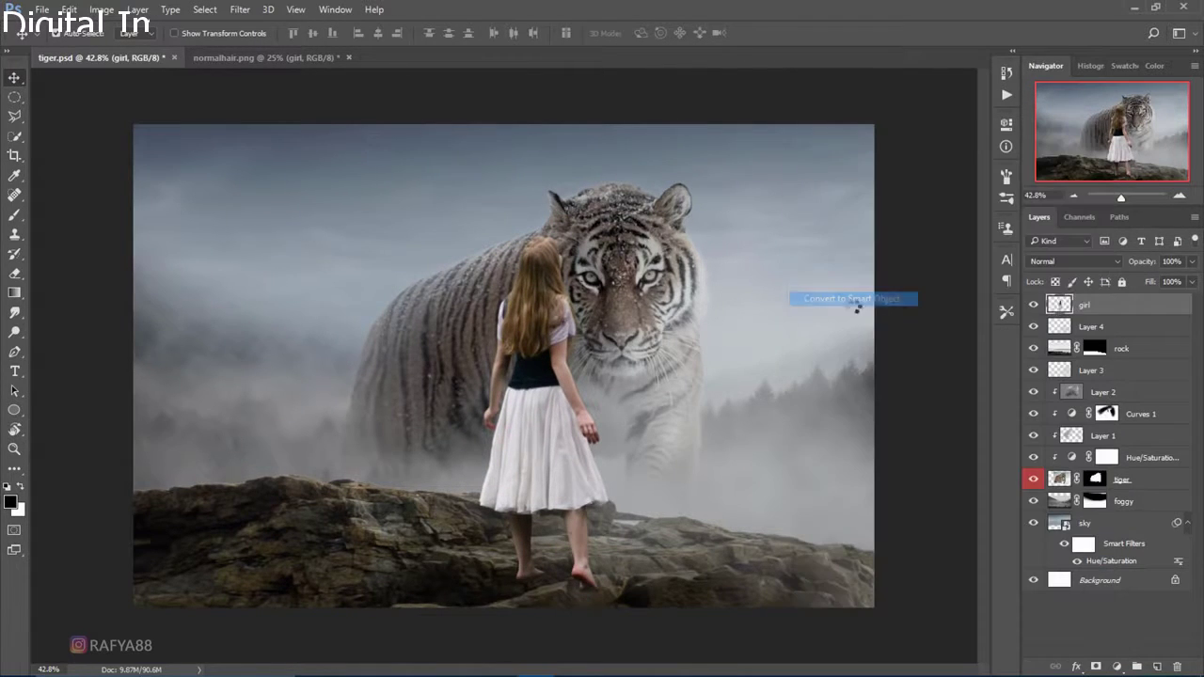
pyautogui.hotkey('ctrl', 't')
pyautogui.moveTo(610, 233)
pyautogui.mouseDown()
pyautogui.moveTo(562, 363)
pyautogui.moveTo(496, 481)
pyautogui.mouseUp()
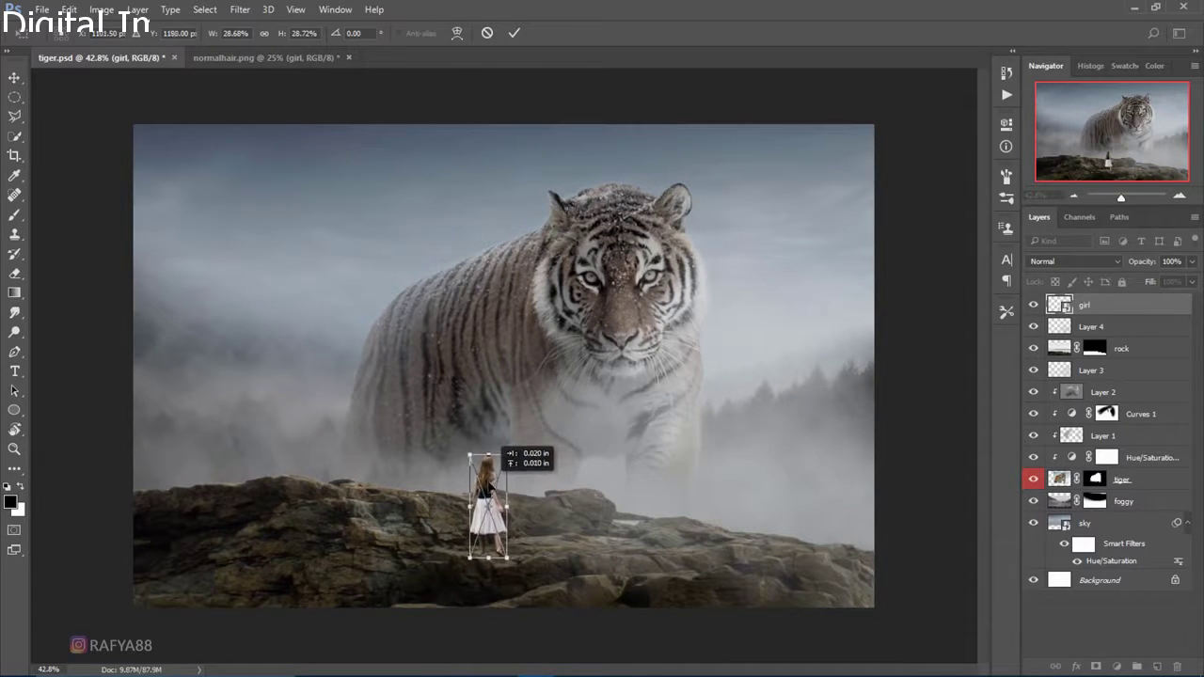
pyautogui.moveTo(493, 486); pyautogui.dragTo(489, 481)
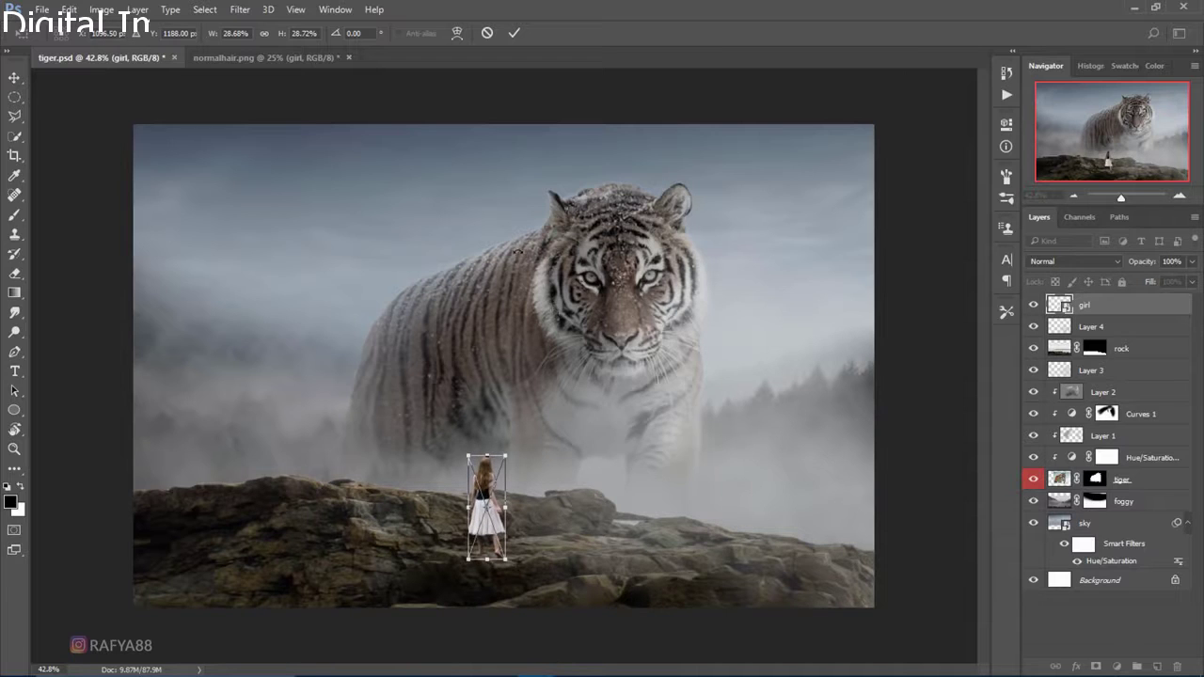
pyautogui.click(513, 33)
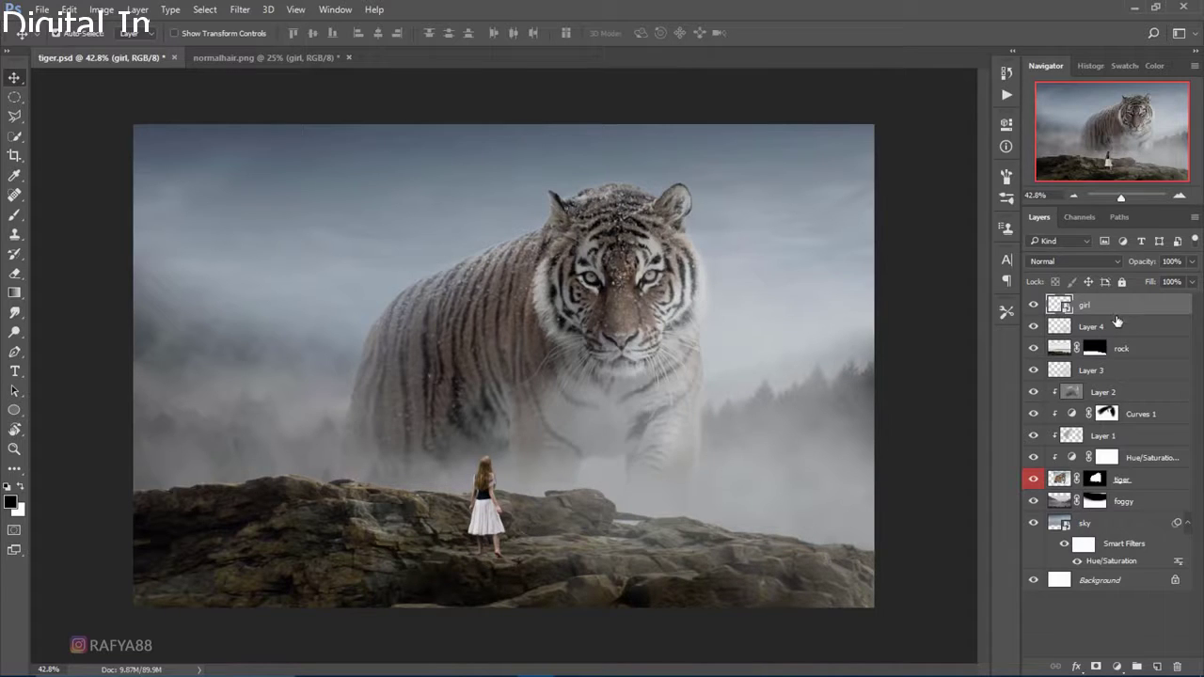
# Add a Curves 2 adjustment clipped to the girl layer, lowering its highlight output to 157.
pyautogui.click(1115, 666)
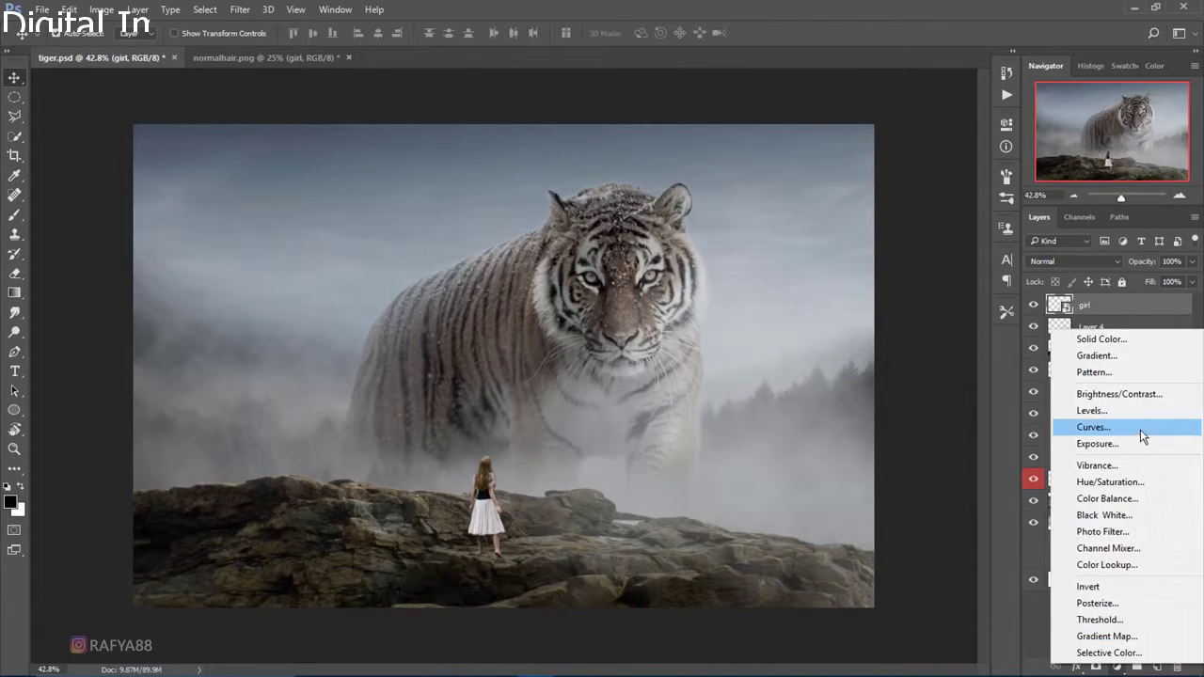
pyautogui.click(1140, 429)
pyautogui.click(871, 403)
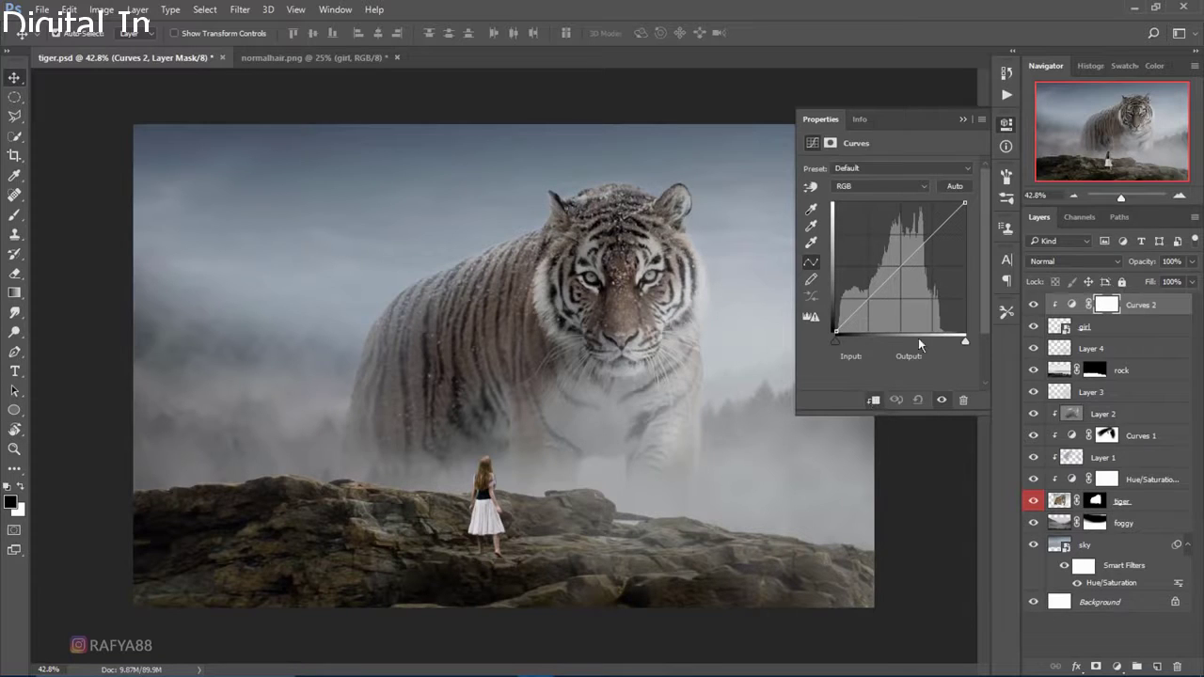
pyautogui.moveTo(964, 204); pyautogui.dragTo(966, 250)
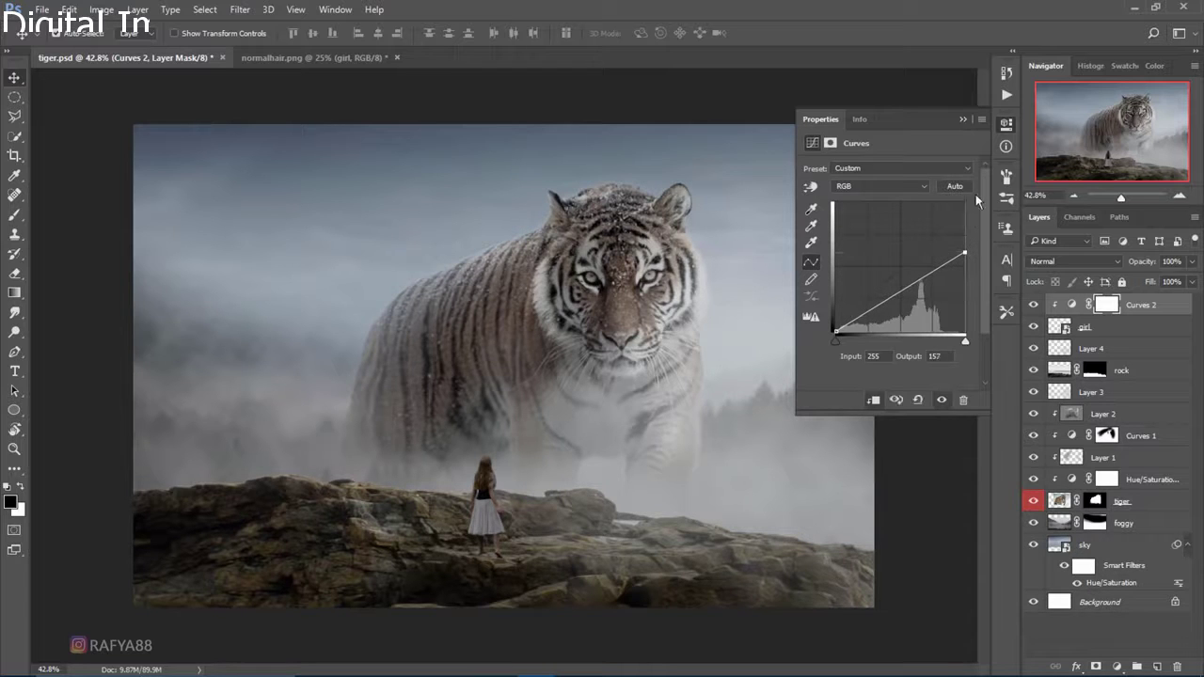
pyautogui.click(963, 119)
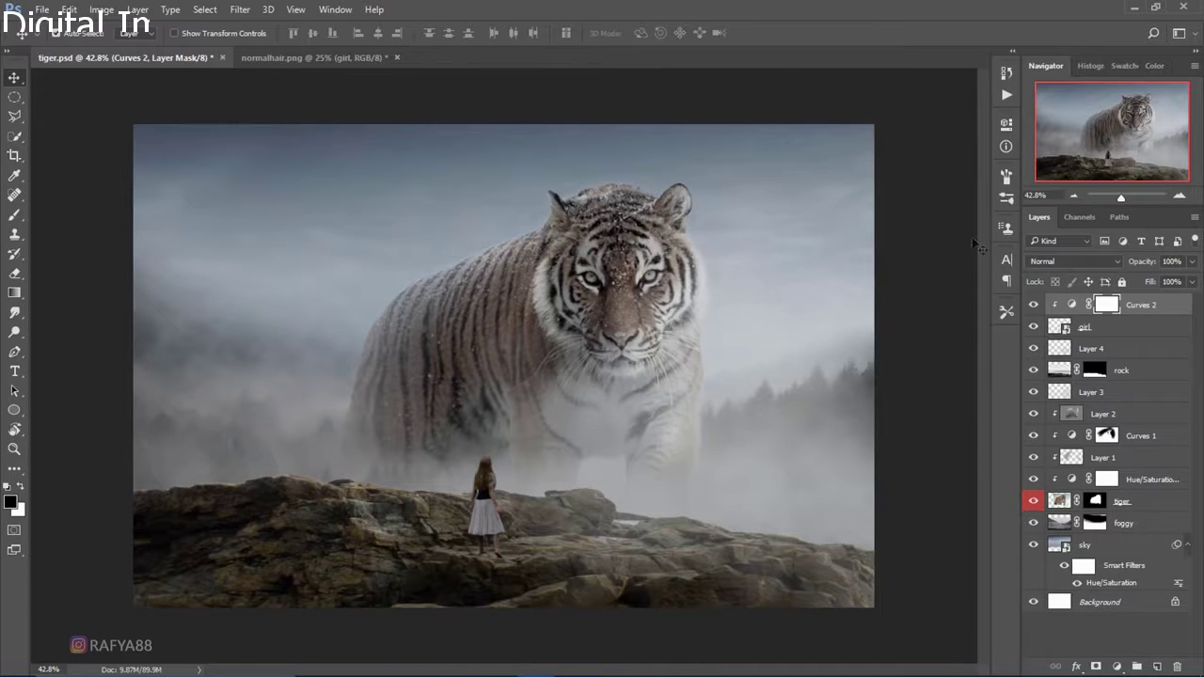
pyautogui.click(1179, 195)
pyautogui.moveTo(662, 477); pyautogui.dragTo(716, 216)
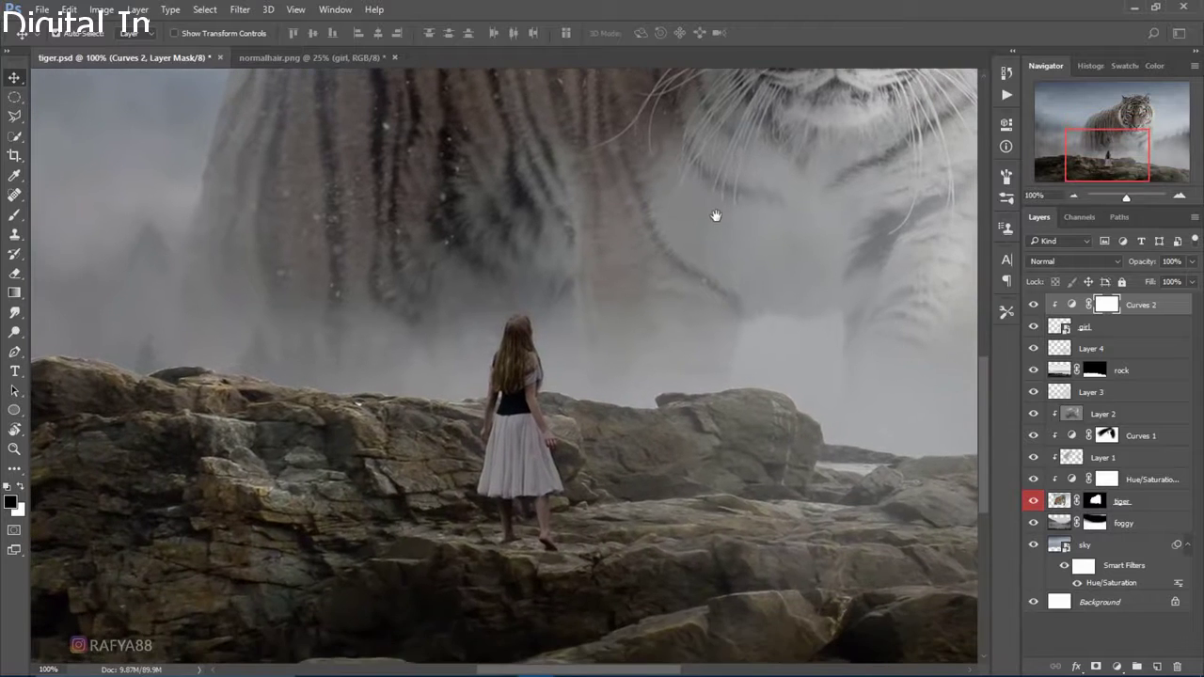
# With a small soft round brush, paint the Curves 2 mask to brighten the girl's head.
pyautogui.click(14, 214)
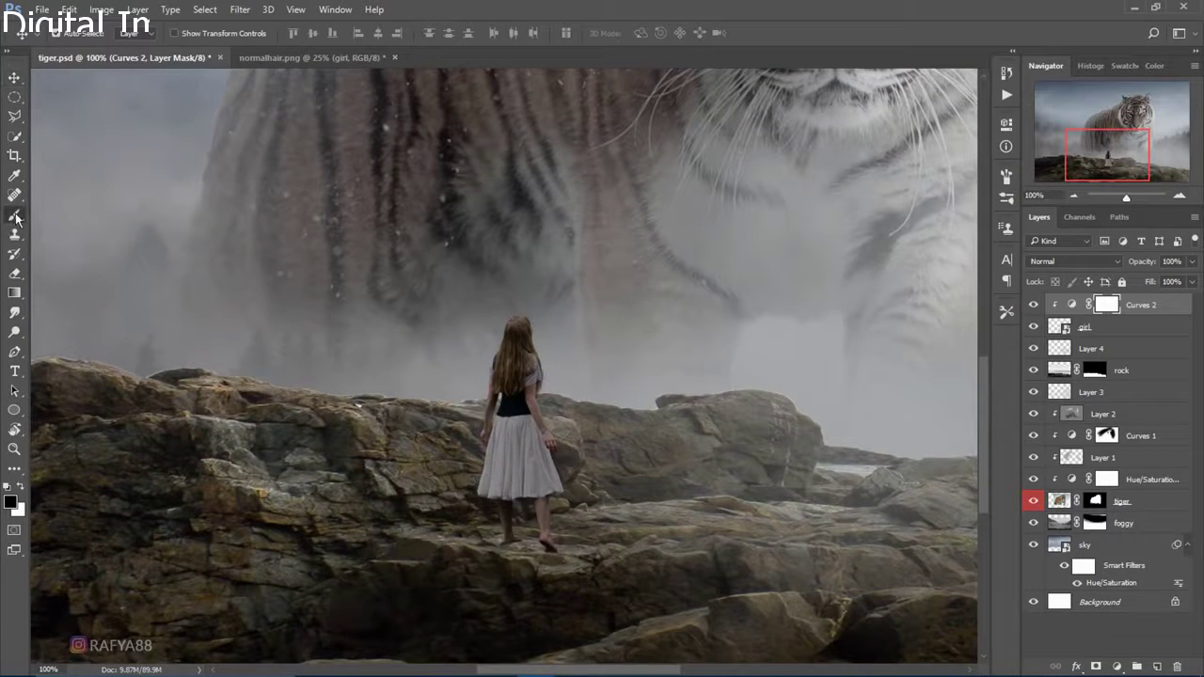
pyautogui.rightClick(439, 323)
pyautogui.click(455, 424)
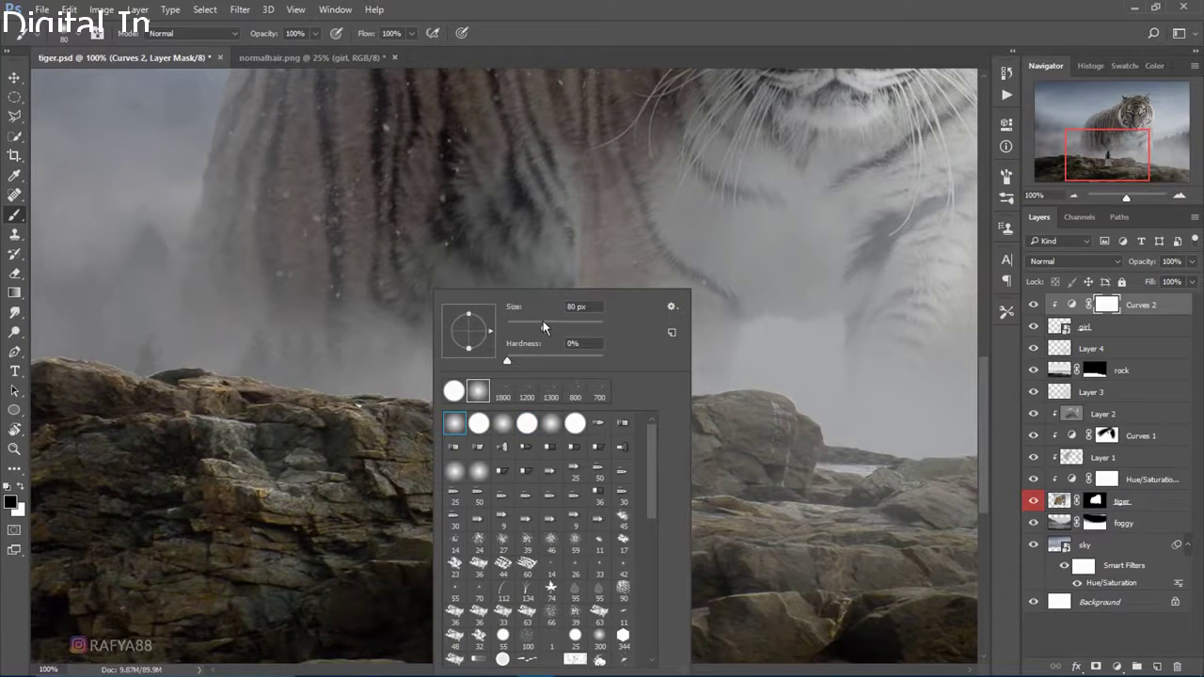
pyautogui.moveTo(542, 327); pyautogui.dragTo(526, 328)
pyautogui.press('Return')
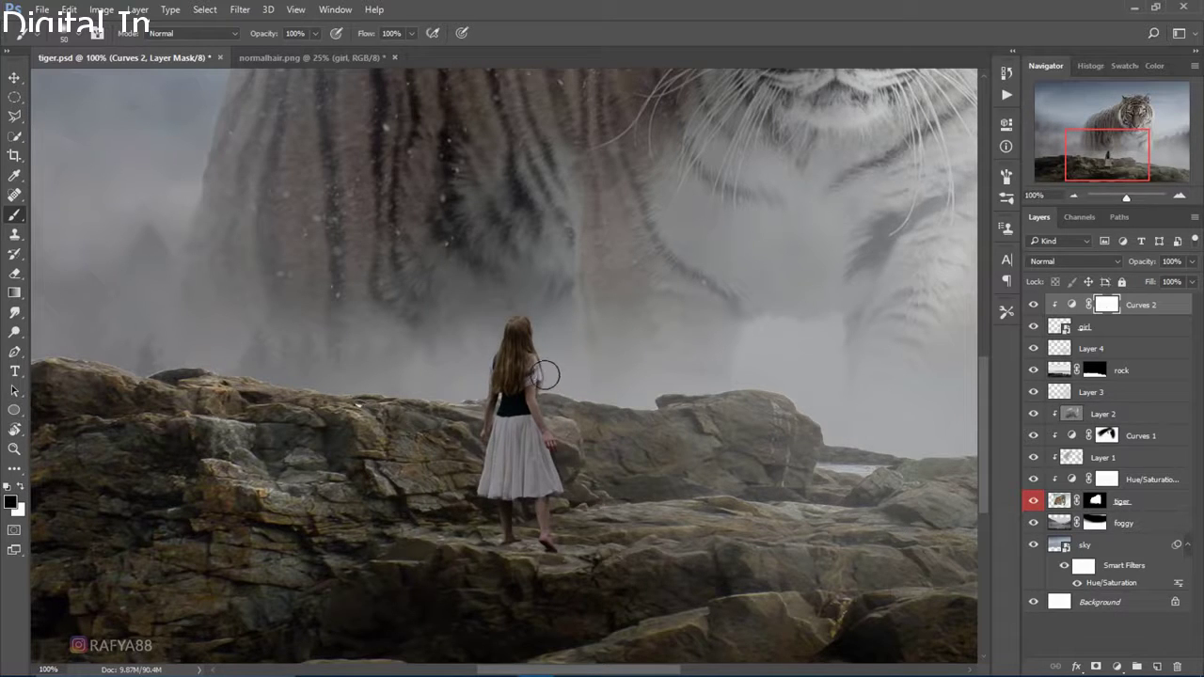
pyautogui.press('[')
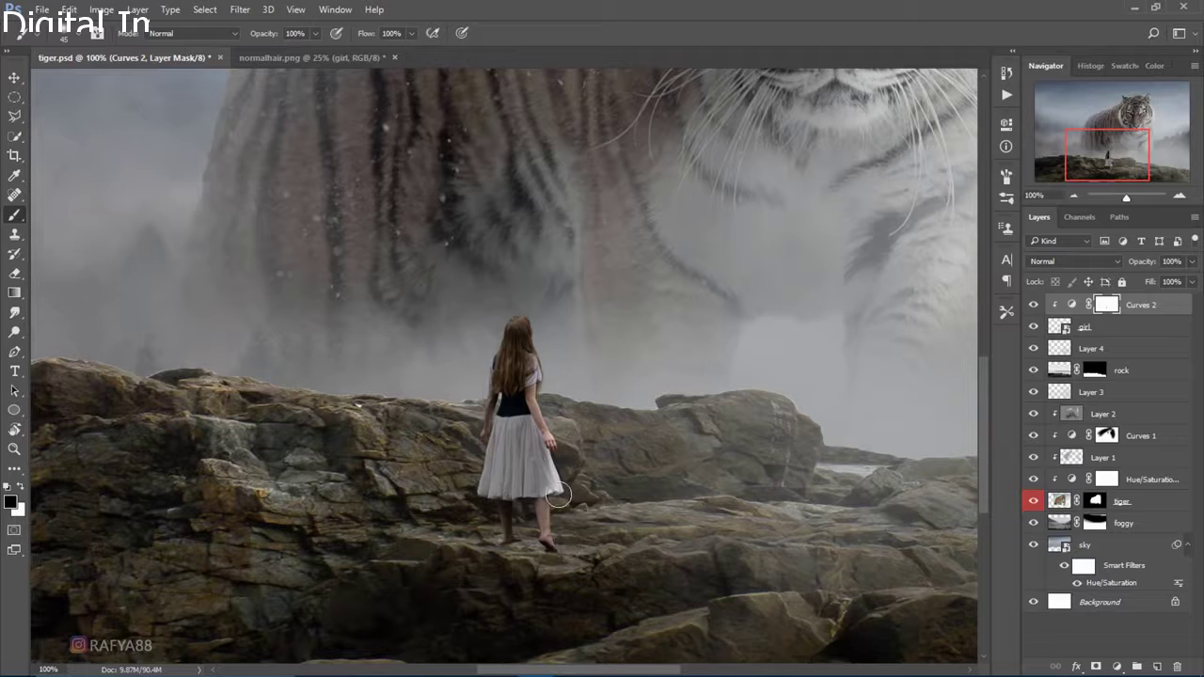
pyautogui.moveTo(537, 314); pyautogui.dragTo(545, 377)
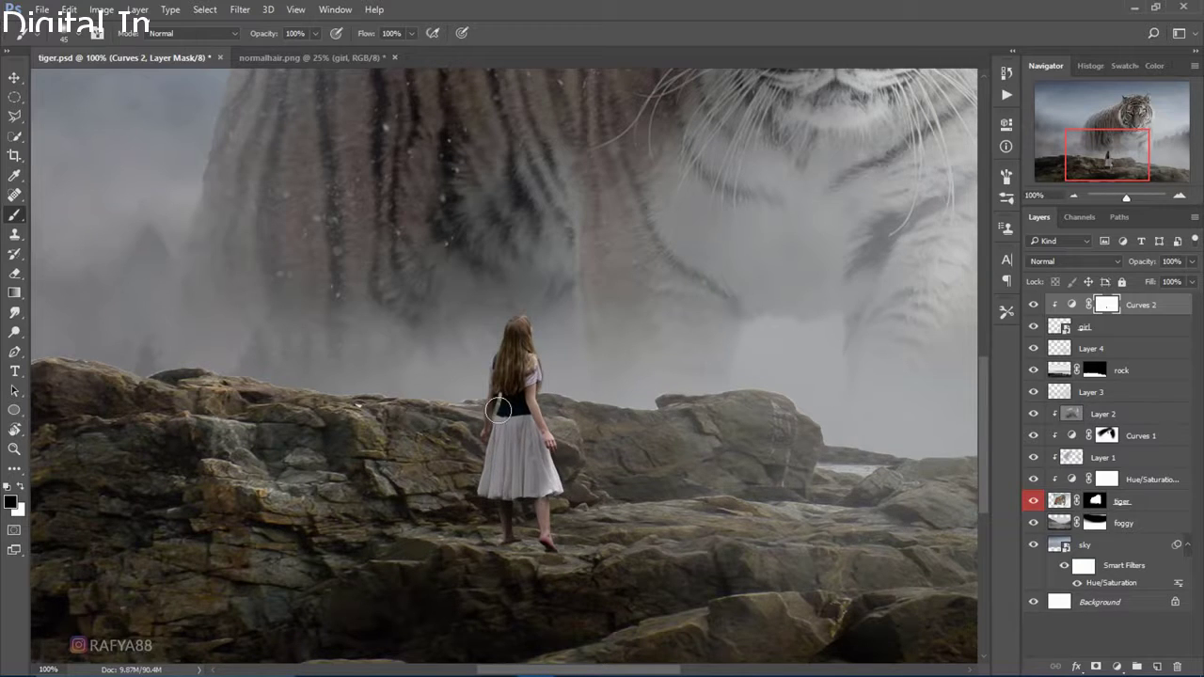
# At 49% opacity and 65% flow, softly brighten the girl's dress and hair, then compare the darkening on and off.
pyautogui.press('[')
pyautogui.press('[')
pyautogui.press('4')
pyautogui.press('9')
pyautogui.hotkey('shift', '6')
pyautogui.hotkey('shift', '5')
pyautogui.press(']')
pyautogui.press(']')
pyautogui.press(']')
pyautogui.moveTo(552, 508); pyautogui.dragTo(532, 356)
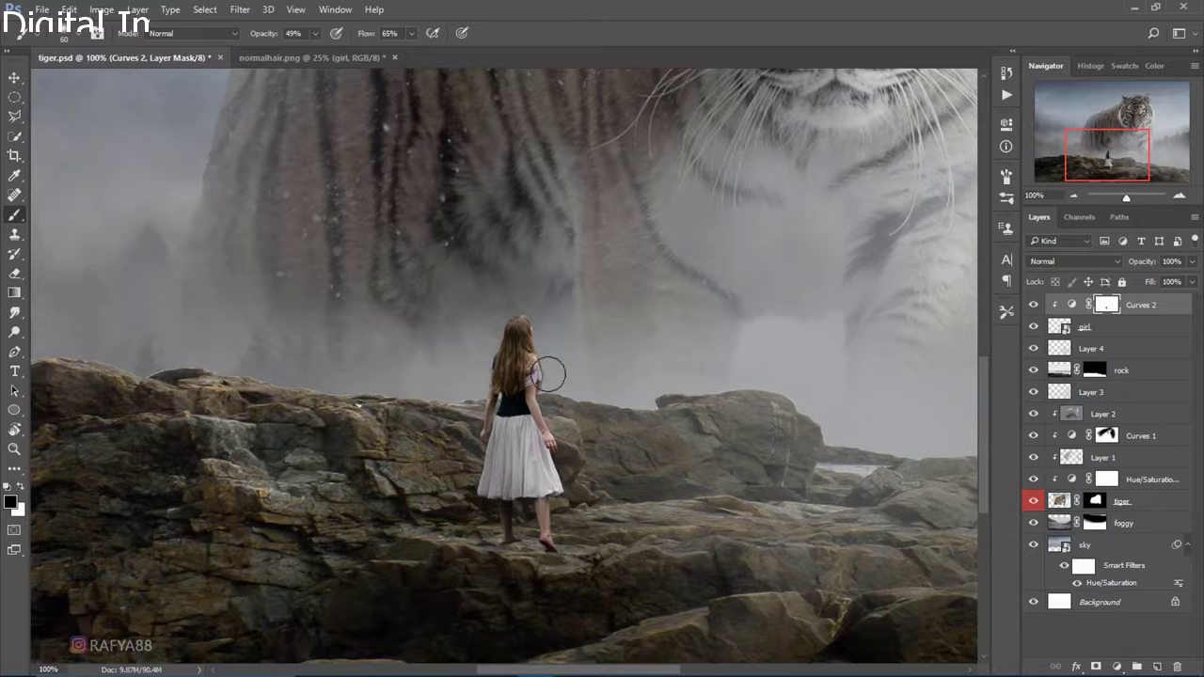
pyautogui.click(1033, 306)
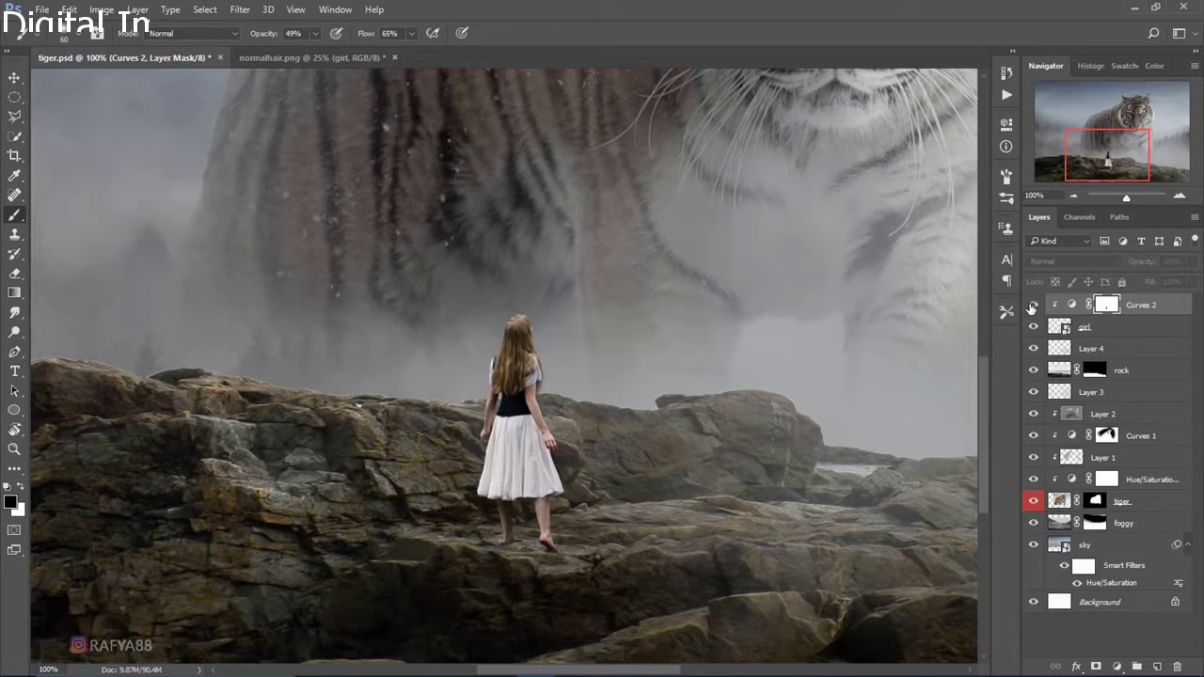
pyautogui.click(1033, 306)
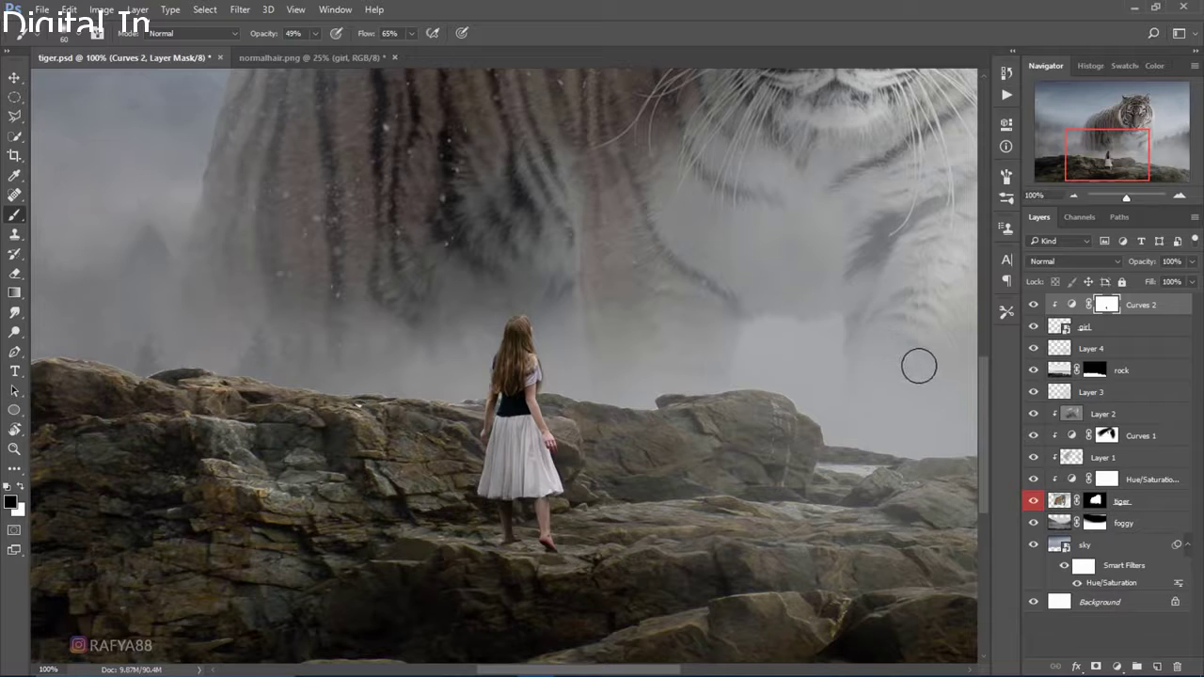
# Add a new layer clipped to the girl, filled with 50% Gray and set to Overlay.
pyautogui.click(1158, 667)
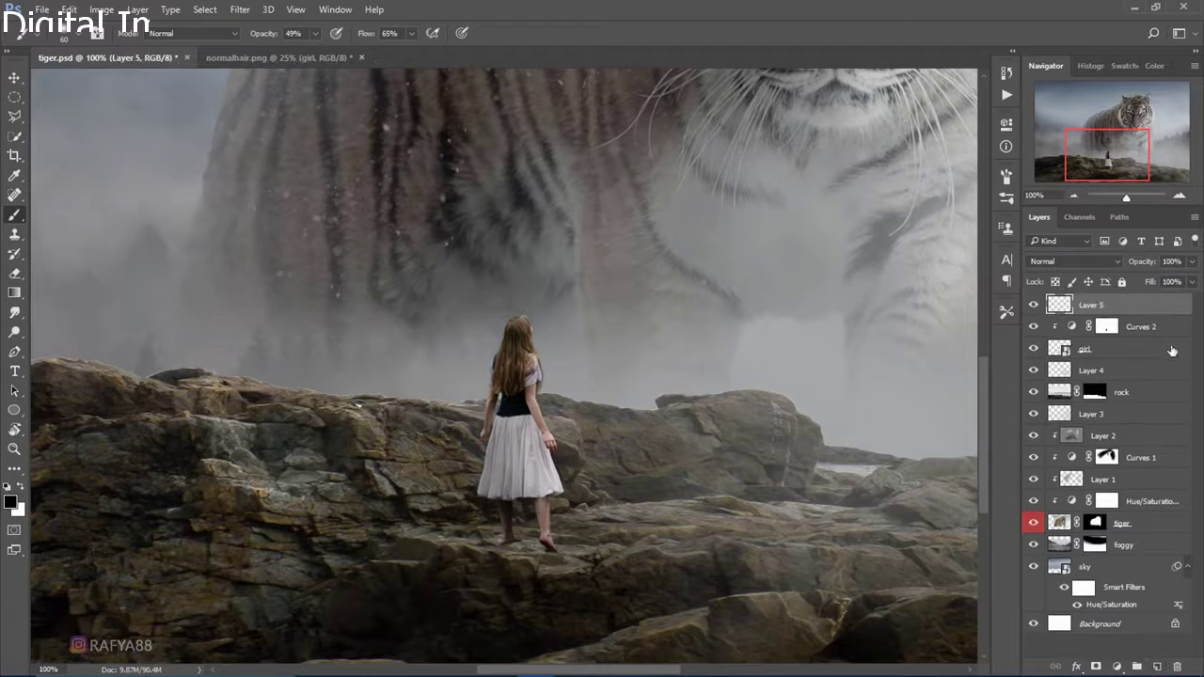
pyautogui.rightClick(1147, 317)
pyautogui.click(903, 384)
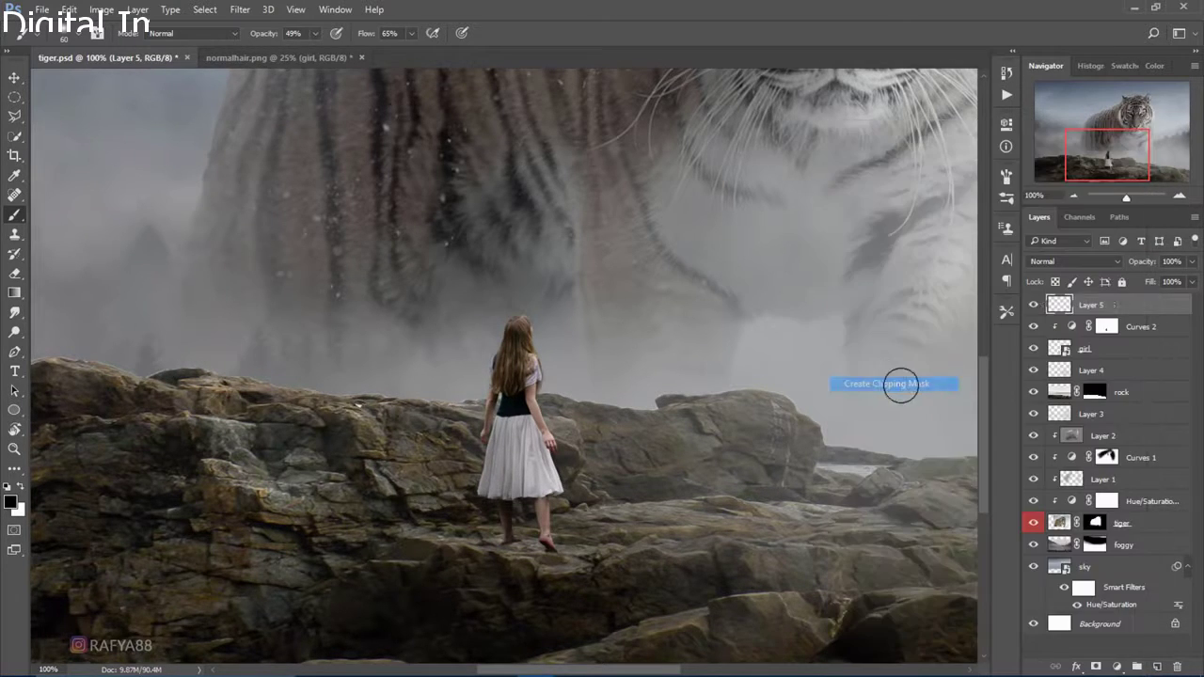
pyautogui.click(68, 9)
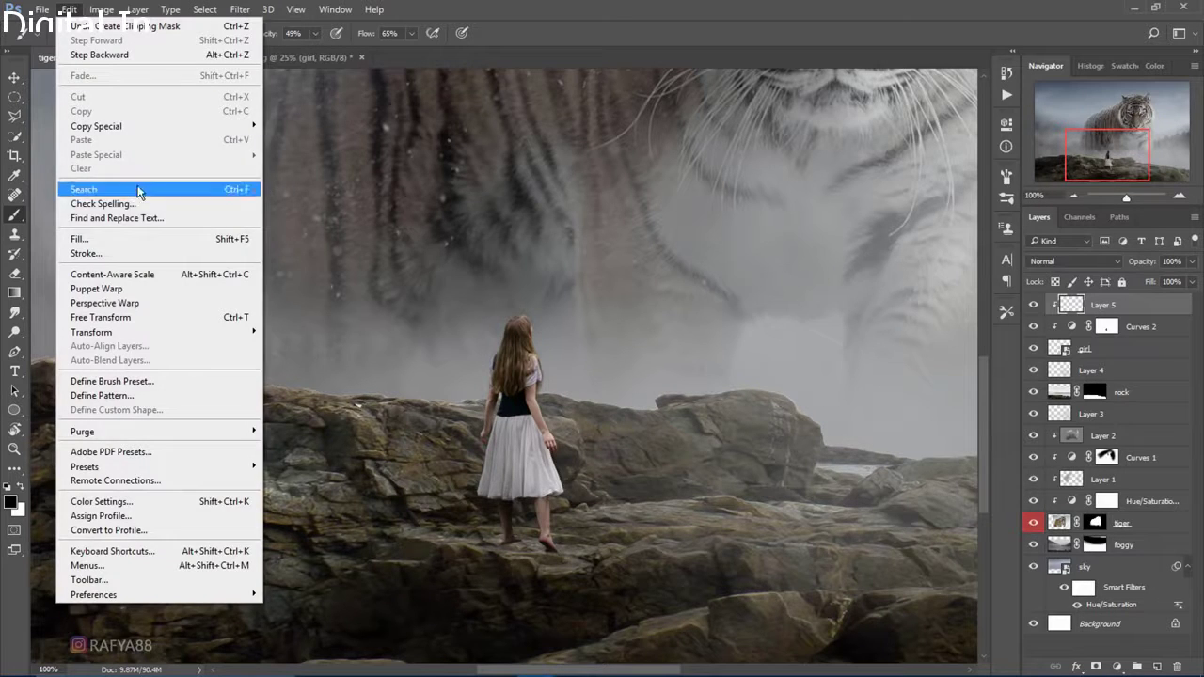
pyautogui.click(144, 241)
pyautogui.click(758, 270)
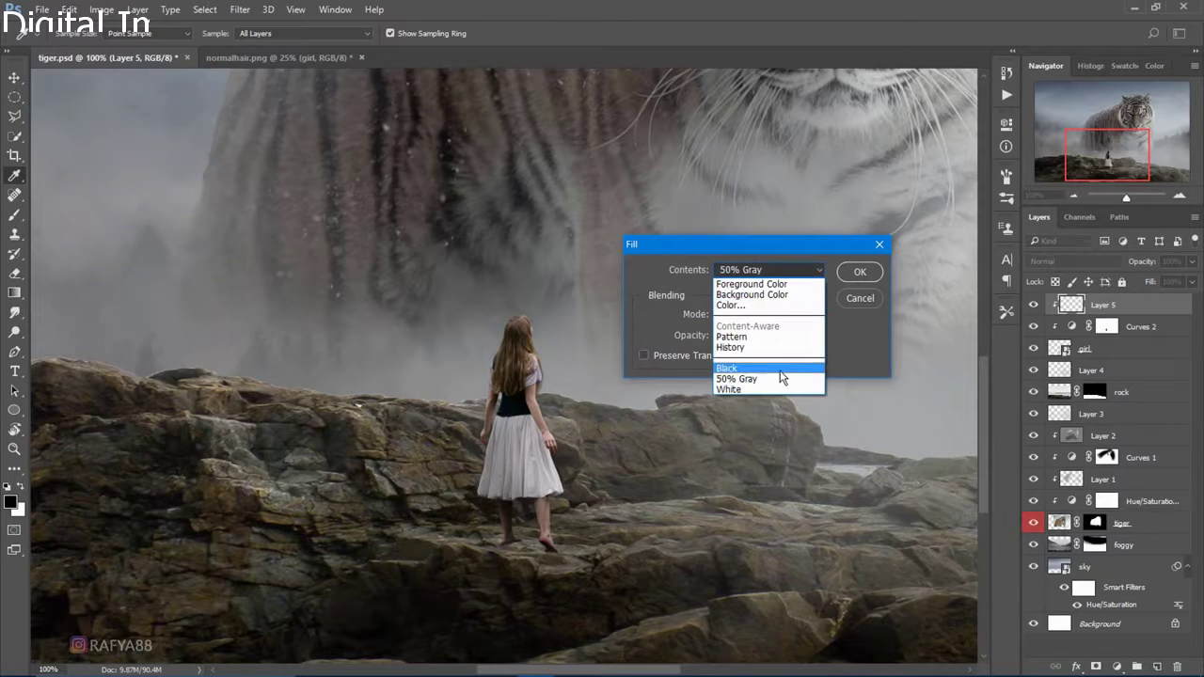
pyautogui.click(777, 379)
pyautogui.click(859, 272)
pyautogui.press('b')
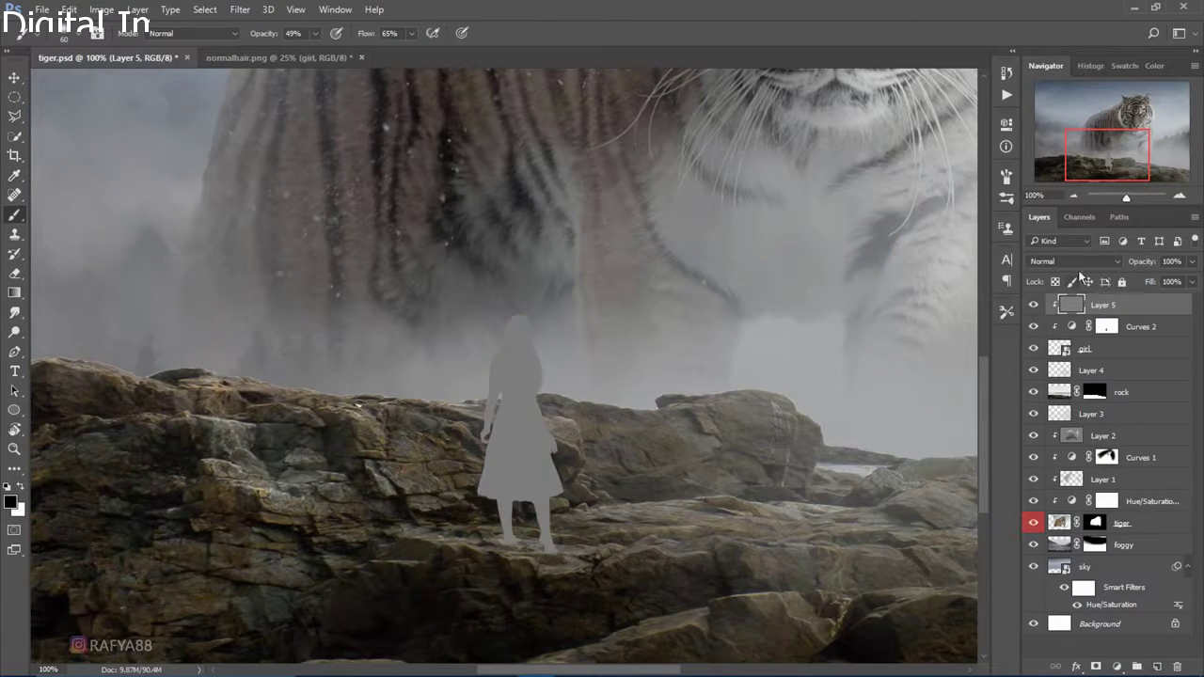
pyautogui.click(1072, 261)
pyautogui.click(1039, 409)
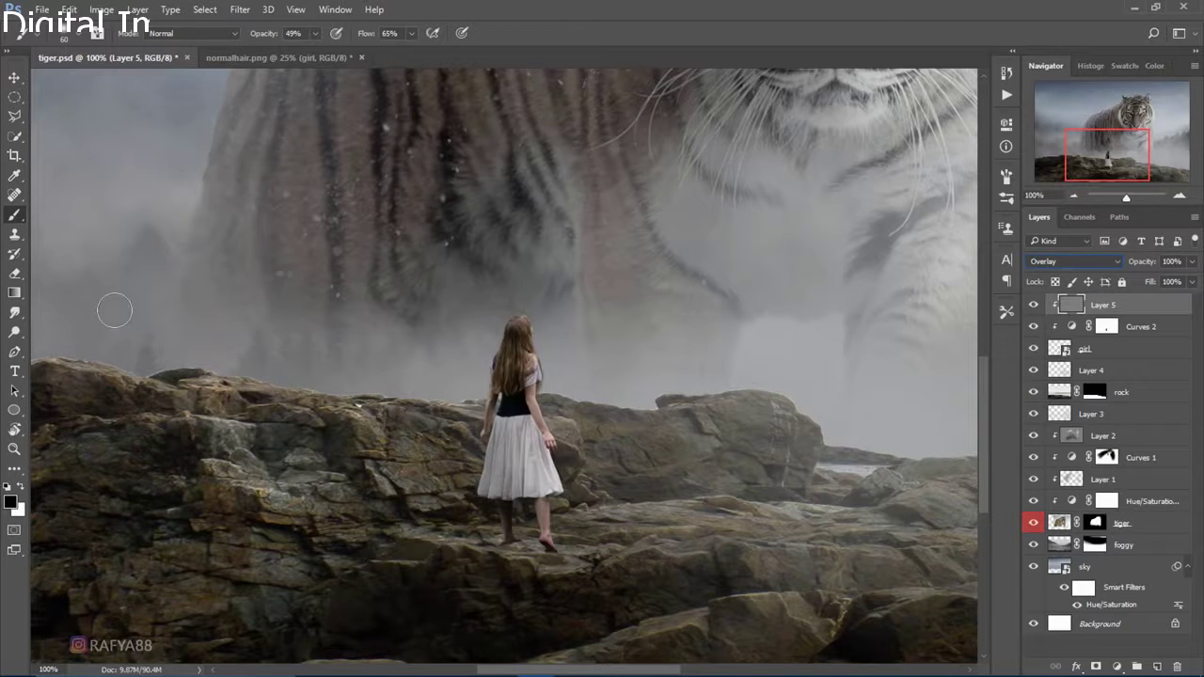
# Burn the girl's waist and bodice, undoing the strokes on her legs and skirt.
pyautogui.click(14, 332)
pyautogui.click(71, 346)
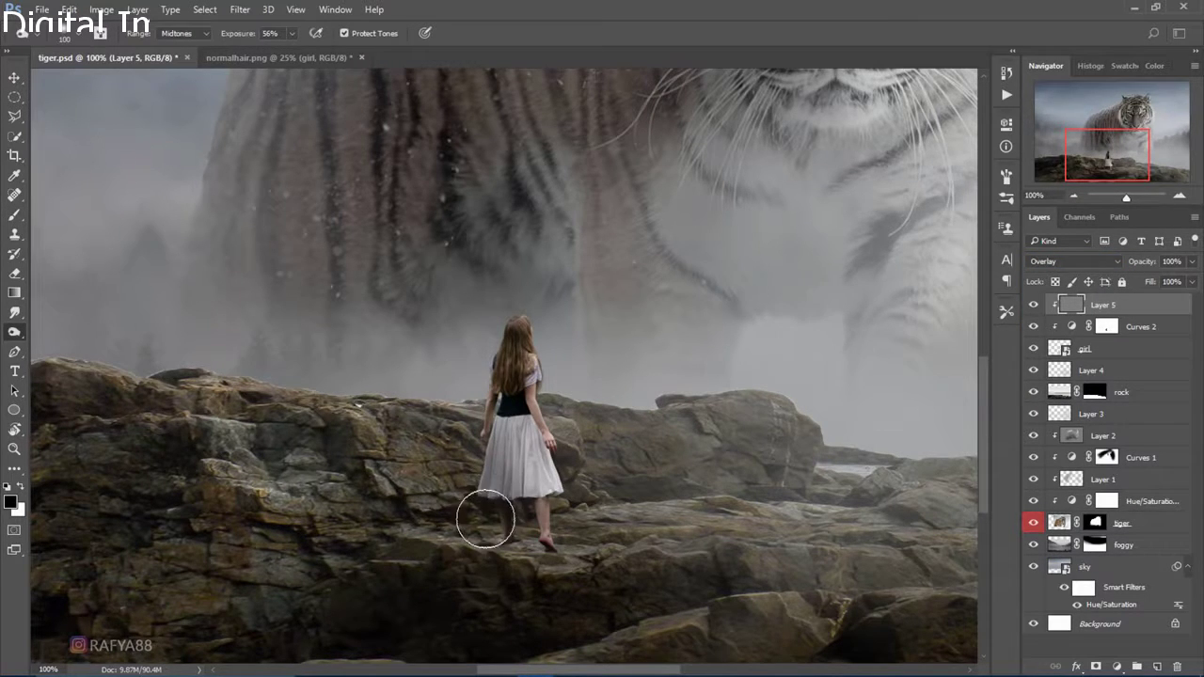
pyautogui.hotkey('ctrl', 'z')
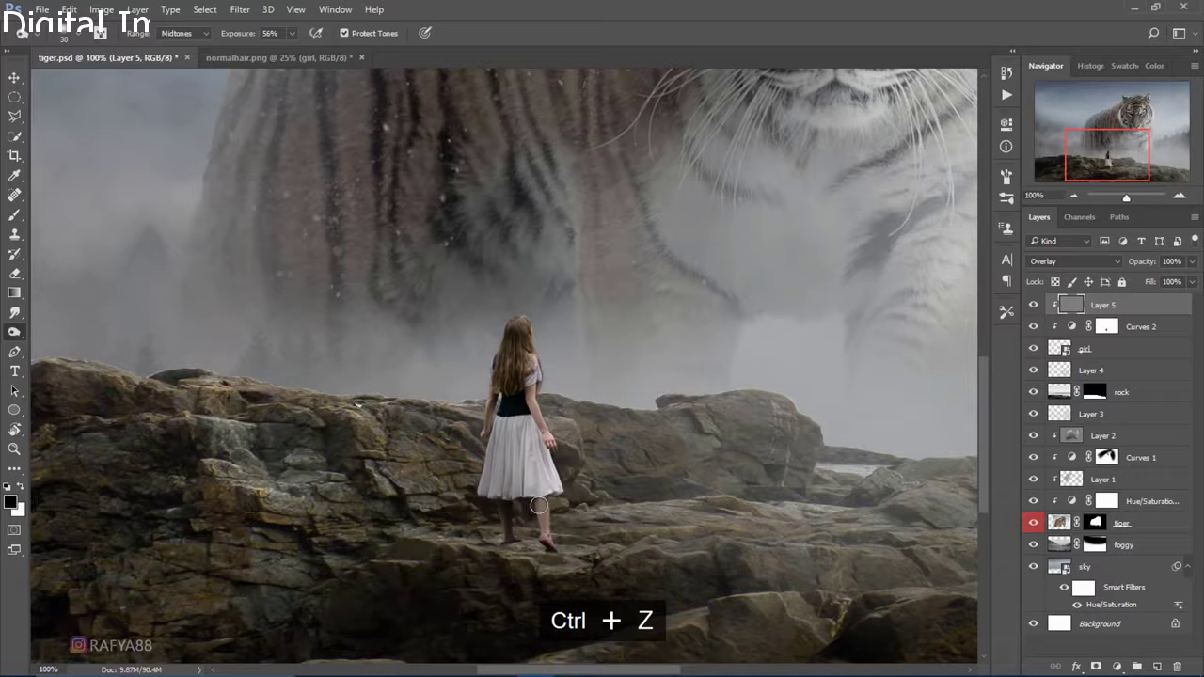
pyautogui.moveTo(535, 509); pyautogui.dragTo(534, 559)
pyautogui.hotkey('ctrl', 'z')
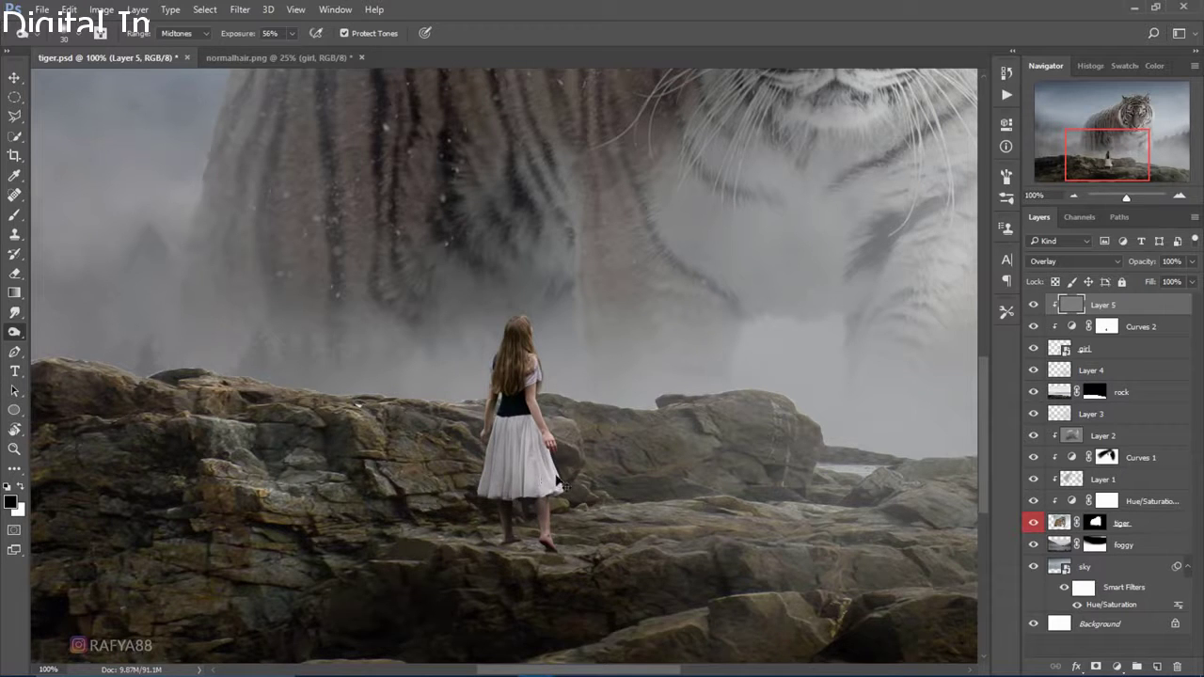
pyautogui.hotkey('ctrl', 'z')
pyautogui.moveTo(508, 404)
pyautogui.mouseDown()
pyautogui.moveTo(523, 408)
pyautogui.moveTo(543, 478)
pyautogui.mouseUp()
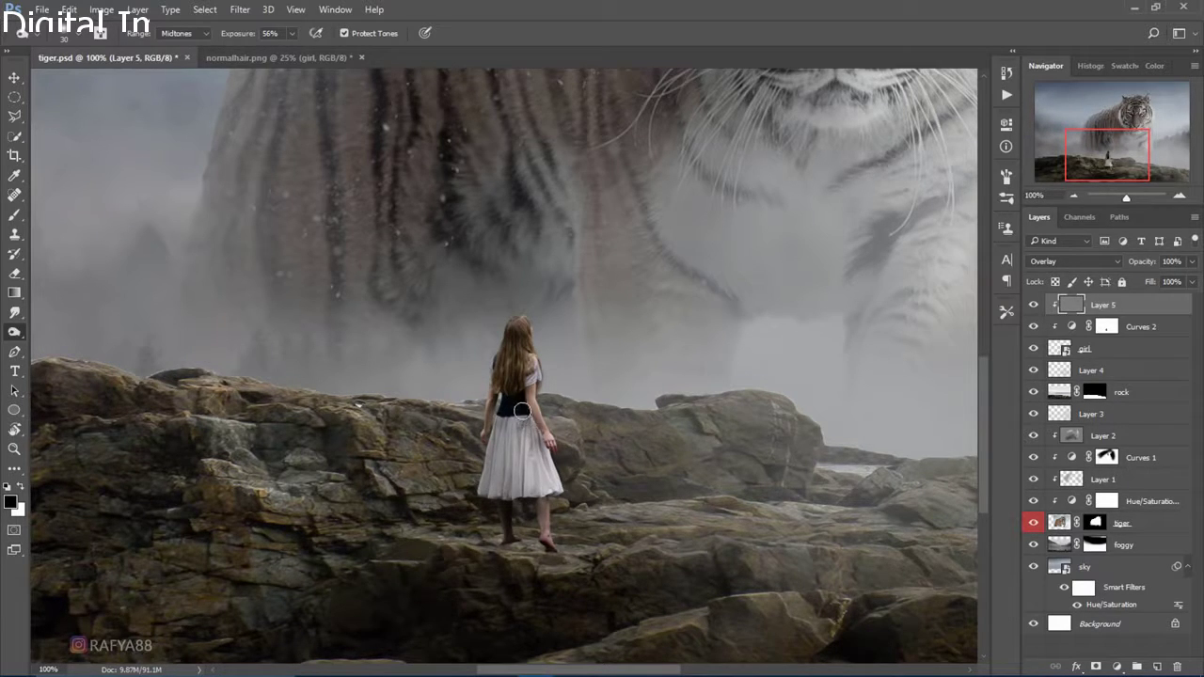
pyautogui.moveTo(526, 423); pyautogui.dragTo(553, 459)
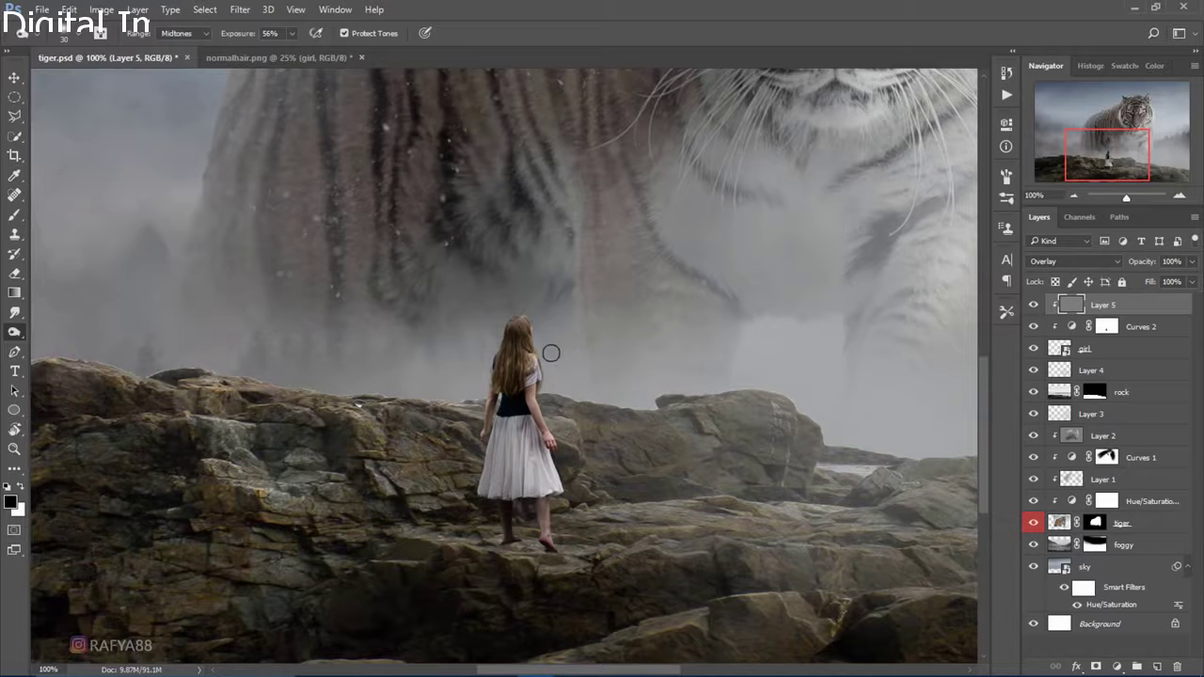
pyautogui.hotkey('ctrl', 'alt', 'z')
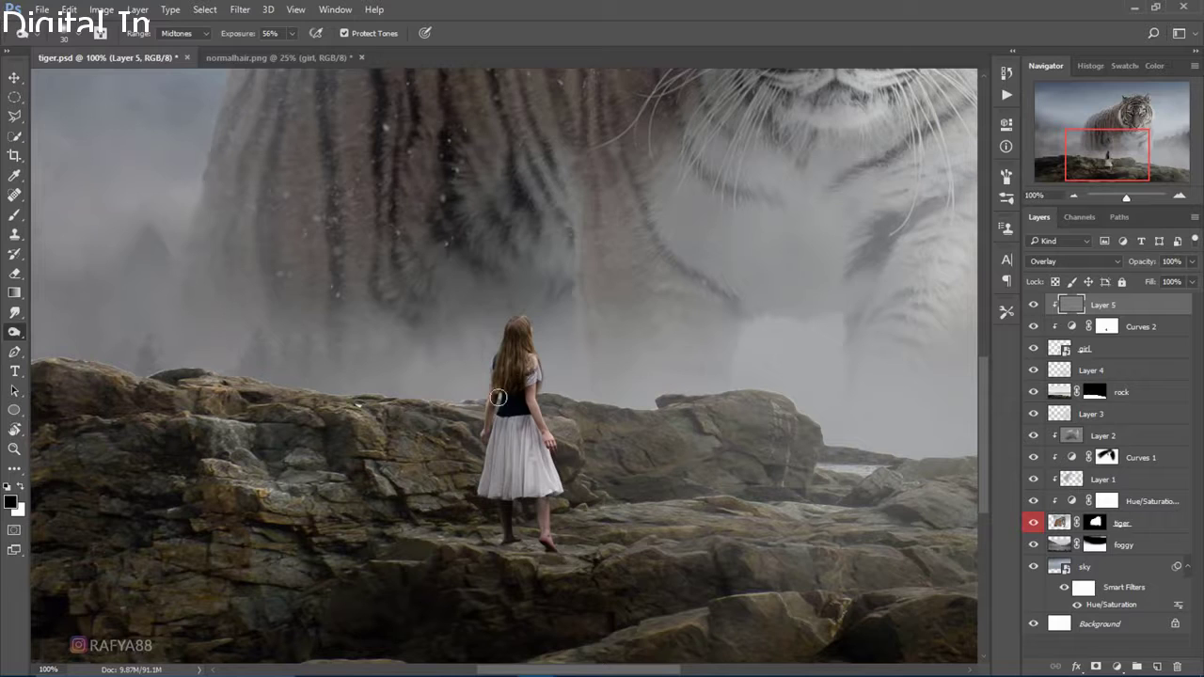
# Dodge the girl's hair, shoulder and arm at 33% exposure, undoing the leg stroke, and compare Layer 5.
pyautogui.rightClick(14, 333)
pyautogui.click(58, 326)
pyautogui.moveTo(537, 339); pyautogui.dragTo(540, 322)
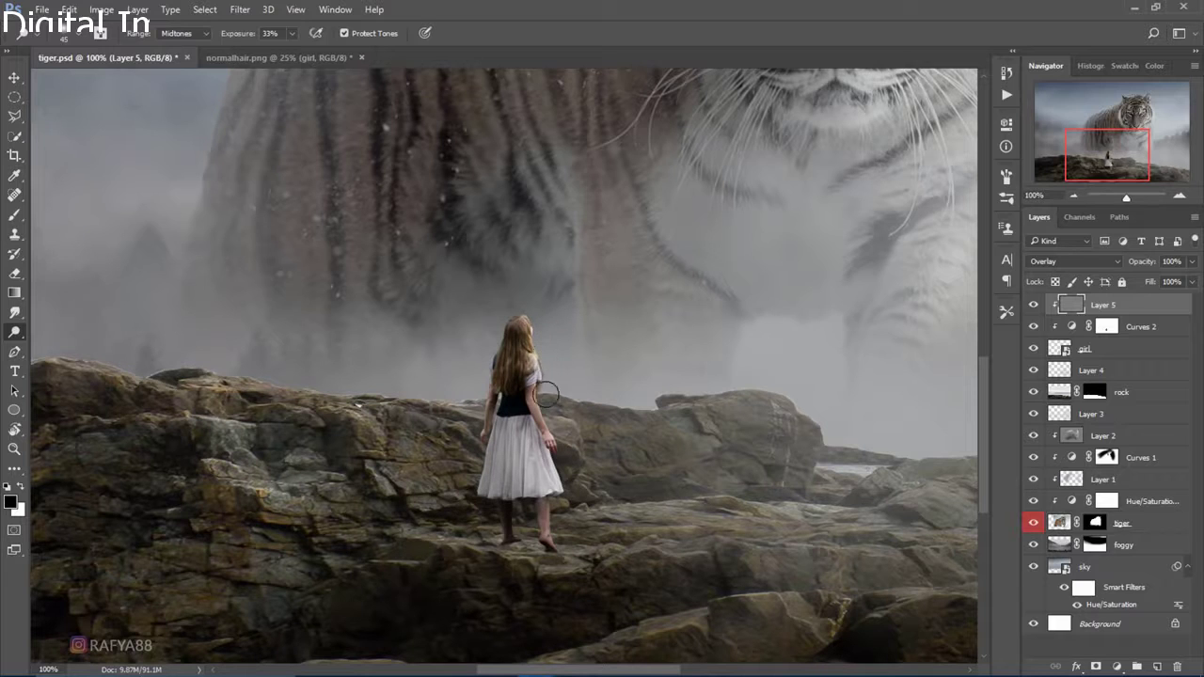
pyautogui.moveTo(548, 367); pyautogui.dragTo(558, 515)
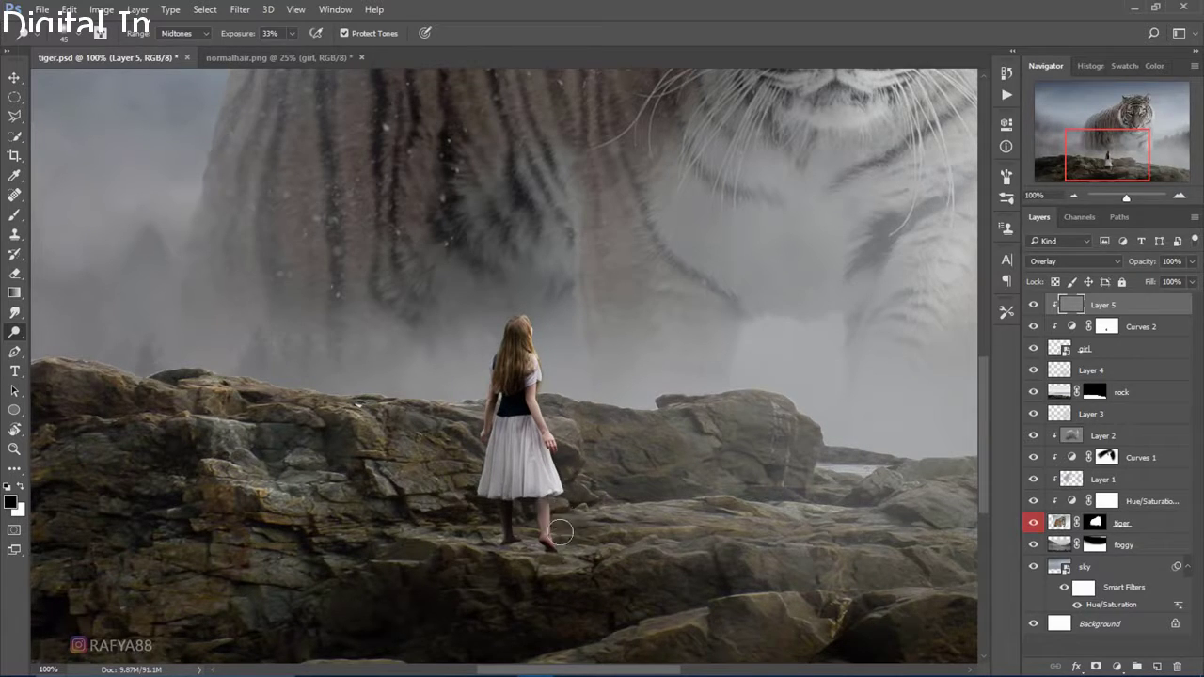
pyautogui.moveTo(555, 508); pyautogui.dragTo(549, 512)
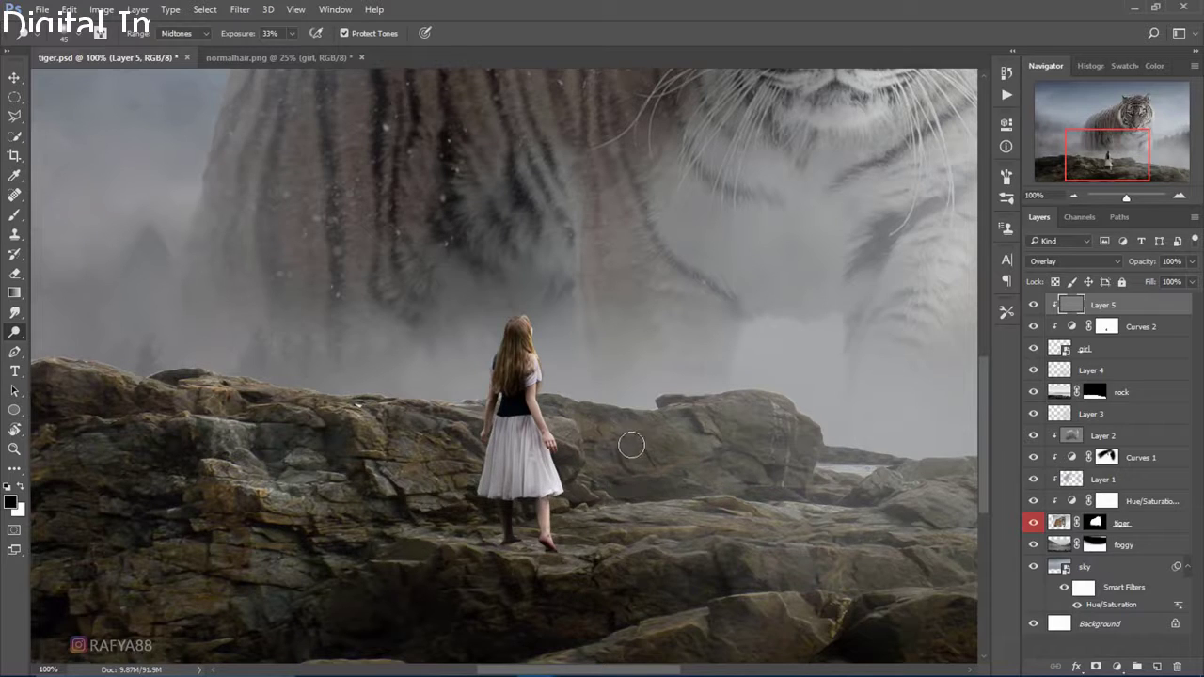
pyautogui.hotkey('ctrl', 'z')
pyautogui.hotkey('ctrl', 'alt', 'z')
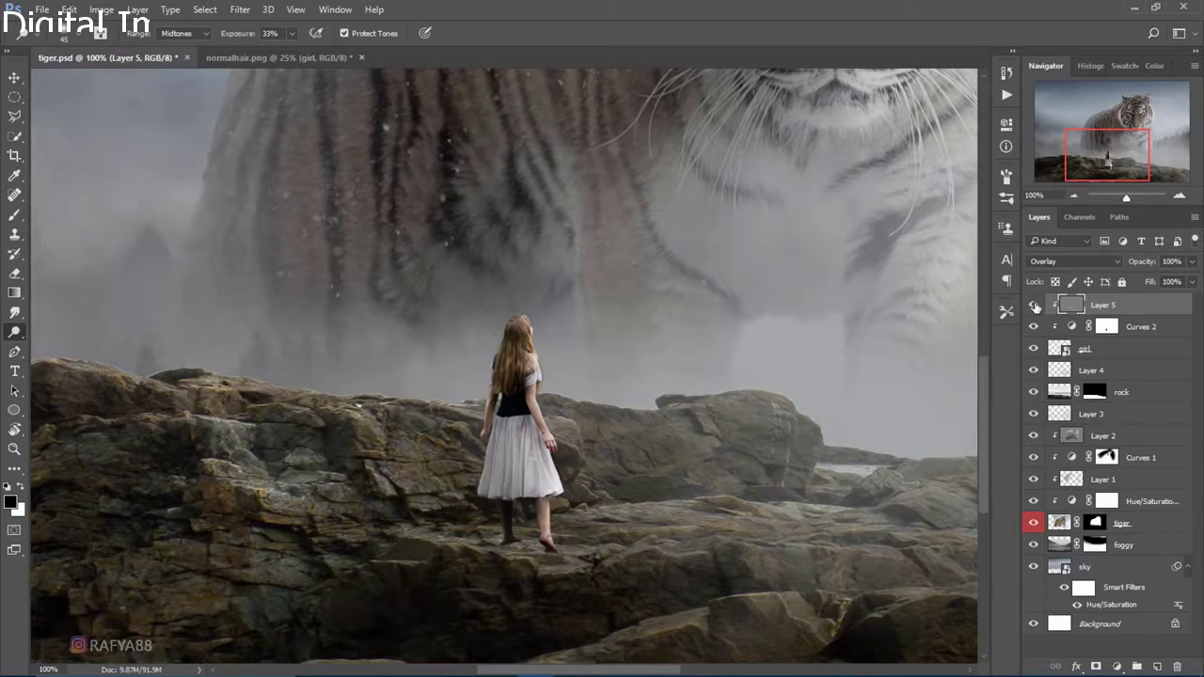
pyautogui.click(1035, 305)
# Colour-code the girl layer orange.
pyautogui.click(1126, 349)
pyautogui.rightClick(1125, 349)
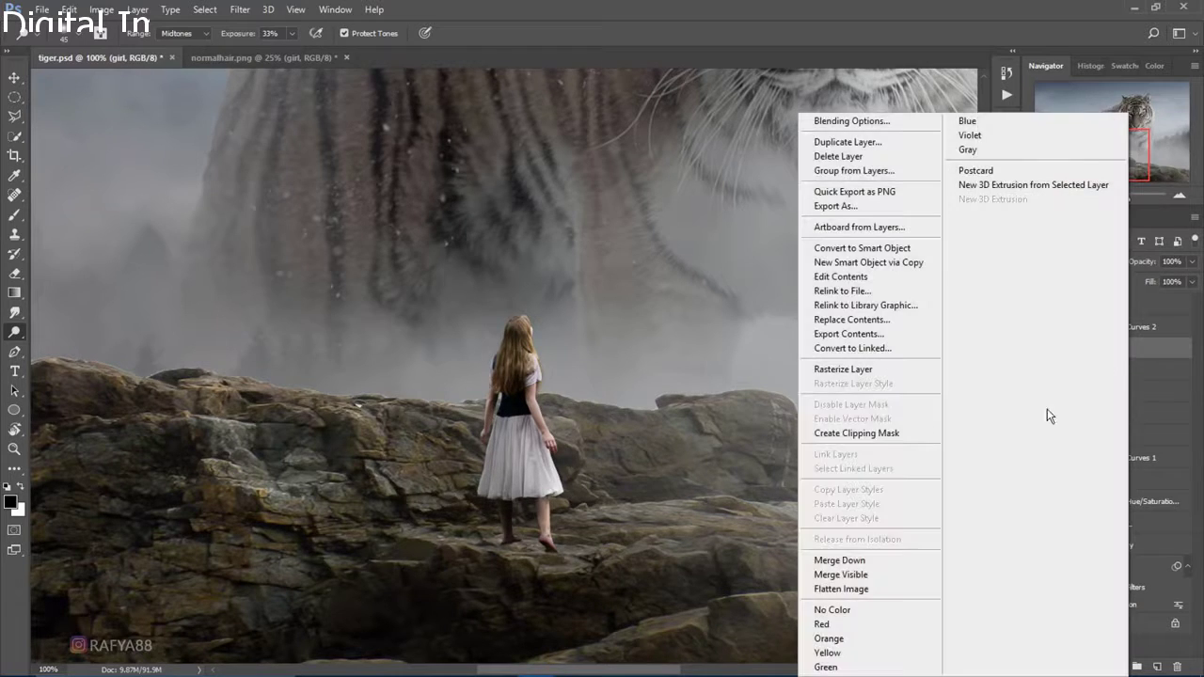
pyautogui.click(846, 638)
# Add a new layer above Layer 4 and paint a small shadow under the girl's feet.
pyautogui.click(1132, 377)
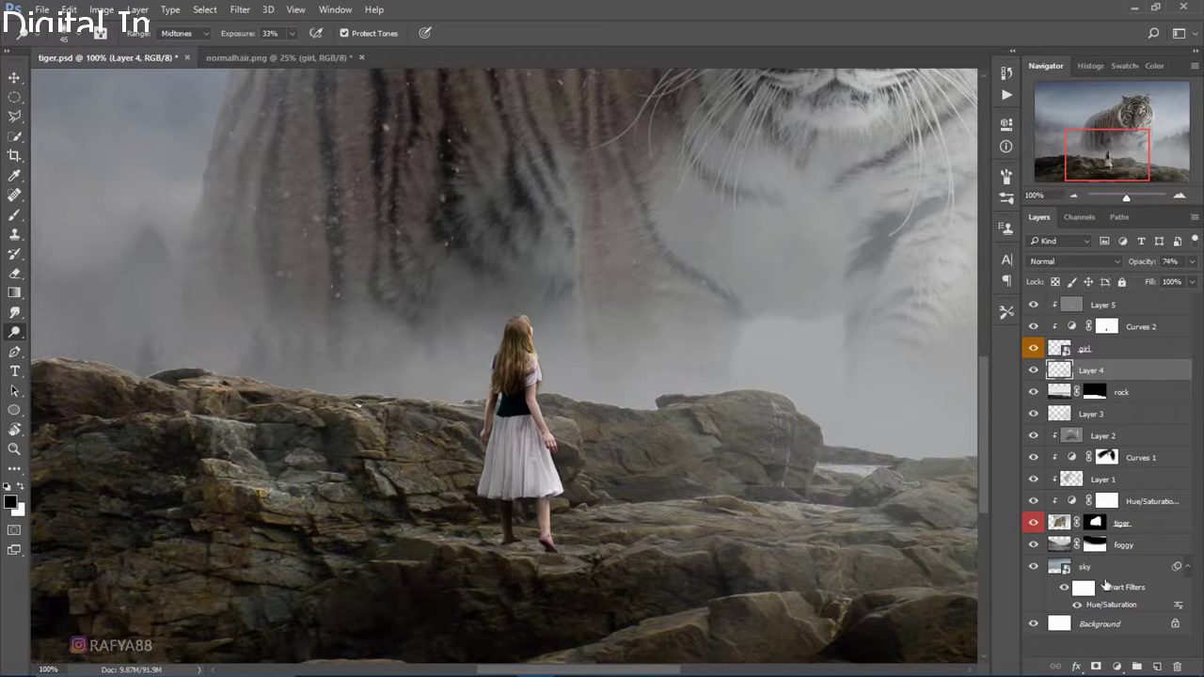
pyautogui.click(1155, 668)
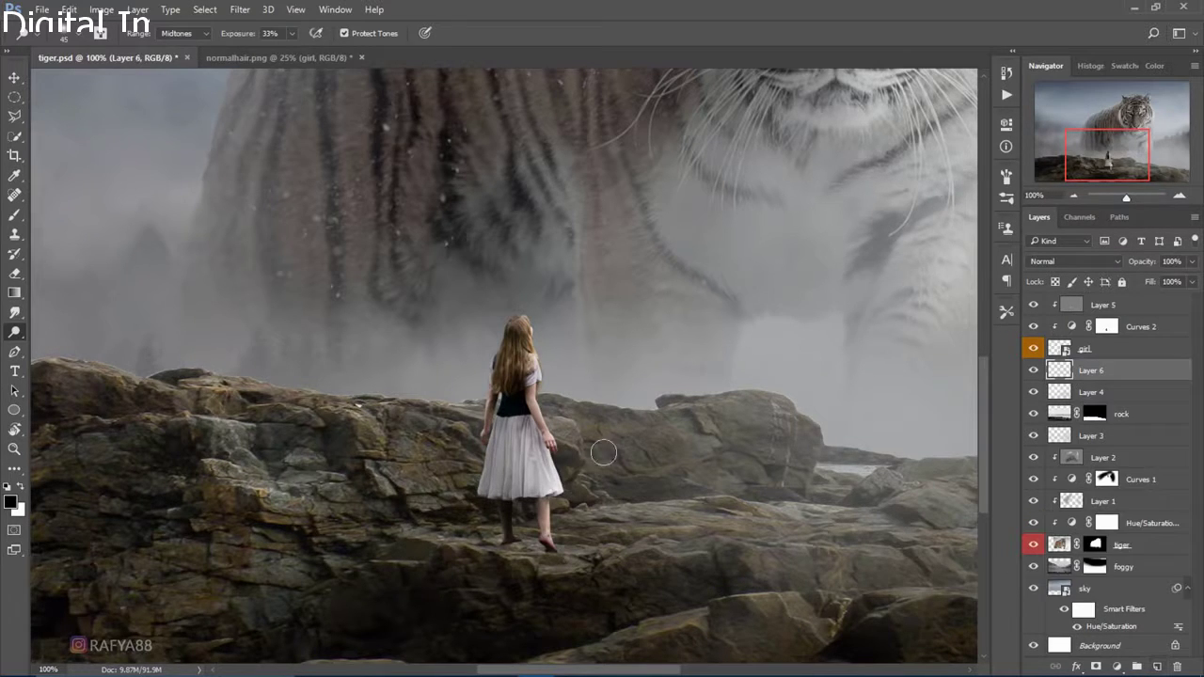
pyautogui.click(14, 214)
pyautogui.rightClick(574, 322)
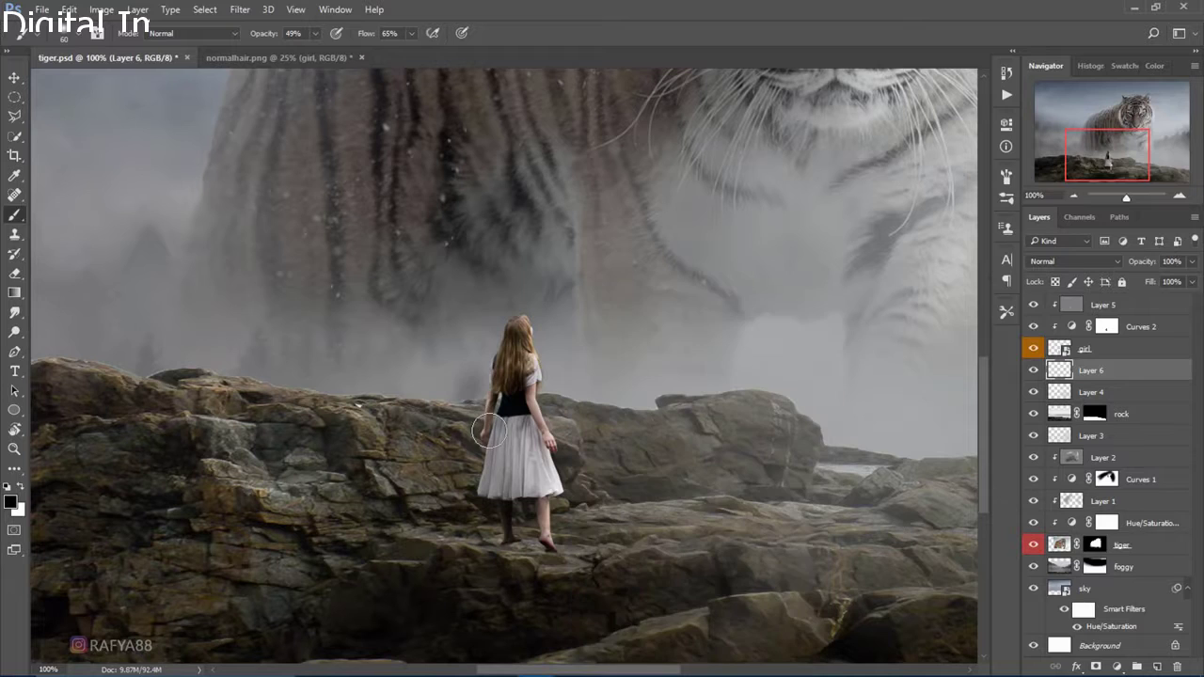
pyautogui.hotkey('ctrl', 'z')
pyautogui.press('[')
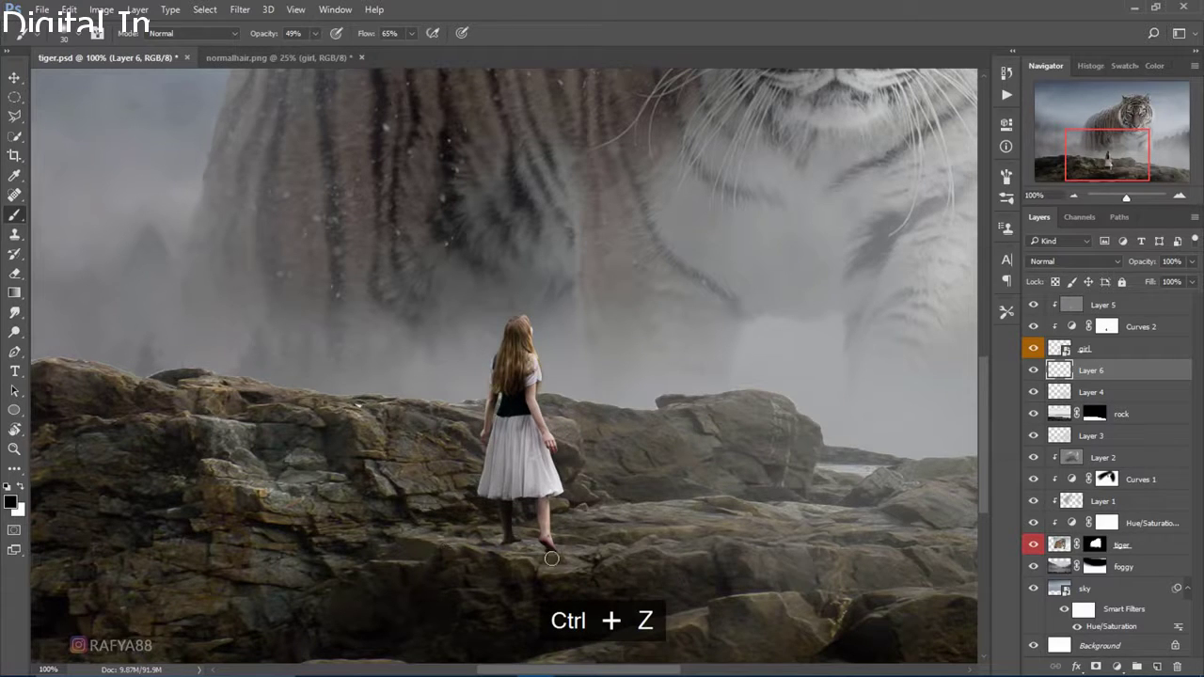
pyautogui.press('[')
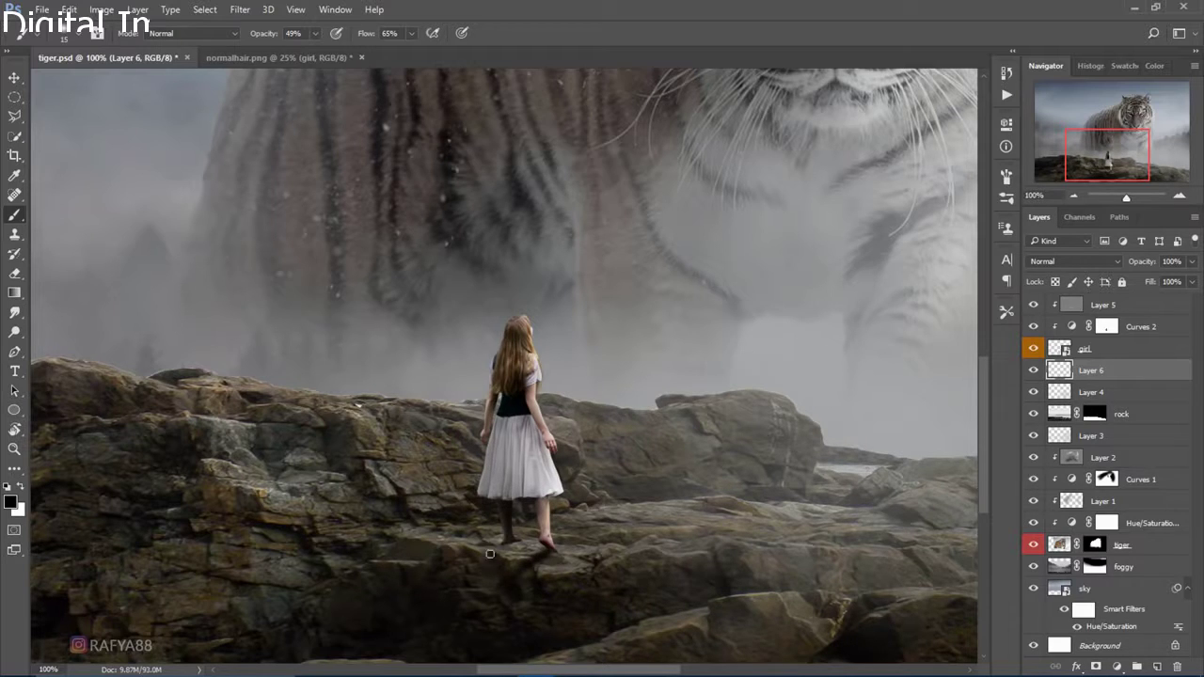
pyautogui.moveTo(490, 554); pyautogui.dragTo(494, 552)
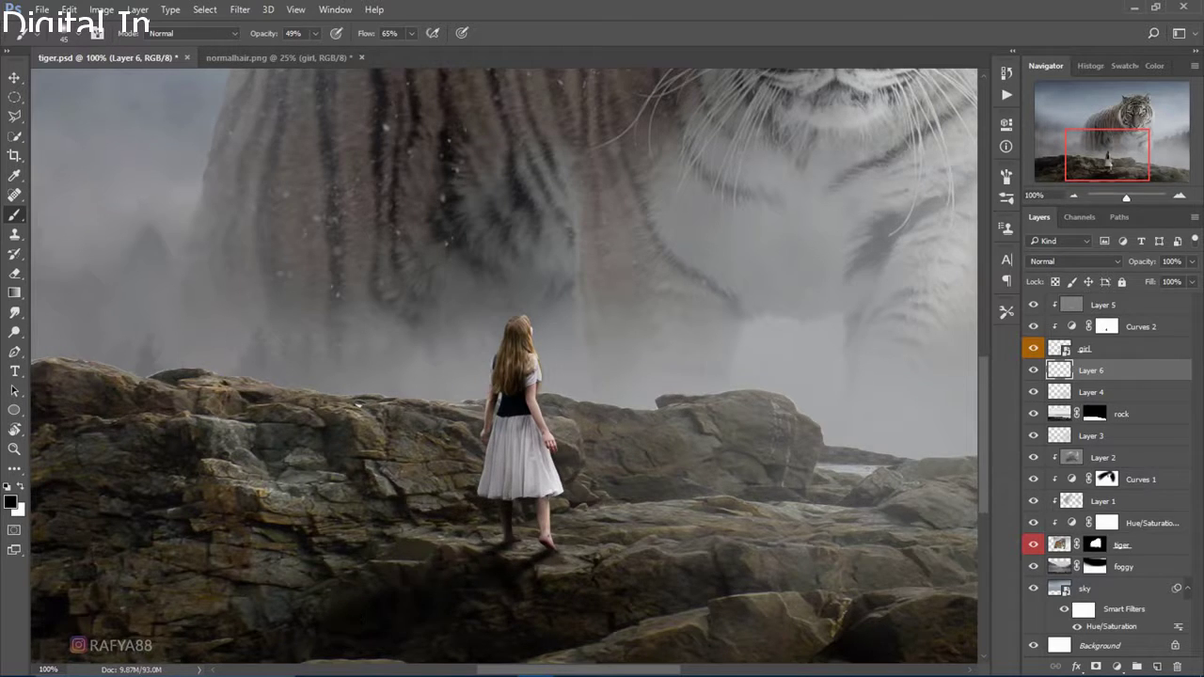
# Lower Layer 6's opacity to soften the foot shadow and toggle the tiger layer to check.
pyautogui.scroll(-5, 588, 416)
pyautogui.scroll(1, 591, 412)
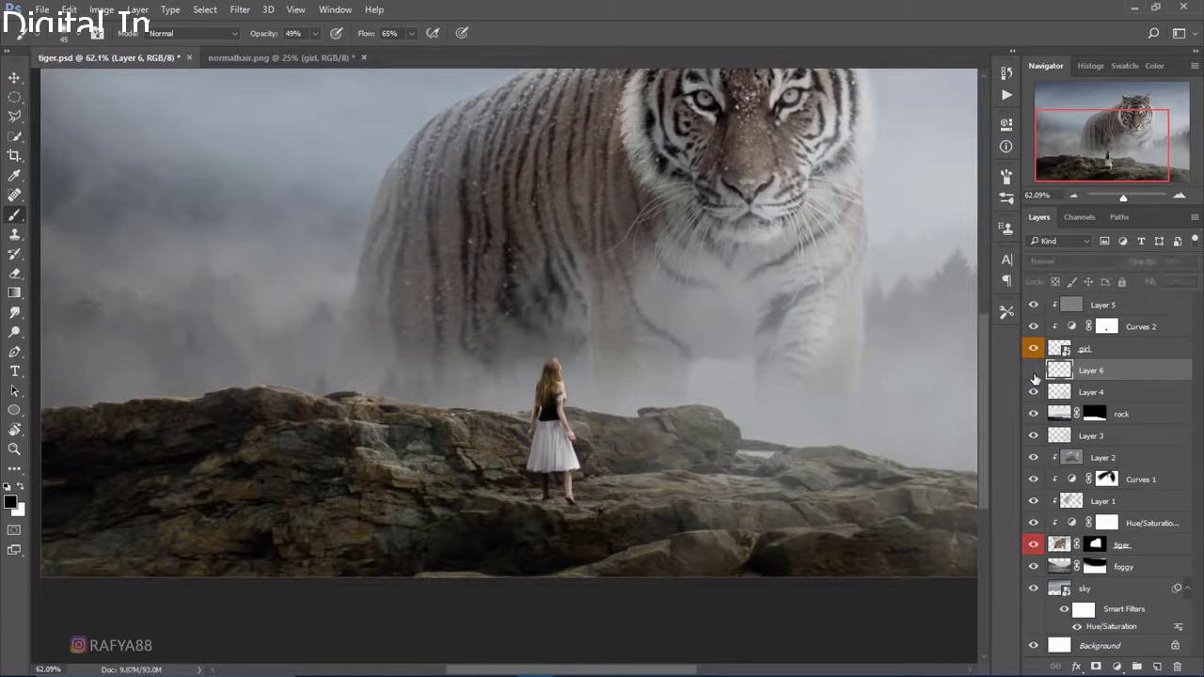
pyautogui.scroll(-1, 724, 271)
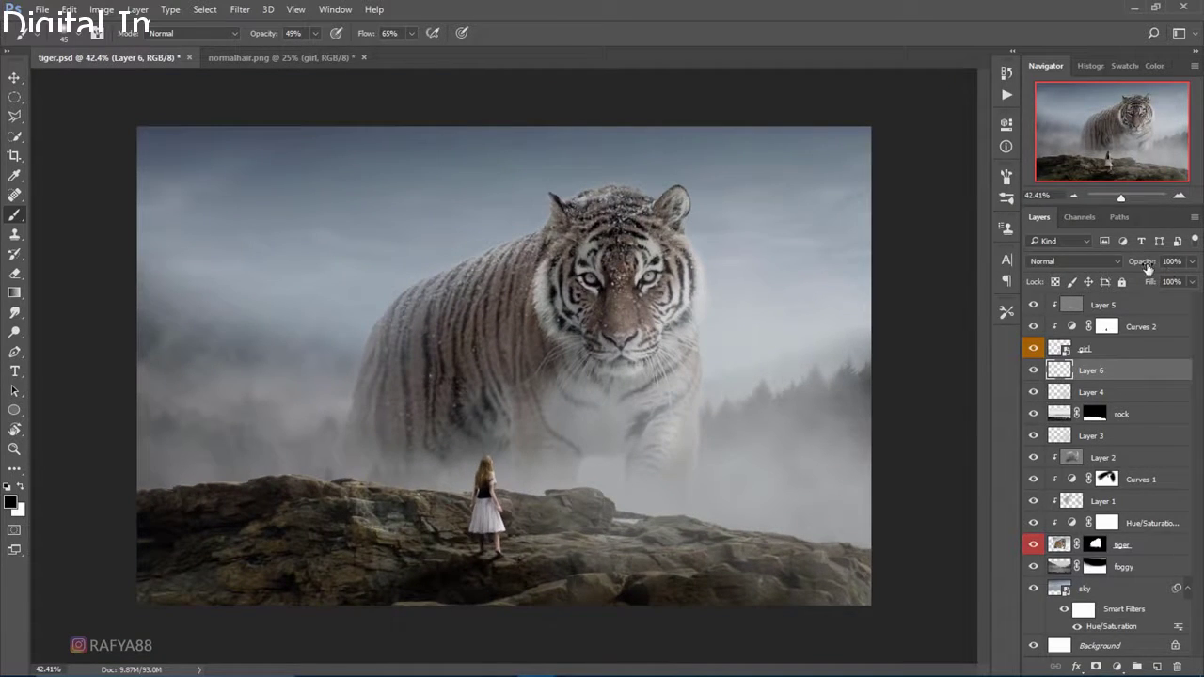
pyautogui.moveTo(1146, 268); pyautogui.dragTo(1137, 268)
pyautogui.scroll(1, 527, 531)
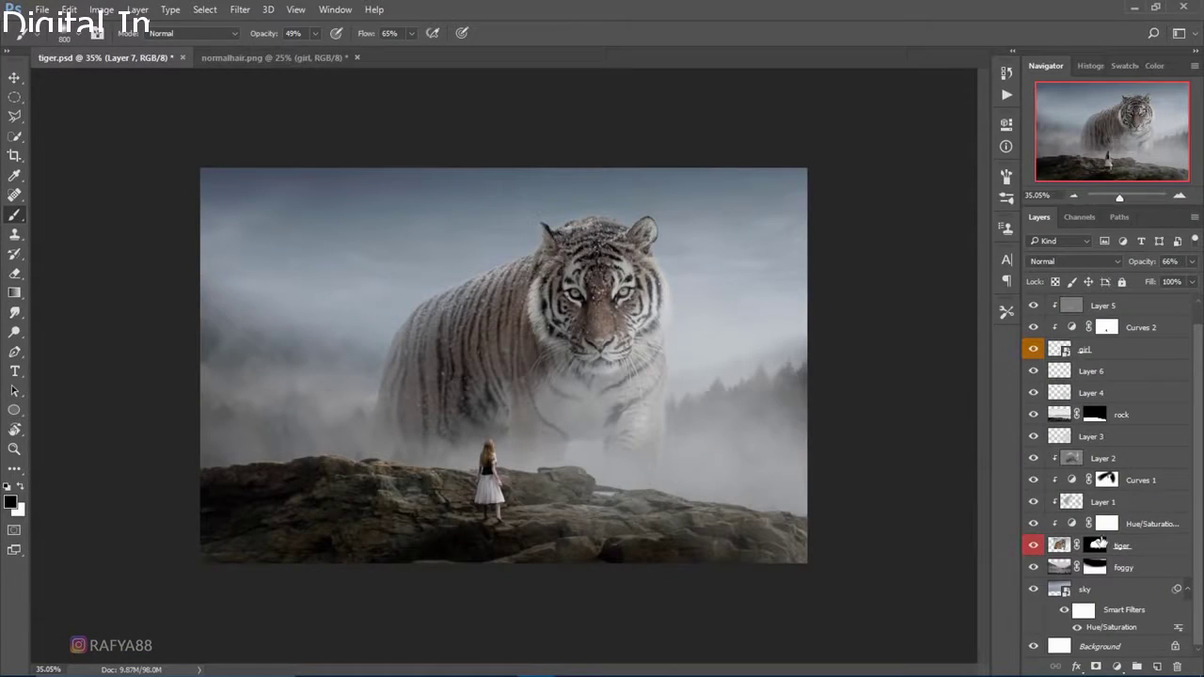
pyautogui.click(1034, 547)
# Add a layer above Layer 3 and paint an ff7800 orange glow right of the tiger with an 1100 px brush.
pyautogui.click(1035, 437)
pyautogui.click(1114, 444)
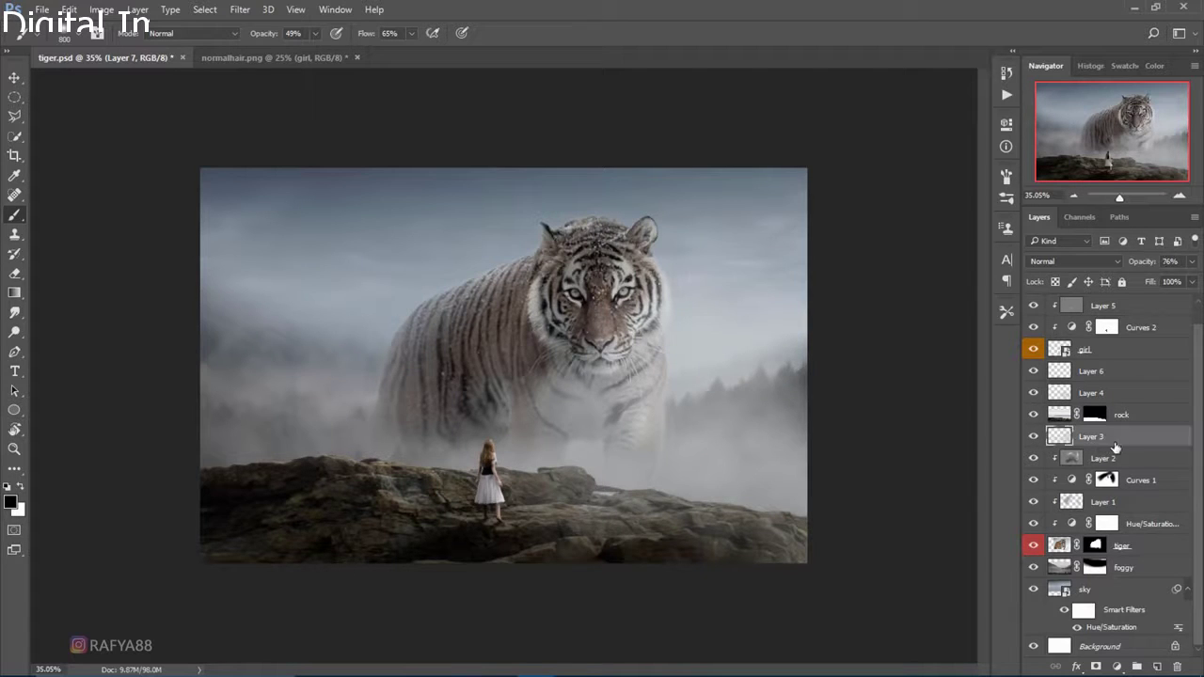
pyautogui.click(1158, 665)
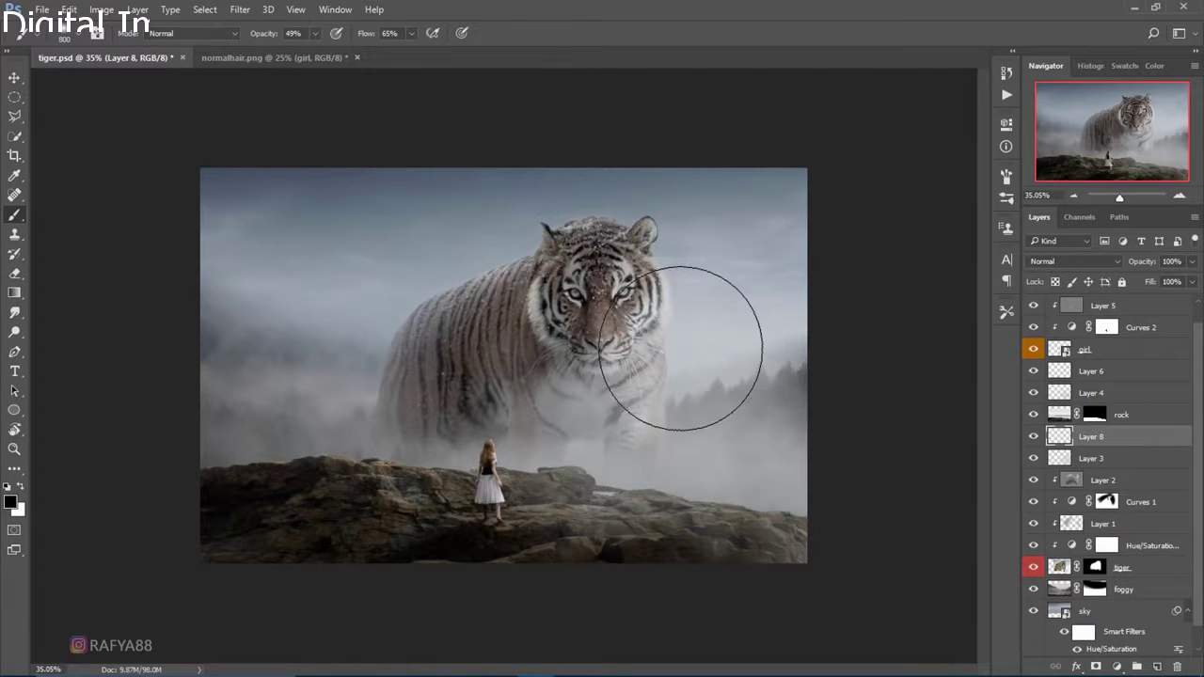
pyautogui.scroll(1, 679, 348)
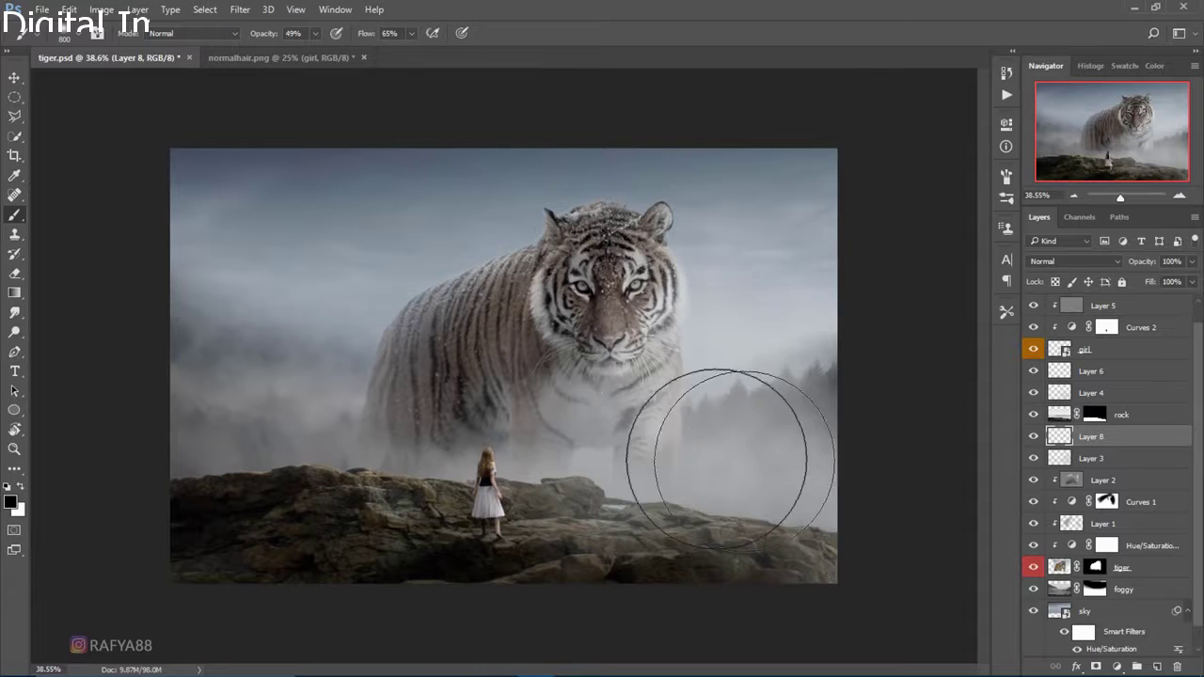
pyautogui.click(11, 506)
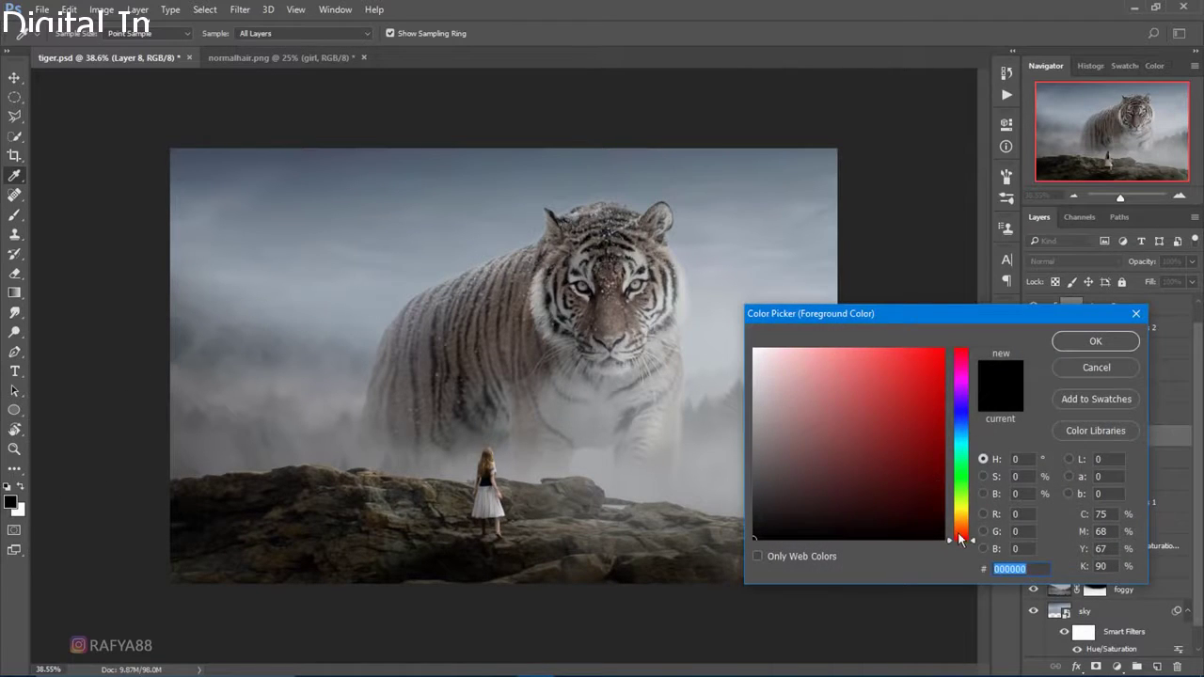
pyautogui.moveTo(963, 540); pyautogui.dragTo(965, 530)
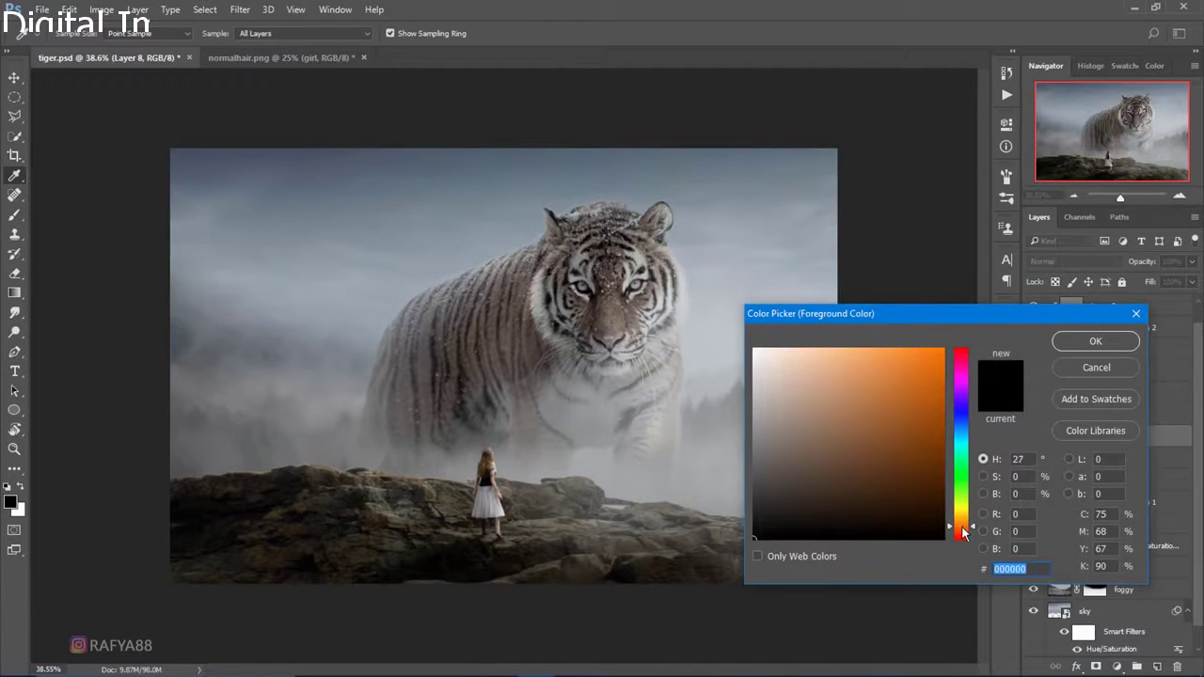
pyautogui.click(943, 349)
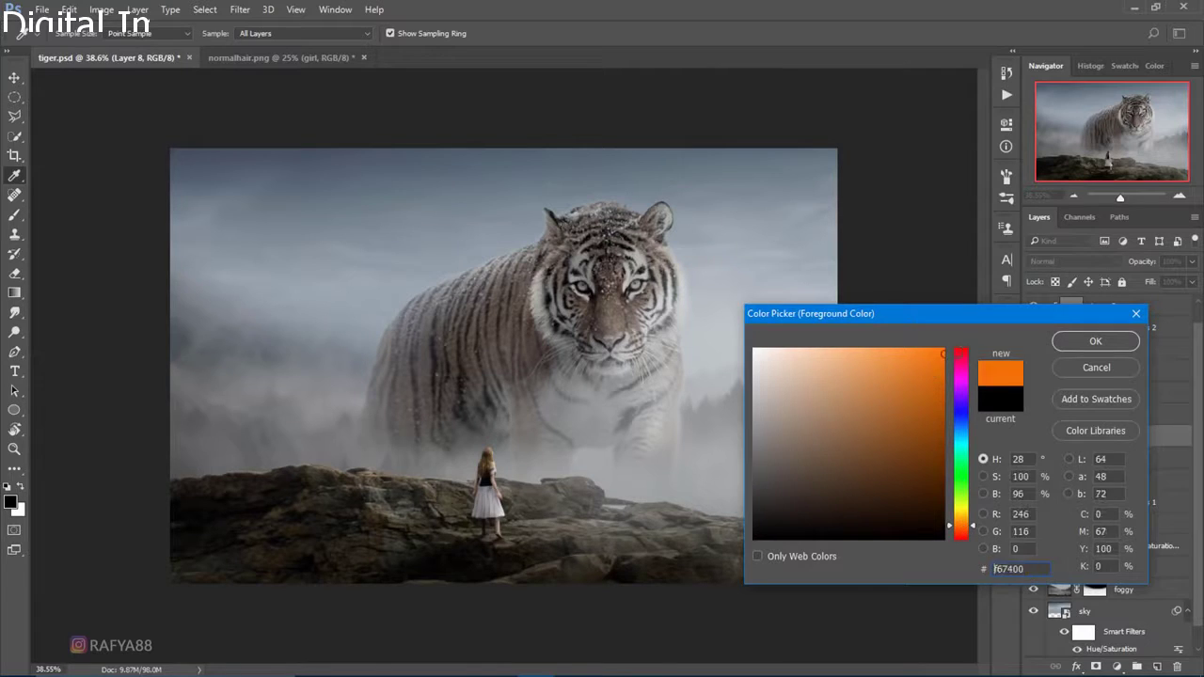
pyautogui.click(1094, 342)
pyautogui.press('b')
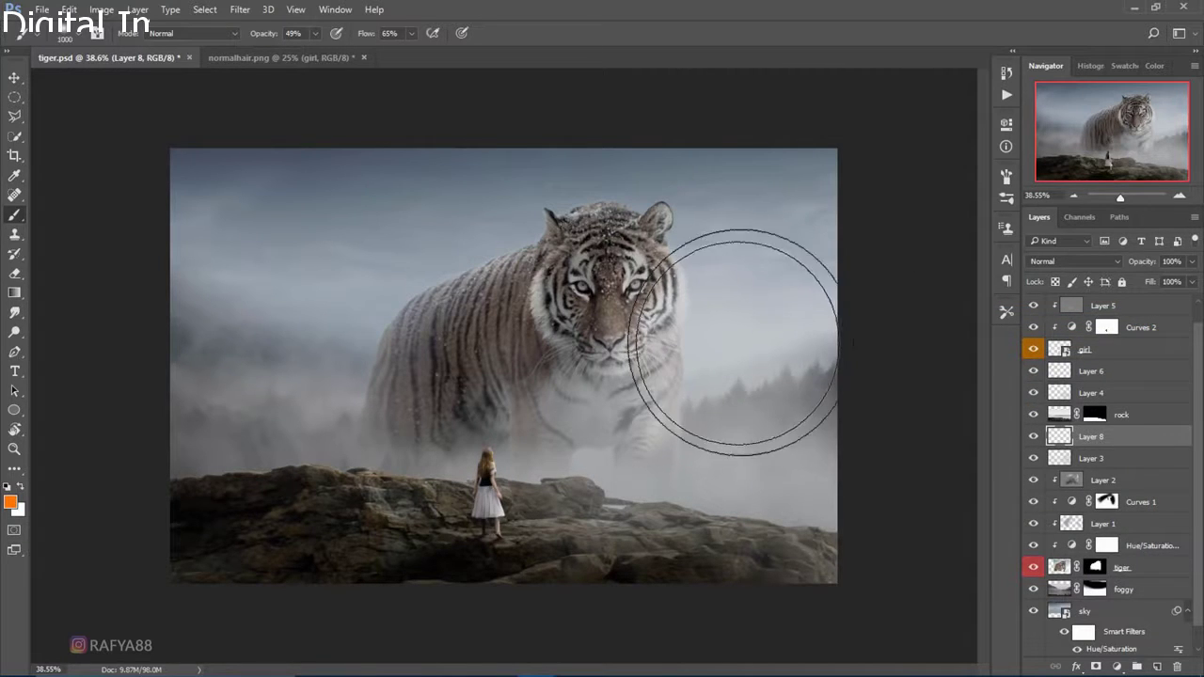
pyautogui.press(']')
pyautogui.moveTo(735, 343)
pyautogui.mouseDown()
pyautogui.moveTo(711, 387)
pyautogui.moveTo(727, 404)
pyautogui.mouseUp()
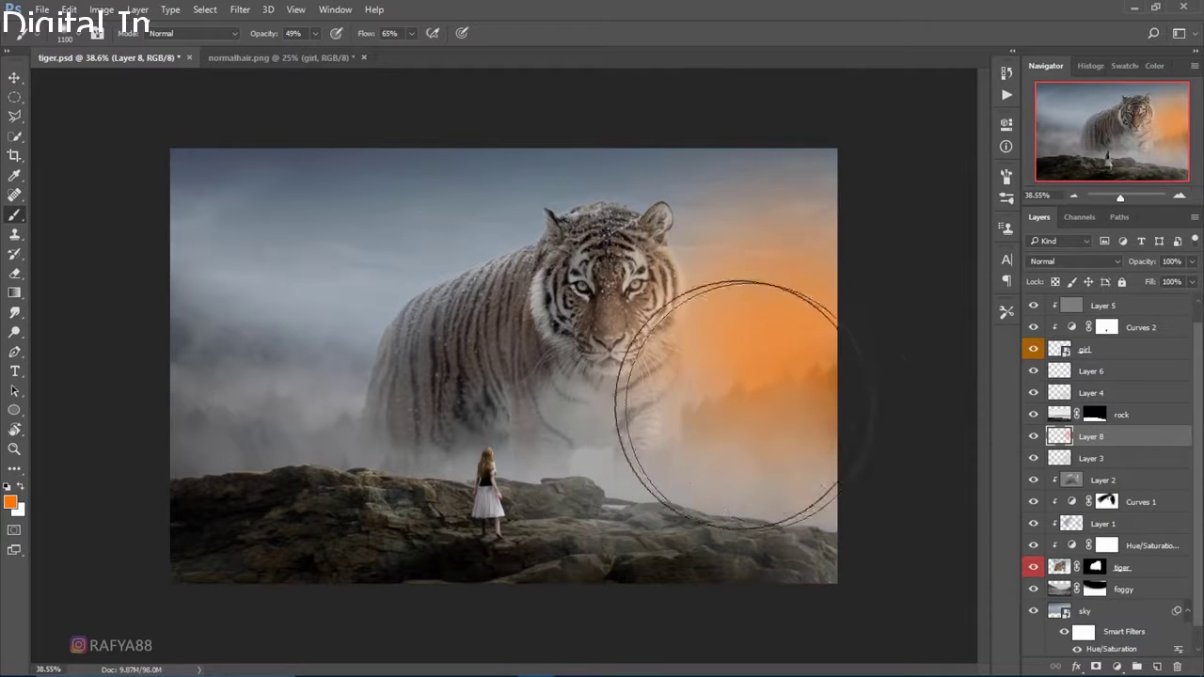
# Set the glow layer to Hard Light at 29% opacity and brush more orange into the fog at 600 px.
pyautogui.click(1086, 262)
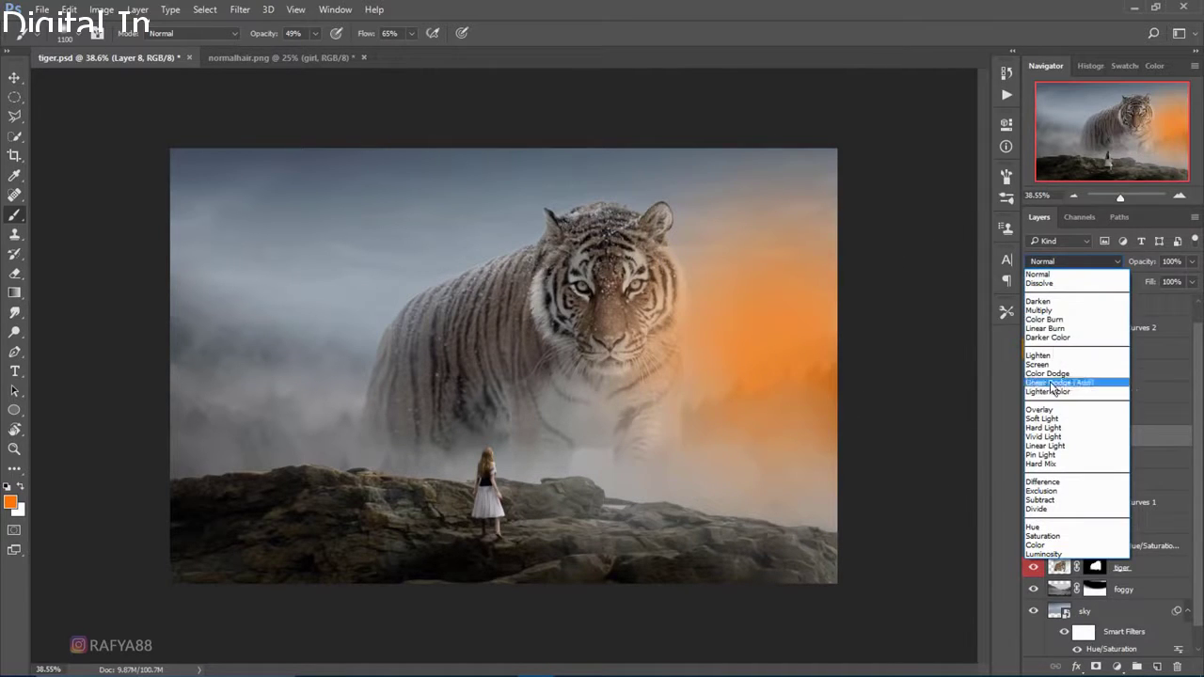
pyautogui.click(1073, 428)
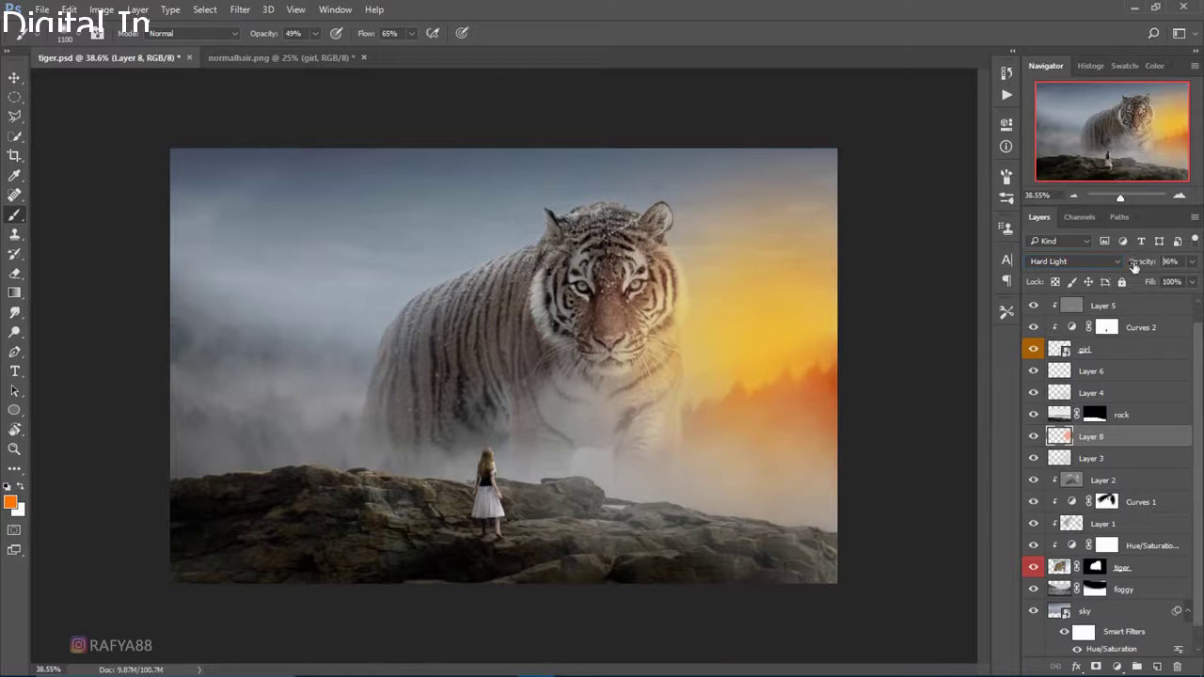
pyautogui.moveTo(1134, 267); pyautogui.dragTo(1113, 267)
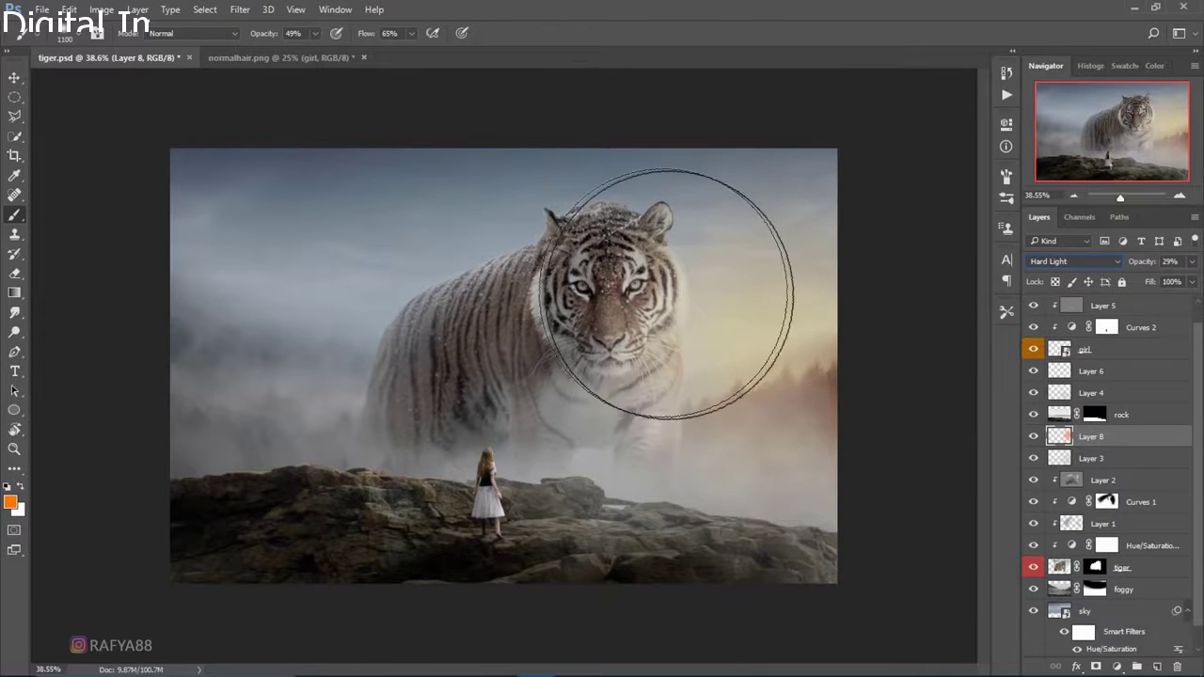
pyautogui.press('[')
pyautogui.press('[')
pyautogui.press('[')
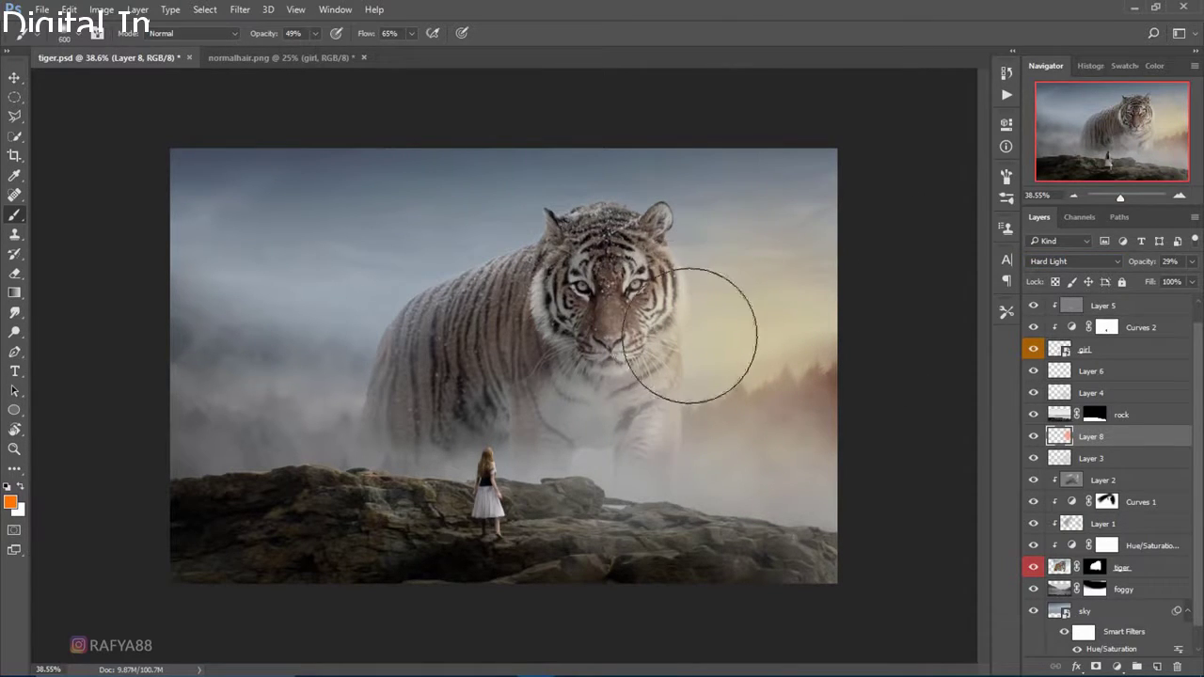
pyautogui.press('[')
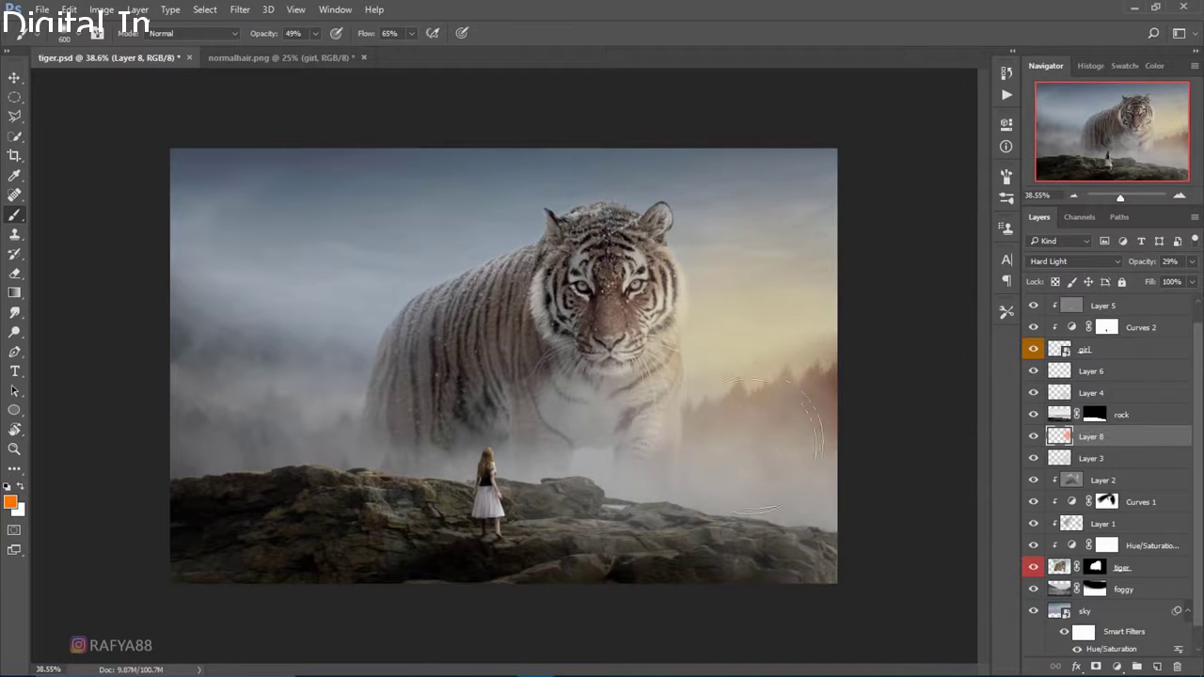
pyautogui.moveTo(348, 353)
pyautogui.mouseDown()
pyautogui.moveTo(296, 342)
pyautogui.moveTo(161, 376)
pyautogui.moveTo(344, 349)
pyautogui.moveTo(456, 287)
pyautogui.mouseUp()
# Paint a pale cream glow beside the tiger on a Screen-blended Layer 9, then add Layer 10 above.
pyautogui.click(1157, 666)
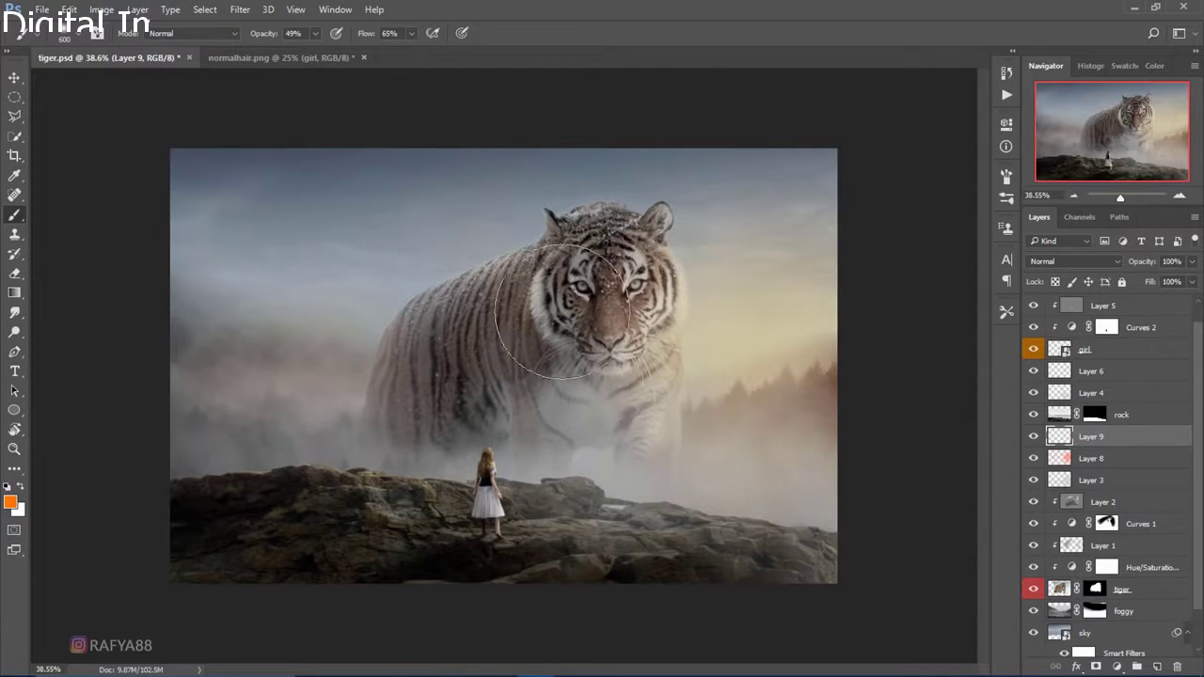
pyautogui.click(10, 501)
pyautogui.moveTo(812, 376); pyautogui.dragTo(816, 366)
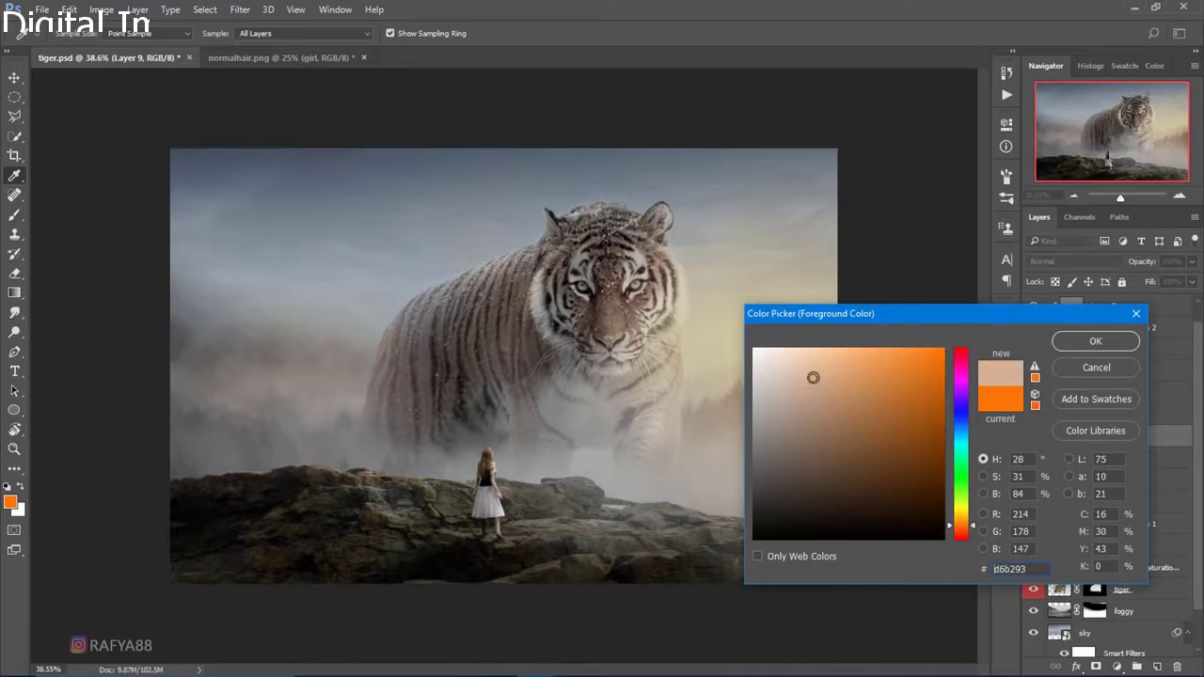
pyautogui.click(1096, 342)
pyautogui.press('b')
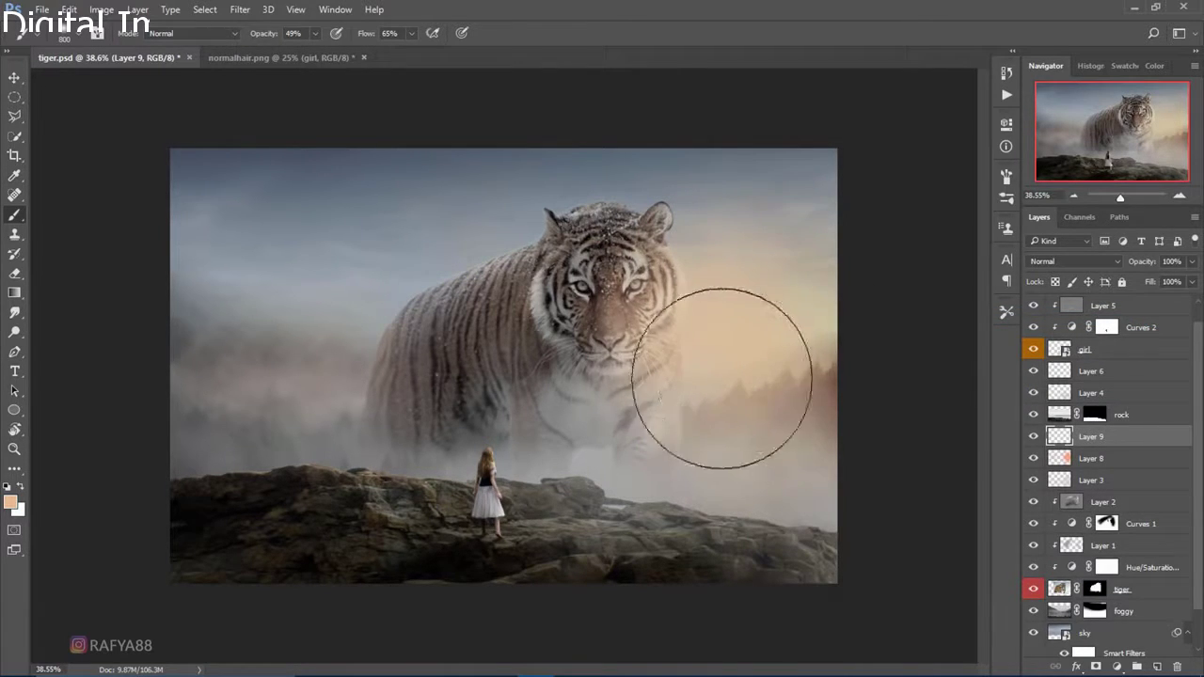
pyautogui.click(1072, 261)
pyautogui.click(1038, 364)
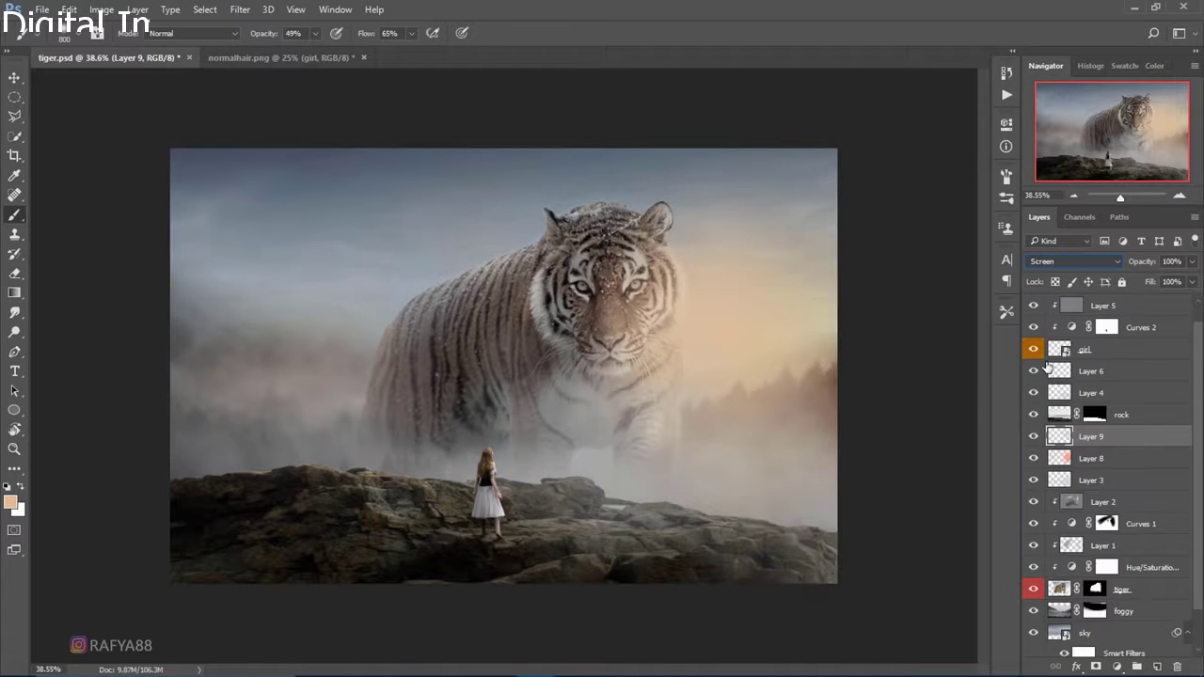
pyautogui.moveTo(712, 347)
pyautogui.mouseDown()
pyautogui.moveTo(672, 376)
pyautogui.moveTo(740, 363)
pyautogui.moveTo(685, 310)
pyautogui.moveTo(747, 380)
pyautogui.moveTo(836, 376)
pyautogui.moveTo(686, 430)
pyautogui.moveTo(773, 340)
pyautogui.mouseUp()
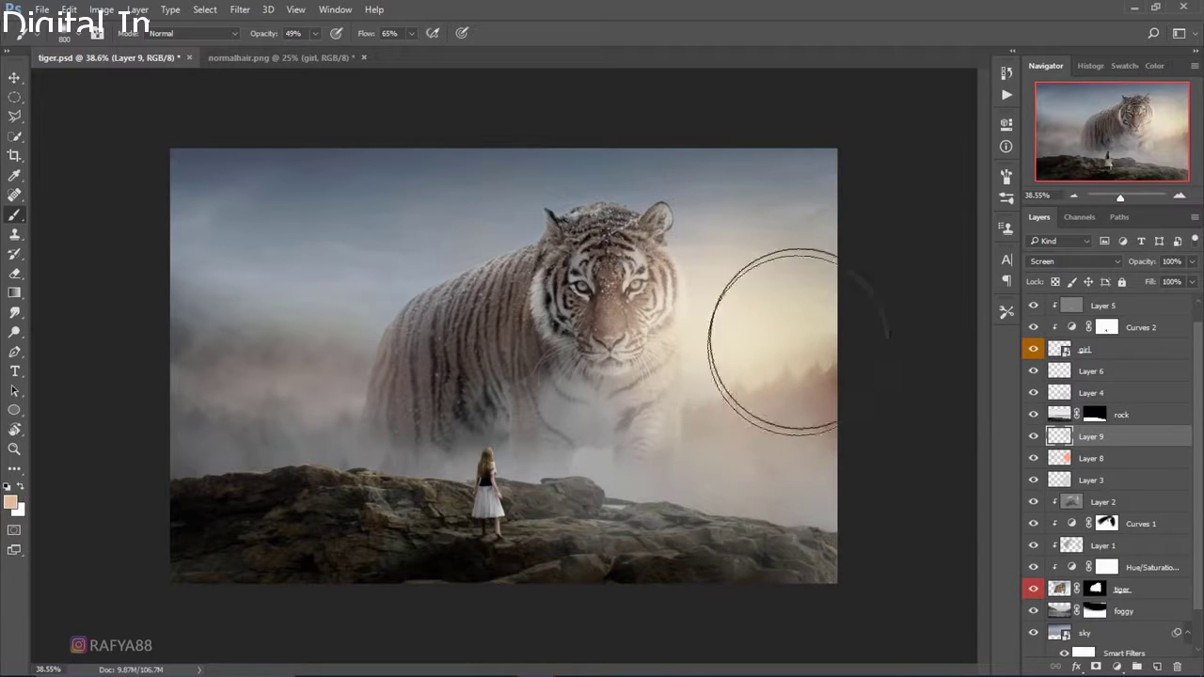
pyautogui.click(1033, 436)
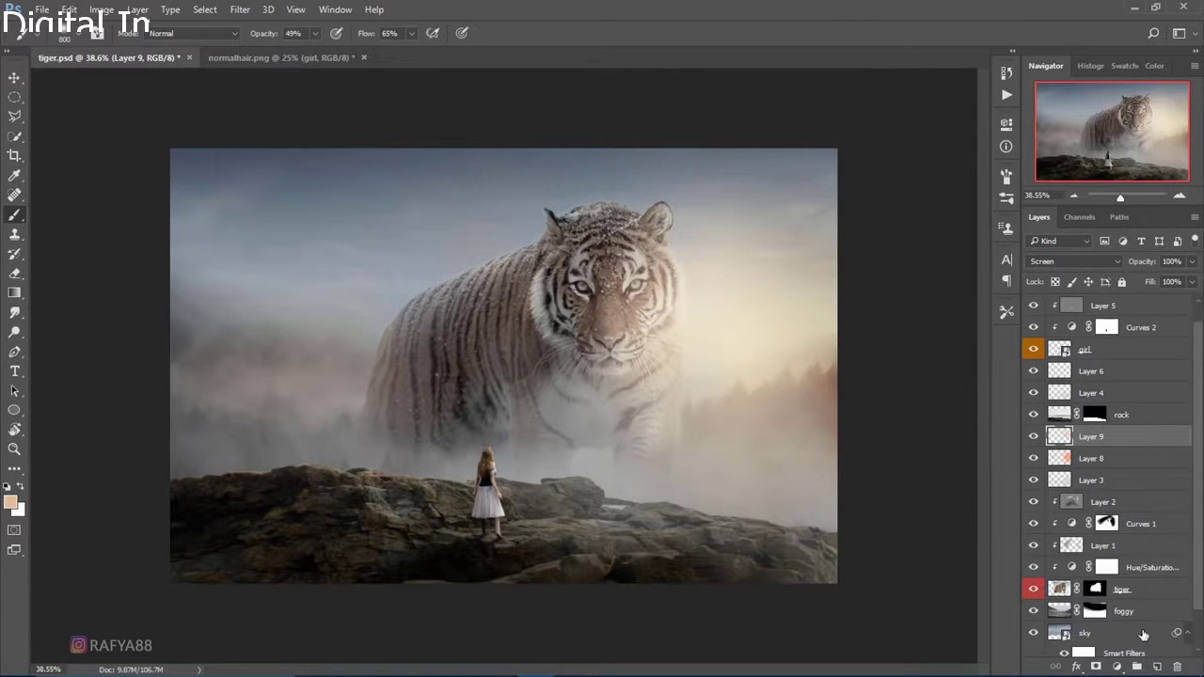
pyautogui.click(1158, 668)
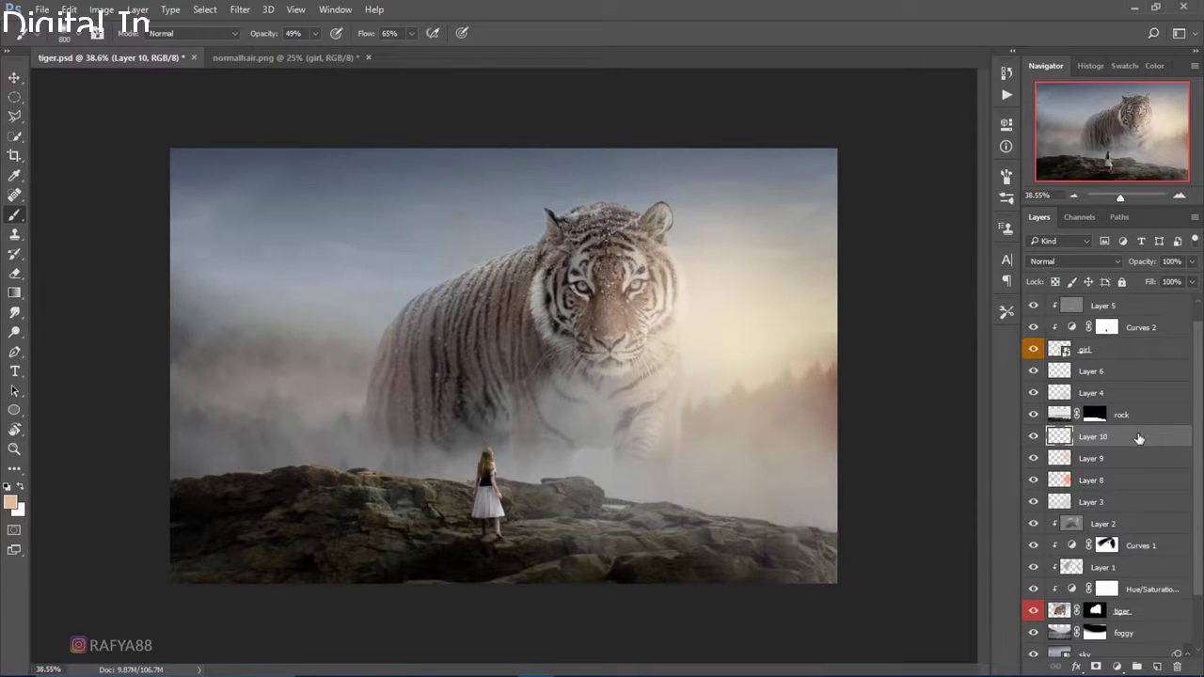
# Clip Layer 10 above the rock layer and paint warm orange on the right-side rocks.
pyautogui.moveTo(1135, 429); pyautogui.dragTo(1149, 414)
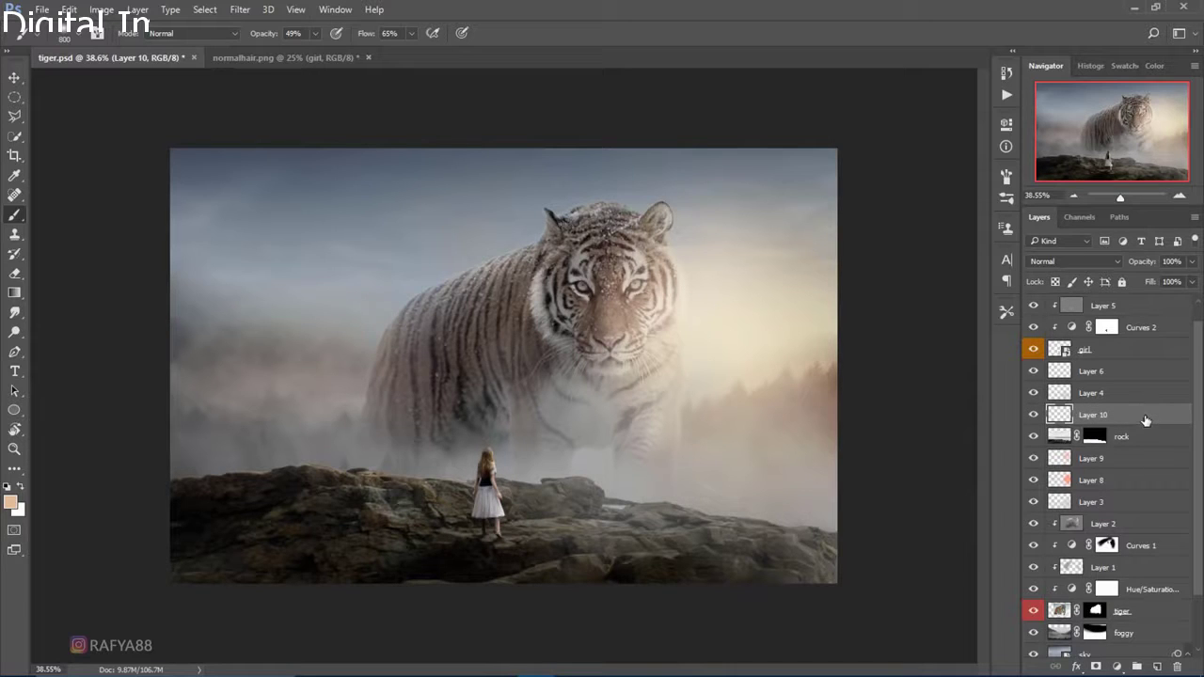
pyautogui.keyDown('alt'); pyautogui.click(1144, 424); pyautogui.keyUp('alt')
pyautogui.click(11, 501)
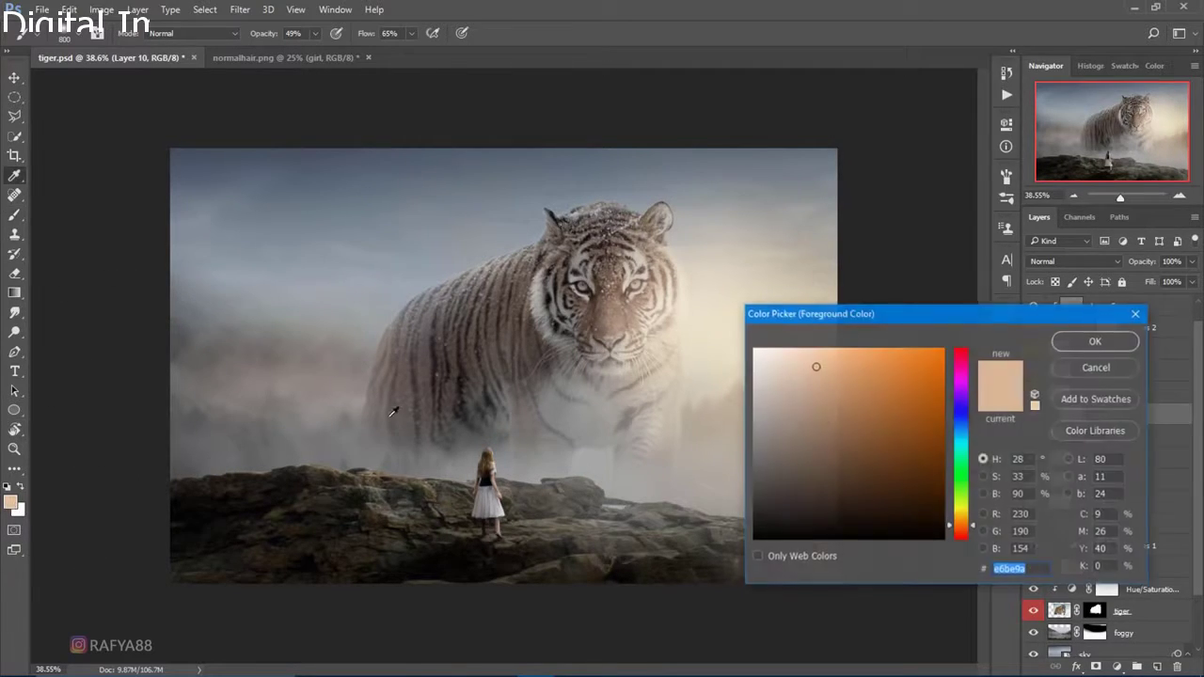
pyautogui.click(894, 362)
pyautogui.click(1095, 341)
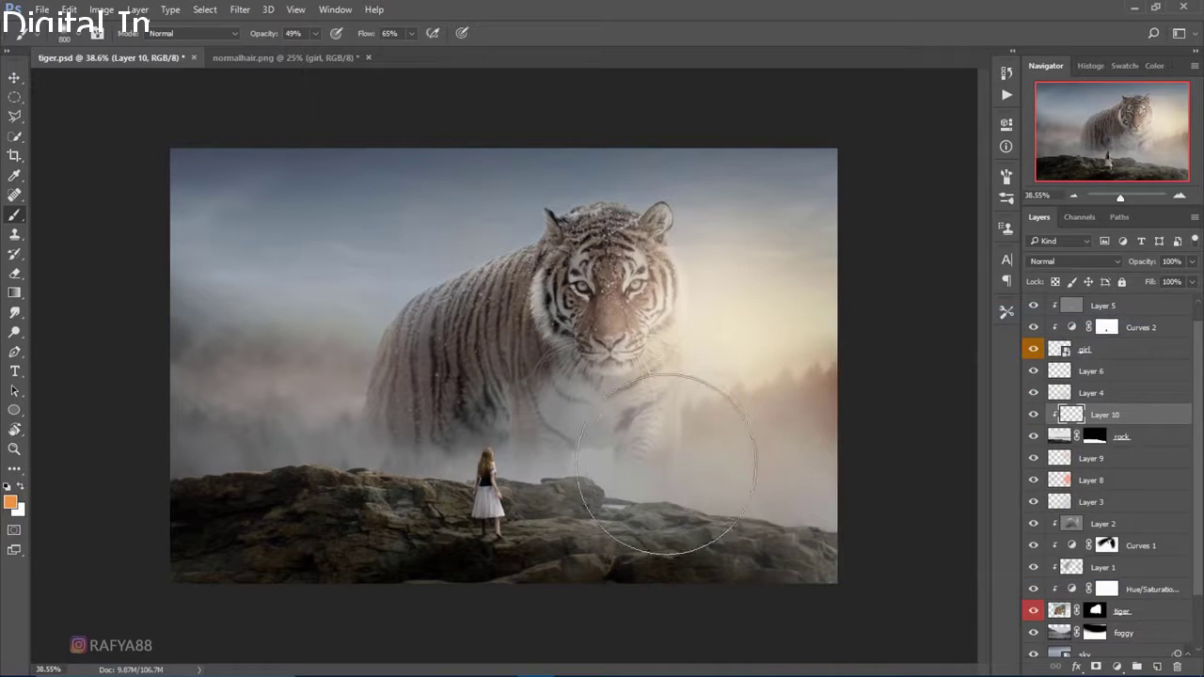
pyautogui.moveTo(779, 457); pyautogui.dragTo(806, 443)
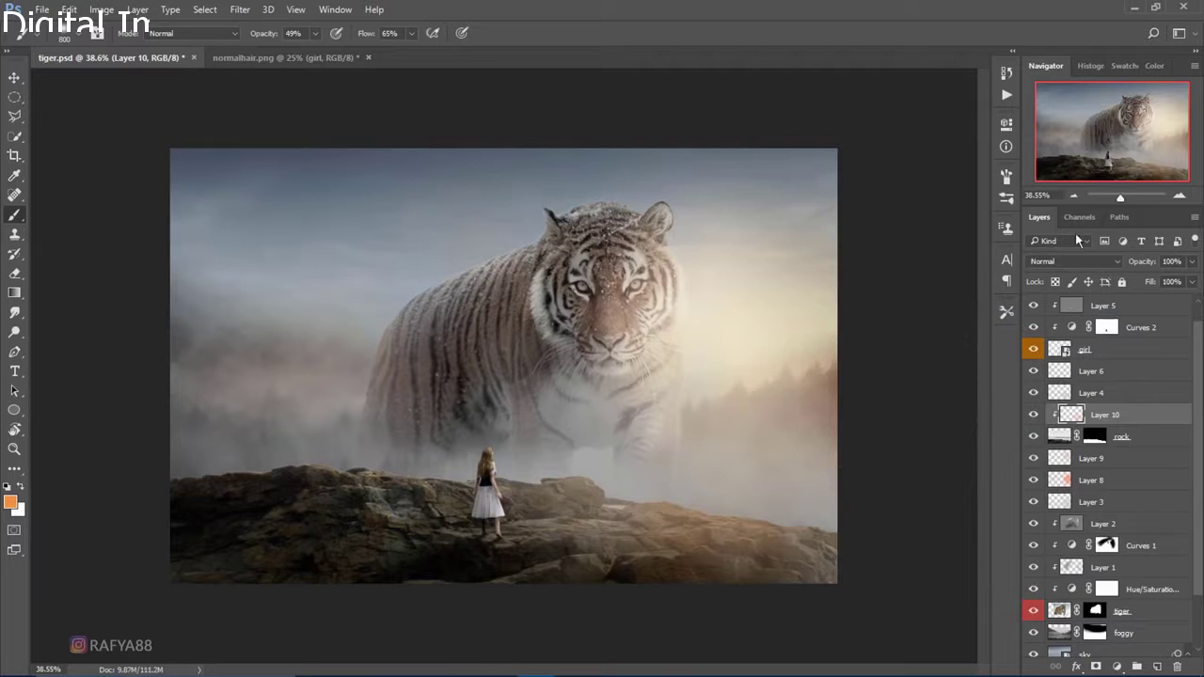
# Set Layer 10 to Overlay at 87%, spread more glow, and add a new layer above Layer 9.
pyautogui.click(1084, 264)
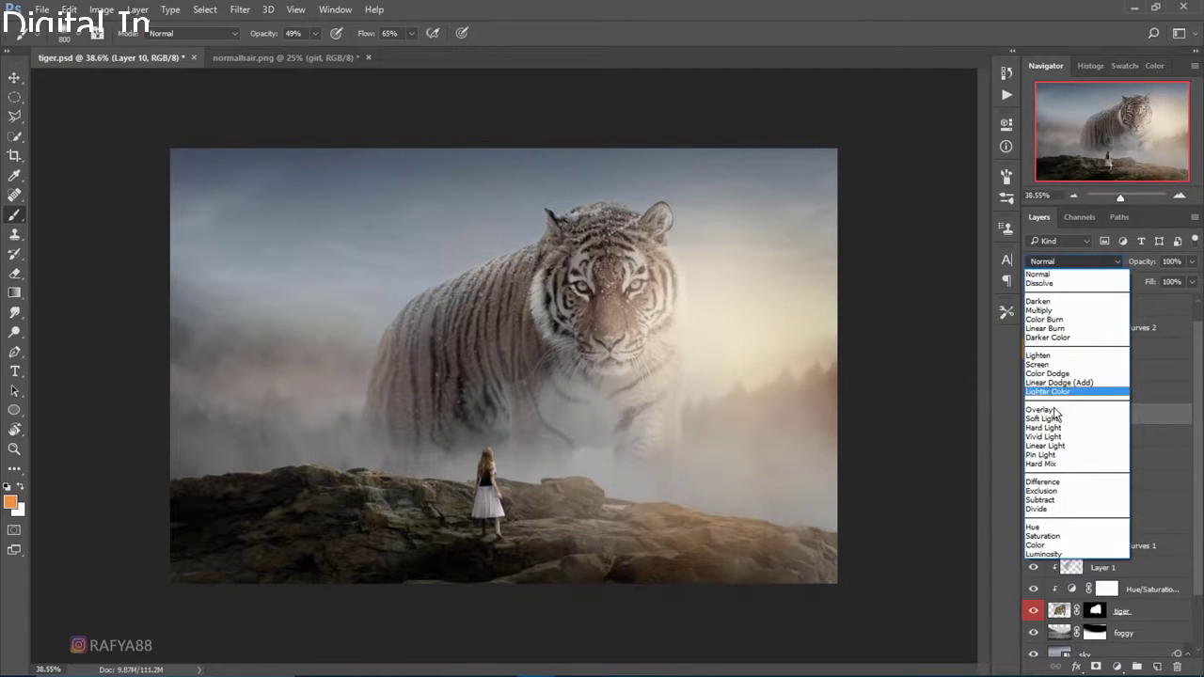
pyautogui.click(1063, 416)
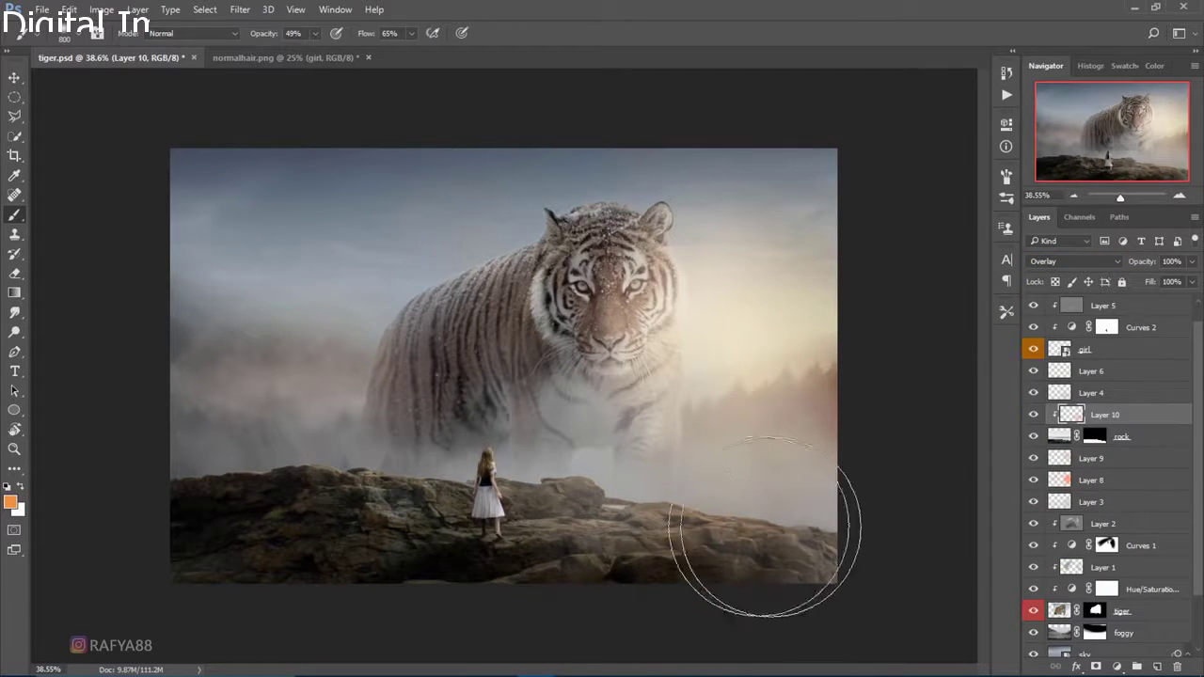
pyautogui.moveTo(403, 455); pyautogui.dragTo(700, 513)
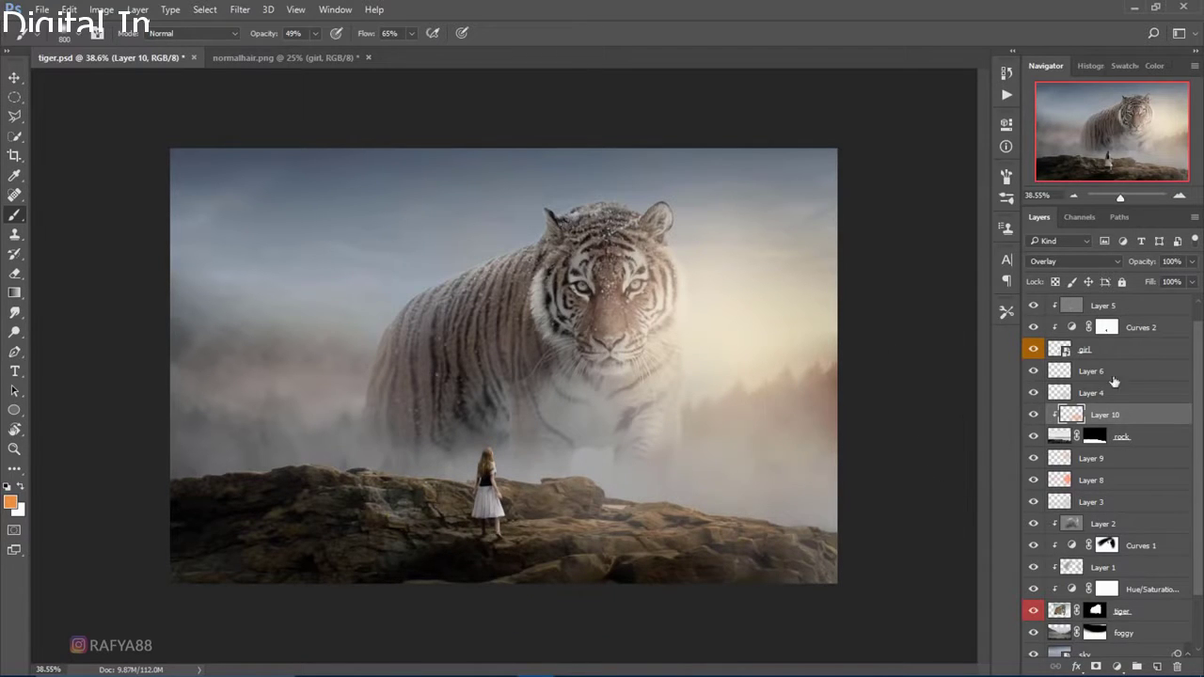
pyautogui.moveTo(1150, 262); pyautogui.dragTo(1142, 264)
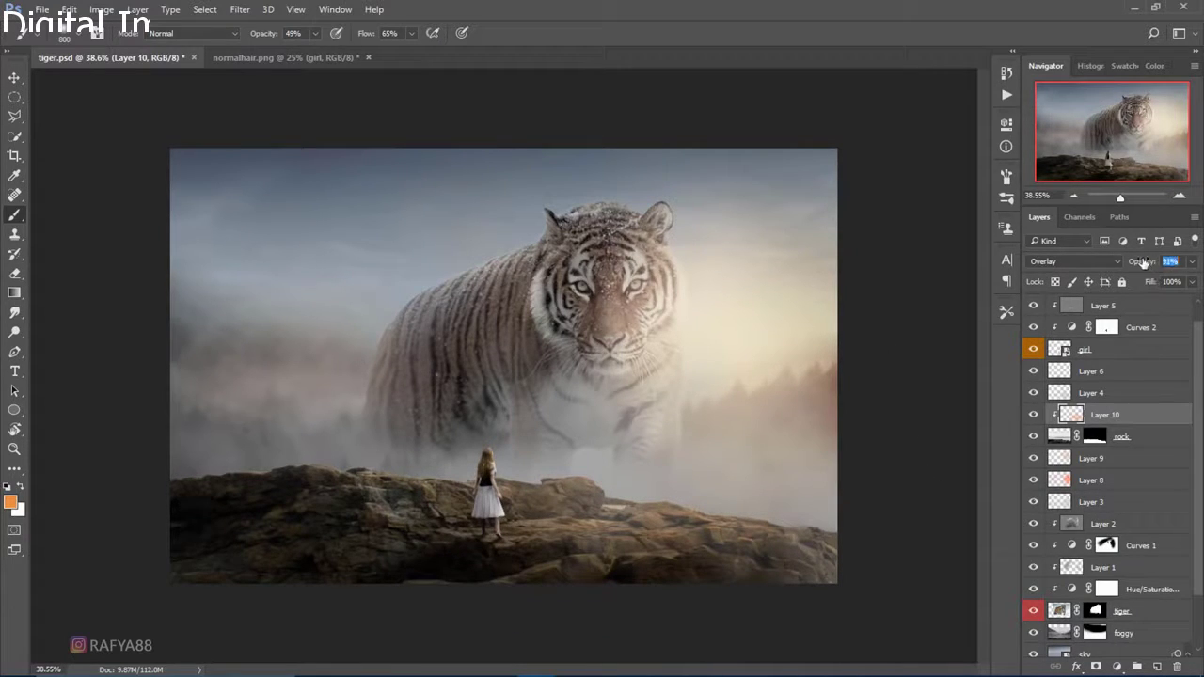
pyautogui.click(1034, 416)
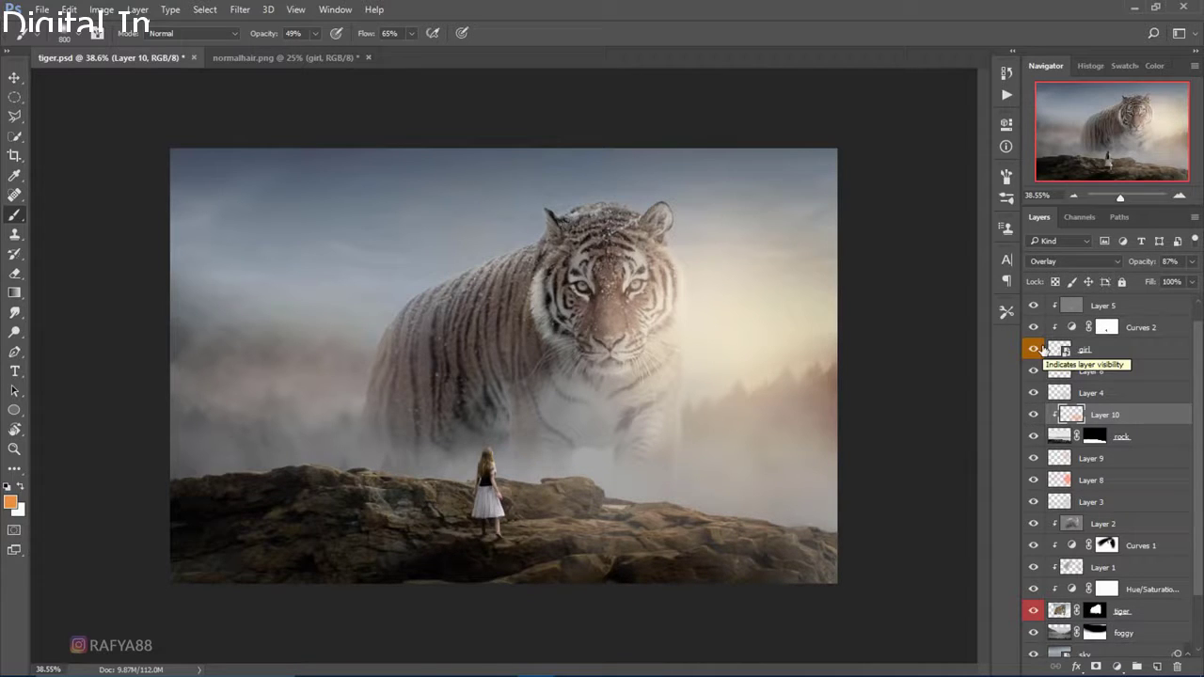
pyautogui.click(1117, 461)
pyautogui.click(1153, 667)
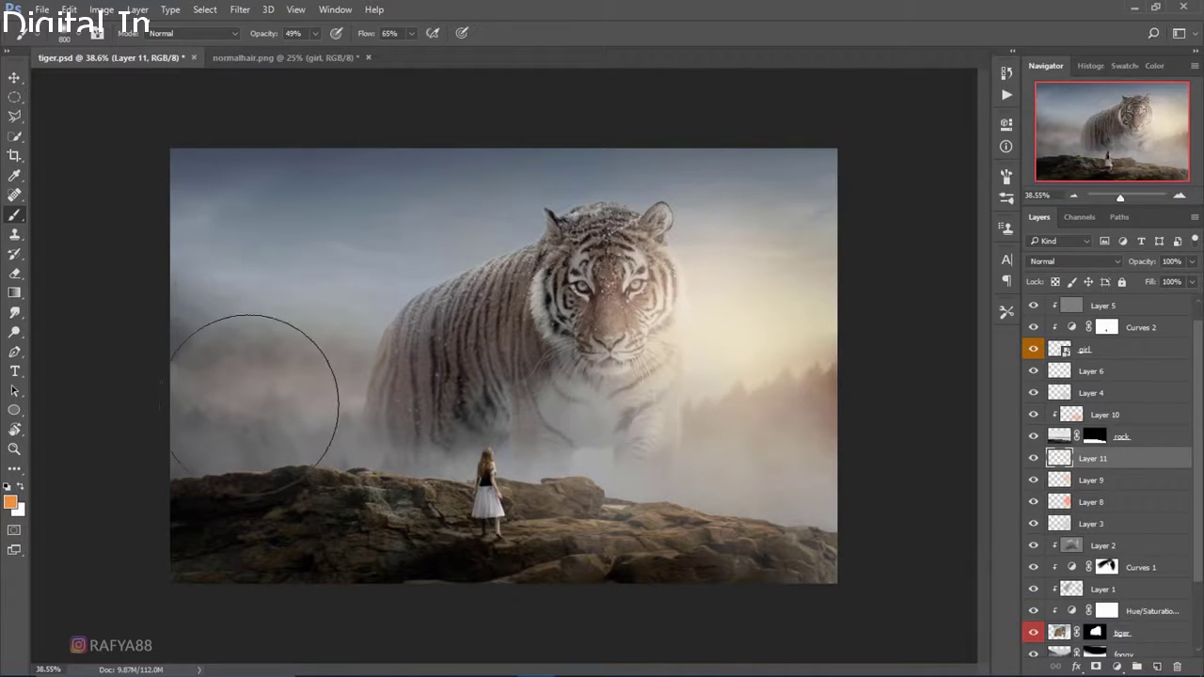
# Shrink the brush and set eye-glow Layer 11 to Screen blending at 58% opacity.
pyautogui.rightClick(660, 290)
pyautogui.moveTo(764, 324); pyautogui.dragTo(741, 328)
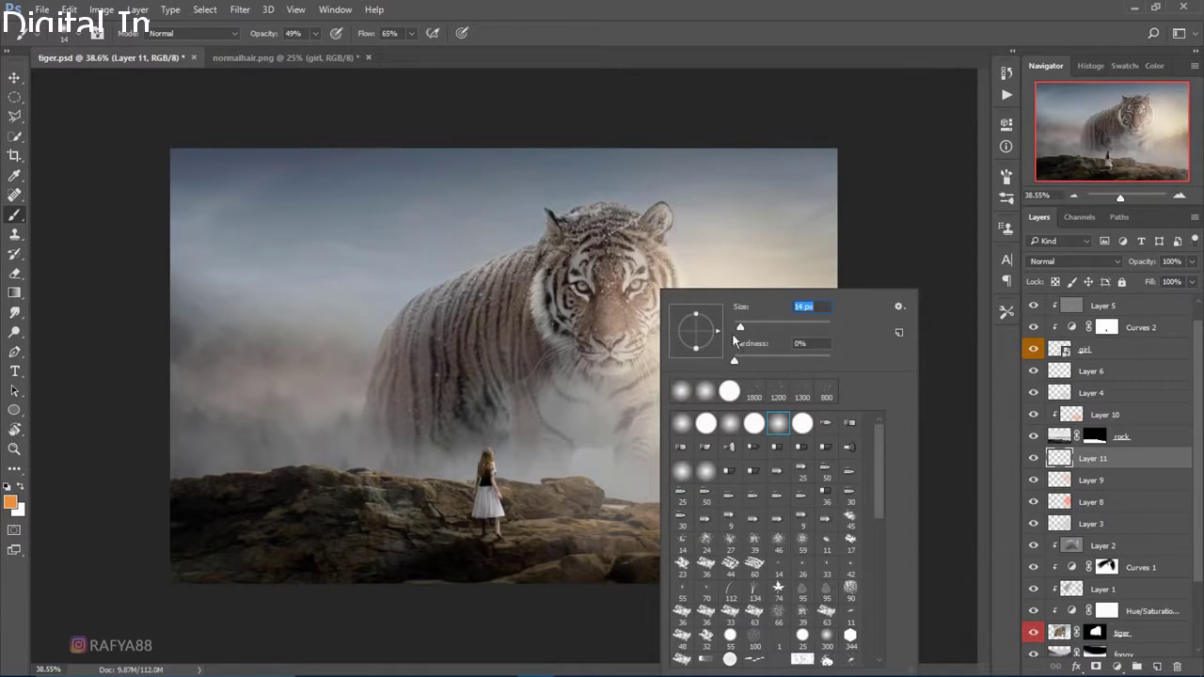
pyautogui.press('Return')
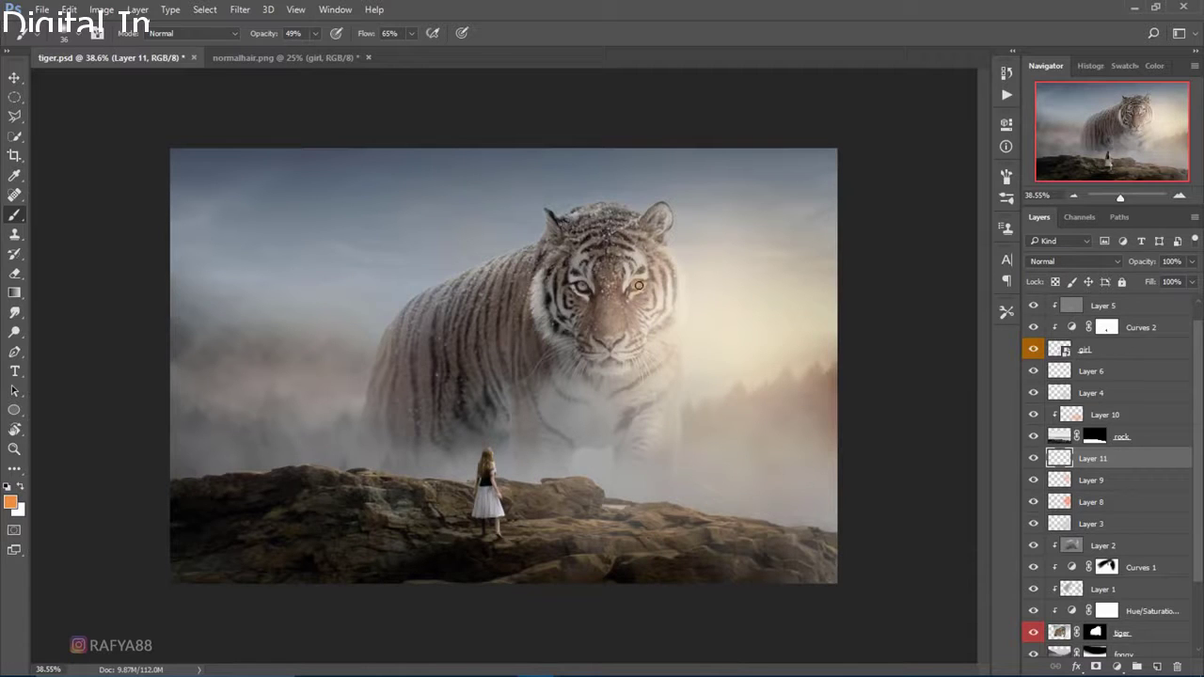
pyautogui.click(1072, 262)
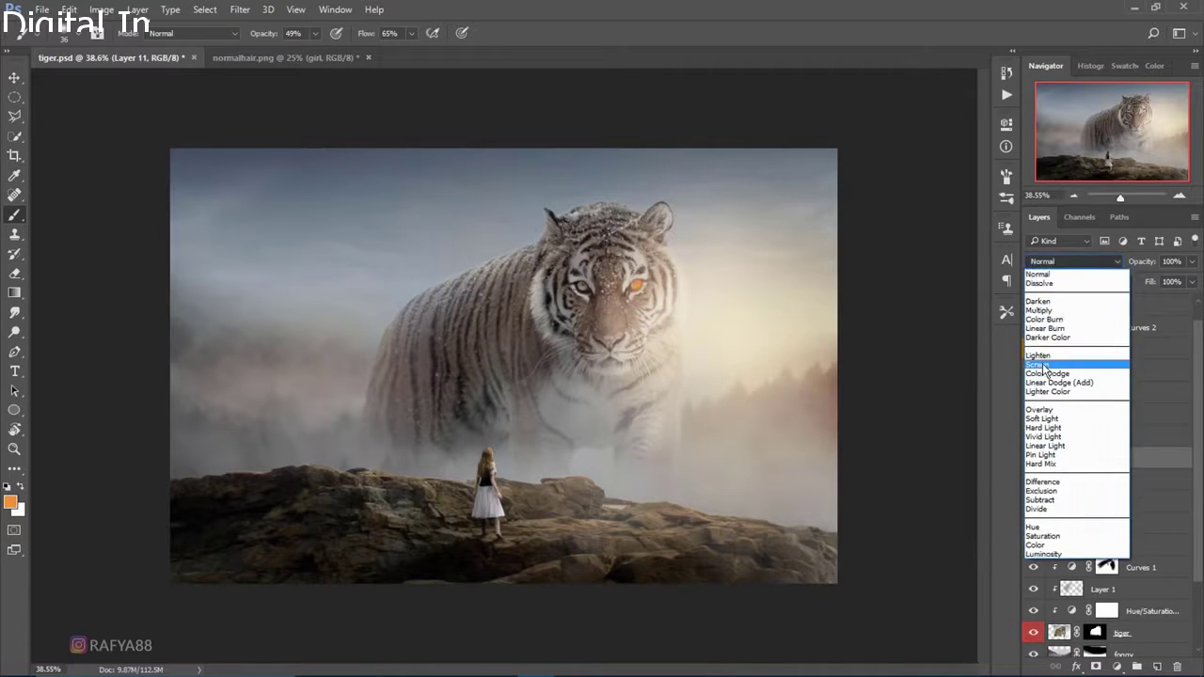
pyautogui.click(1046, 368)
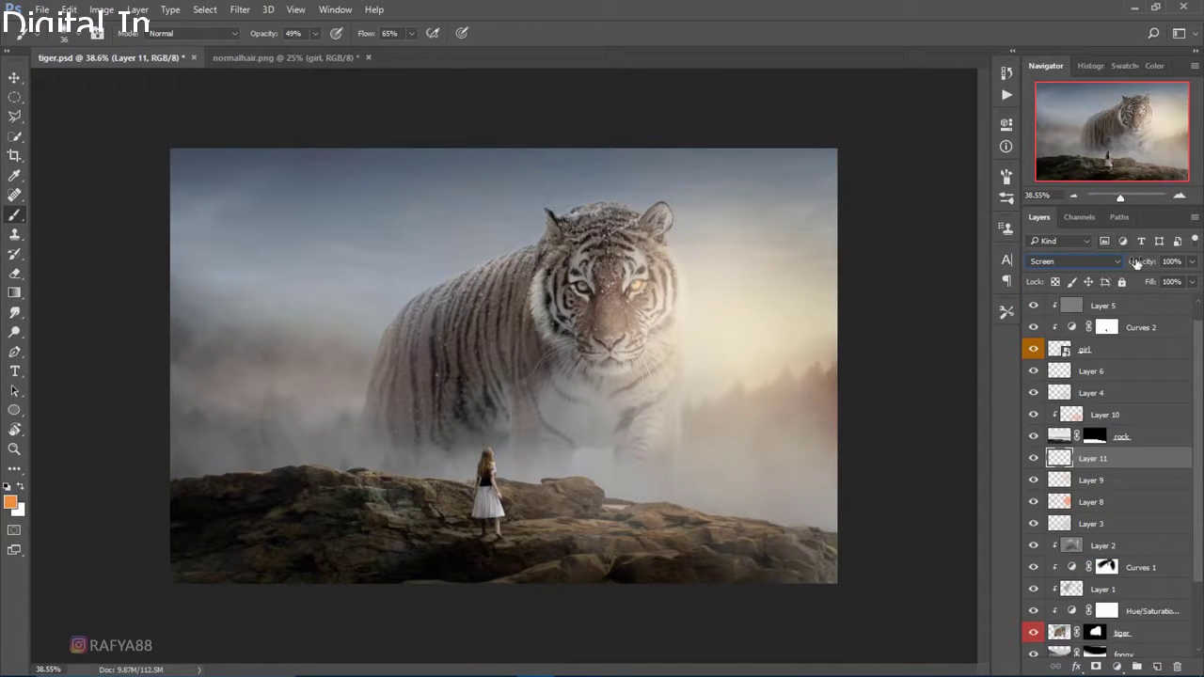
pyautogui.moveTo(1137, 263); pyautogui.dragTo(1131, 266)
pyautogui.scroll(1, 1181, 393)
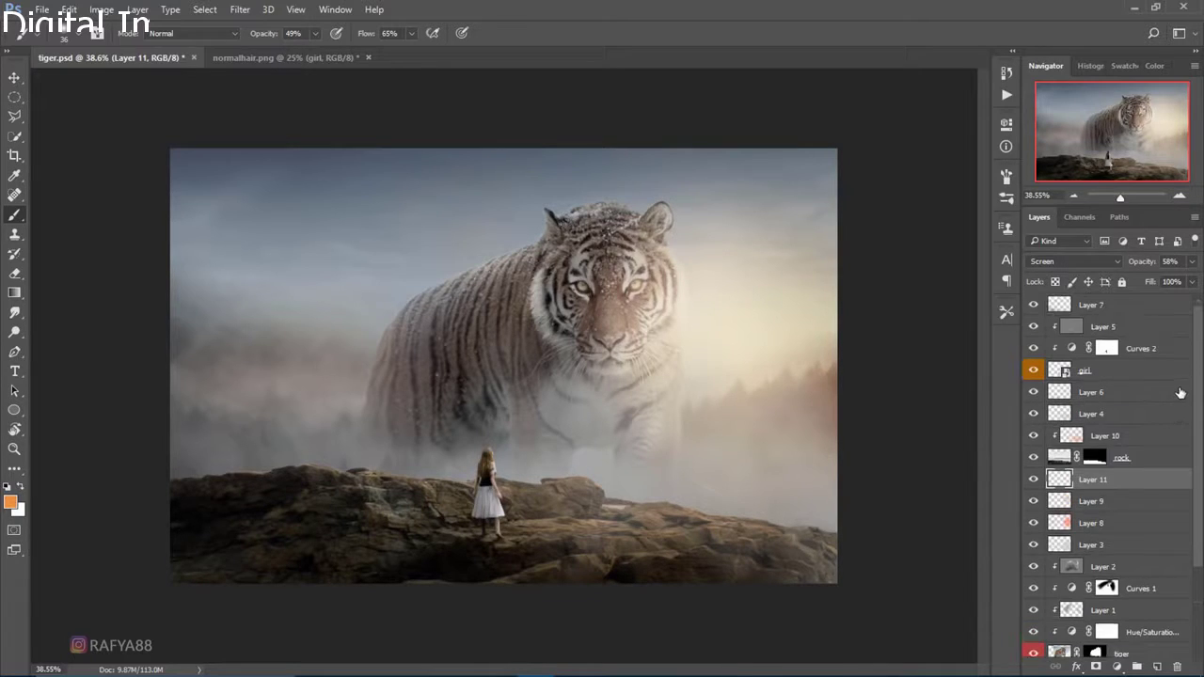
pyautogui.click(1151, 308)
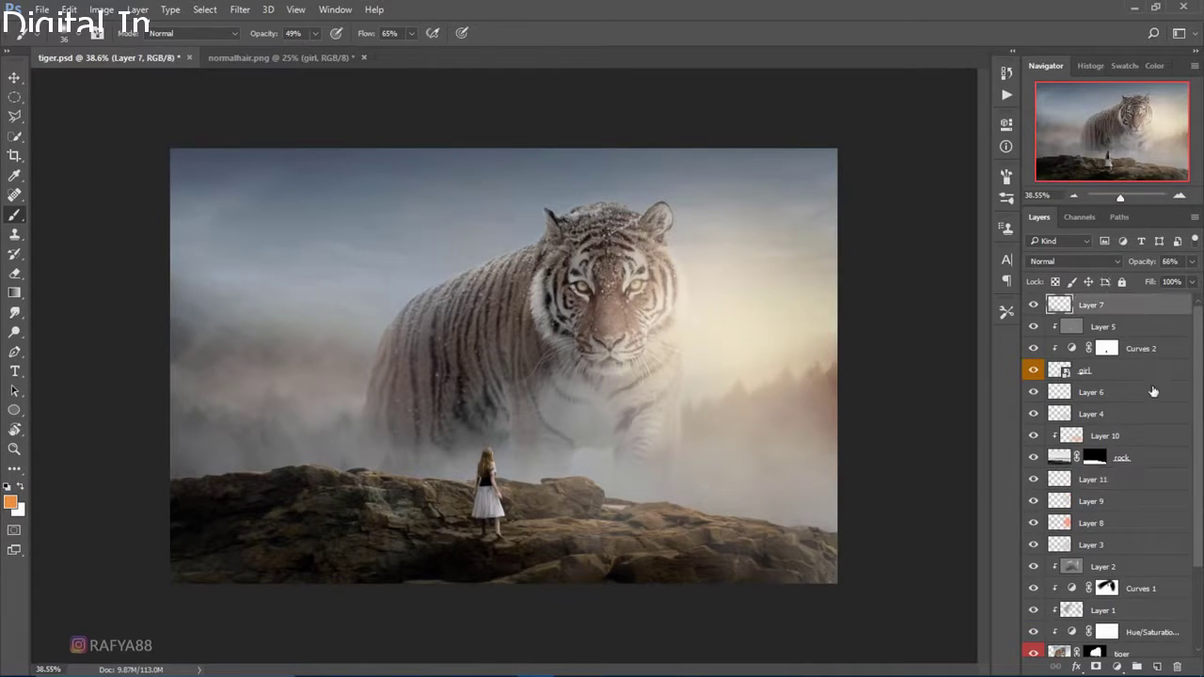
# Give the rock layer a blue colour label.
pyautogui.click(1034, 458)
pyautogui.rightClick(1147, 459)
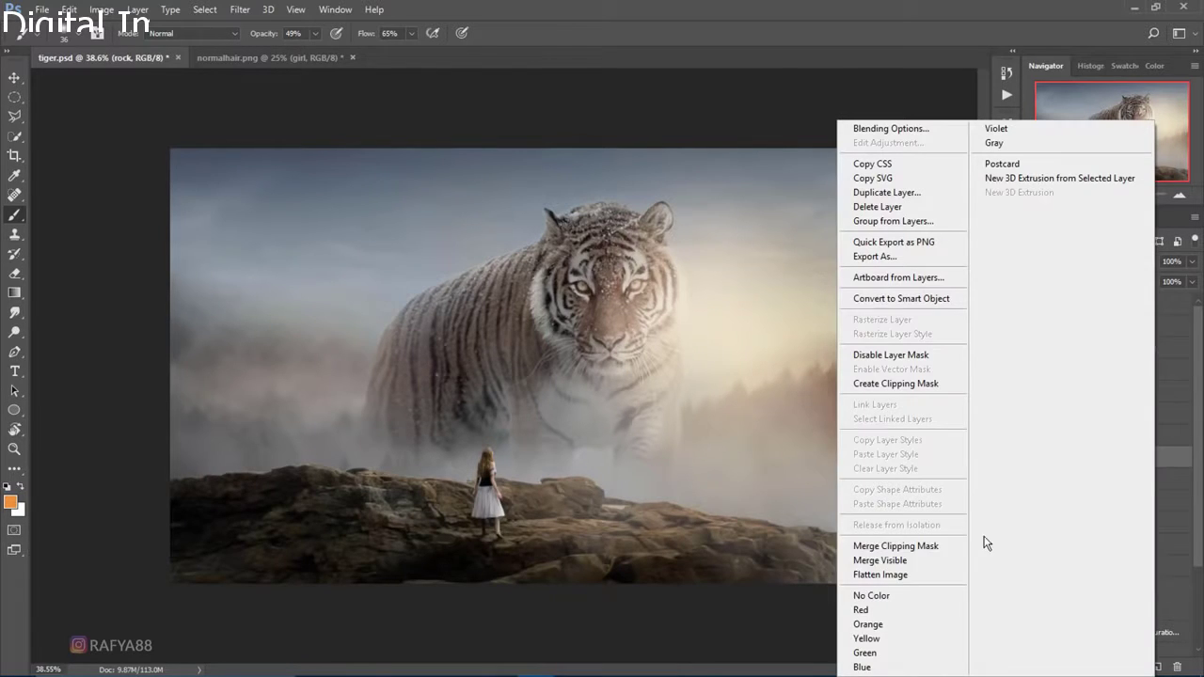
pyautogui.click(887, 667)
# Add a snow layer with a 250 px scatter brush and white paint colour.
pyautogui.hotkey('ctrl', 'shift', 'alt', 'n')
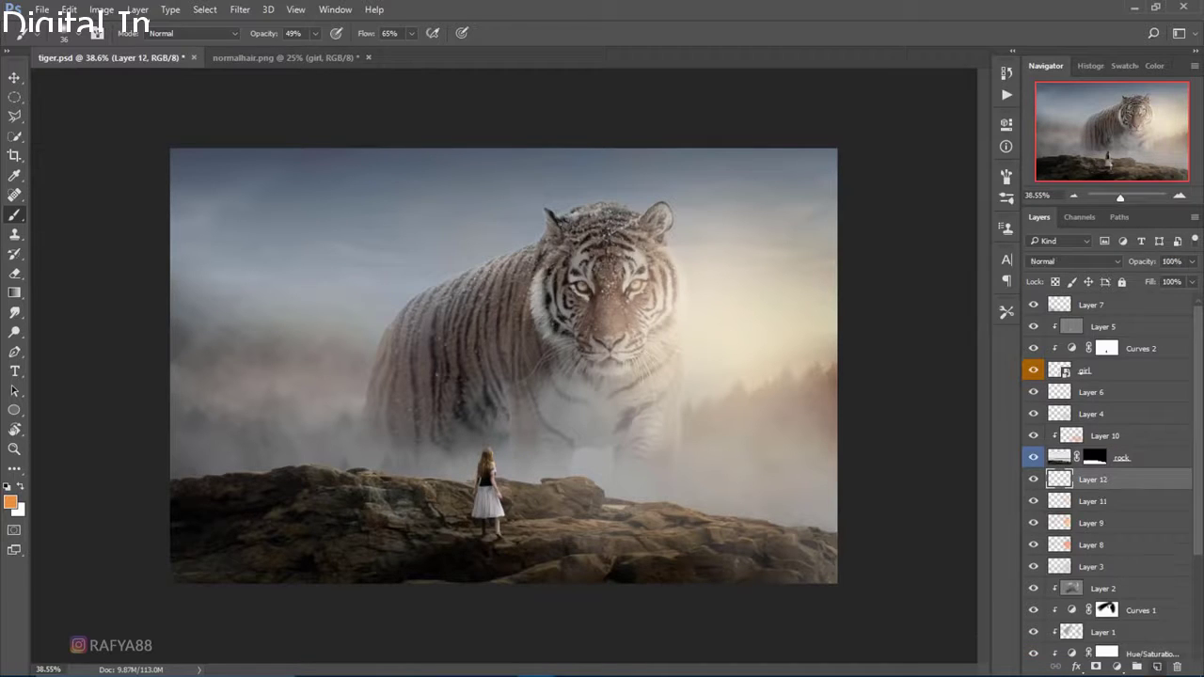
pyautogui.scroll(-1, 548, 274)
pyautogui.rightClick(399, 268)
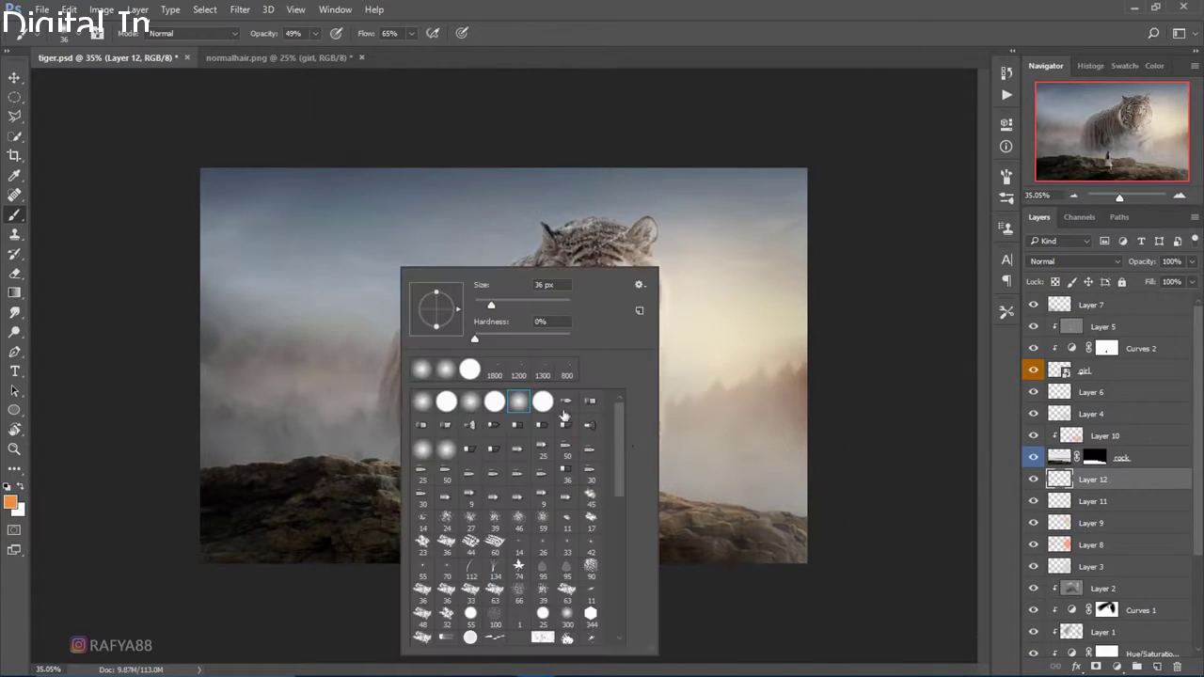
pyautogui.moveTo(622, 449); pyautogui.dragTo(614, 555)
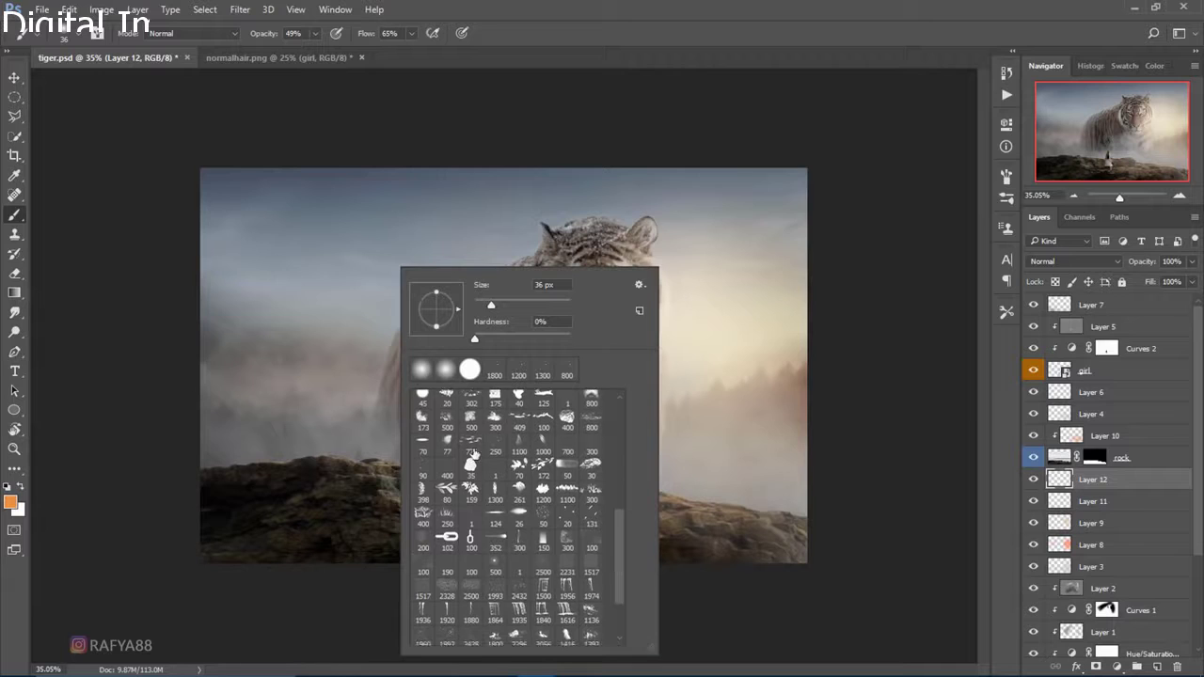
pyautogui.click(489, 449)
pyautogui.click(21, 489)
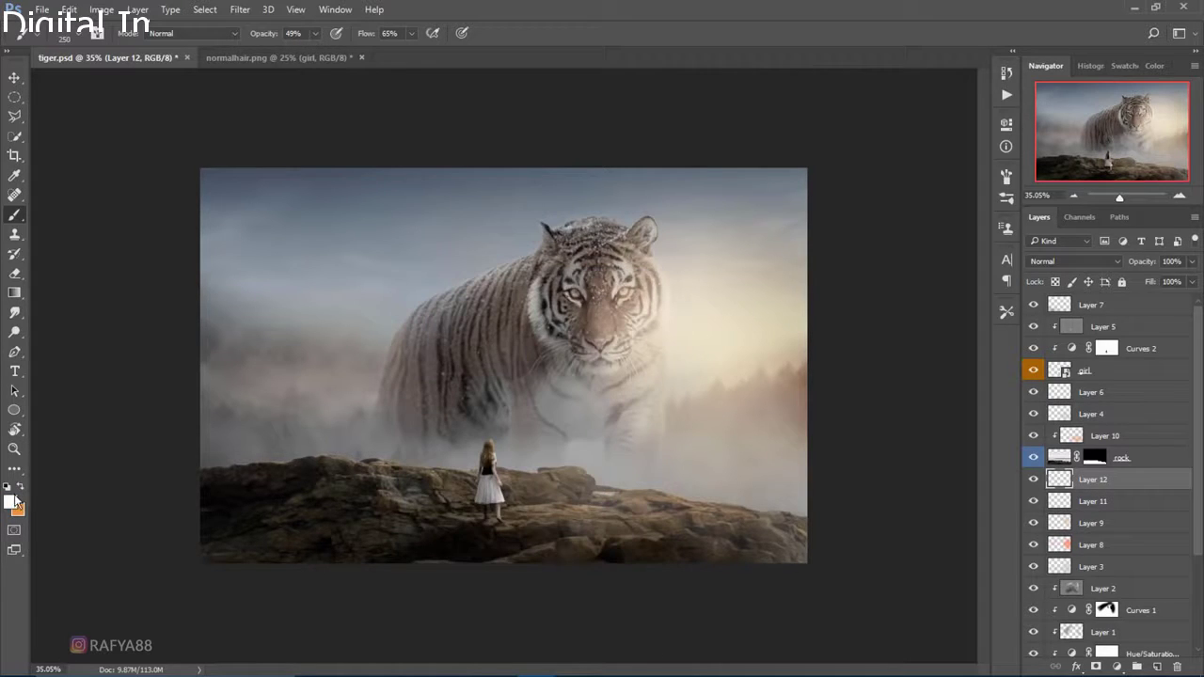
pyautogui.click(1096, 342)
# Scatter white snow over the upper-left sky and fog, fading the layer to about half opacity.
pyautogui.moveTo(259, 230); pyautogui.dragTo(440, 237)
pyautogui.press(']')
pyautogui.press(']')
pyautogui.moveTo(283, 348); pyautogui.dragTo(574, 310)
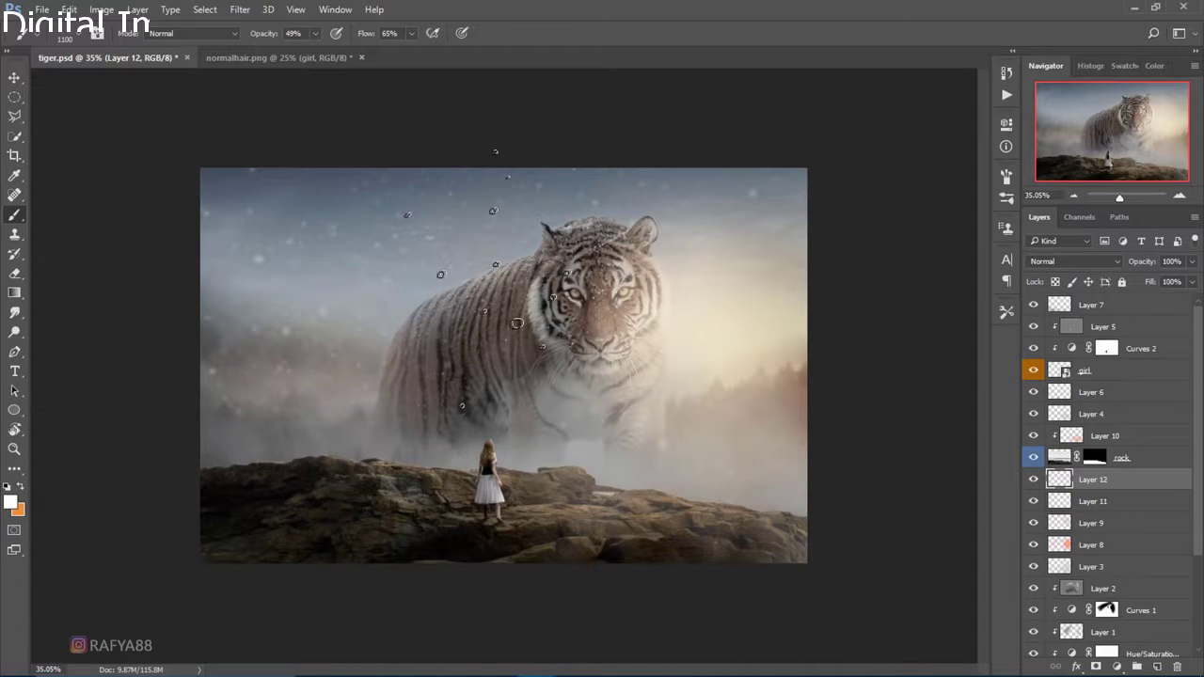
pyautogui.press(']')
pyautogui.press(']')
pyautogui.press(']')
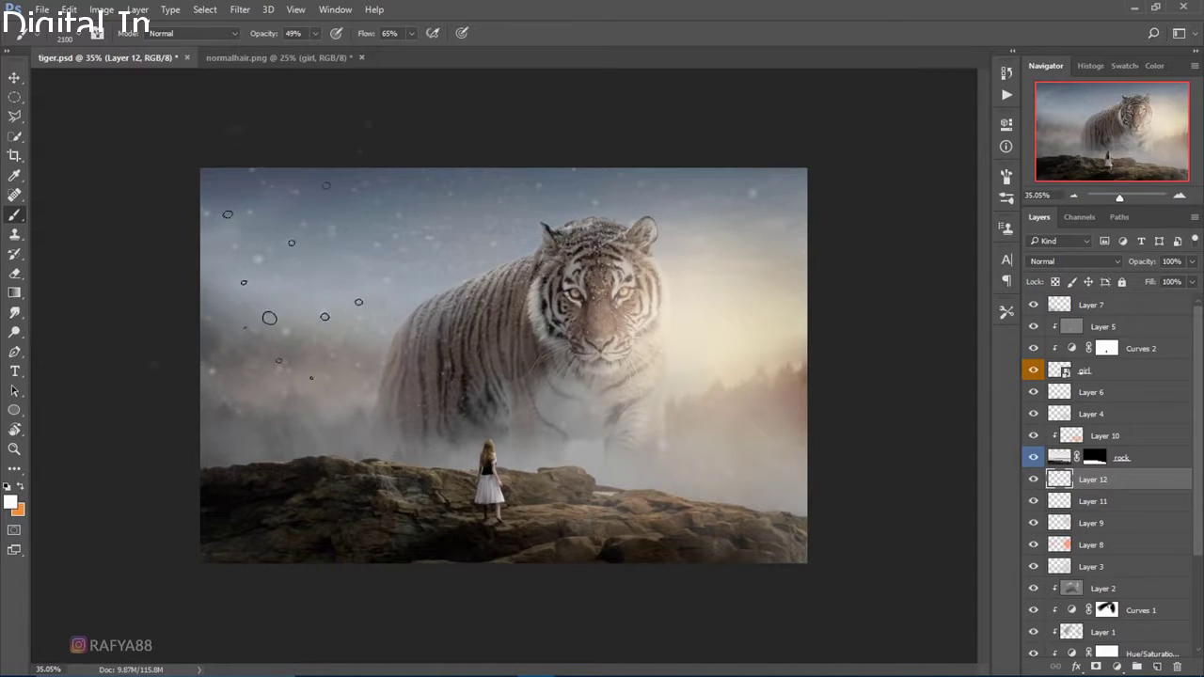
pyautogui.moveTo(1138, 266); pyautogui.dragTo(1106, 258)
pyautogui.click(1157, 667)
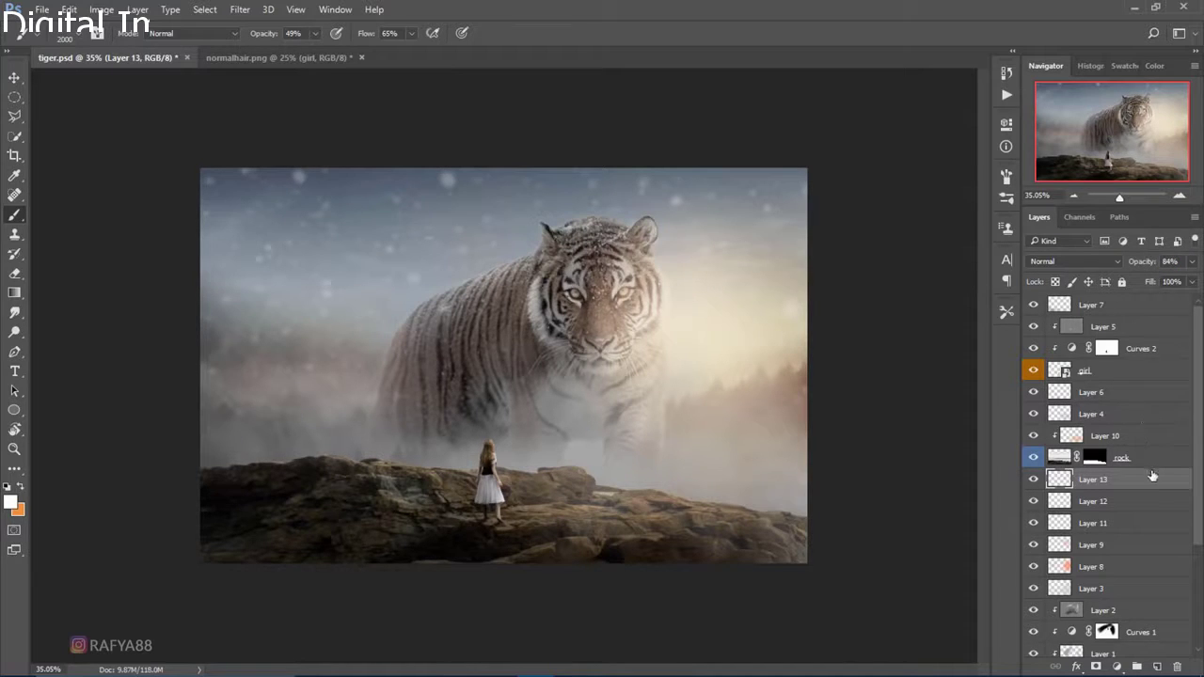
# Group the fog, glow and snow Layers 3–13 as Group 1, then add Layer 14 at 92% opacity.
pyautogui.keyDown('shift'); pyautogui.click(1138, 595); pyautogui.keyUp('shift')
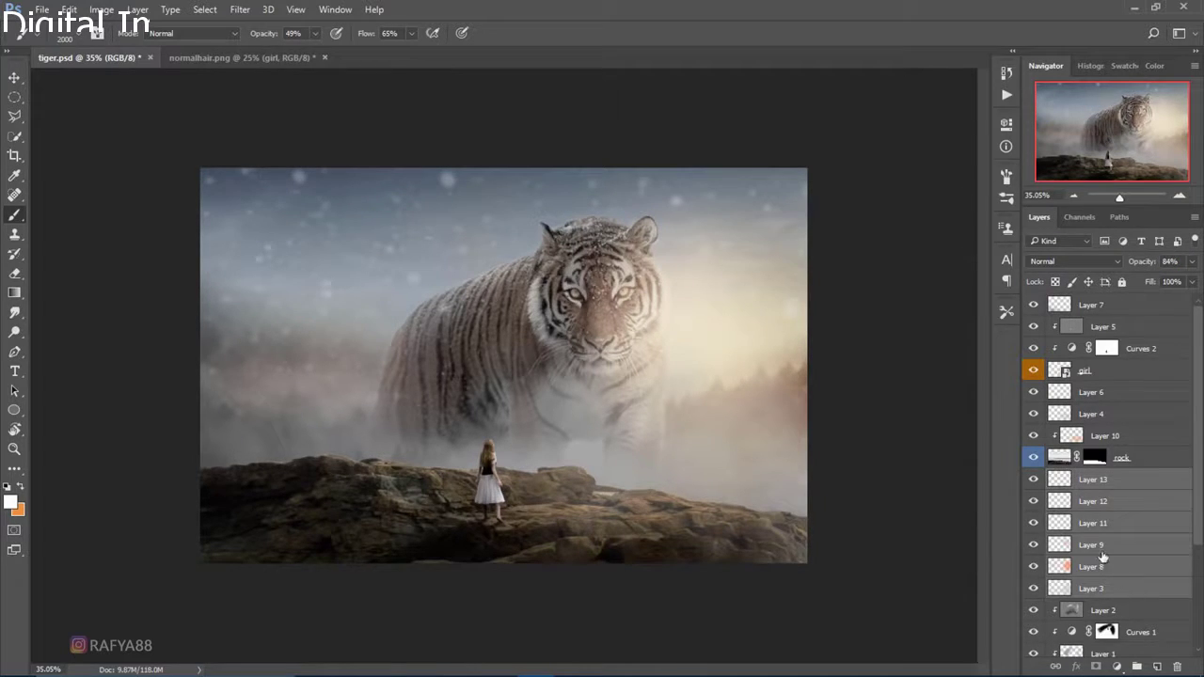
pyautogui.hotkey('ctrl', 'g')
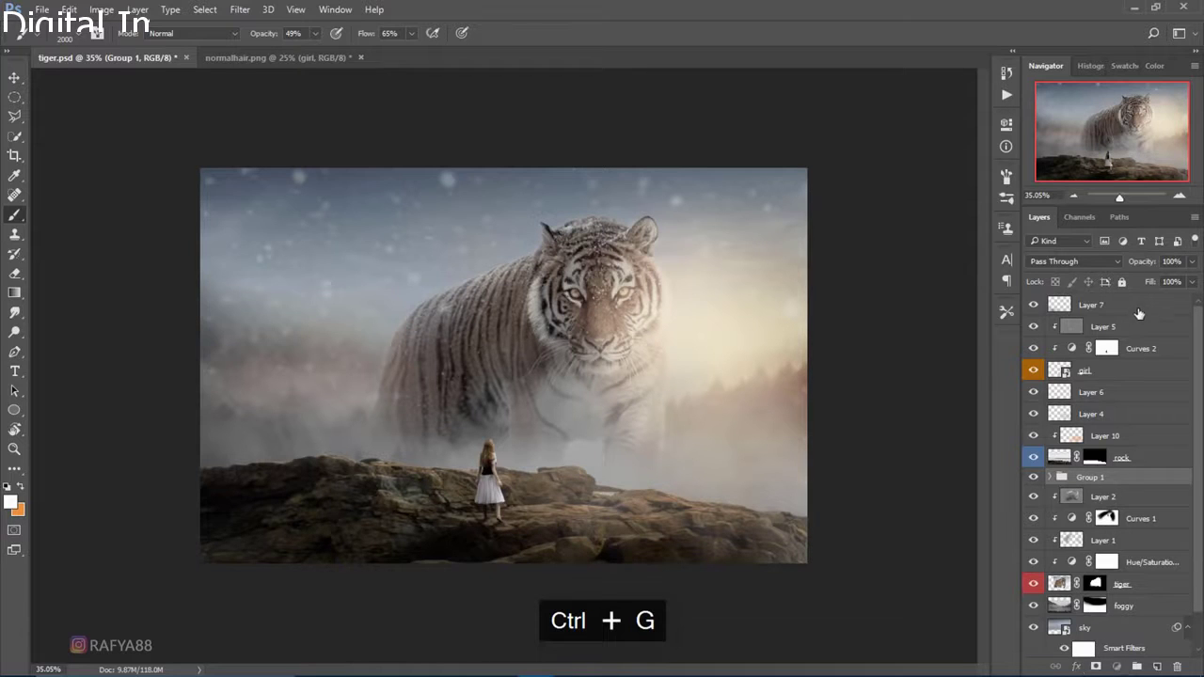
pyautogui.click(1139, 313)
pyautogui.click(1157, 666)
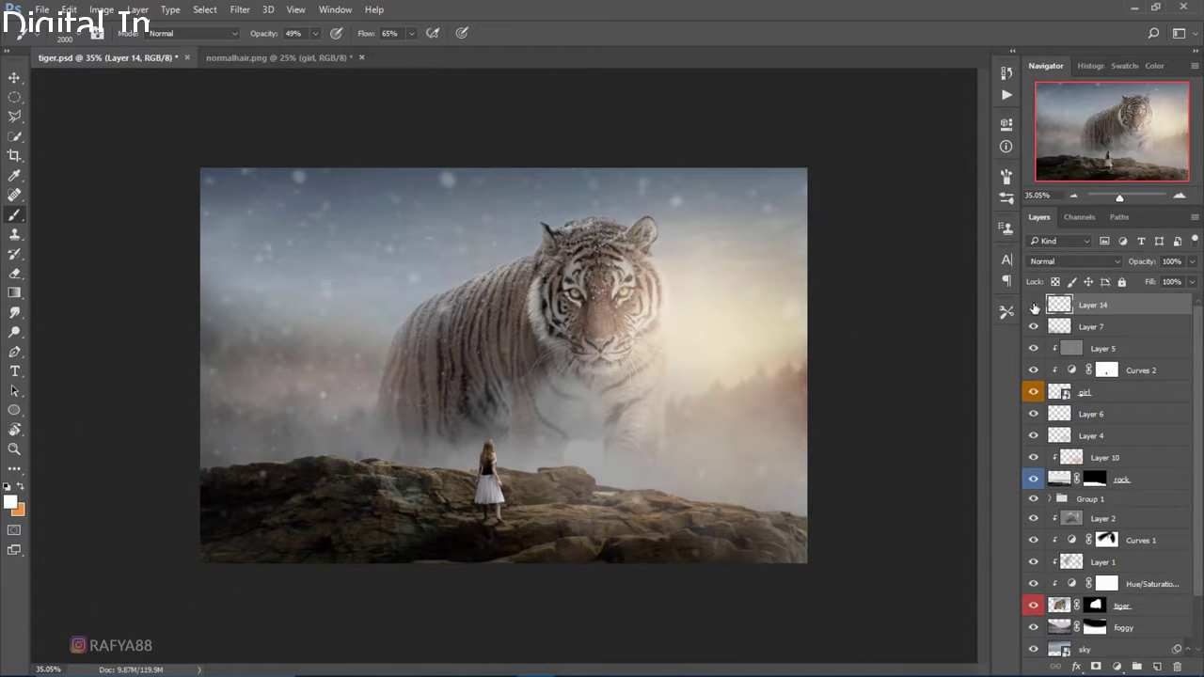
pyautogui.moveTo(1144, 262); pyautogui.dragTo(1141, 265)
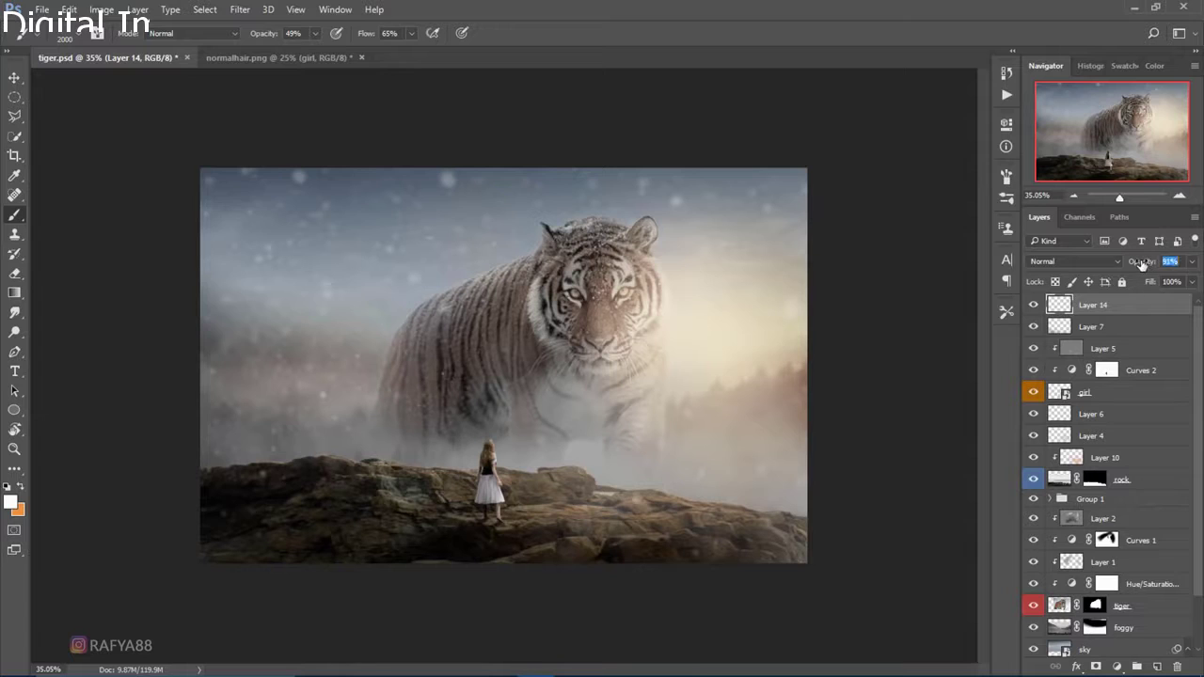
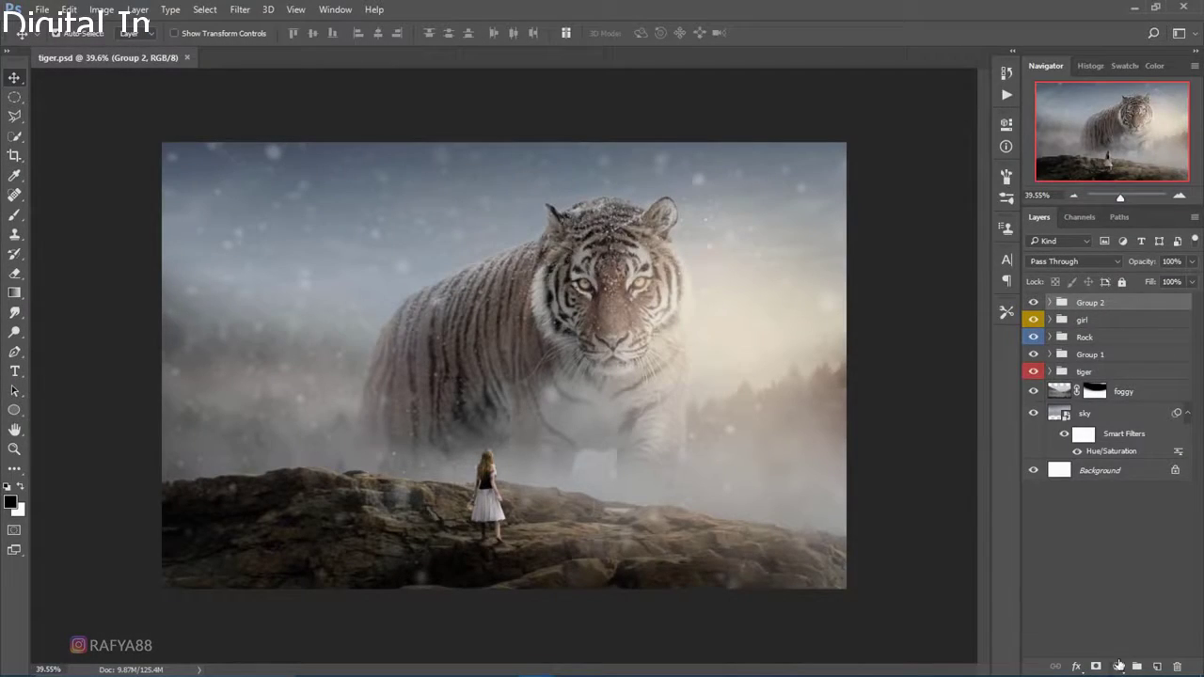
# Add a Curves adjustment layer and lift the RGB curve, slightly deepening the shadow point.
pyautogui.click(1117, 666)
pyautogui.click(1126, 422)
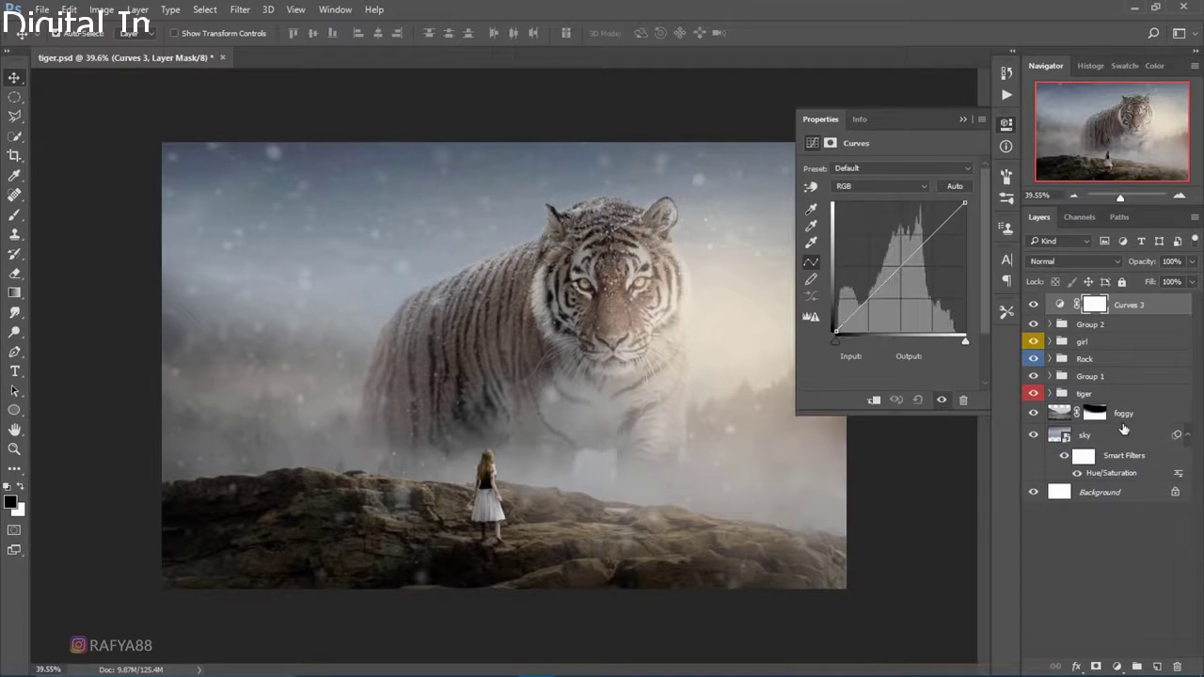
pyautogui.moveTo(919, 252); pyautogui.dragTo(917, 241)
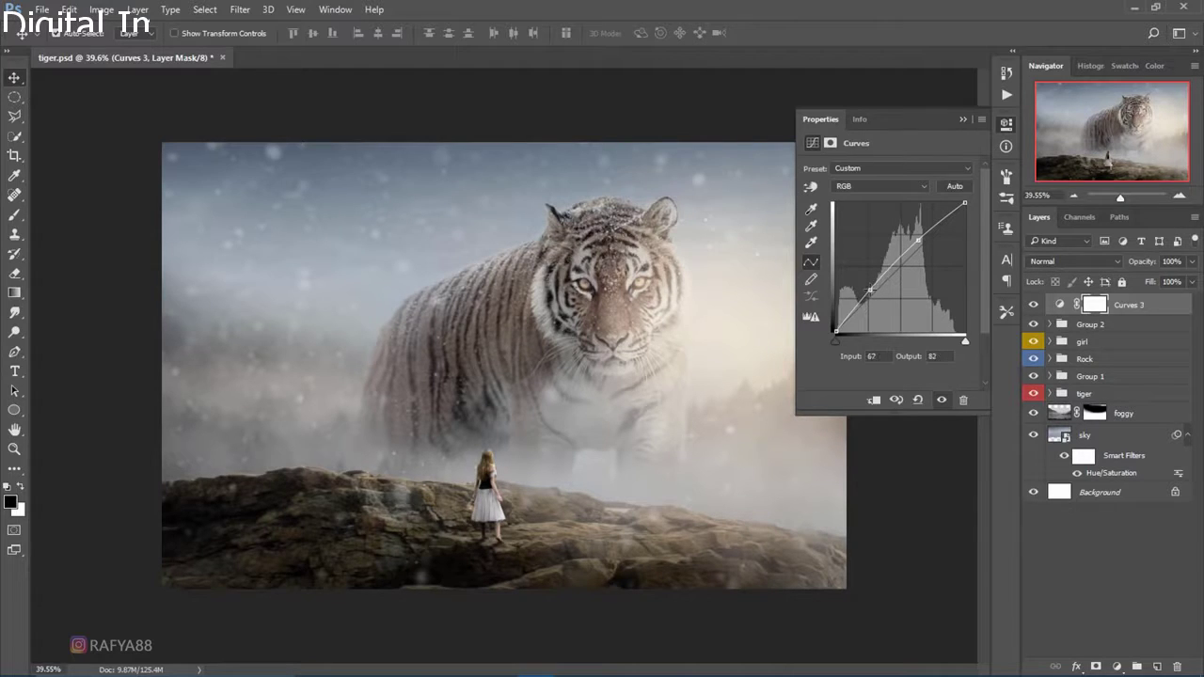
pyautogui.moveTo(871, 292); pyautogui.dragTo(872, 295)
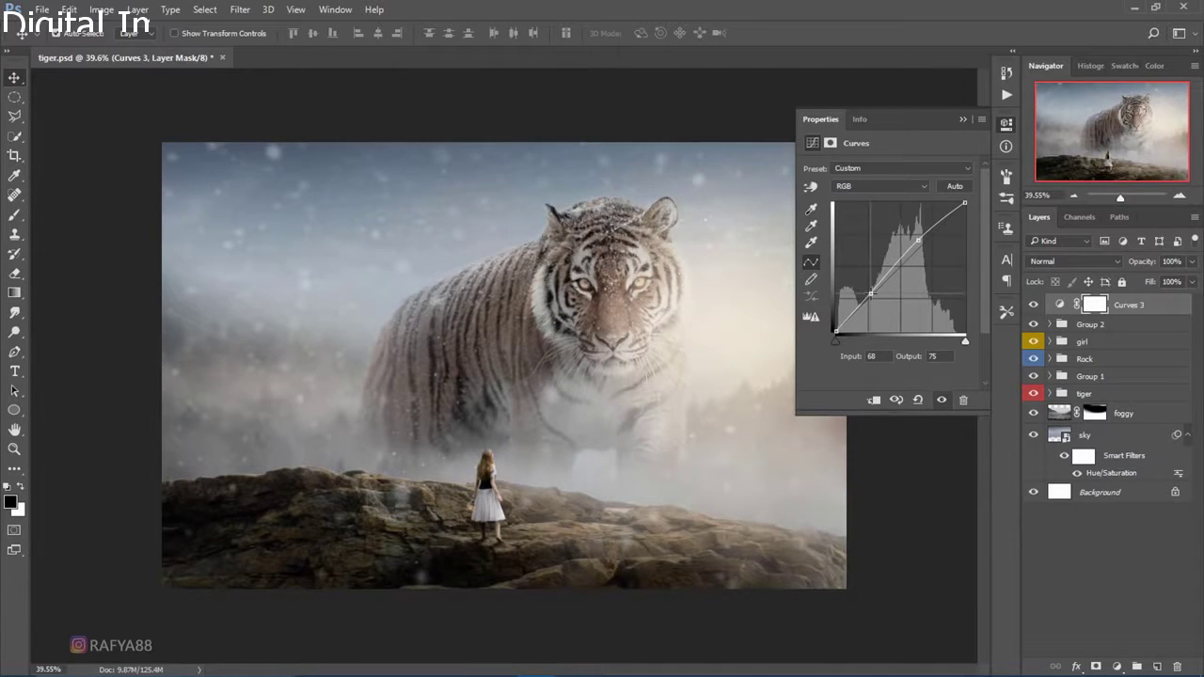
# Warm the Curves by lowering the Blue highlights point and raising the Blue black point.
pyautogui.click(880, 185)
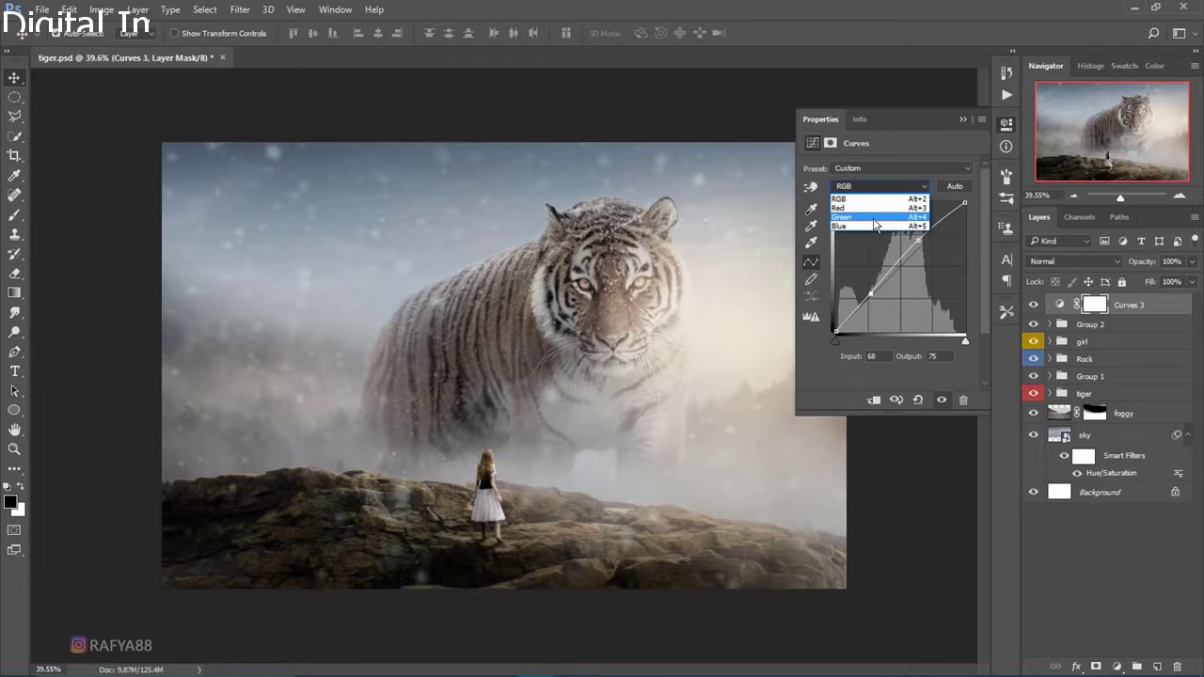
pyautogui.click(865, 227)
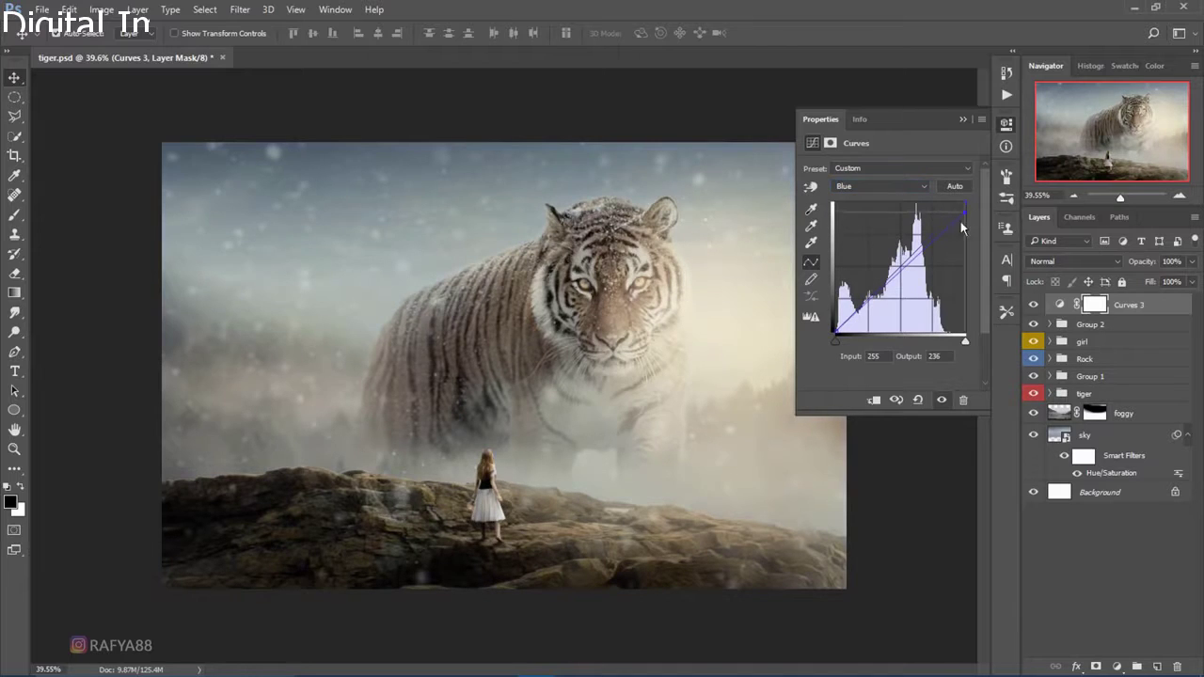
pyautogui.moveTo(929, 239); pyautogui.dragTo(929, 249)
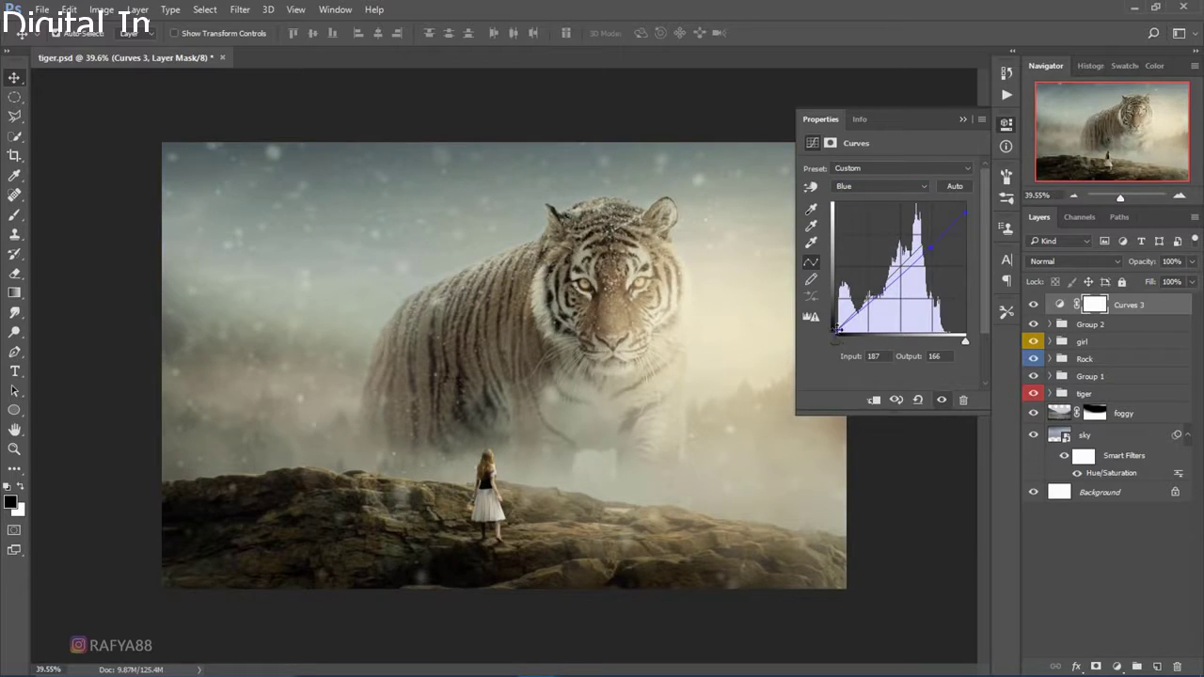
pyautogui.moveTo(837, 328); pyautogui.dragTo(835, 317)
pyautogui.click(961, 120)
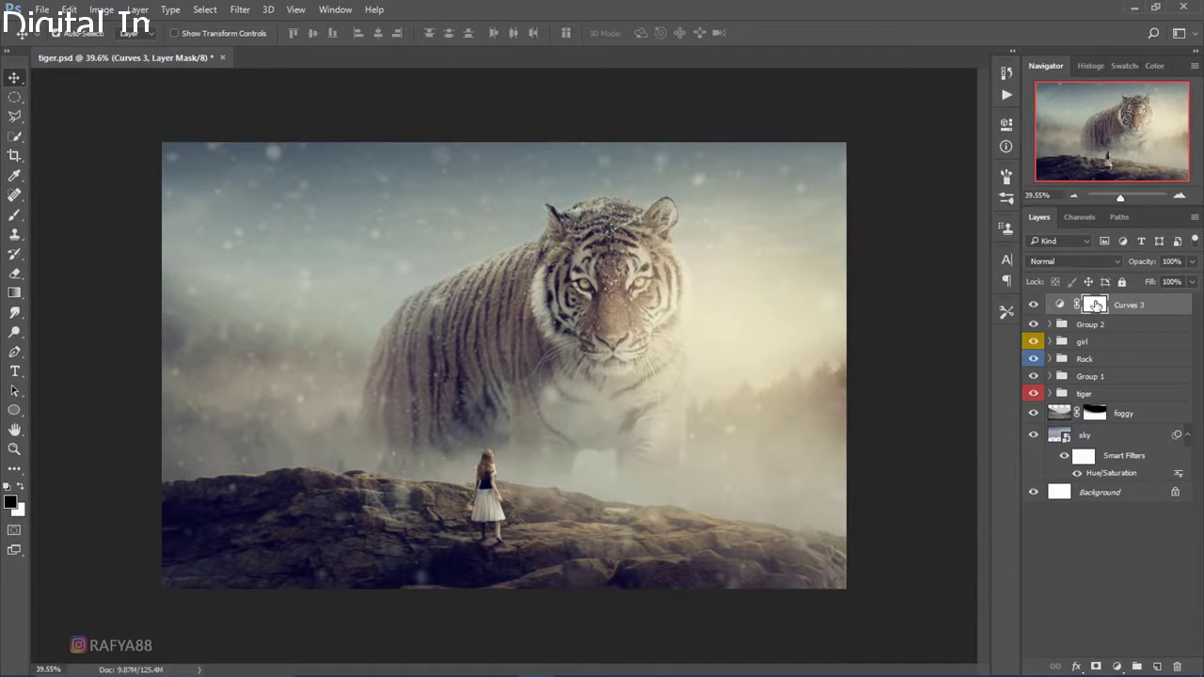
# Invert the Curves 3 mask and set up a white brush about 336 px wide.
pyautogui.hotkey('ctrl', 'i')
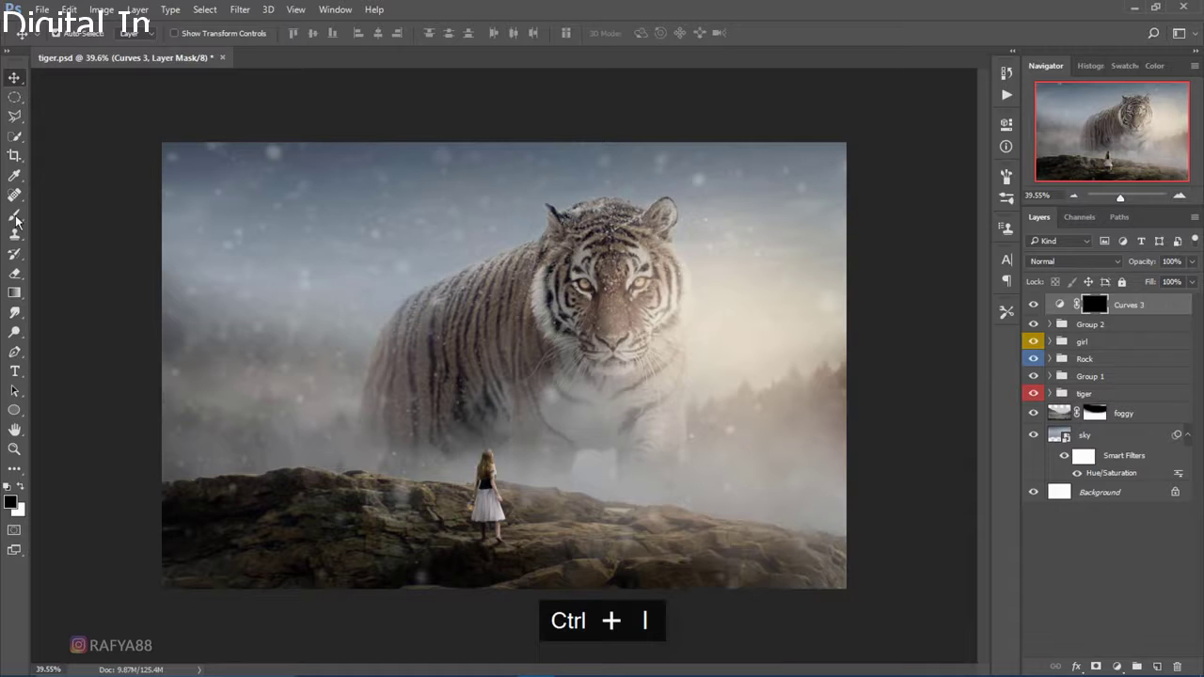
pyautogui.click(15, 216)
pyautogui.click(20, 487)
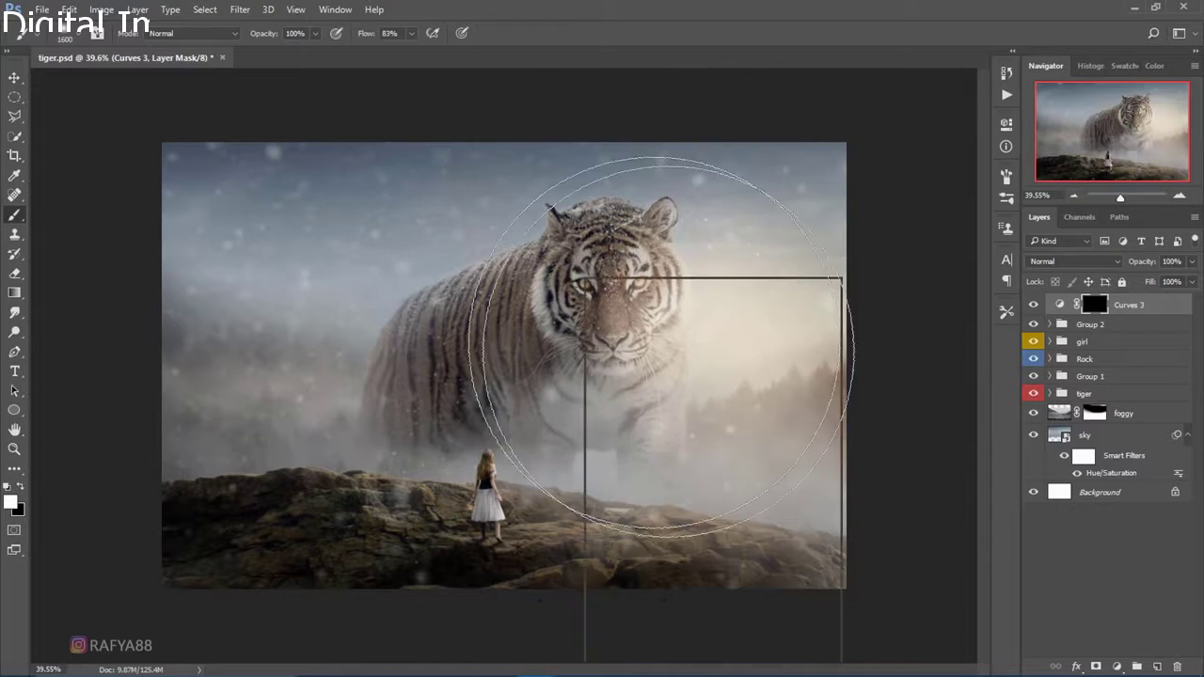
pyautogui.moveTo(743, 317); pyautogui.dragTo(737, 317)
pyautogui.click(698, 44)
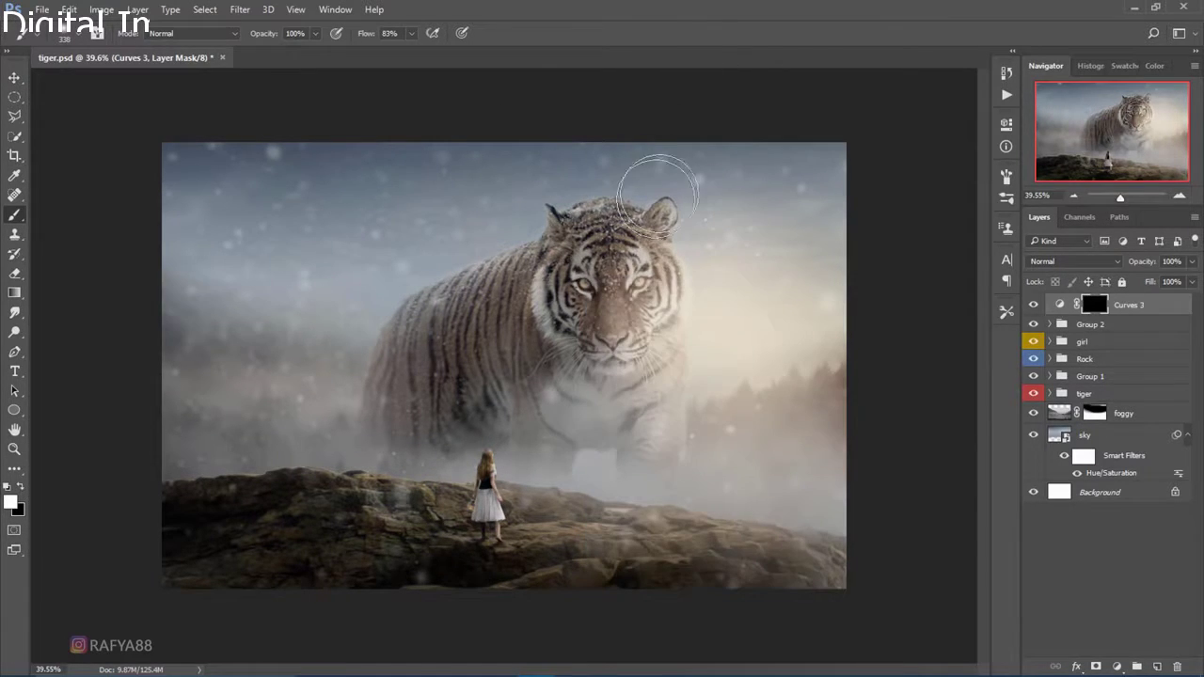
# Paint a glow beside the tiger's face and chest on the mask, undoing two strokes.
pyautogui.click(713, 315)
pyautogui.moveTo(708, 342); pyautogui.dragTo(666, 501)
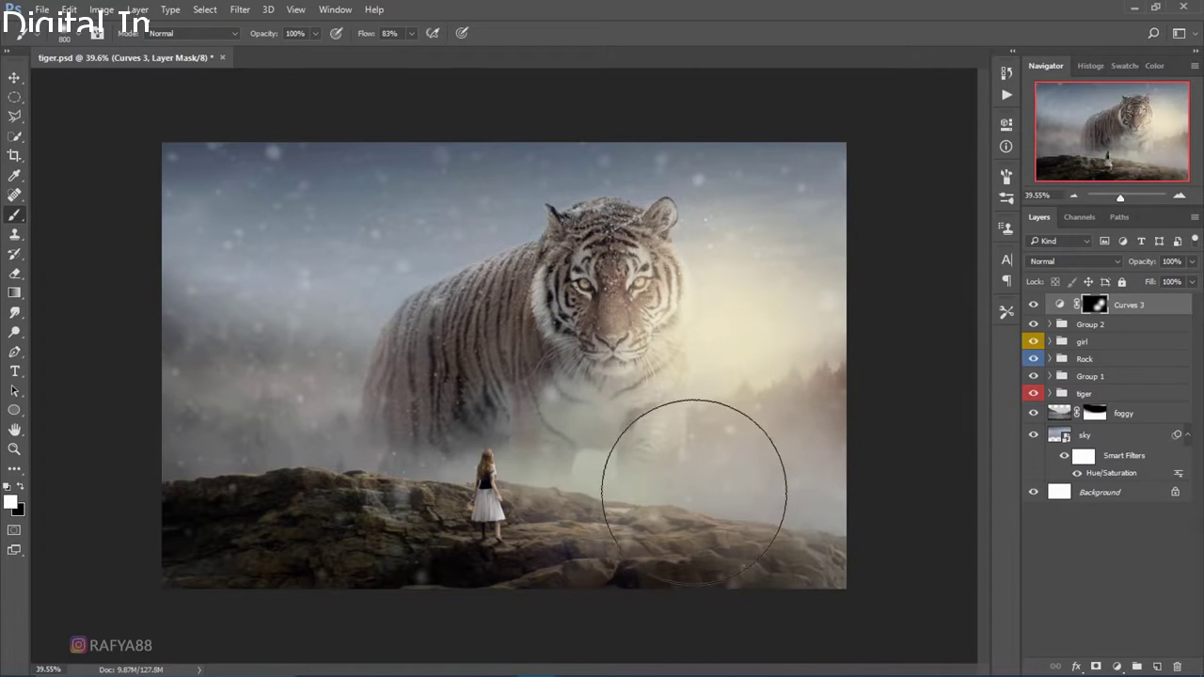
pyautogui.moveTo(667, 500); pyautogui.dragTo(561, 250)
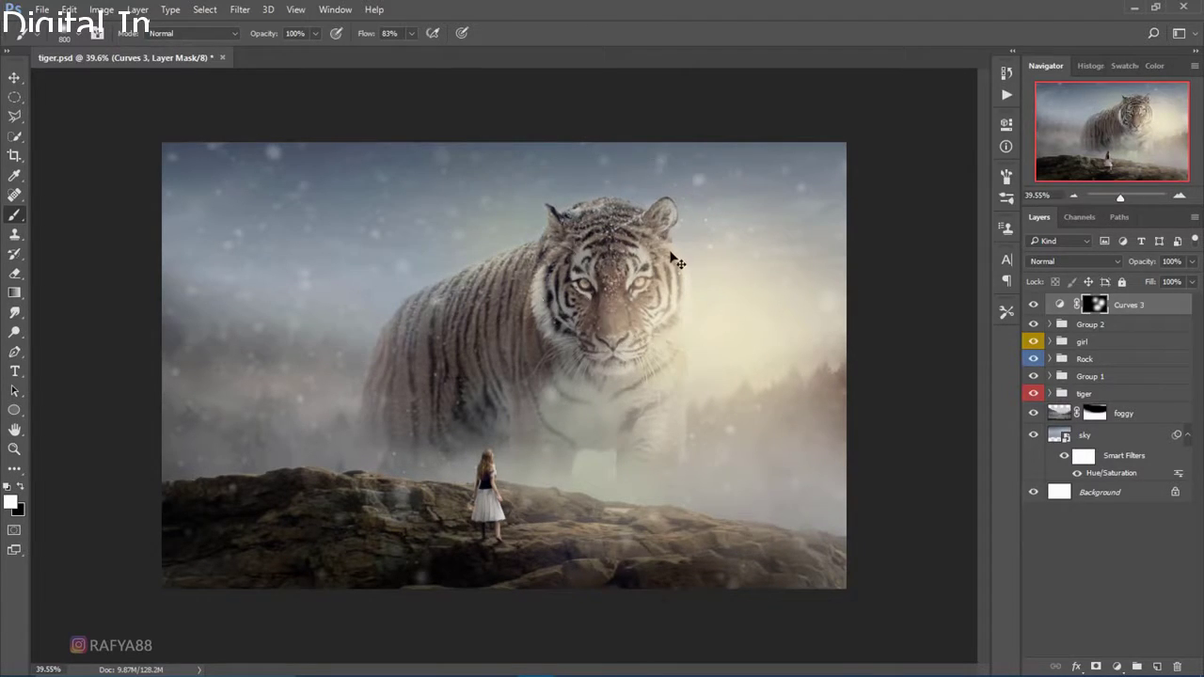
pyautogui.hotkey('ctrl', 'z')
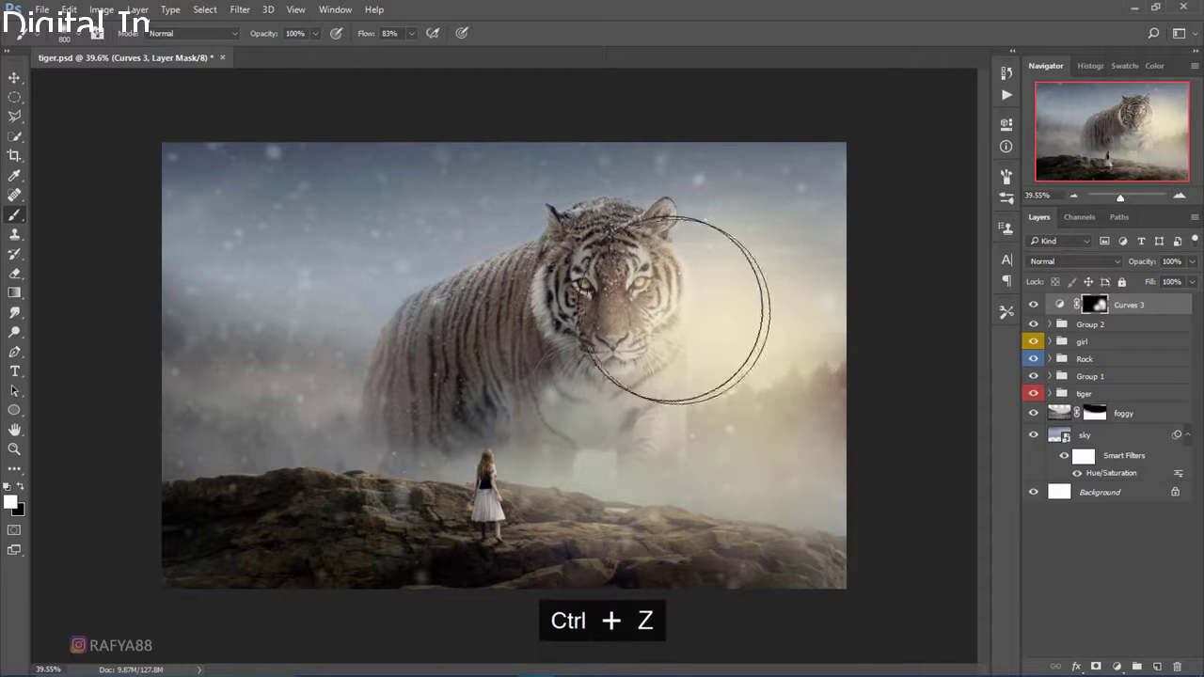
pyautogui.hotkey('ctrl', 'z')
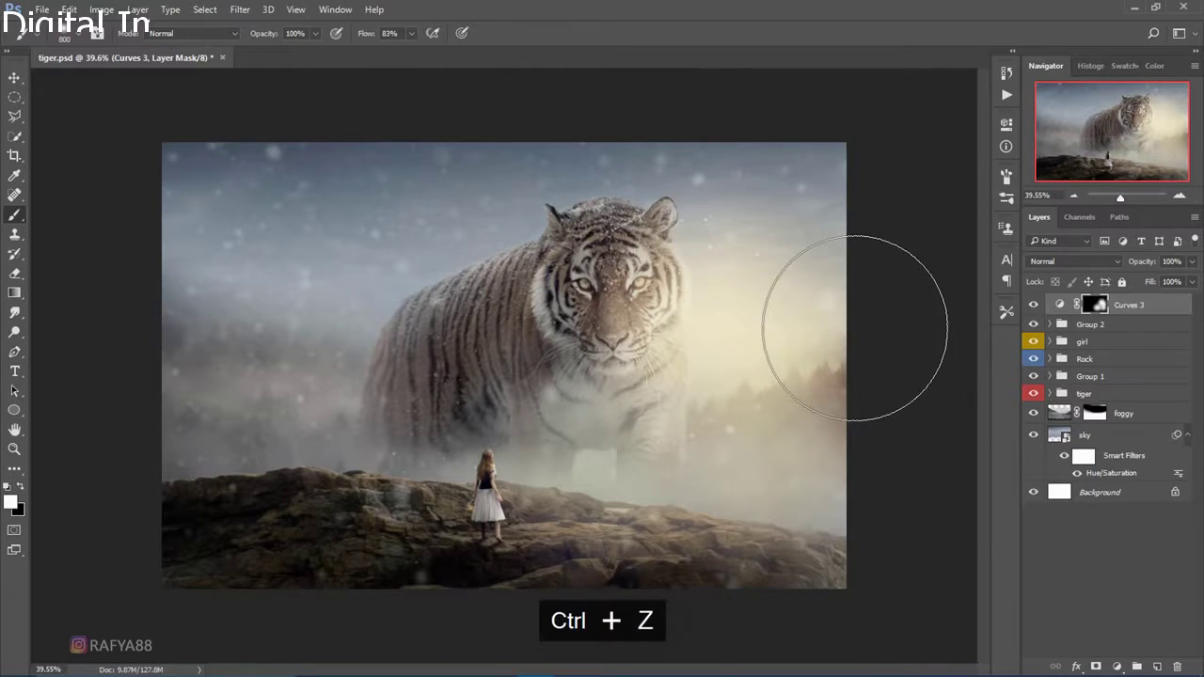
# Lower the brush opacity to 38% for softer glow painting.
pyautogui.scroll(-2, 804, 381)
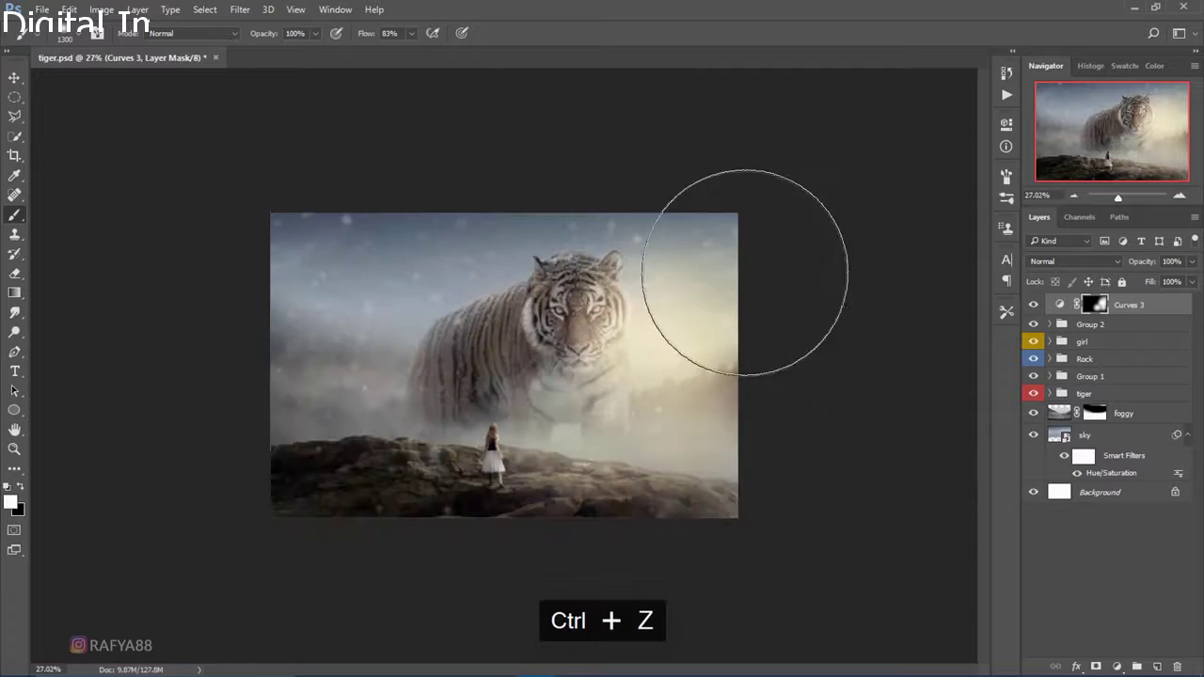
pyautogui.scroll(-2, 747, 269)
pyautogui.moveTo(271, 40); pyautogui.dragTo(226, 39)
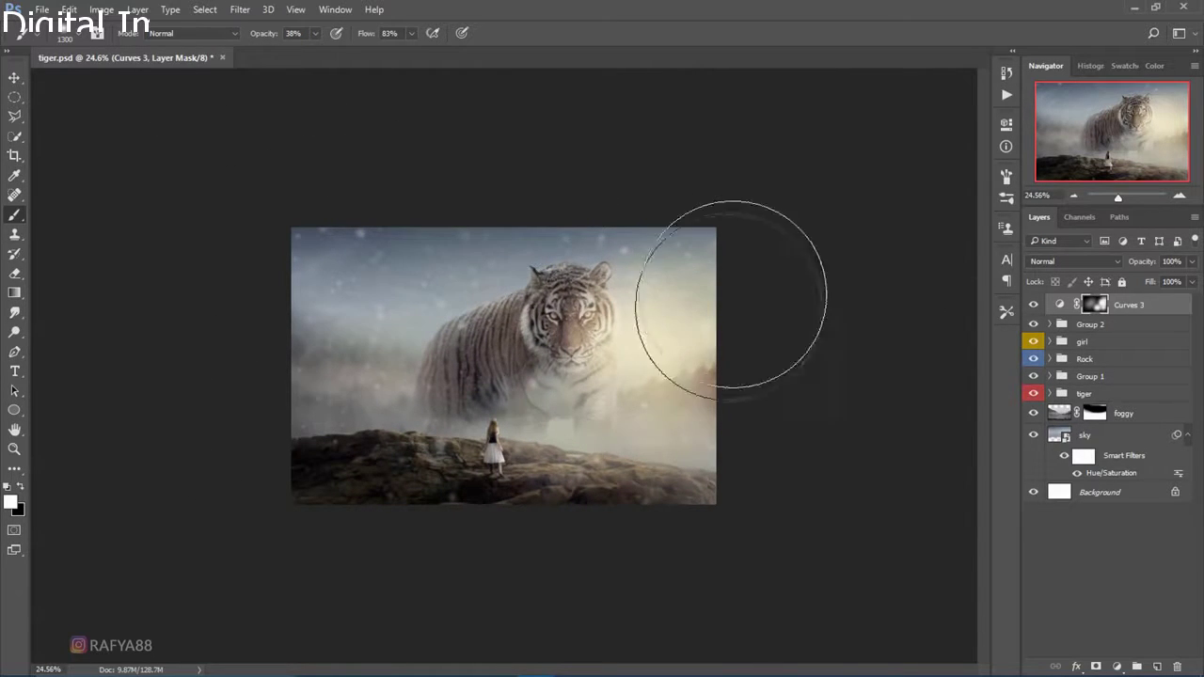
pyautogui.scroll(1, 672, 283)
pyautogui.scroll(1, 621, 313)
pyautogui.scroll(1, 619, 315)
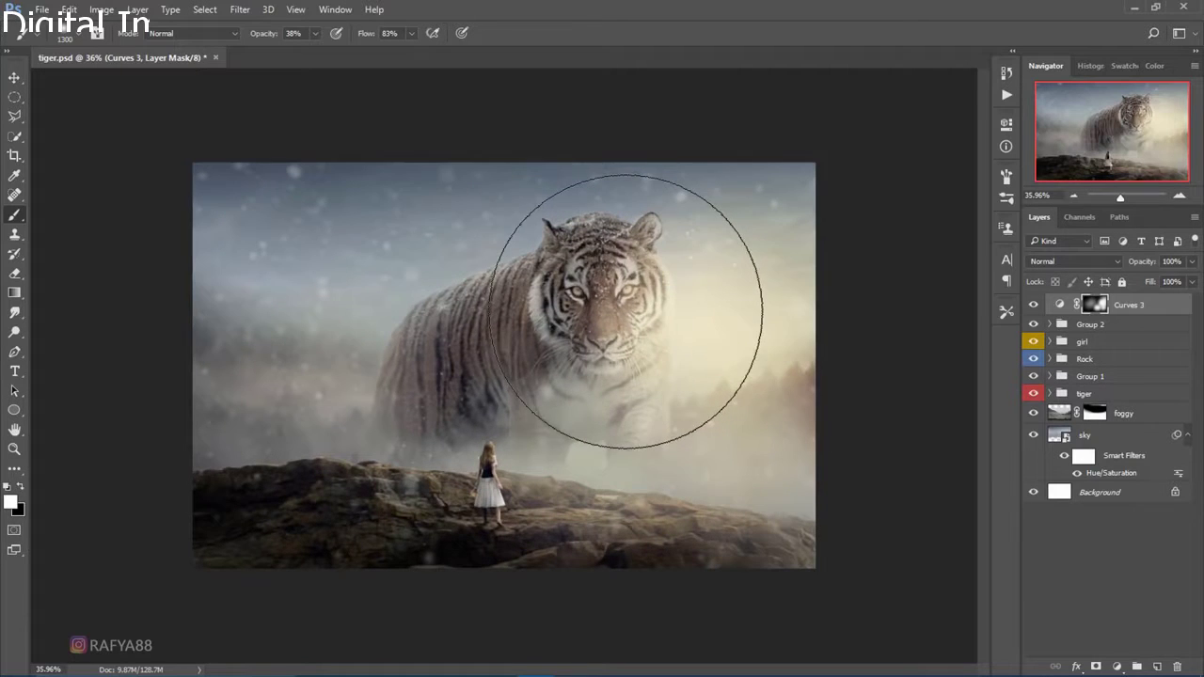
# Add a Levels adjustment layer with Blue output levels set to 17–246.
pyautogui.click(1116, 667)
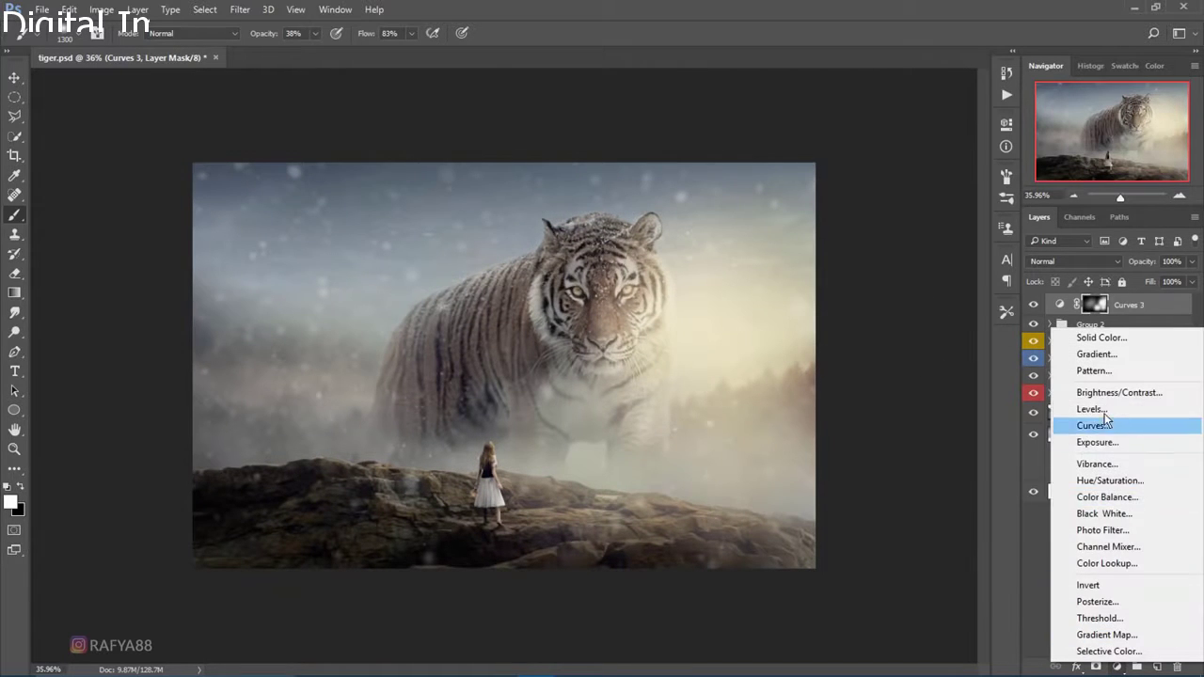
pyautogui.click(1145, 412)
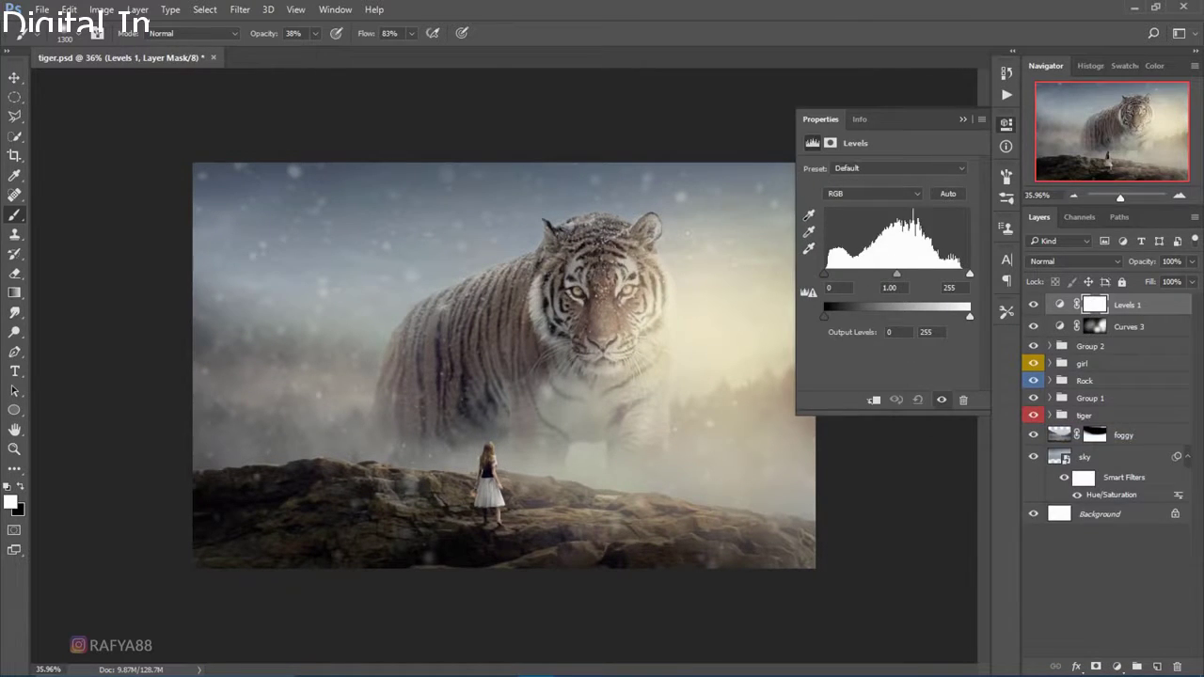
pyautogui.click(872, 193)
pyautogui.click(871, 240)
pyautogui.moveTo(825, 316); pyautogui.dragTo(833, 320)
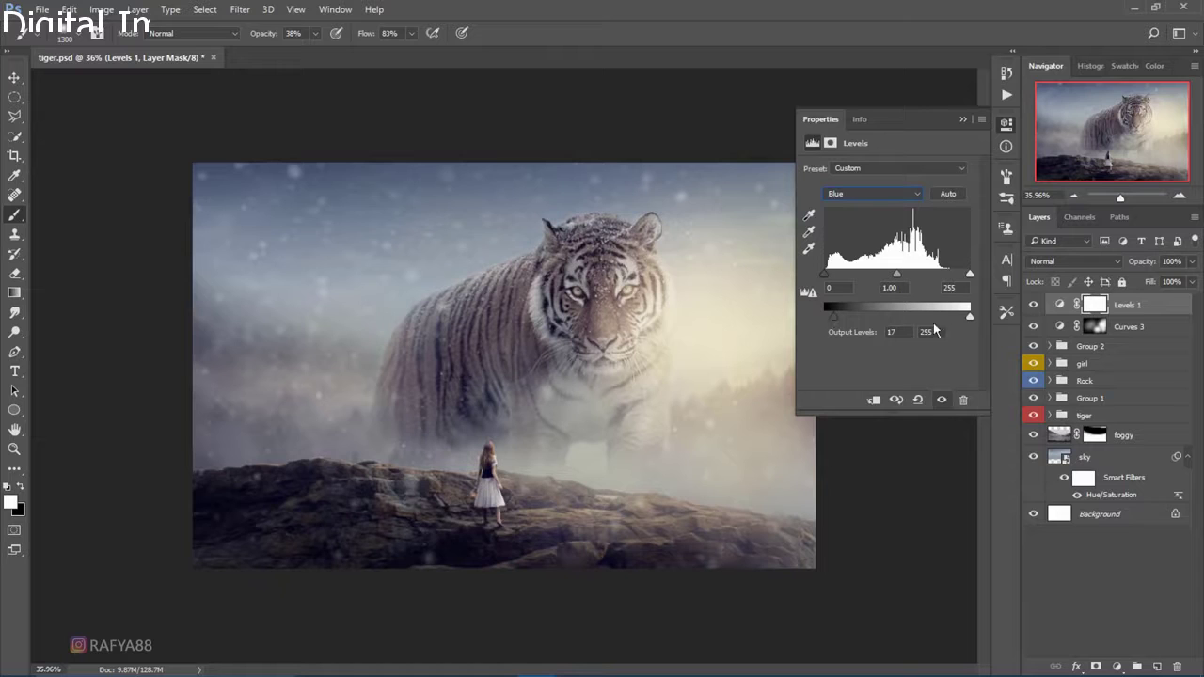
pyautogui.moveTo(970, 317); pyautogui.dragTo(965, 321)
# Set the RGB input white to 244 and toggle Levels 1 to compare.
pyautogui.click(873, 193)
pyautogui.click(840, 201)
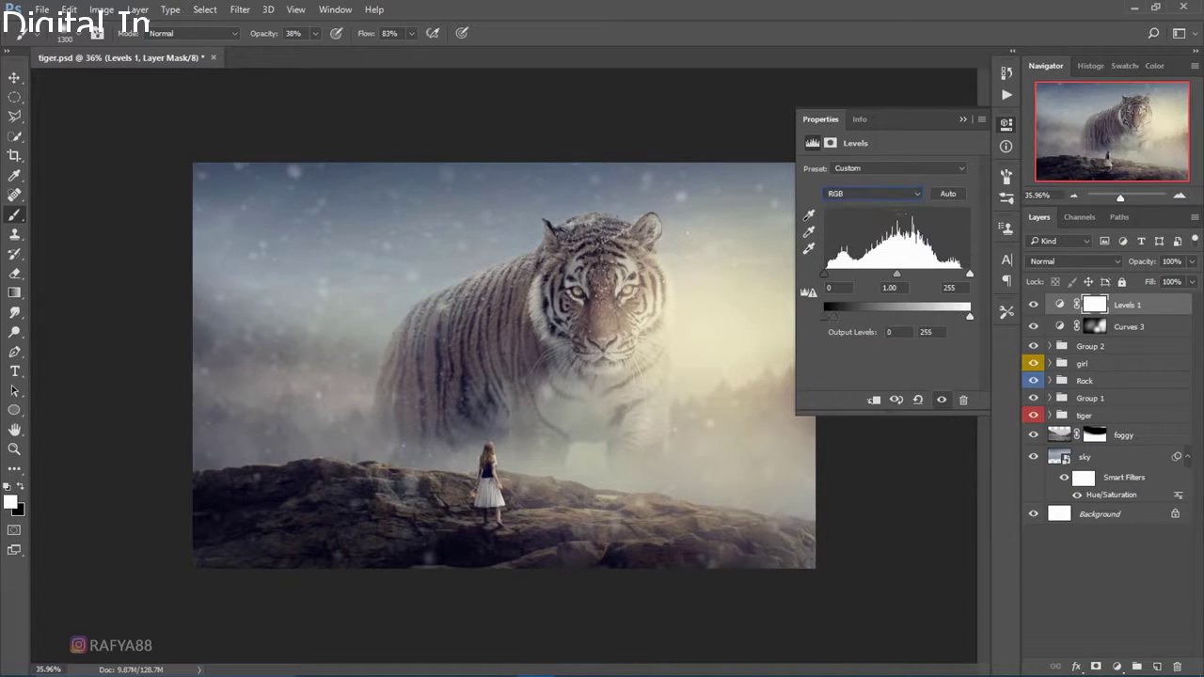
pyautogui.moveTo(970, 273); pyautogui.dragTo(963, 275)
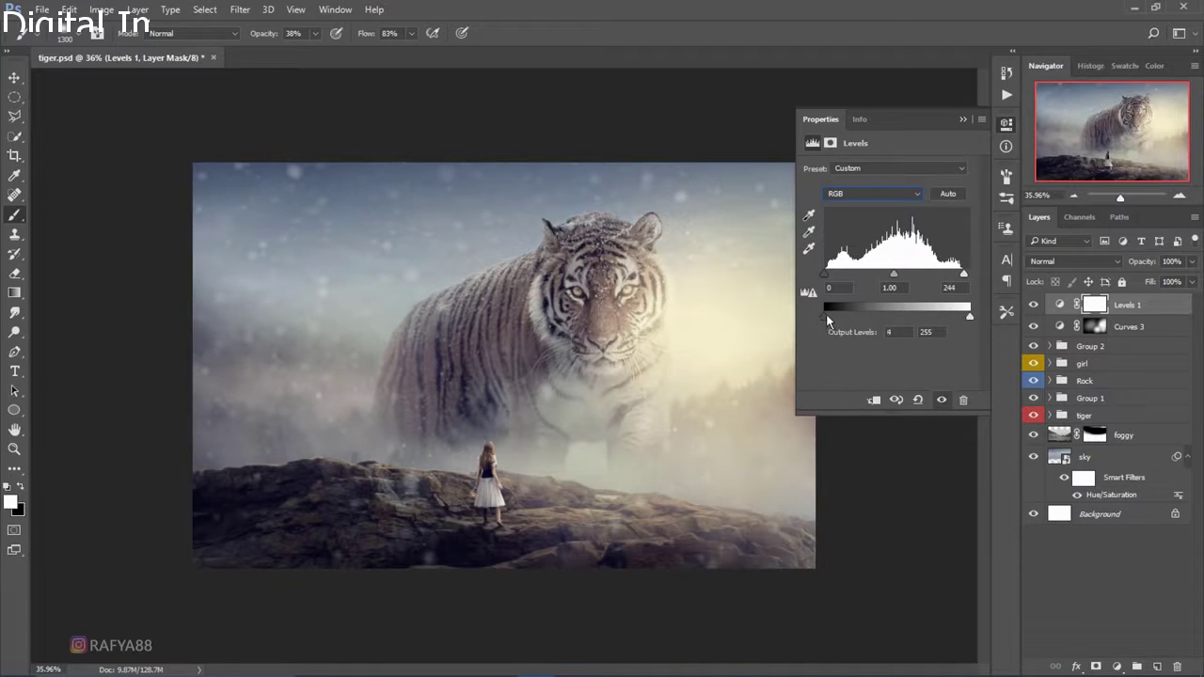
pyautogui.click(963, 120)
pyautogui.click(1034, 305)
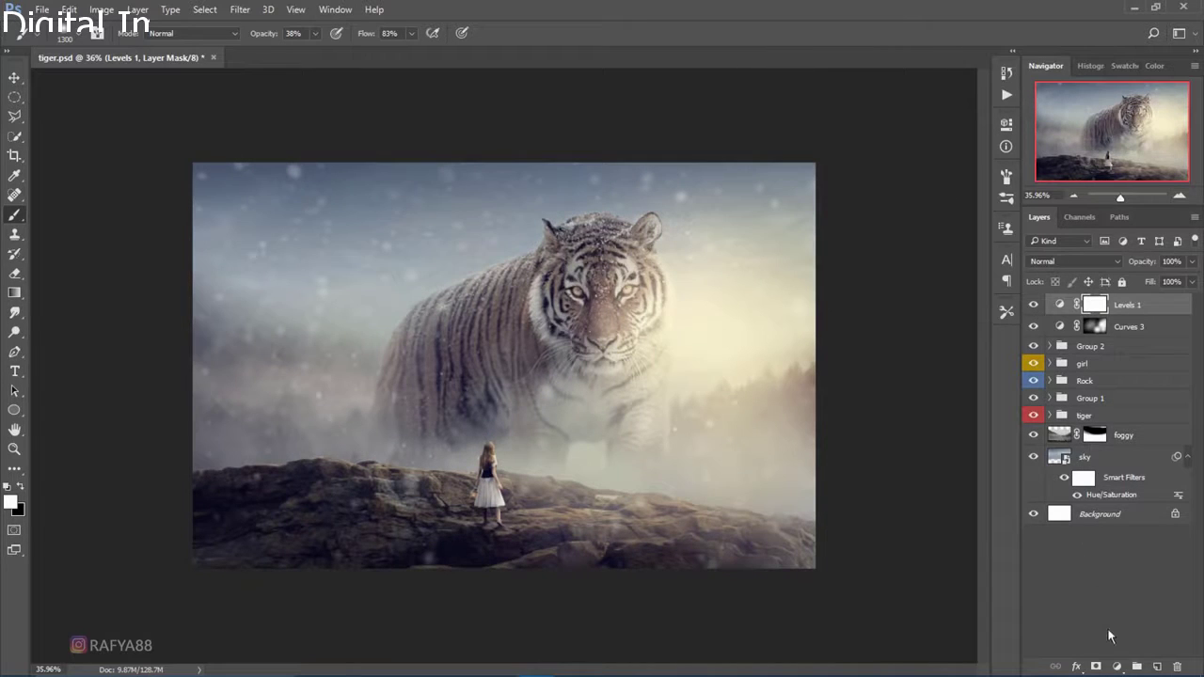
# Add a Color Balance layer shifting the midtones +5 toward blue and slightly toward cyan.
pyautogui.click(1116, 666)
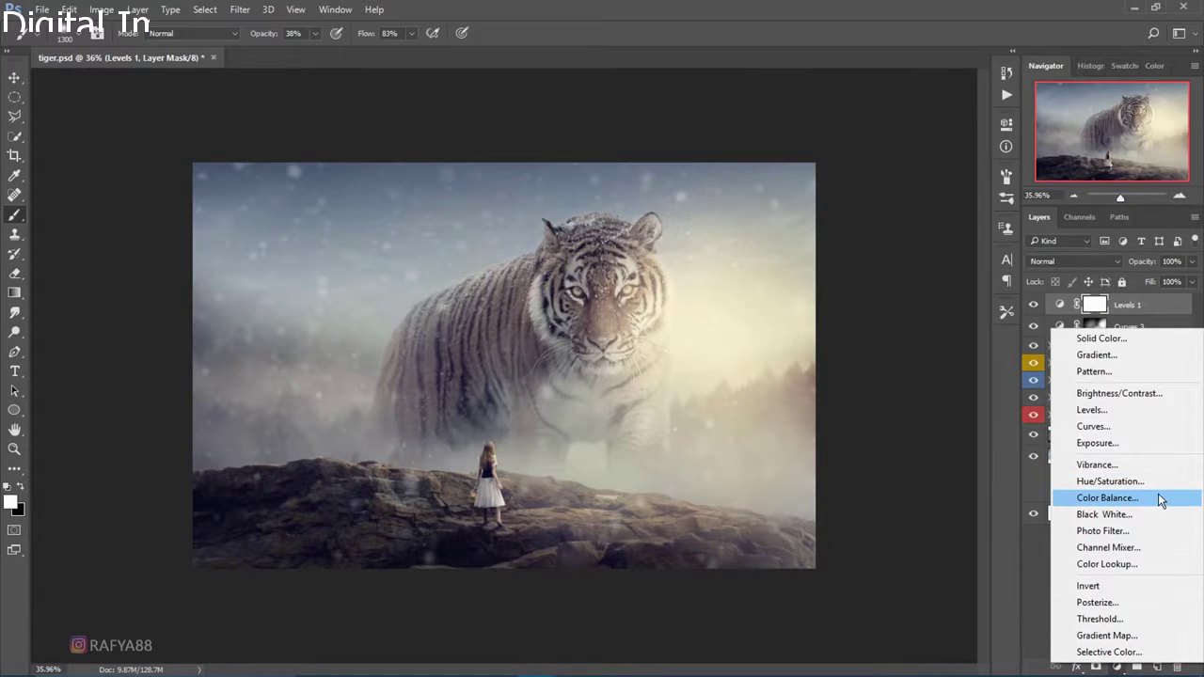
pyautogui.click(1108, 497)
pyautogui.click(877, 171)
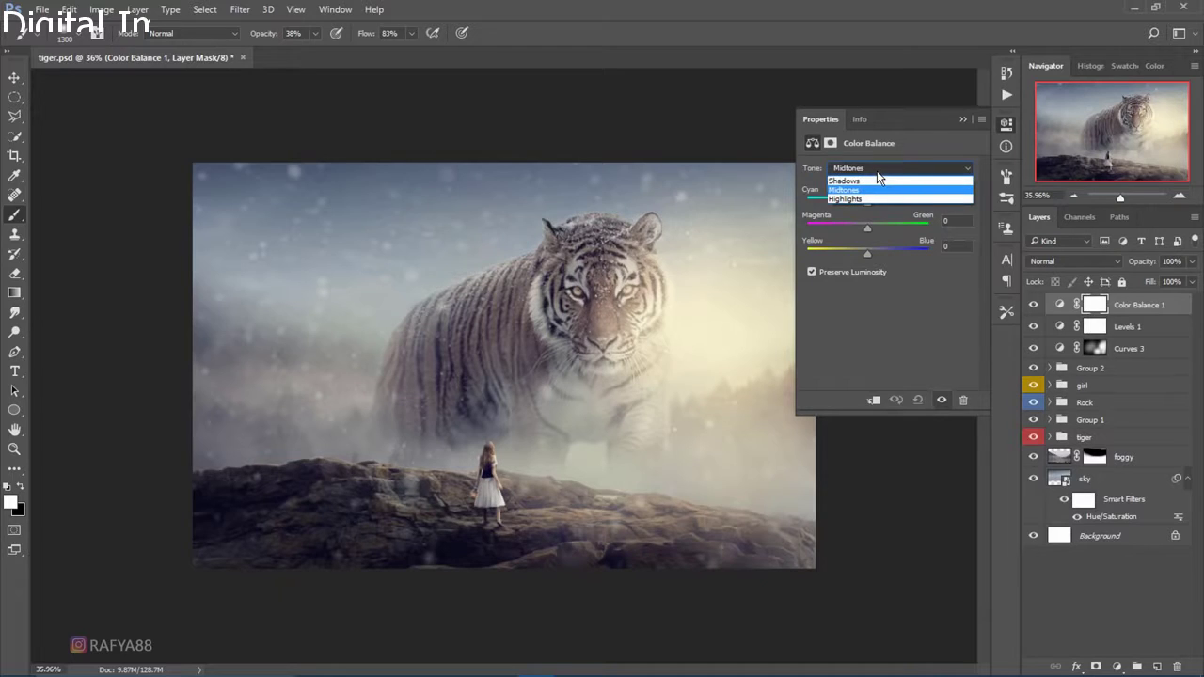
pyautogui.click(875, 190)
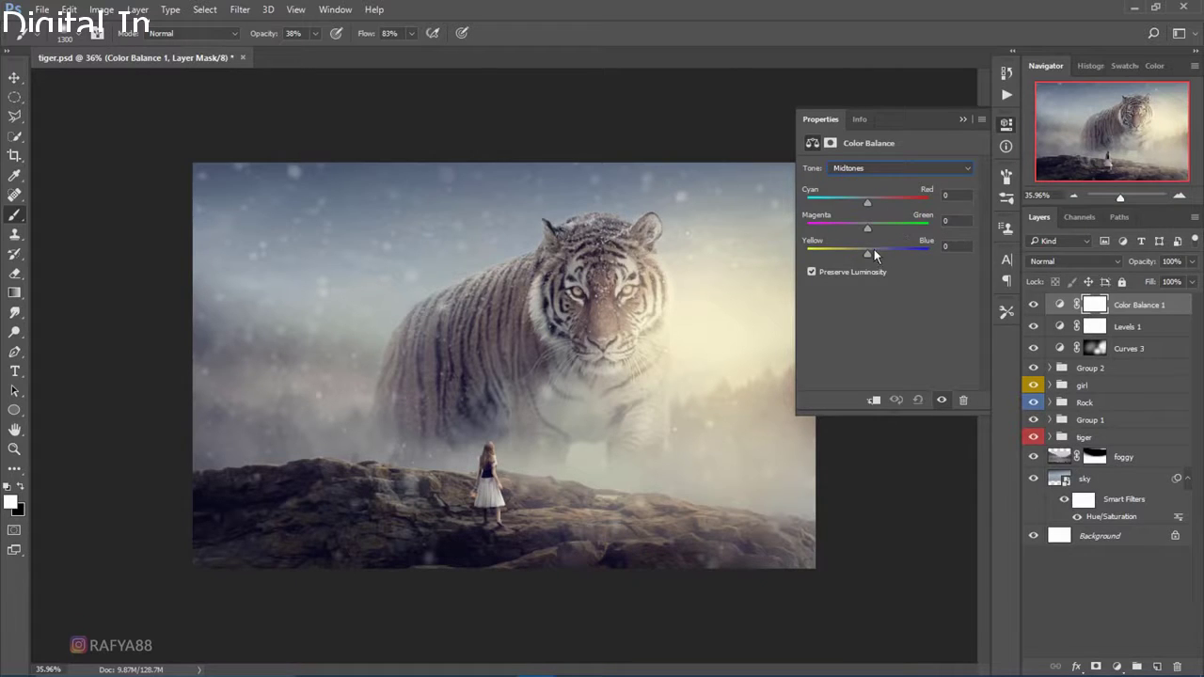
pyautogui.moveTo(869, 251); pyautogui.dragTo(870, 253)
pyautogui.moveTo(867, 201); pyautogui.dragTo(862, 202)
# Set the Color Balance highlights to -10 toward yellow and +5 toward red.
pyautogui.click(880, 168)
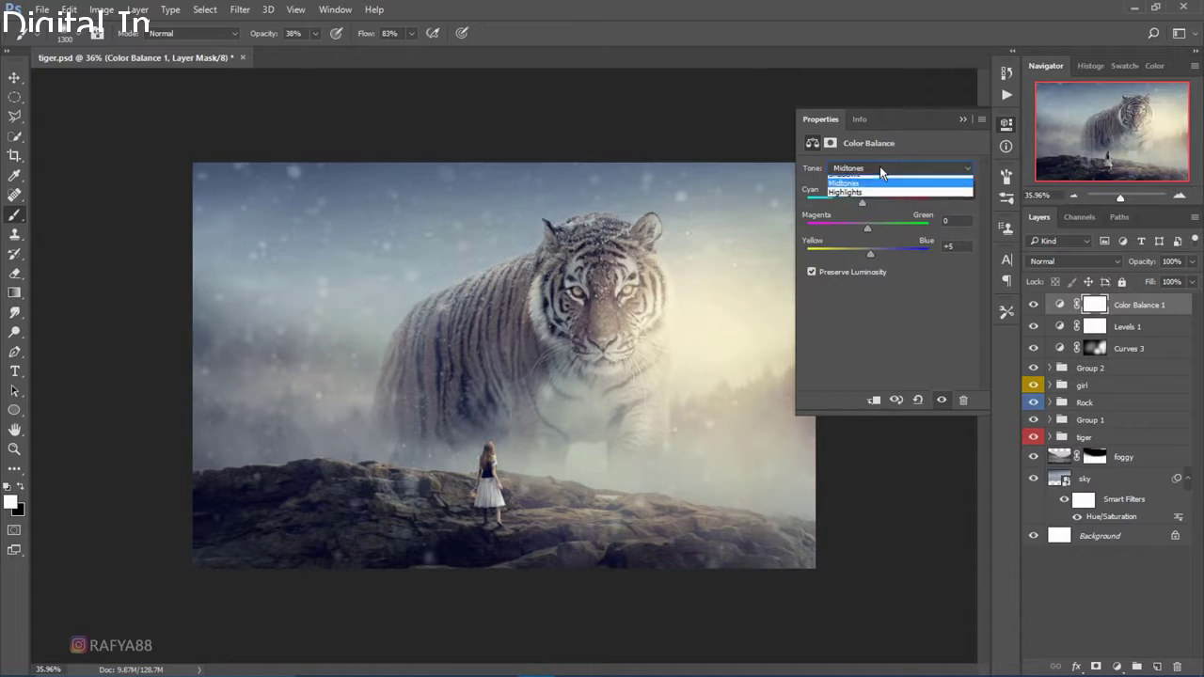
pyautogui.click(887, 198)
pyautogui.moveTo(864, 256); pyautogui.dragTo(858, 256)
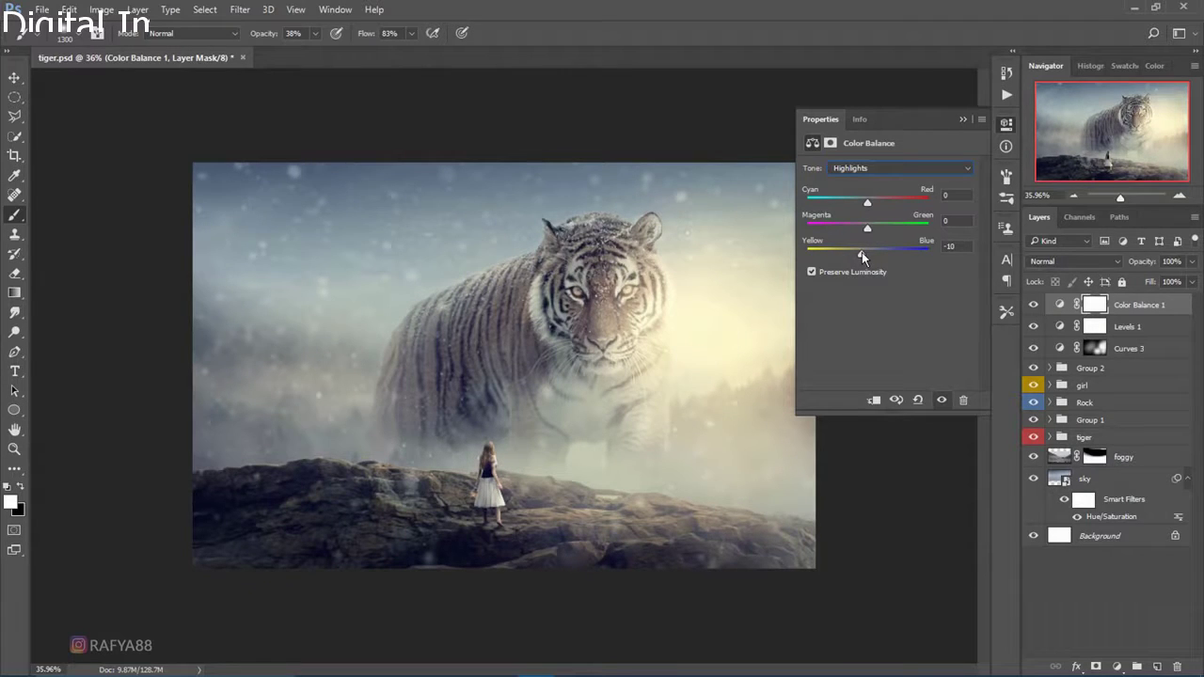
pyautogui.click(871, 202)
pyautogui.click(966, 119)
pyautogui.scroll(-2, 618, 228)
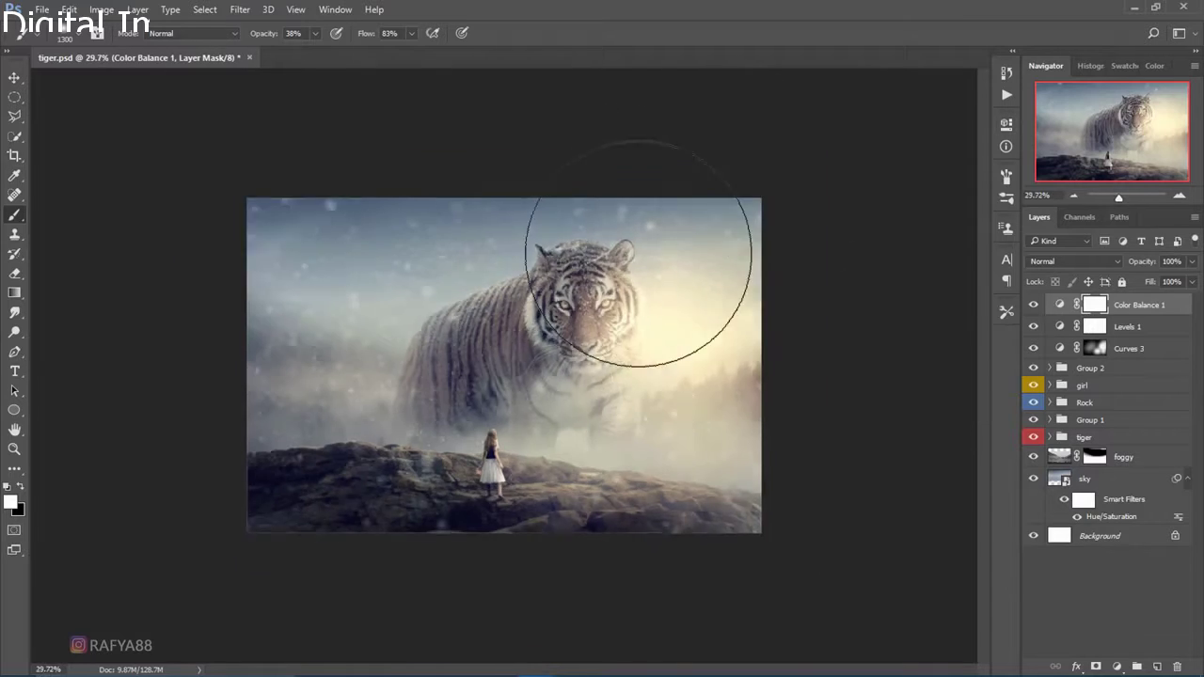
pyautogui.scroll(-3, 704, 229)
pyautogui.scroll(2, 712, 215)
pyautogui.scroll(2, 712, 215)
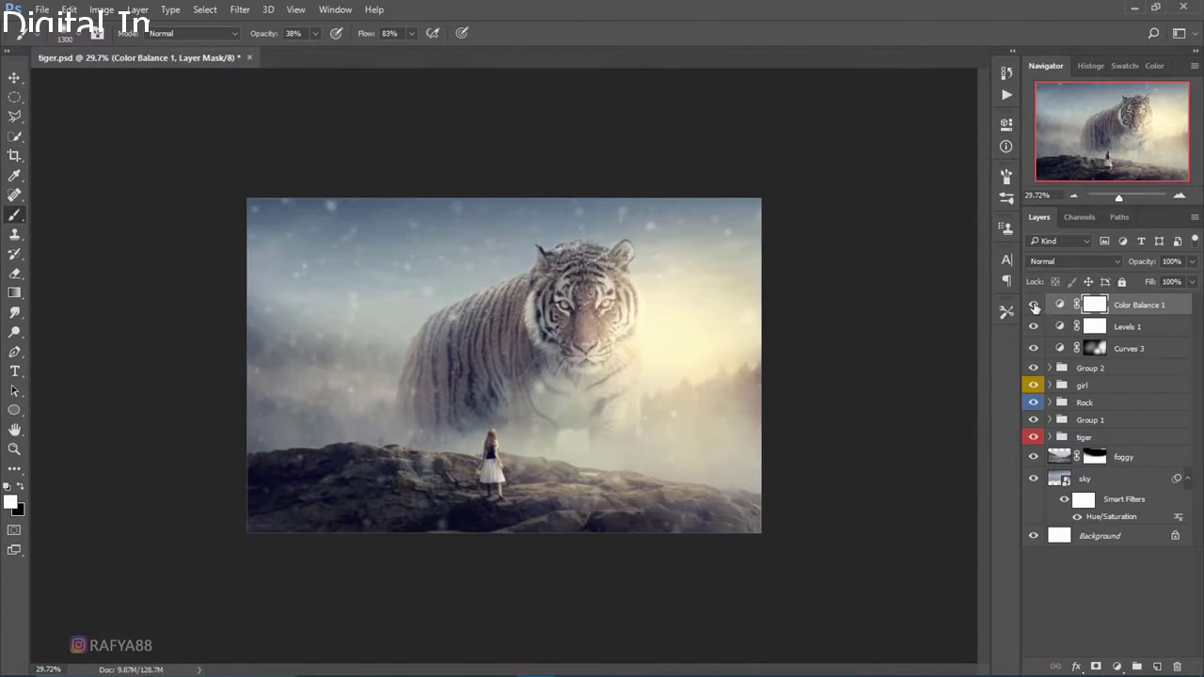